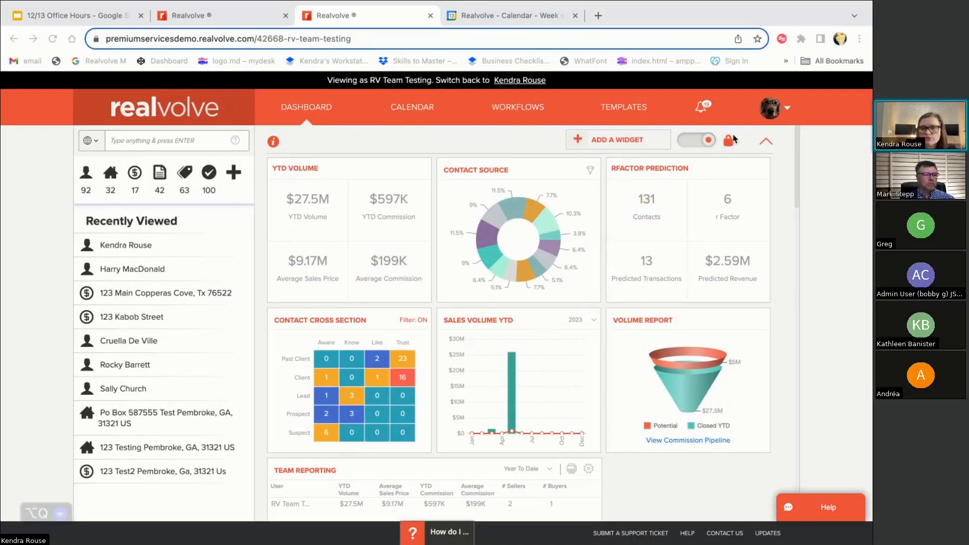
Expand the sidebar Activities list into the full All Activities table of 100 activities
{"action": "left_click", "coordinate": [211, 175]}
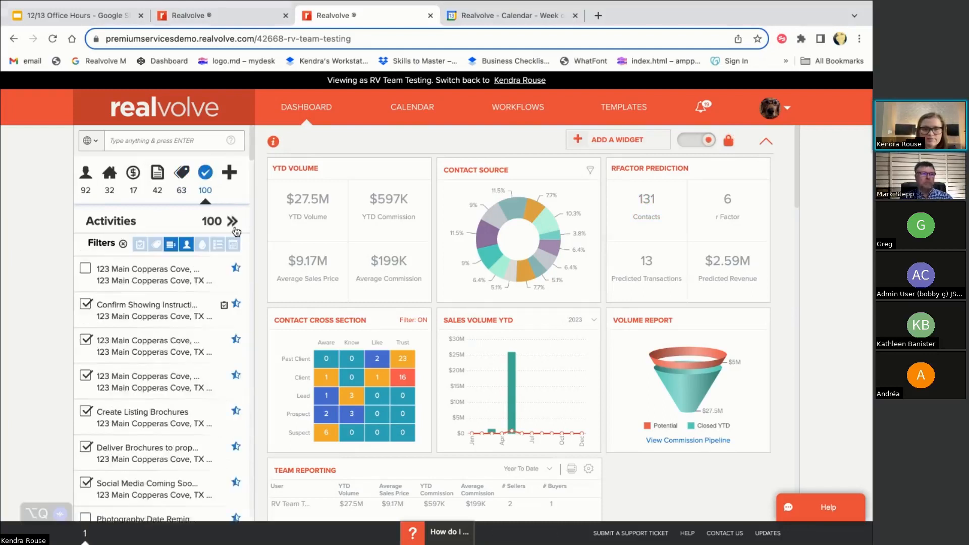
{"action": "left_click", "coordinate": [232, 222]}
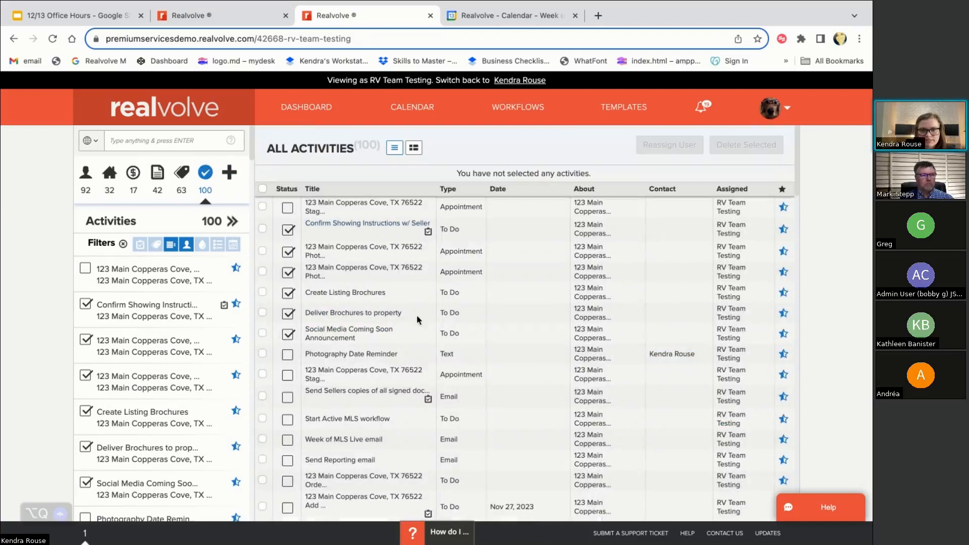
Open the checklist of the 'Send Sellers copies of all signed documents' activity
{"action": "scroll", "coordinate": [402, 399], "scroll_direction": "down", "scroll_amount": 3}
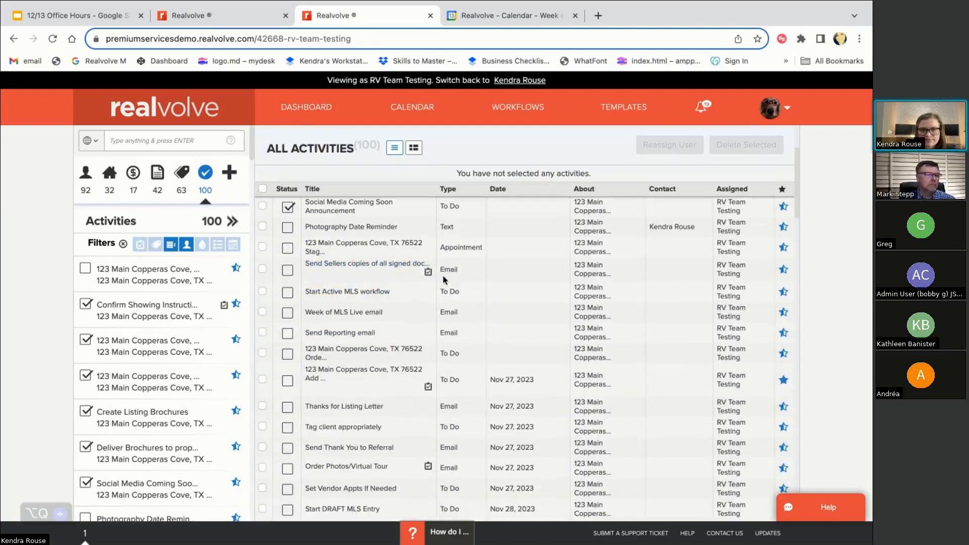
{"action": "left_click", "coordinate": [287, 269]}
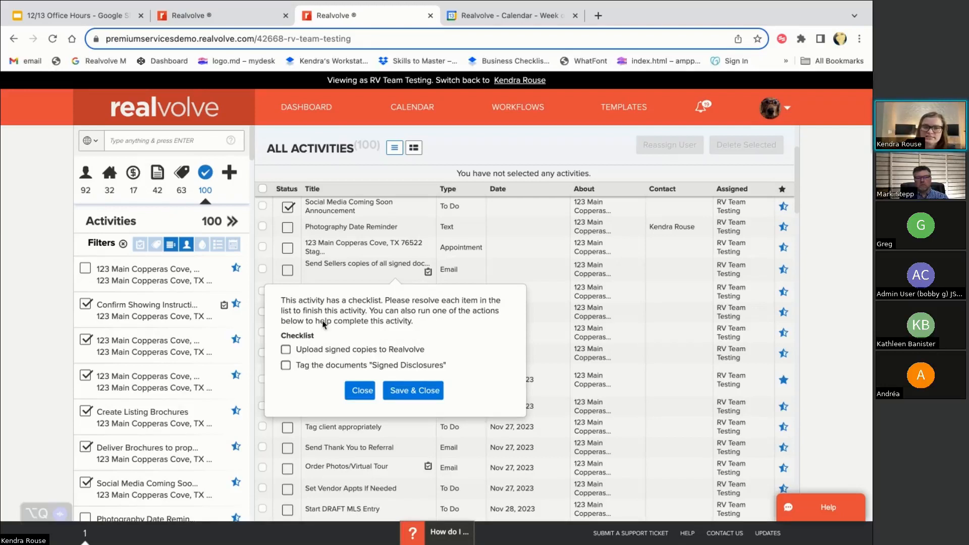
Tick and then untick both checklist items: upload signed copies and tag Signed Disclosures
{"action": "left_click", "coordinate": [286, 350]}
{"action": "left_click", "coordinate": [286, 365]}
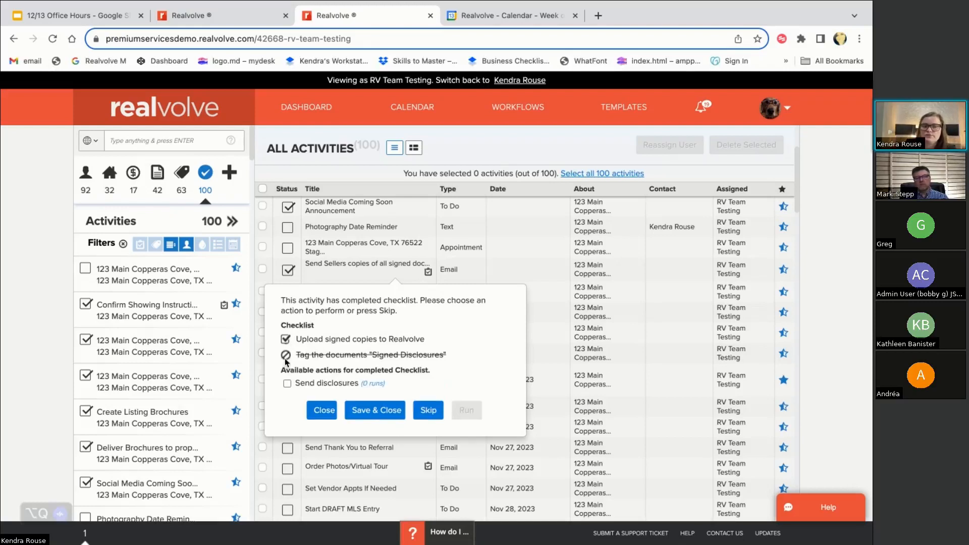
{"action": "left_click", "coordinate": [286, 356]}
{"action": "left_click", "coordinate": [285, 350]}
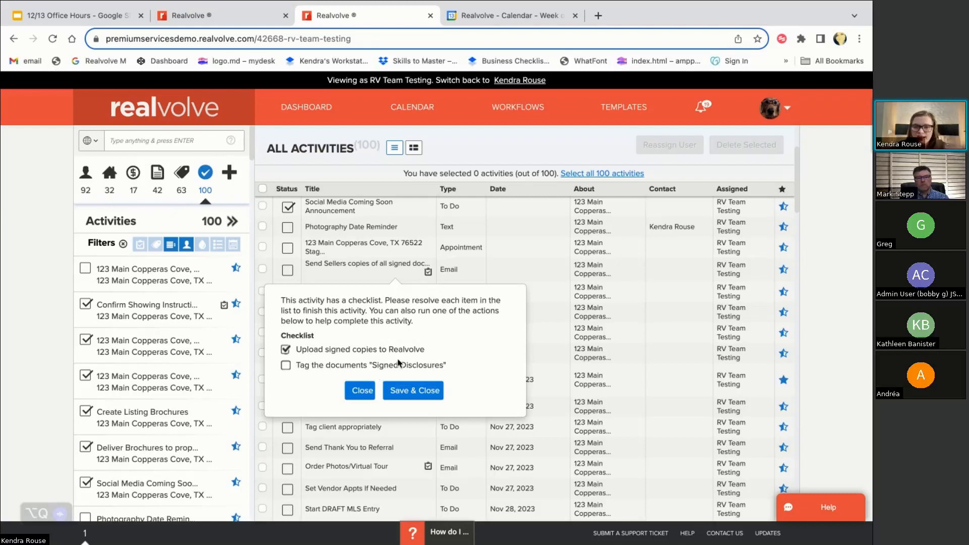
Mark the upload item skipped, close the checklist without saving, and go to Workflows
{"action": "left_click", "coordinate": [285, 350]}
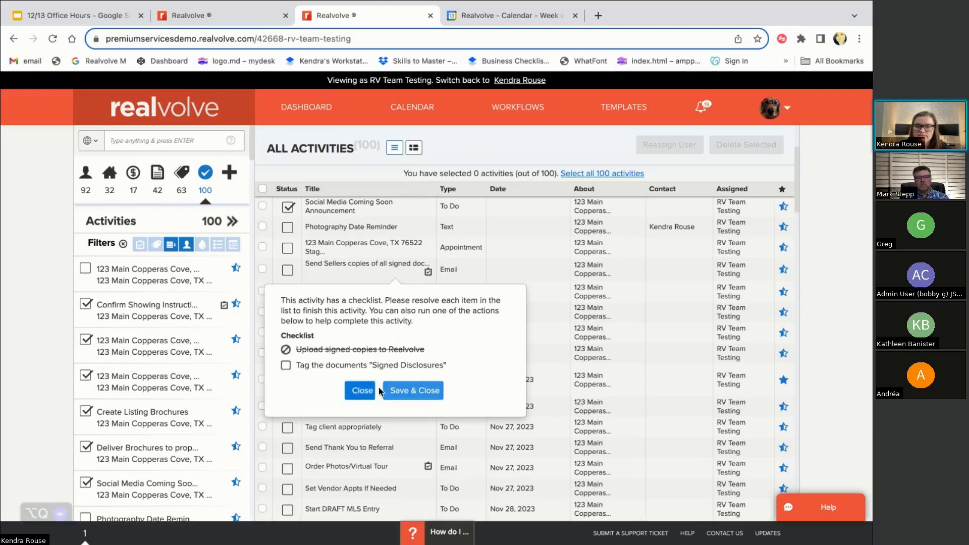
{"action": "left_click", "coordinate": [361, 390]}
{"action": "left_click", "coordinate": [513, 109]}
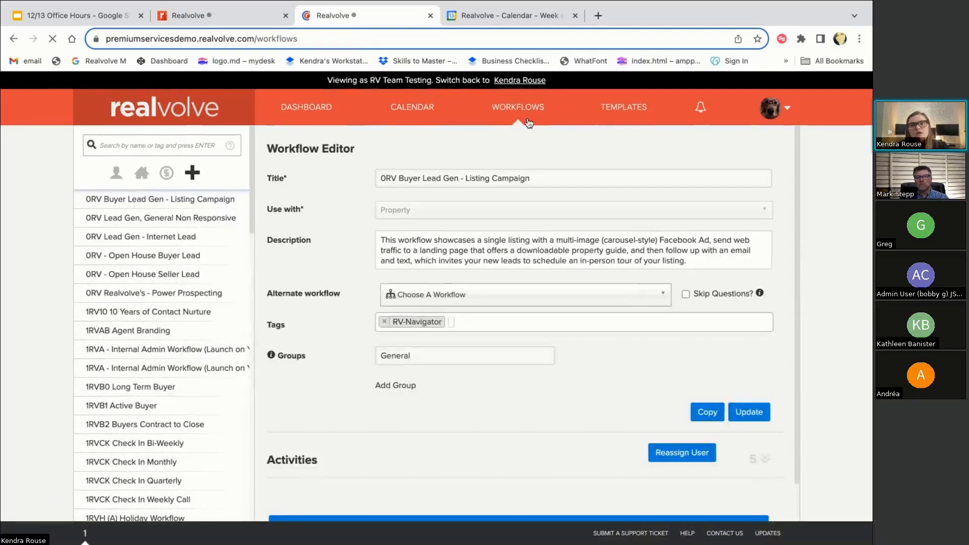
Search workflows for 'contract' and open 1RVB2 Buyers Contract to Close
{"action": "left_click", "coordinate": [160, 141]}
{"action": "type", "text": "contract"}
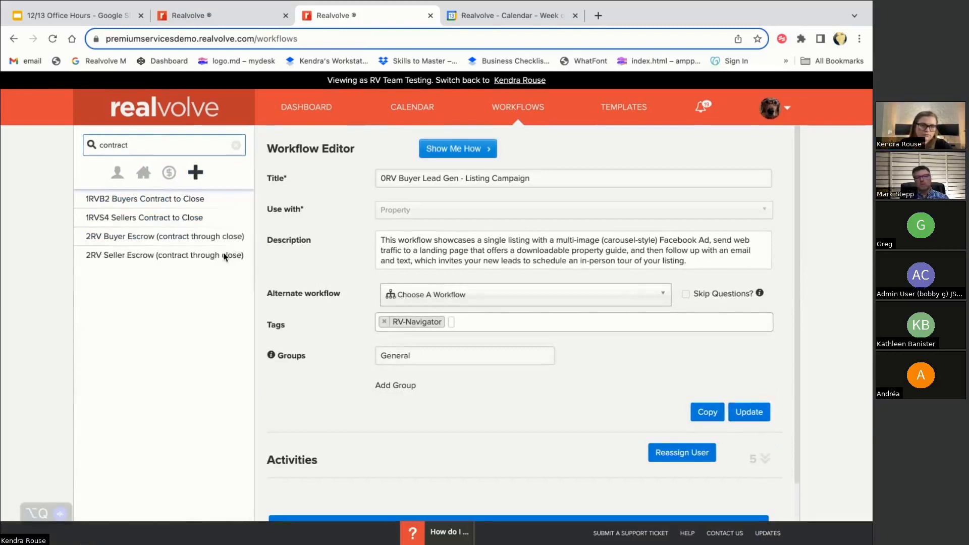
{"action": "left_click", "coordinate": [179, 199]}
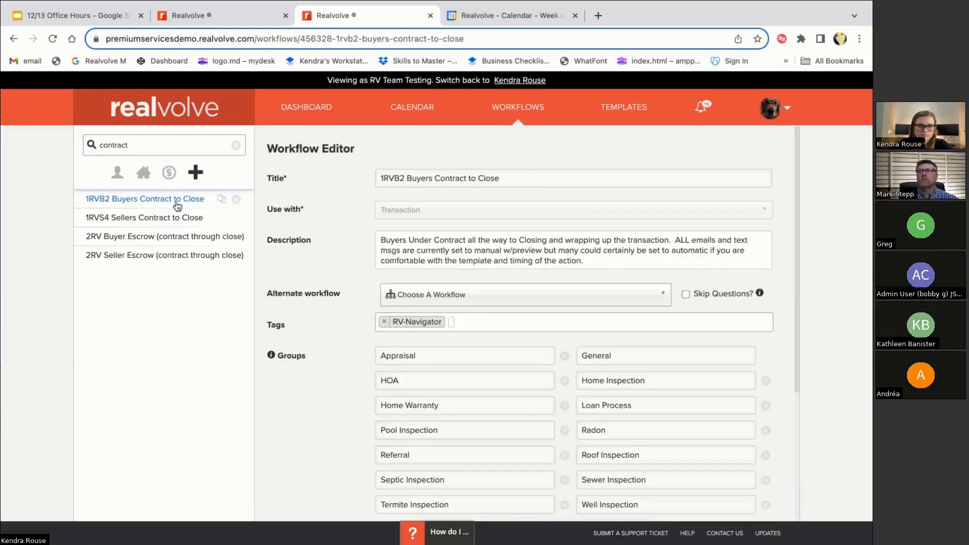
Edit the workflow's Upload Docs to Realvolve step
{"action": "scroll", "coordinate": [504, 394], "scroll_direction": "down", "scroll_amount": 4}
{"action": "scroll", "coordinate": [763, 404], "scroll_direction": "down", "scroll_amount": 3}
{"action": "scroll", "coordinate": [604, 457], "scroll_direction": "down", "scroll_amount": 3}
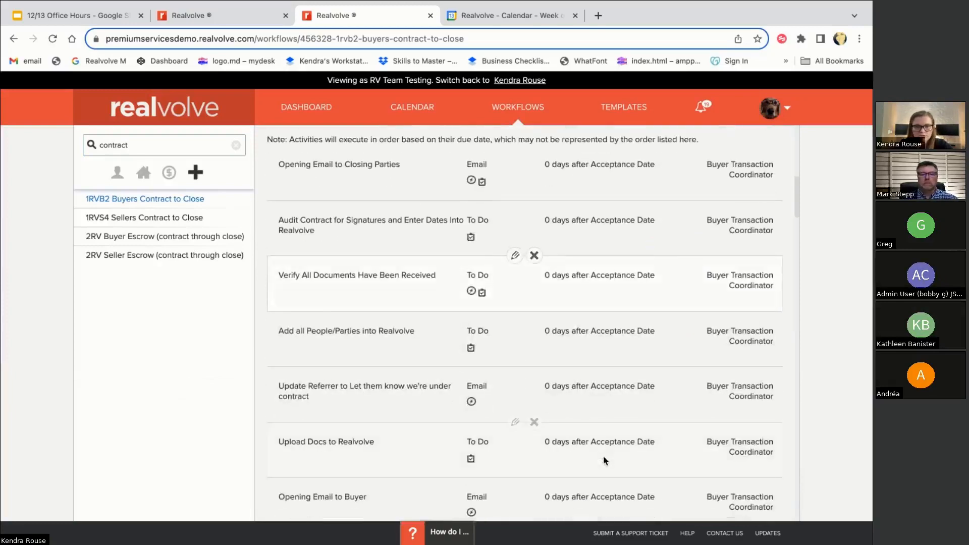
{"action": "scroll", "coordinate": [483, 463], "scroll_direction": "down", "scroll_amount": 1}
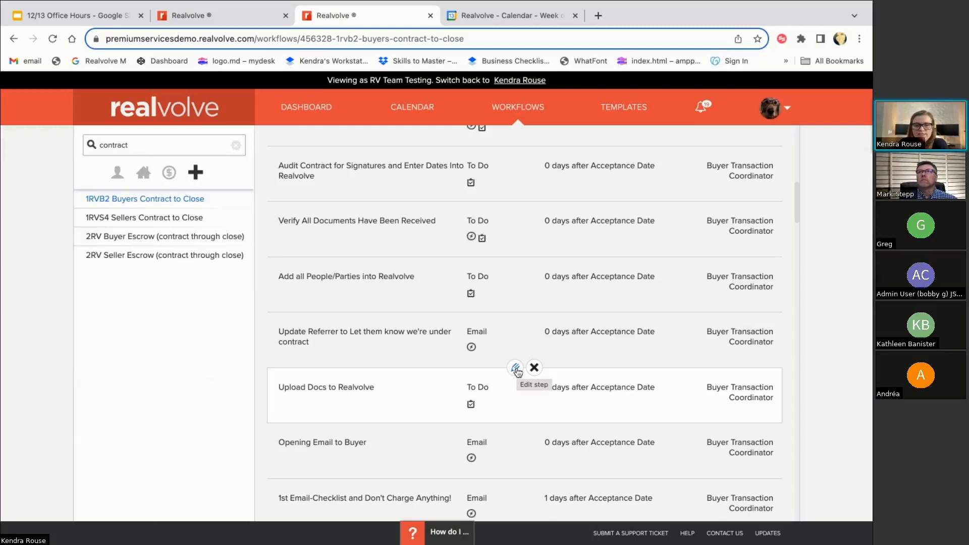
{"action": "left_click", "coordinate": [516, 369]}
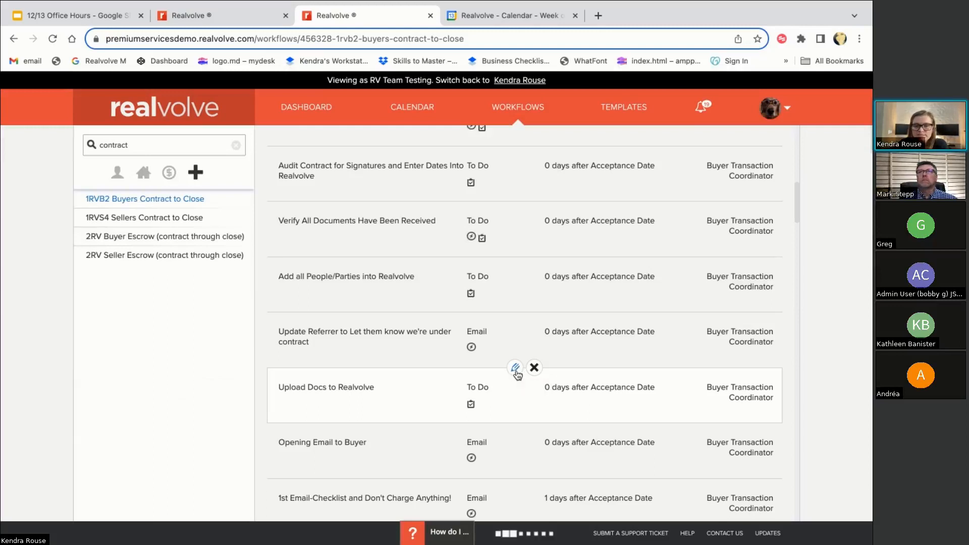
{"action": "scroll", "coordinate": [501, 386], "scroll_direction": "down", "scroll_amount": 4}
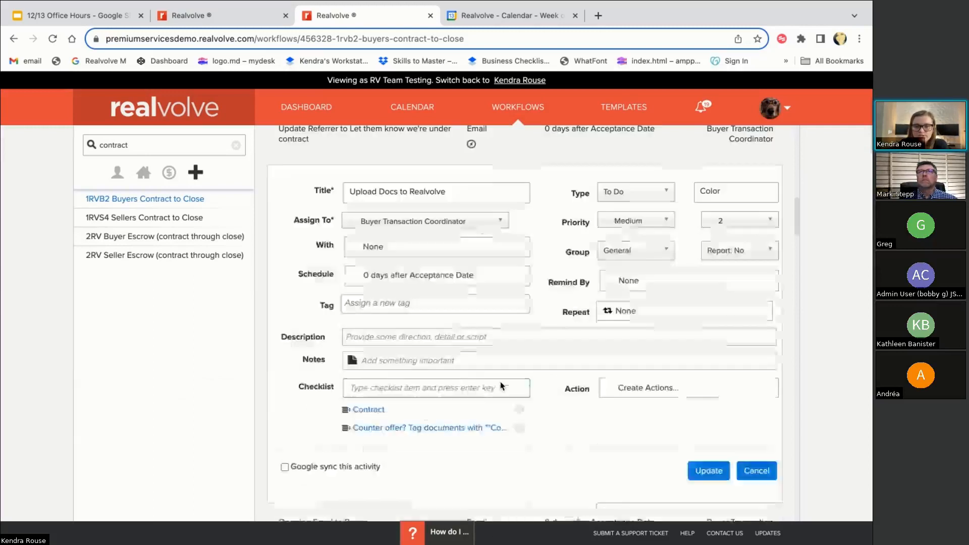
Add checklist items Financing Exhibit, Lead Based Paint and Pre-Approval to the step
{"action": "left_click", "coordinate": [365, 389]}
{"action": "type", "text": "Financing Exhibit"}
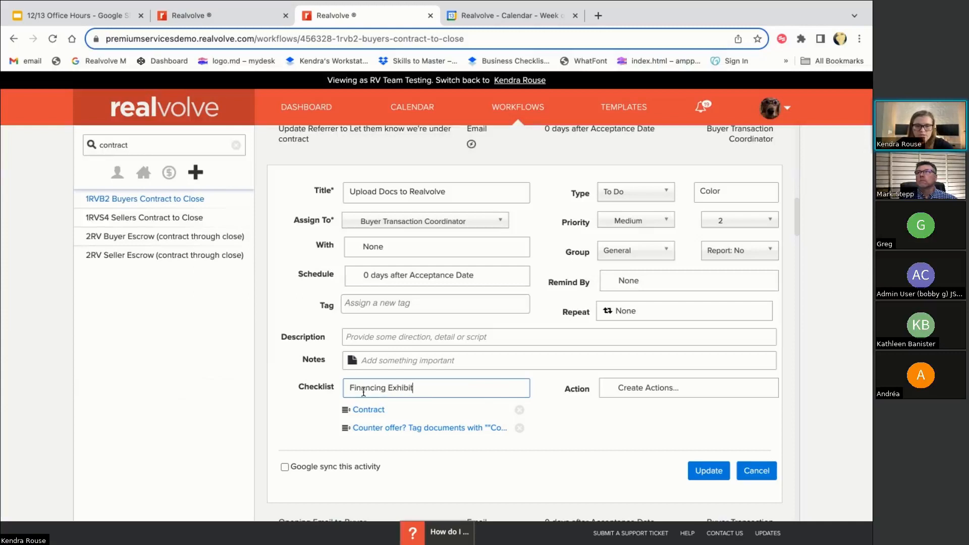
{"action": "key", "text": "Return"}
{"action": "type", "text": "Lead Based Paint"}
{"action": "key", "text": "Return"}
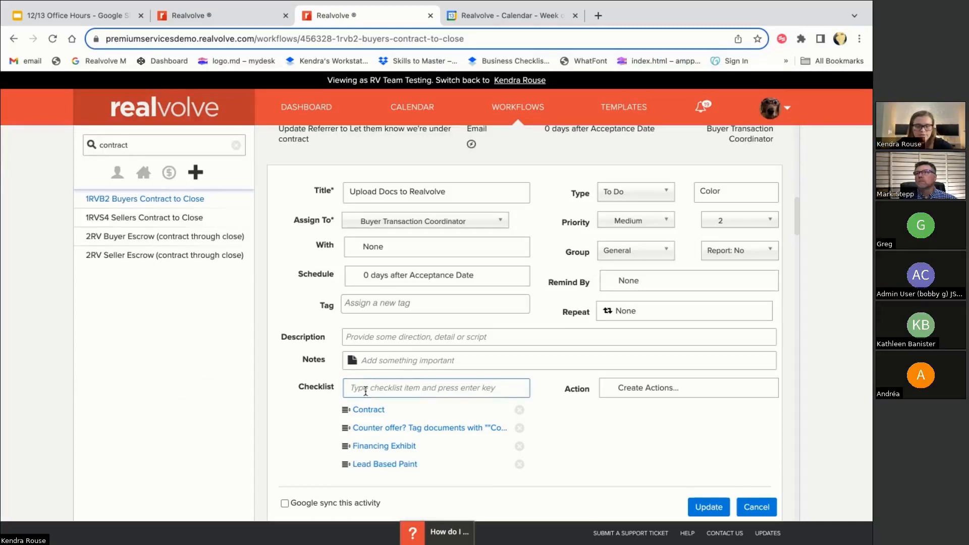
{"action": "type", "text": "PRe"}
{"action": "key", "text": "BackSpace"}
{"action": "key", "text": "BackSpace"}
{"action": "type", "text": "re-Approval"}
{"action": "key", "text": "Return"}
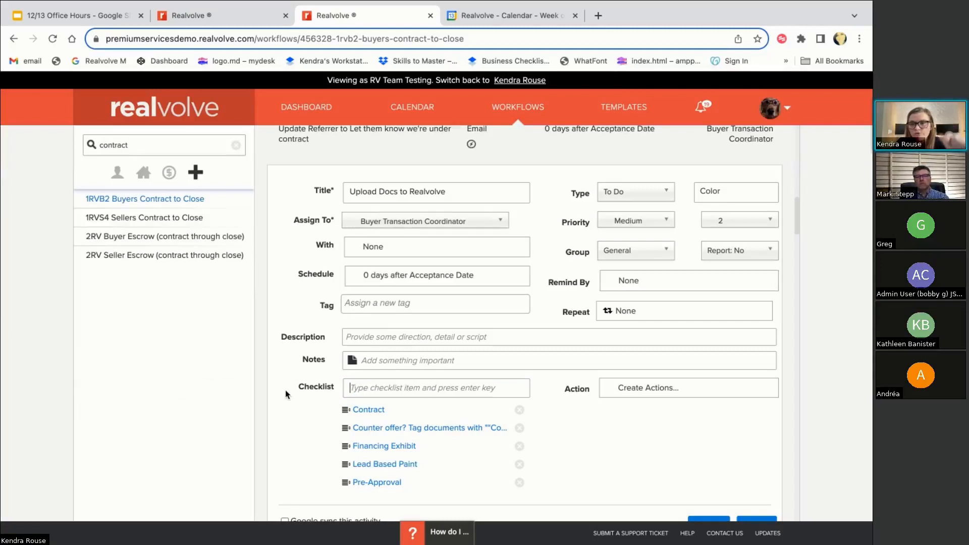
Update the step and open the Workflows page in a new tab
{"action": "scroll", "coordinate": [305, 462], "scroll_direction": "down", "scroll_amount": 1}
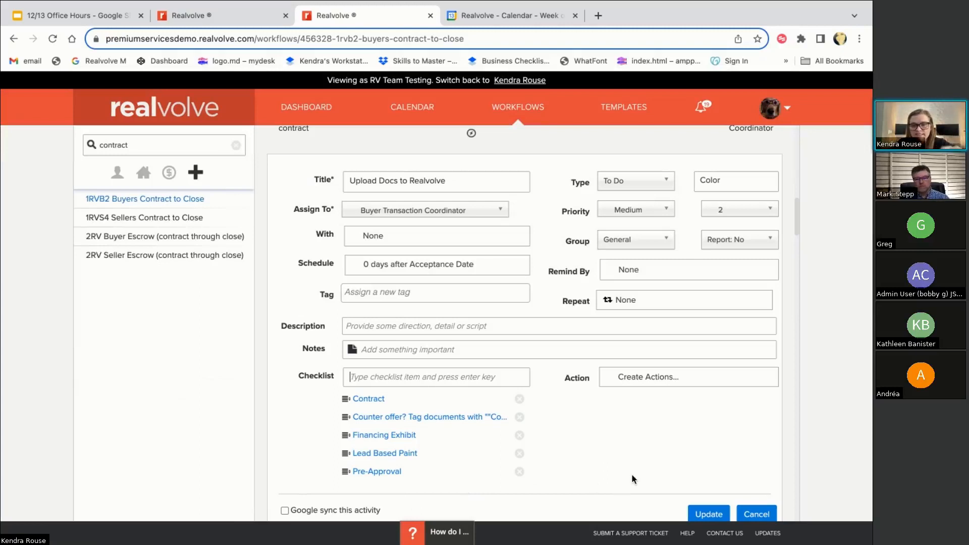
{"action": "left_click", "coordinate": [706, 515]}
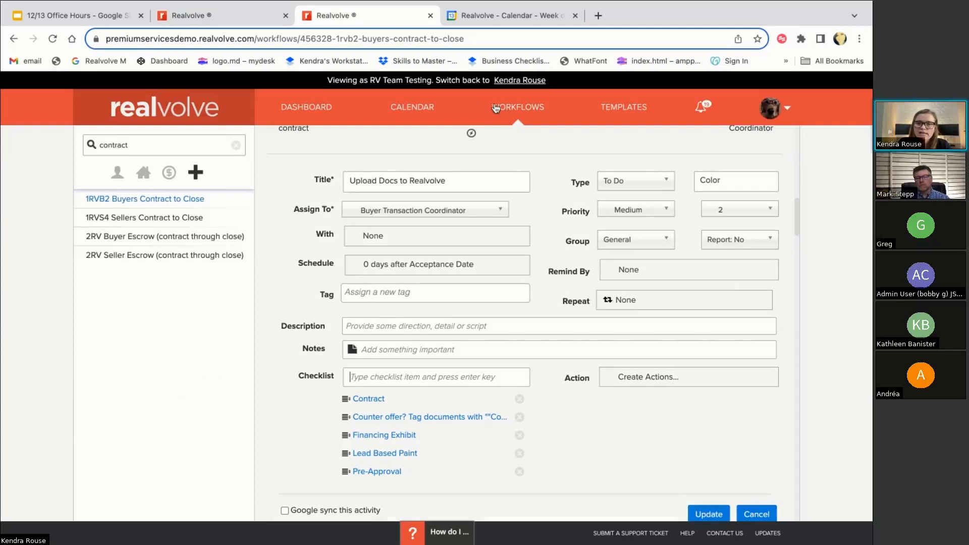
{"action": "right_click", "coordinate": [507, 109]}
{"action": "left_click", "coordinate": [516, 110]}
In the new tab, start authoring a new template from the Templates page
{"action": "left_click", "coordinate": [479, 15]}
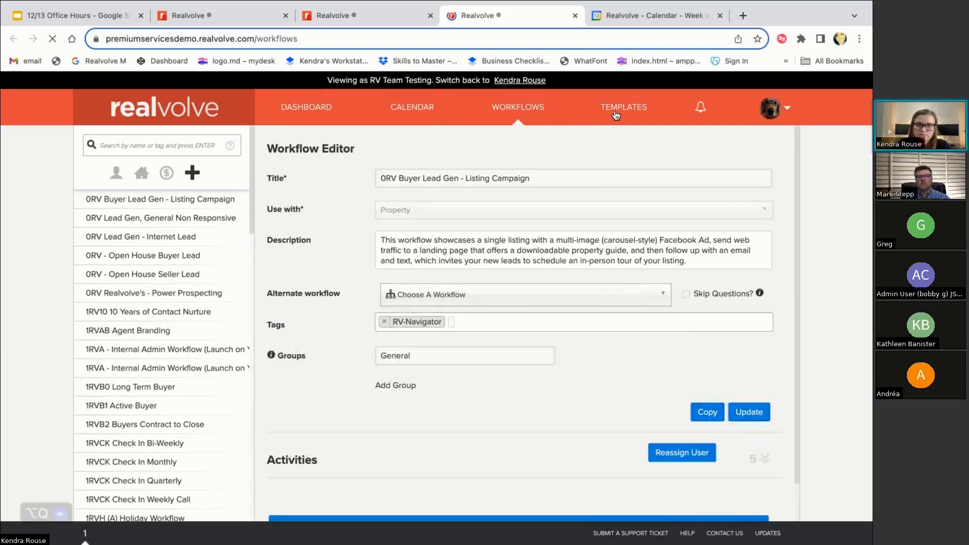
{"action": "left_click", "coordinate": [619, 126]}
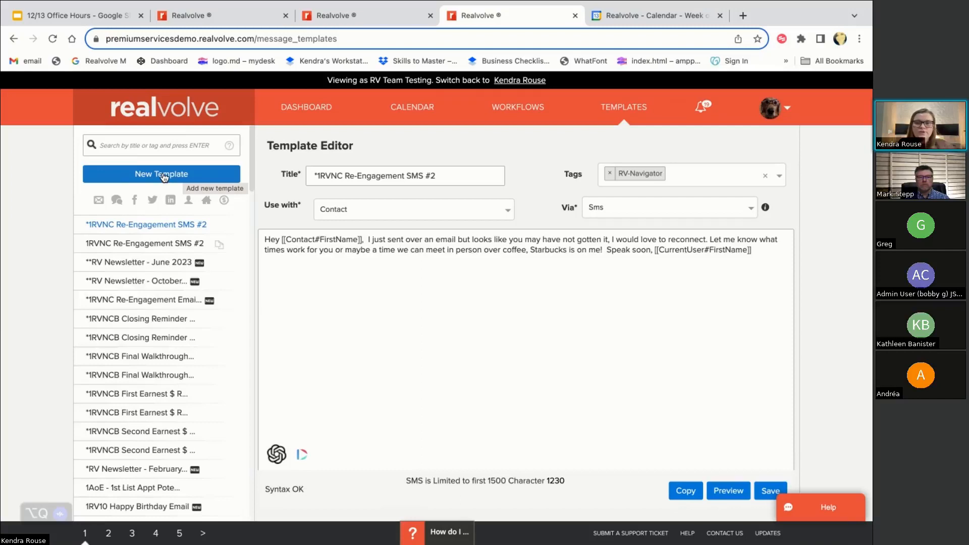
{"action": "left_click", "coordinate": [164, 176]}
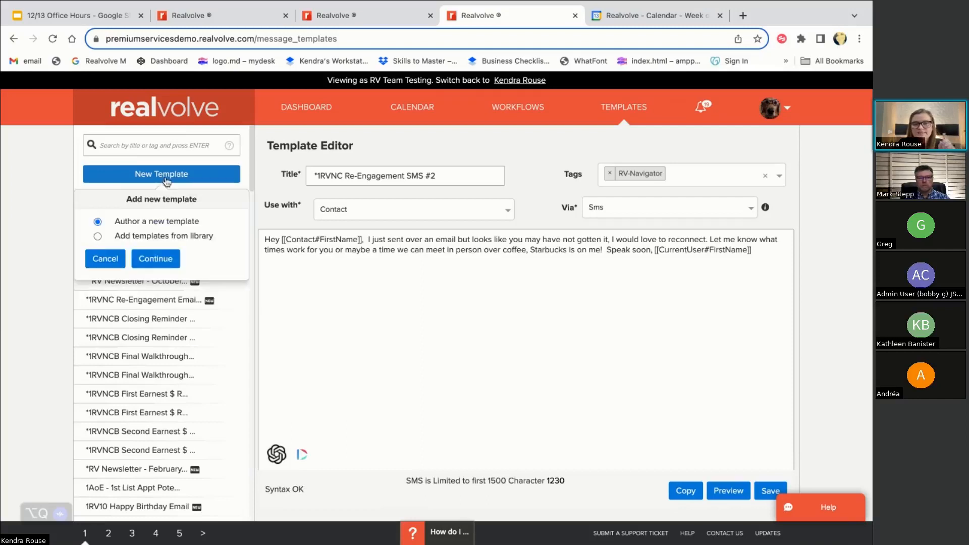
{"action": "left_click", "coordinate": [156, 260]}
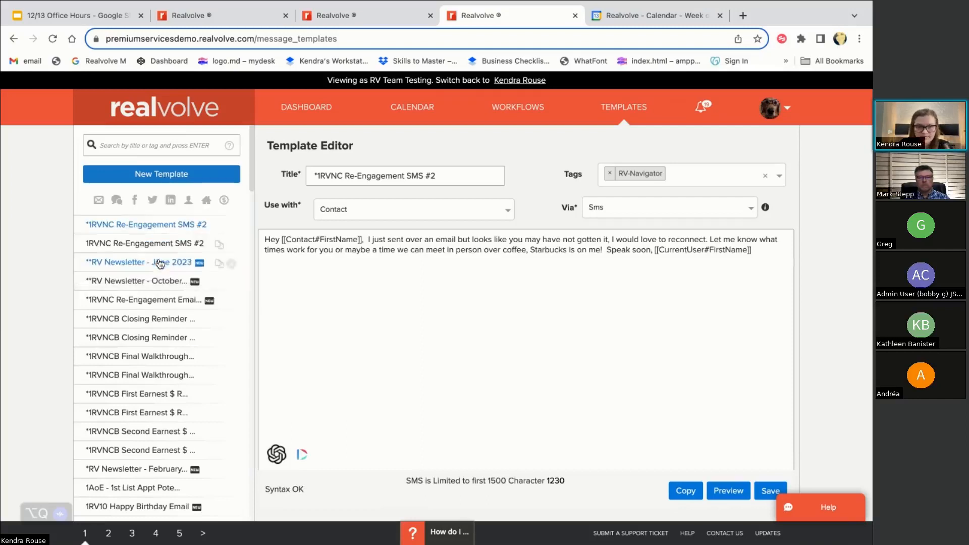
{"action": "left_click", "coordinate": [348, 172]}
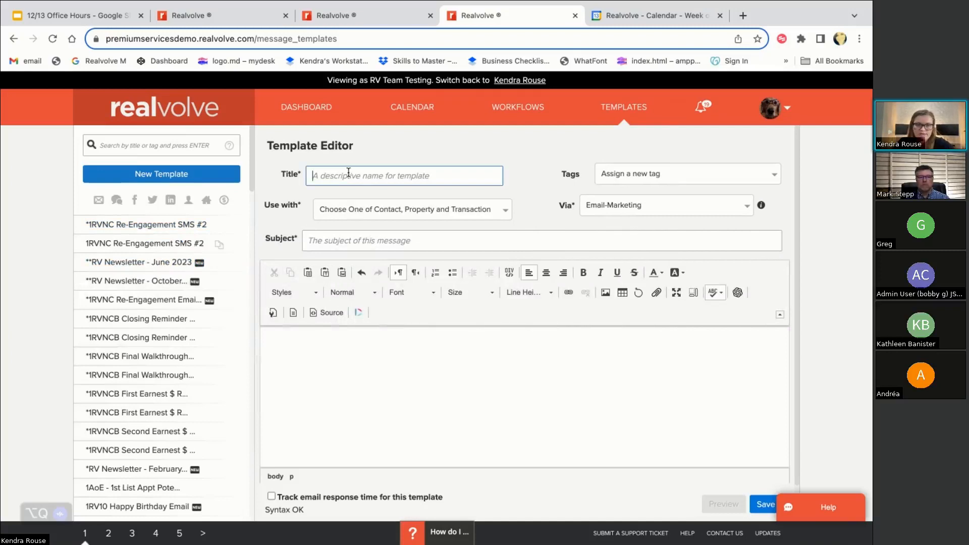
Title the template '1RVB2 - Let the BA know we still need executed docs'
{"action": "type", "text": "1RVB2 -"}
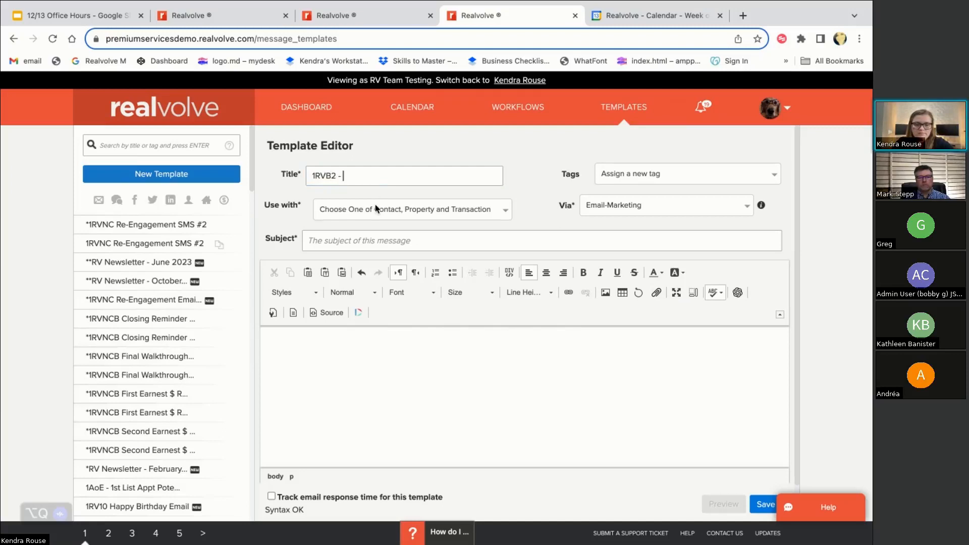
{"action": "type", "text": "Let the BA"}
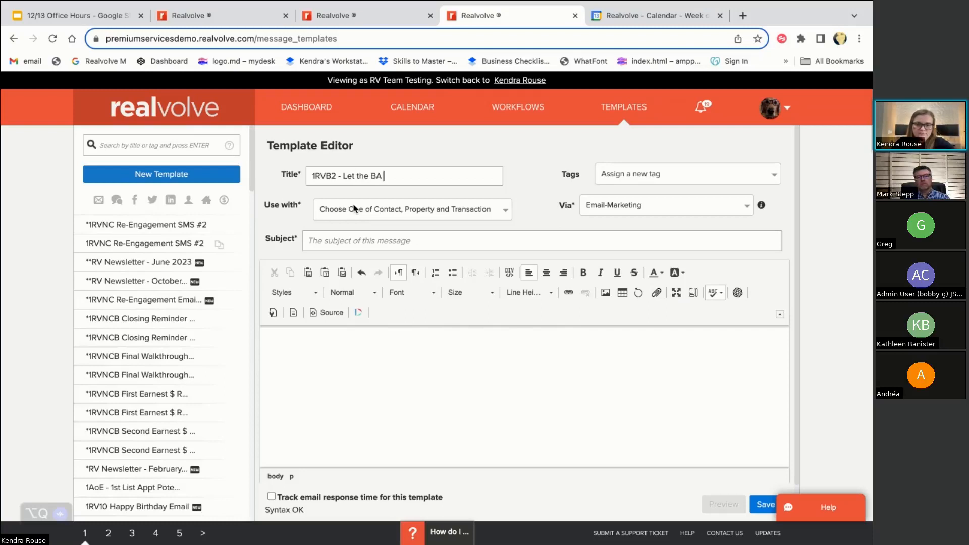
{"action": "type", "text": " know"}
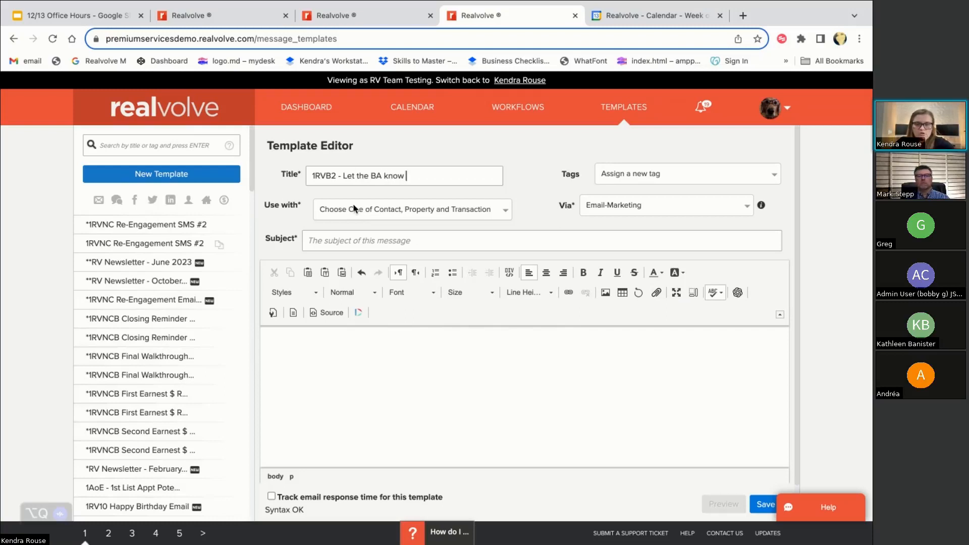
{"action": "type", "text": " we still need ewxed"}
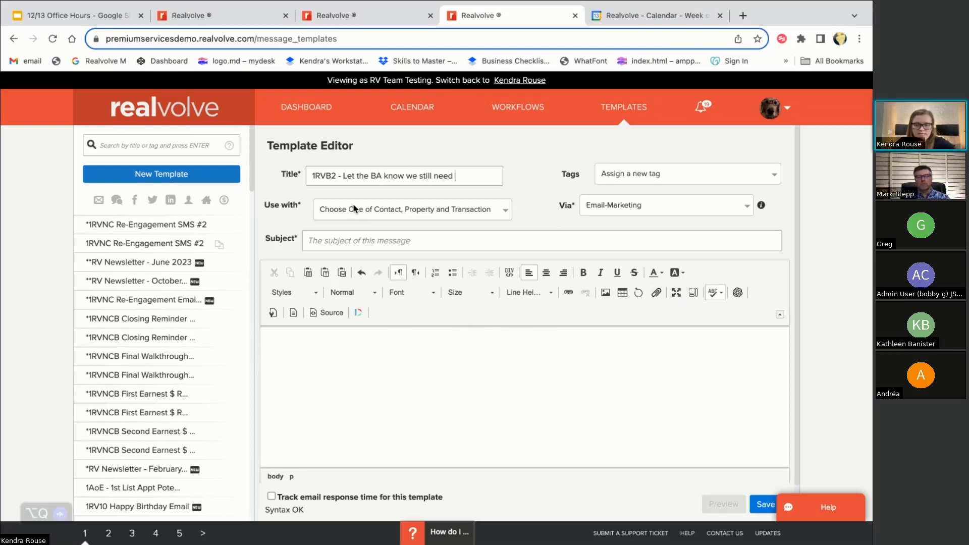
{"action": "key", "text": "BackSpace"}
{"action": "key", "text": "BackSpace"}
{"action": "key", "text": "BackSpace"}
{"action": "key", "text": "BackSpace"}
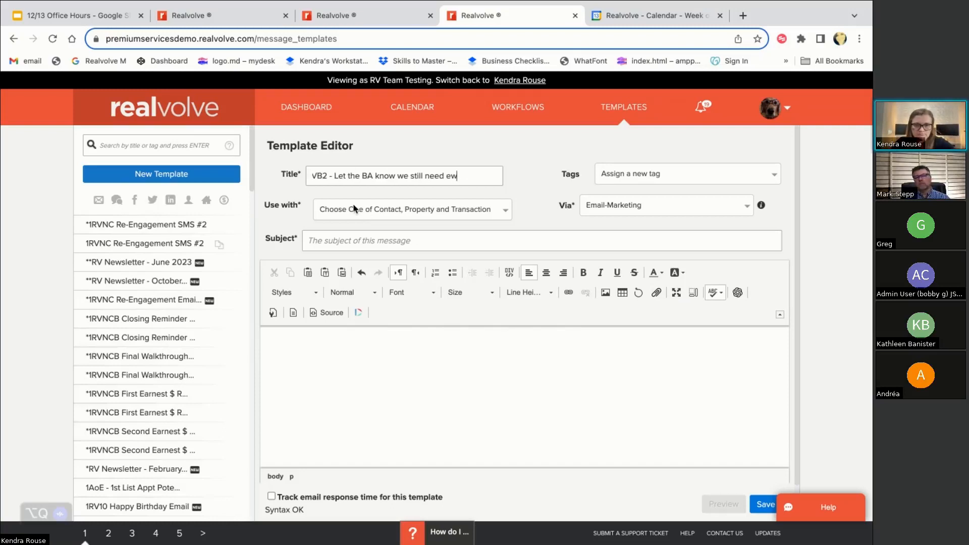
{"action": "type", "text": "xecuted docs"}
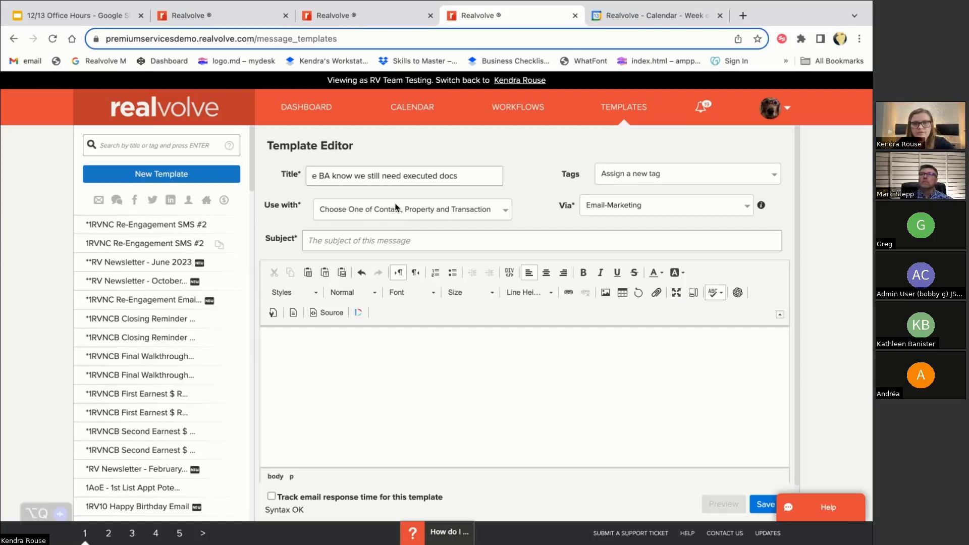
Set the template for Transactions and begin the subject 'Documents Still needed [['
{"action": "left_click", "coordinate": [367, 214]}
{"action": "left_click", "coordinate": [378, 268]}
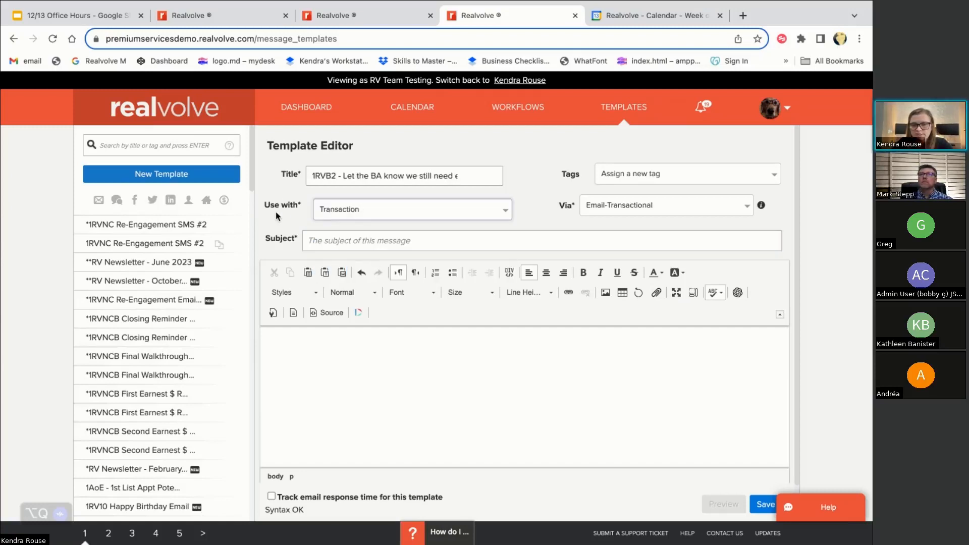
{"action": "left_click", "coordinate": [326, 244]}
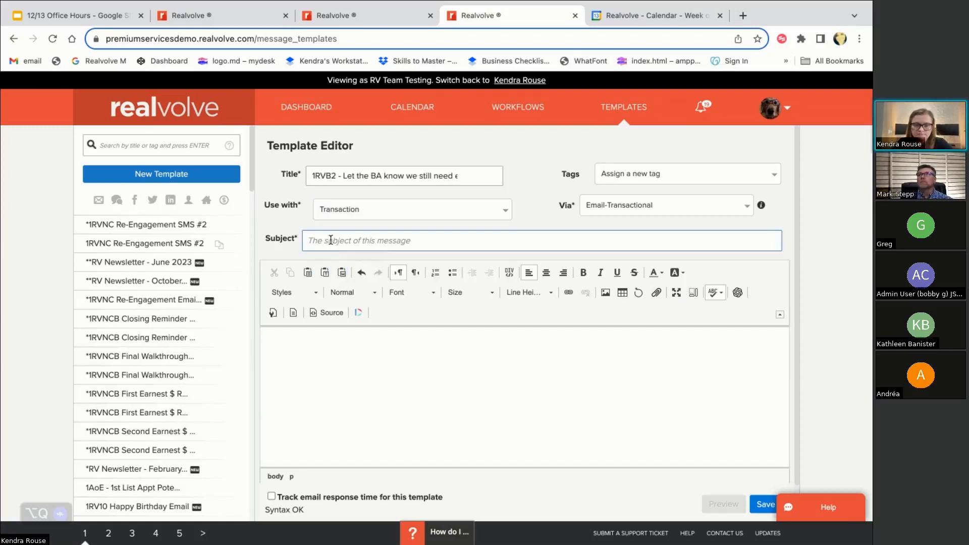
{"action": "type", "text": "Doc"}
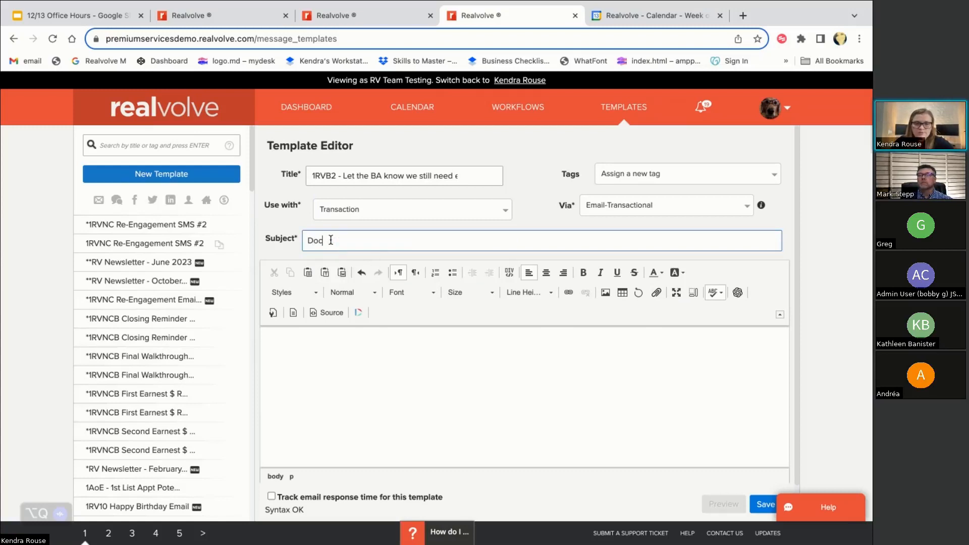
{"action": "type", "text": "u"}
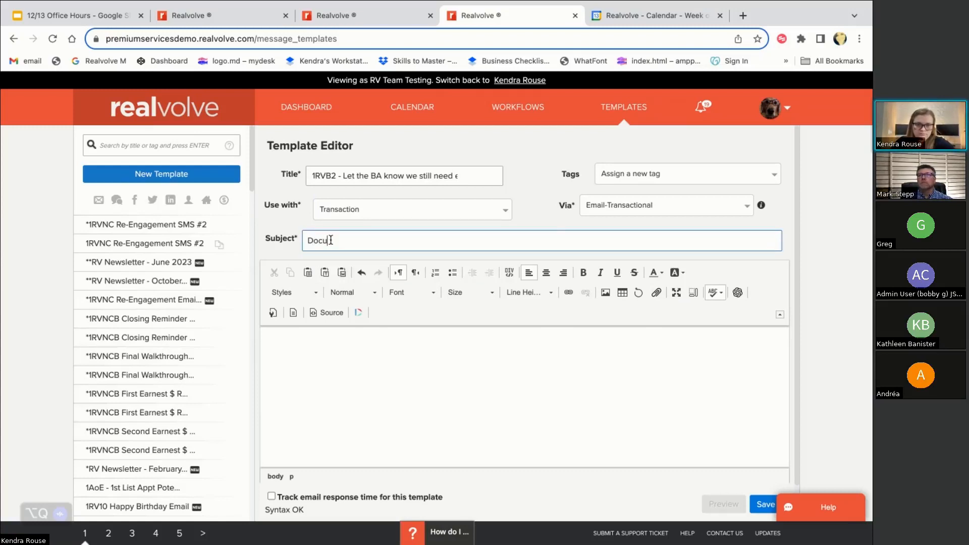
{"action": "type", "text": "ments Still needed"}
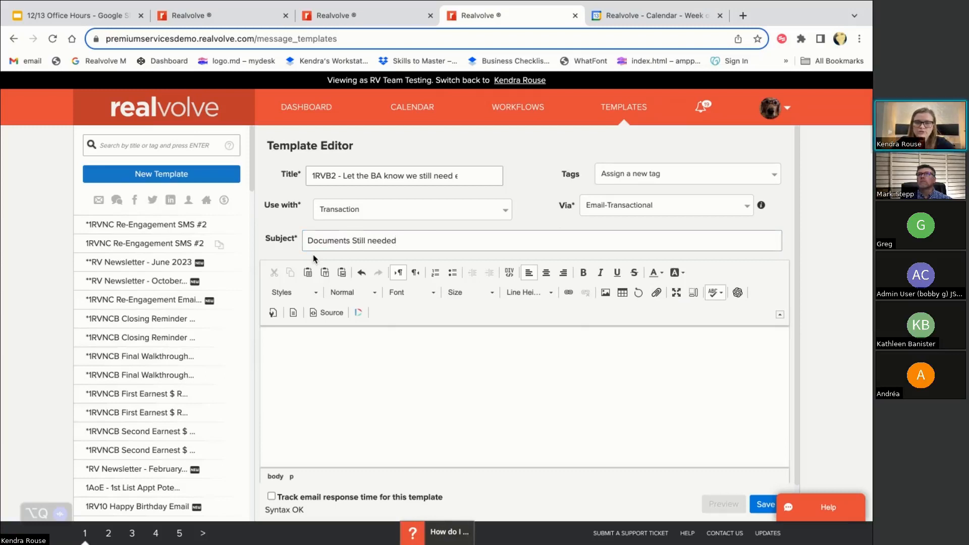
{"action": "type", "text": " [["}
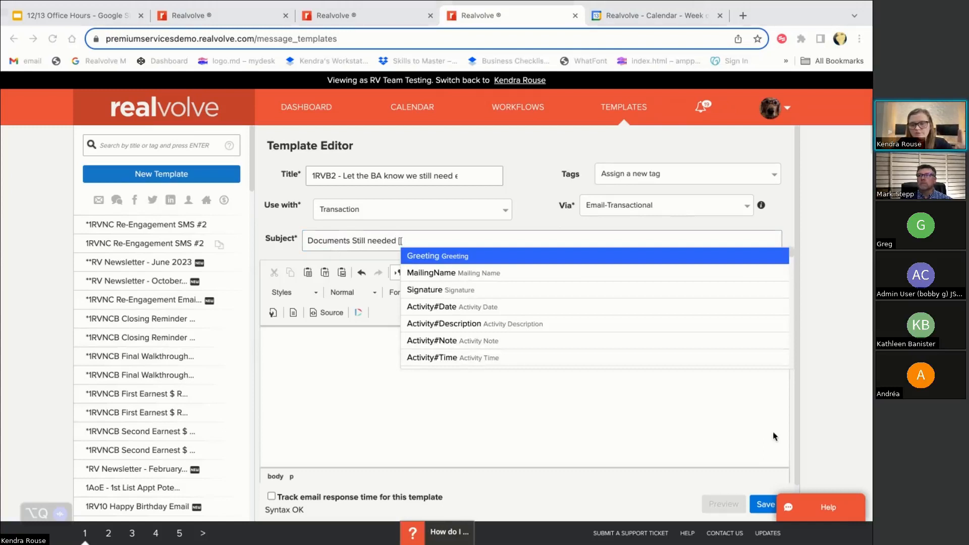
Insert a transaction street address merge field into the subject
{"action": "left_click", "coordinate": [417, 241]}
{"action": "type", "text": "addresss"}
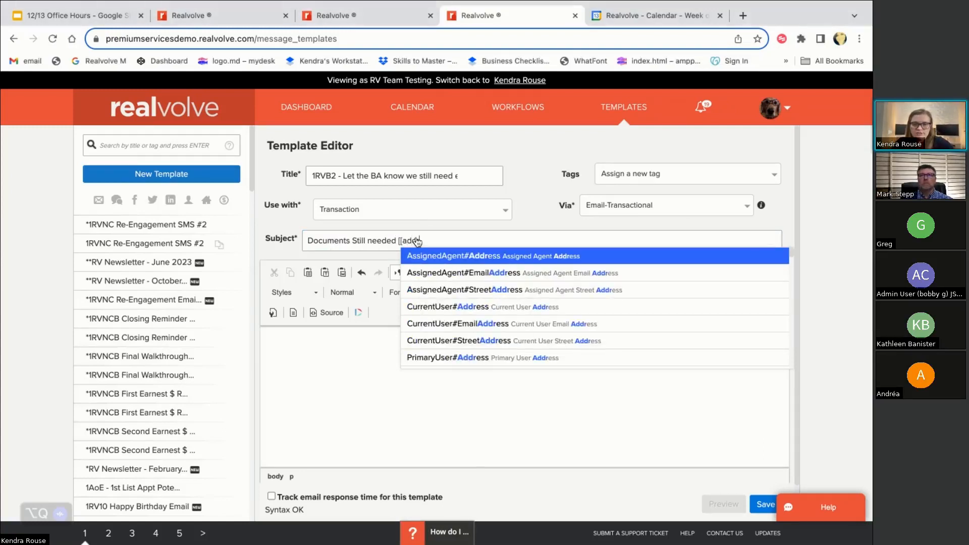
{"action": "key", "text": "BackSpace"}
{"action": "key", "text": "BackSpace"}
{"action": "key", "text": "BackSpace"}
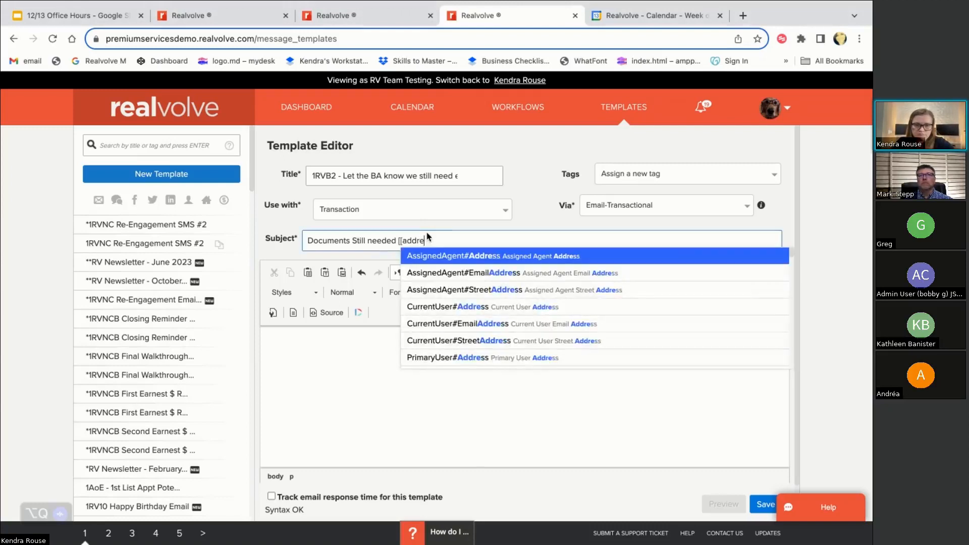
{"action": "scroll", "coordinate": [489, 288], "scroll_direction": "down", "scroll_amount": 2}
{"action": "scroll", "coordinate": [489, 288], "scroll_direction": "down", "scroll_amount": 1}
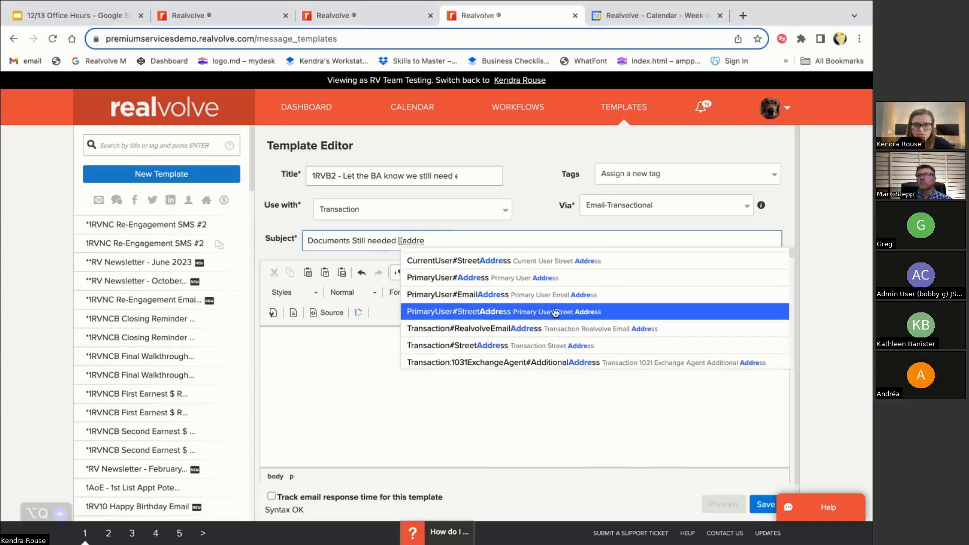
{"action": "scroll", "coordinate": [510, 308], "scroll_direction": "up", "scroll_amount": 3}
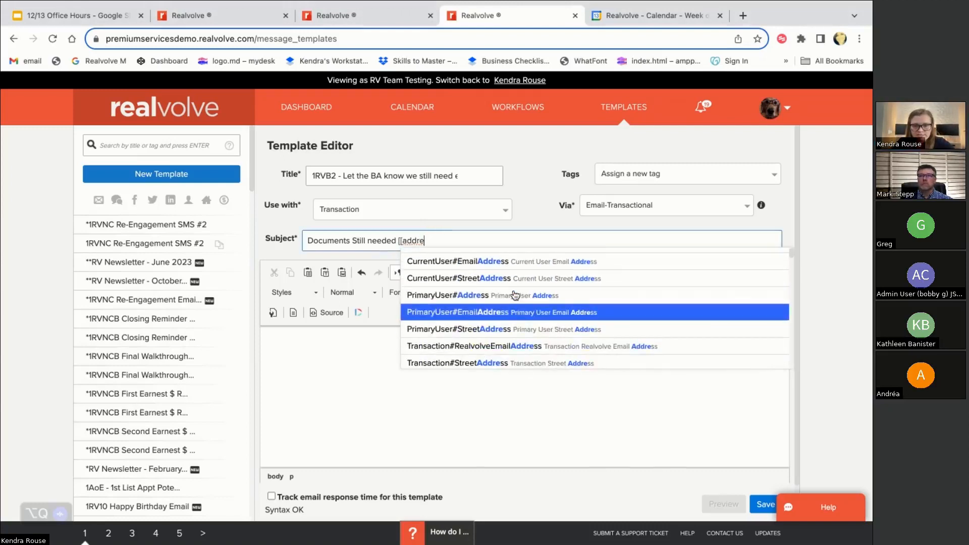
{"action": "key", "text": "BackSpace"}
{"action": "key", "text": "BackSpace"}
{"action": "key", "text": "BackSpace"}
{"action": "key", "text": "BackSpace"}
{"action": "key", "text": "BackSpace"}
{"action": "type", "text": "street"}
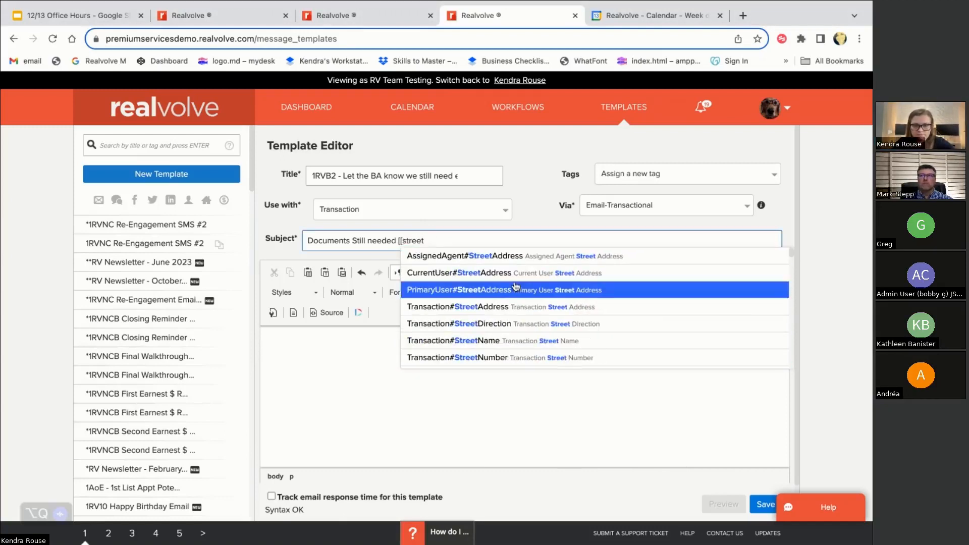
{"action": "left_click", "coordinate": [503, 307]}
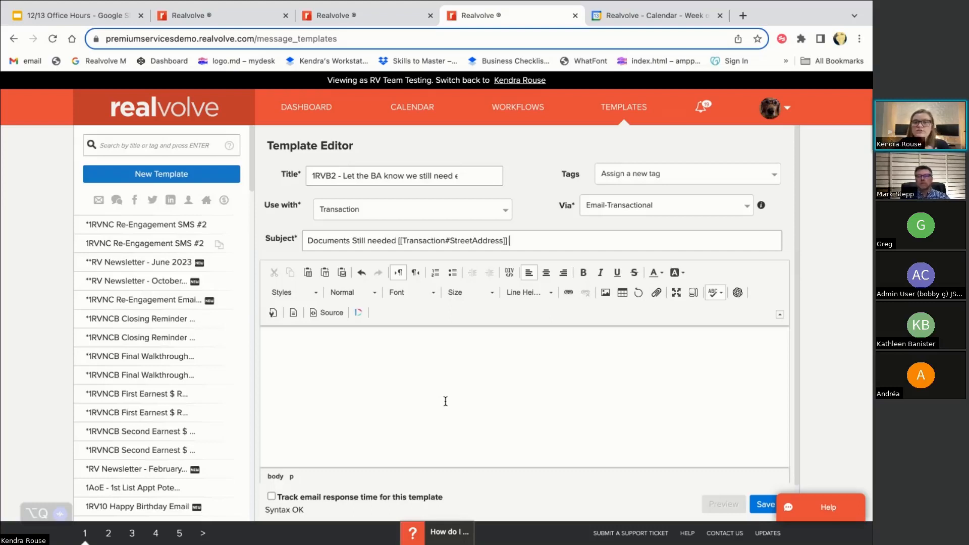
Replace it with [[Transaction#StreetNumber]] followed by [[Transaction#StreetName]]
{"action": "left_click_drag", "start_coordinate": [520, 240], "coordinate": [400, 245]}
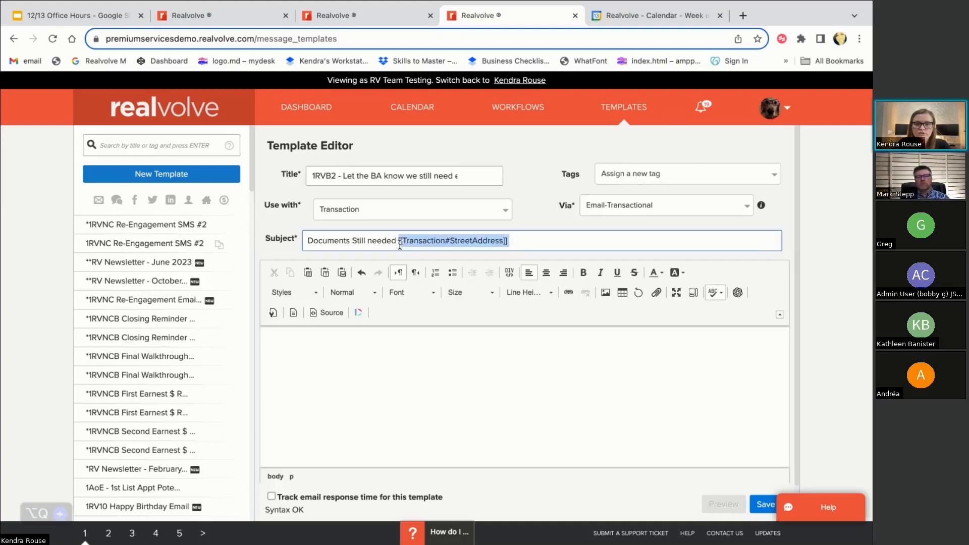
{"action": "type", "text": "[[st"}
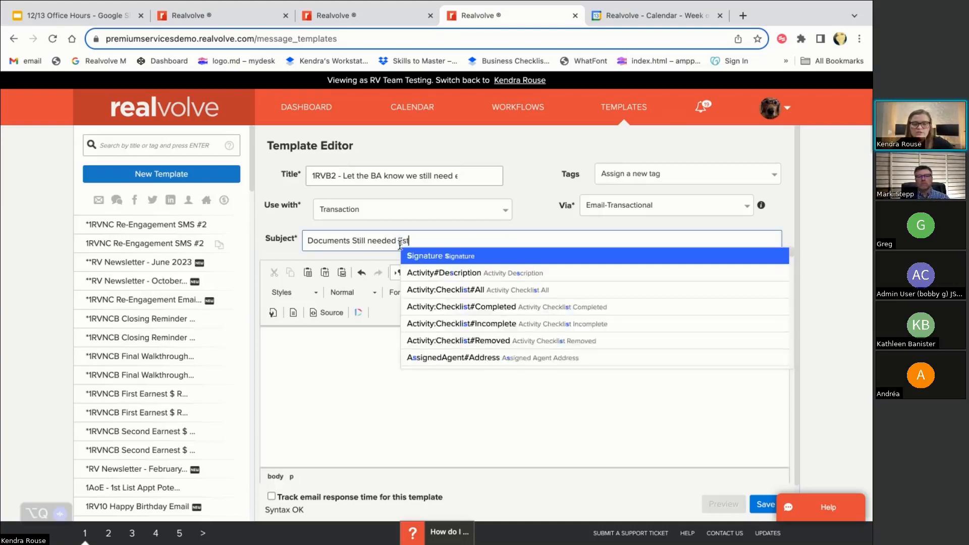
{"action": "type", "text": "reetnumber"}
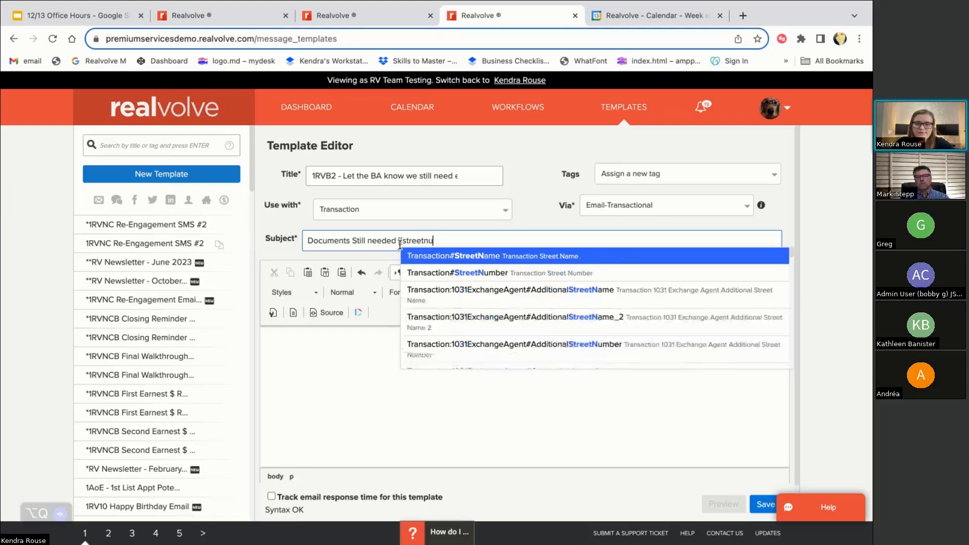
{"action": "left_click", "coordinate": [418, 258]}
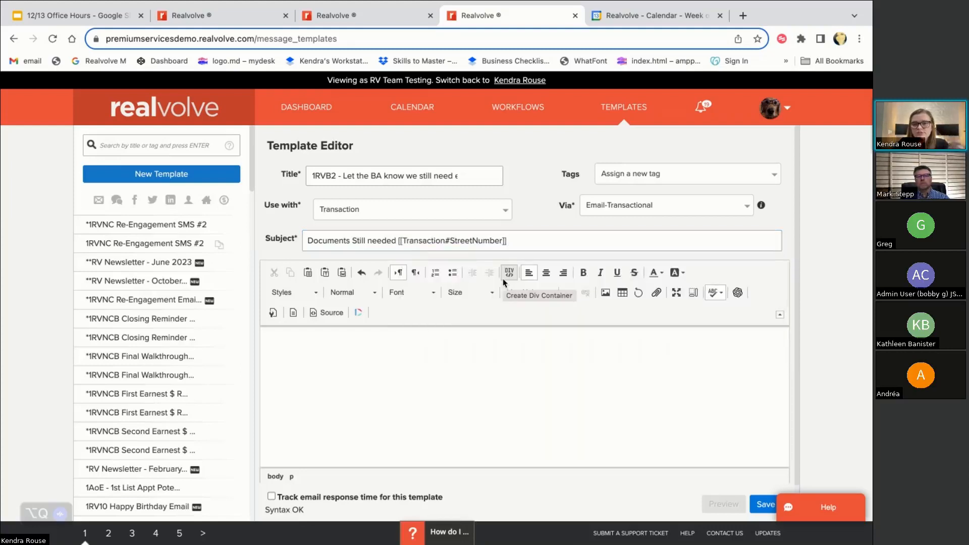
{"action": "type", "text": "[["}
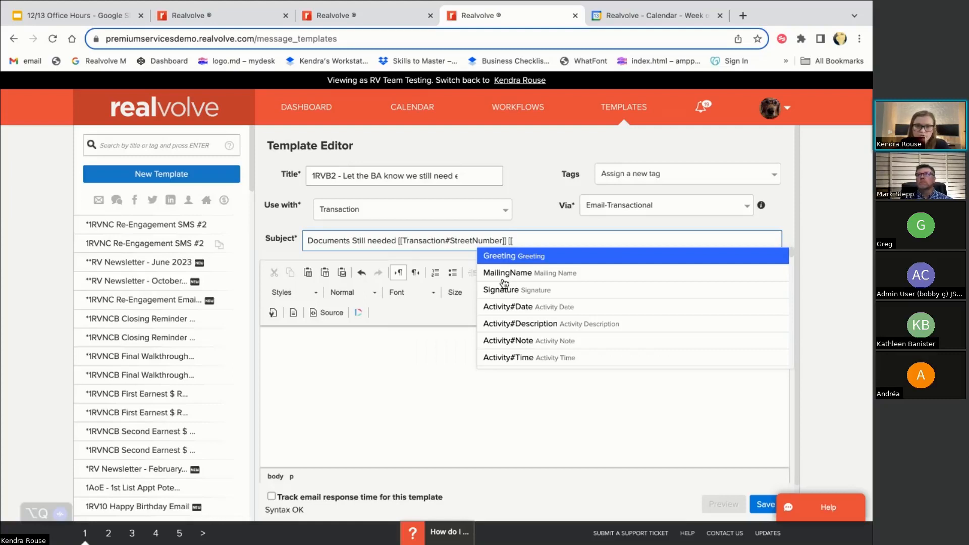
{"action": "type", "text": "name"}
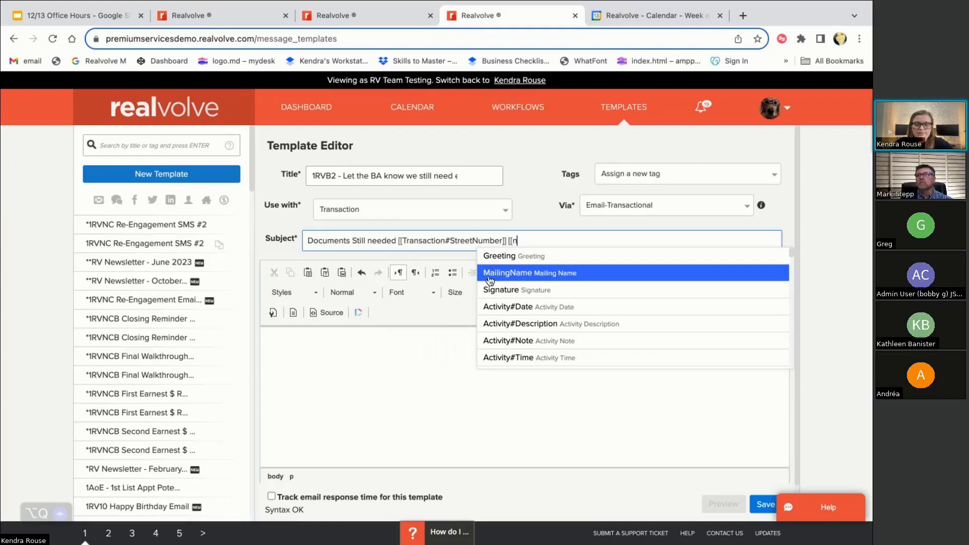
{"action": "key", "text": "BackSpace"}
{"action": "key", "text": "BackSpace"}
{"action": "key", "text": "BackSpace"}
{"action": "key", "text": "BackSpace"}
{"action": "type", "text": "streetnam"}
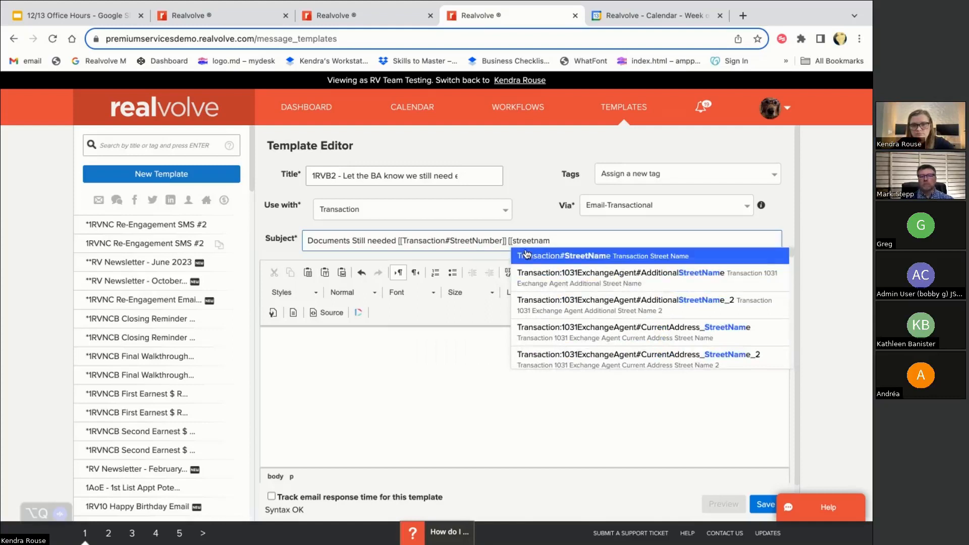
{"action": "left_click", "coordinate": [526, 254]}
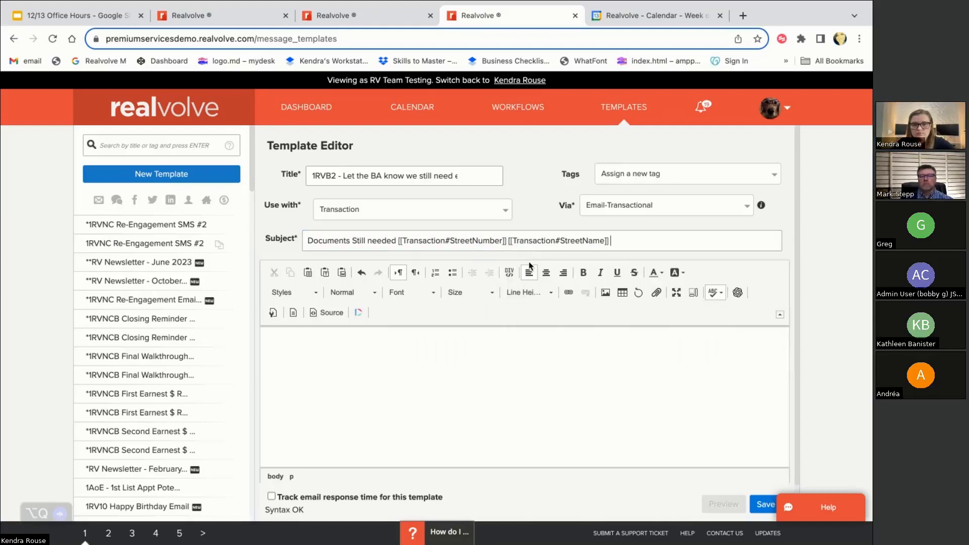
{"action": "left_click", "coordinate": [342, 404]}
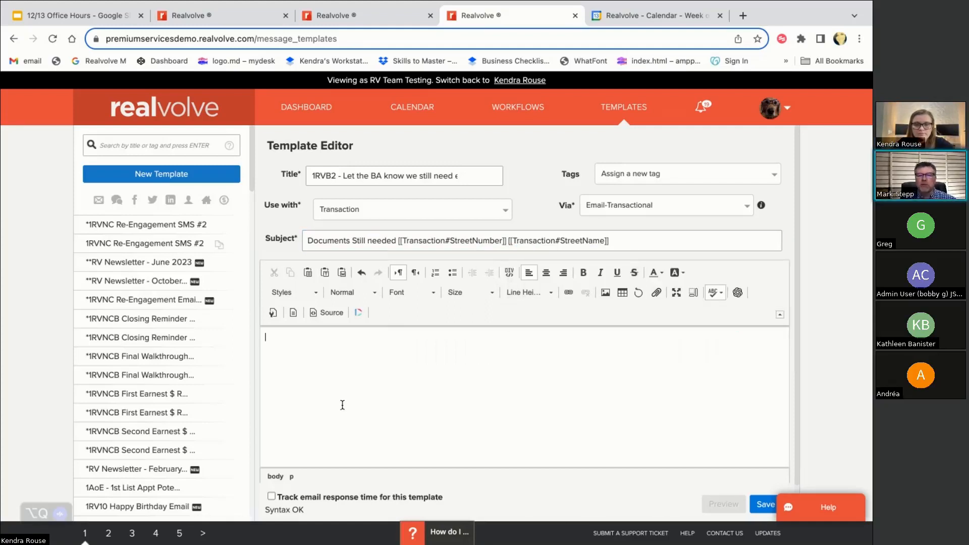
Fix the subject spacing and begin the body listing documents still needed on the street address
{"action": "left_click", "coordinate": [509, 241]}
{"action": "key", "text": "BackSpace"}
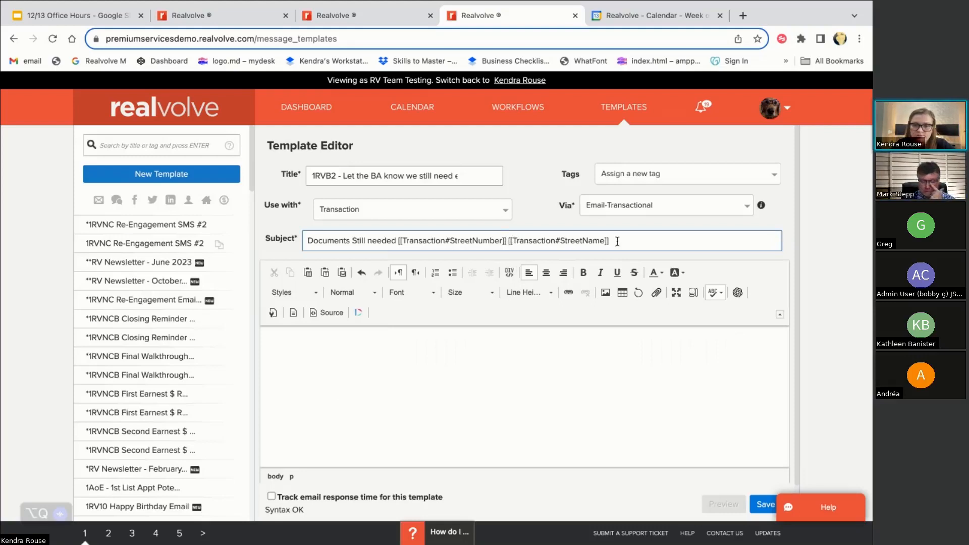
{"action": "left_click", "coordinate": [304, 335]}
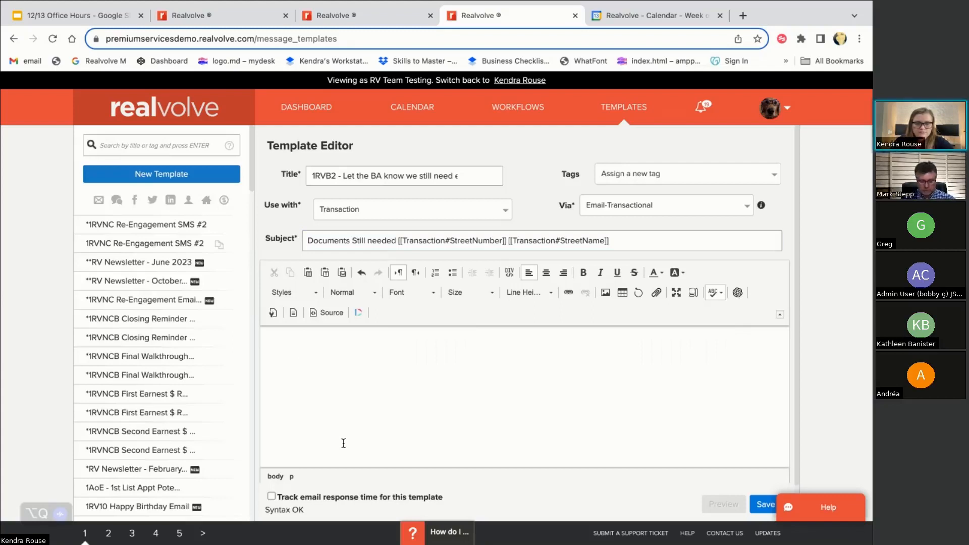
{"action": "type", "text": "Pleas"}
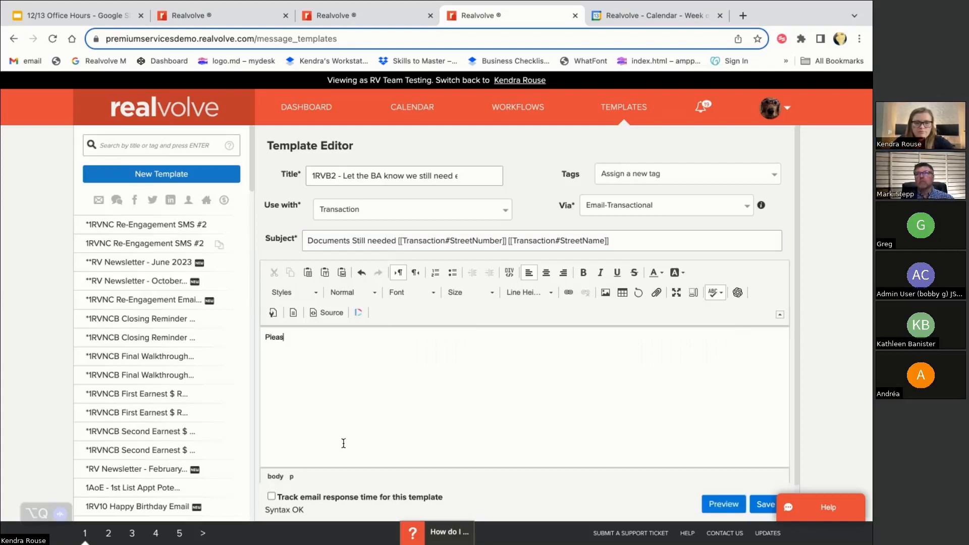
{"action": "type", "text": "e see selow "}
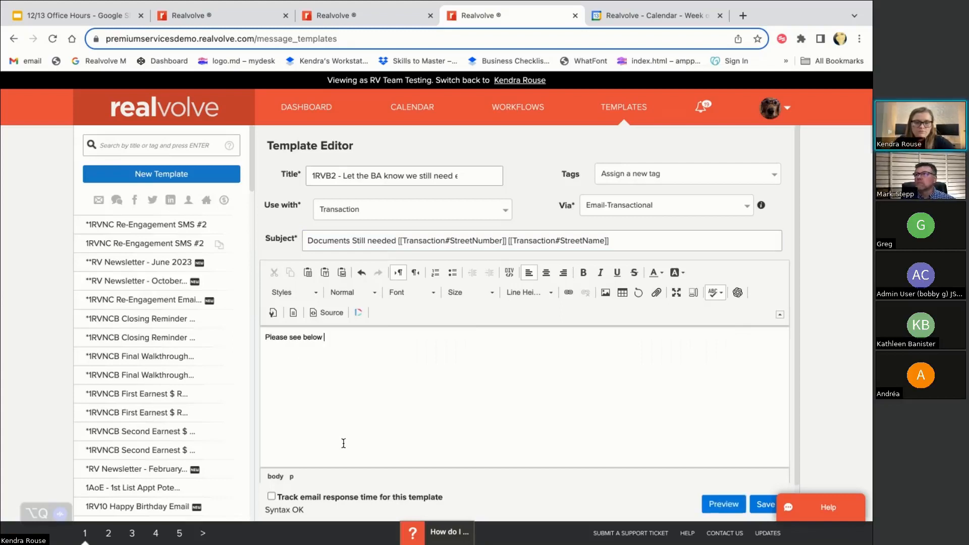
{"action": "type", "text": "for a list of "}
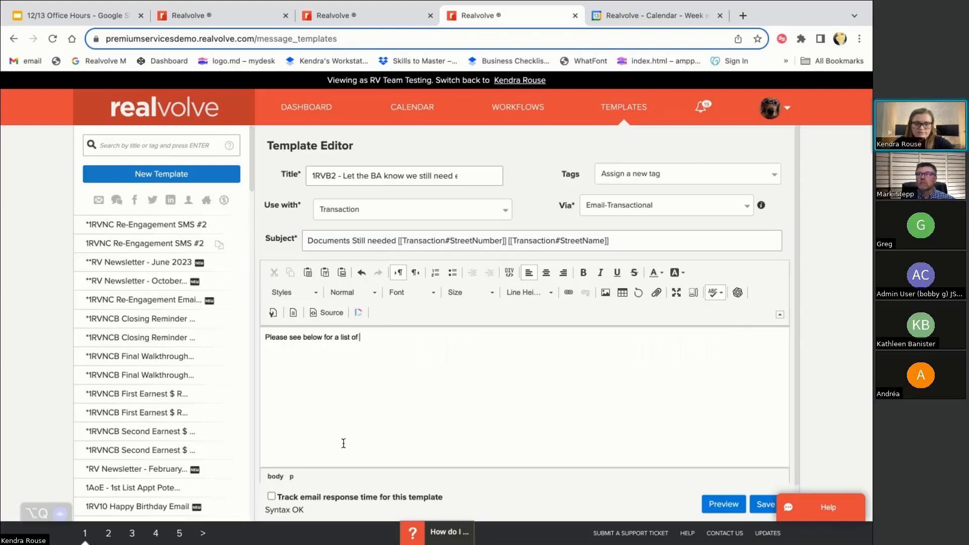
{"action": "type", "text": "documents s"}
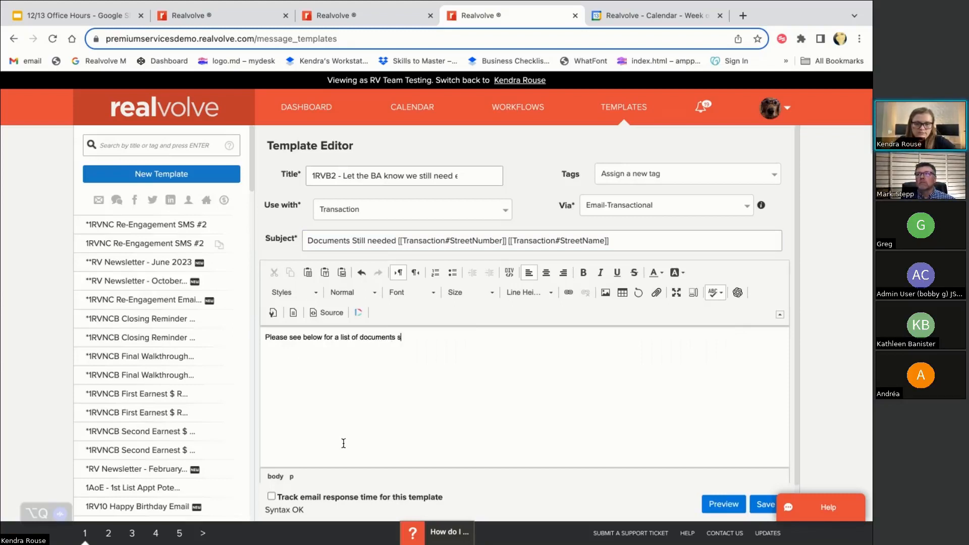
{"action": "type", "text": "till needed on "}
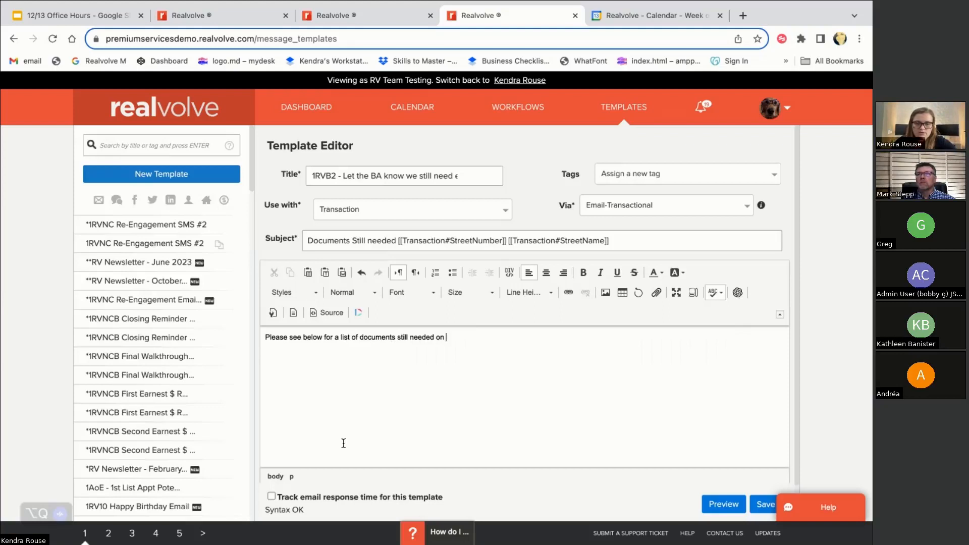
{"action": "type", "text": "[[stre"}
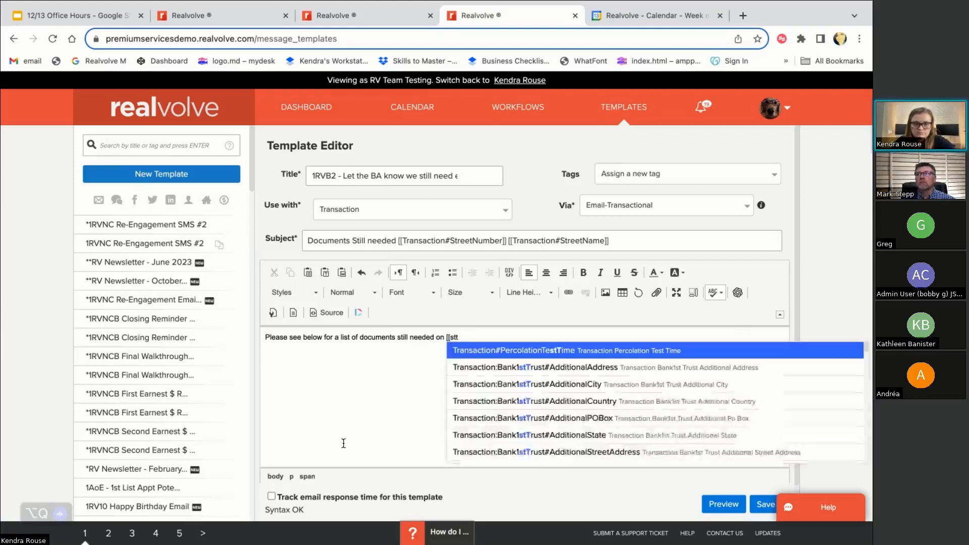
{"action": "type", "text": "et"}
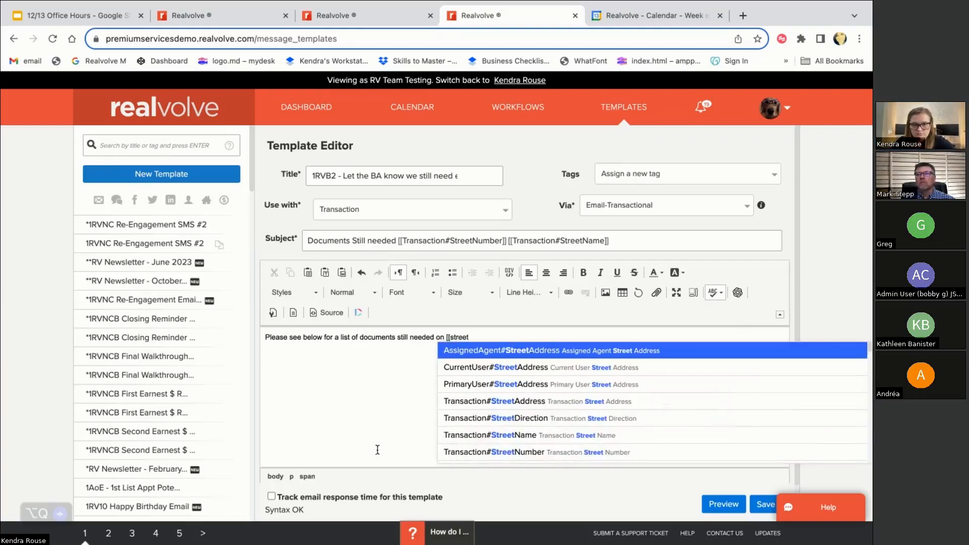
{"action": "left_click", "coordinate": [475, 404]}
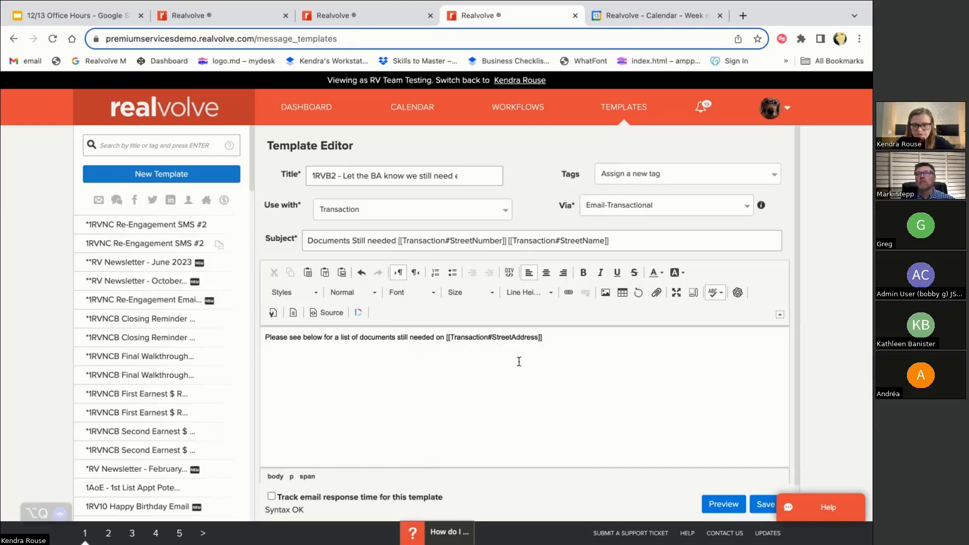
Start a '[[check' merge field, then view the Buyers Contract to Close workflow tab
{"action": "type", "text": ": "}
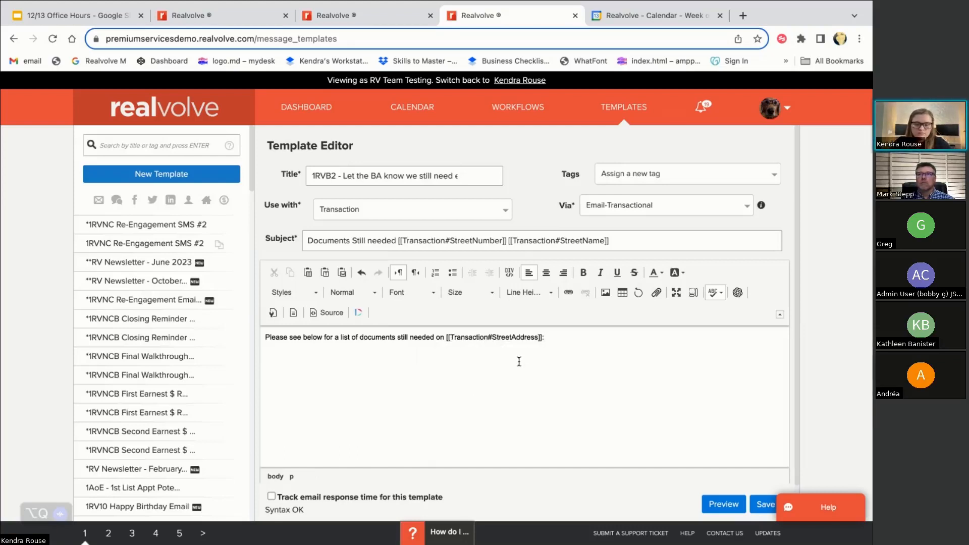
{"action": "type", "text": "[["}
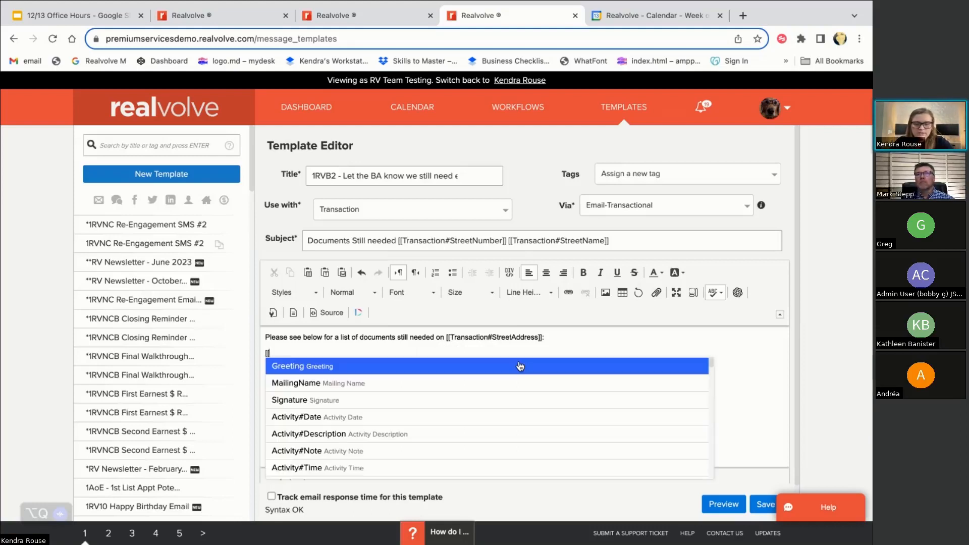
{"action": "type", "text": "check"}
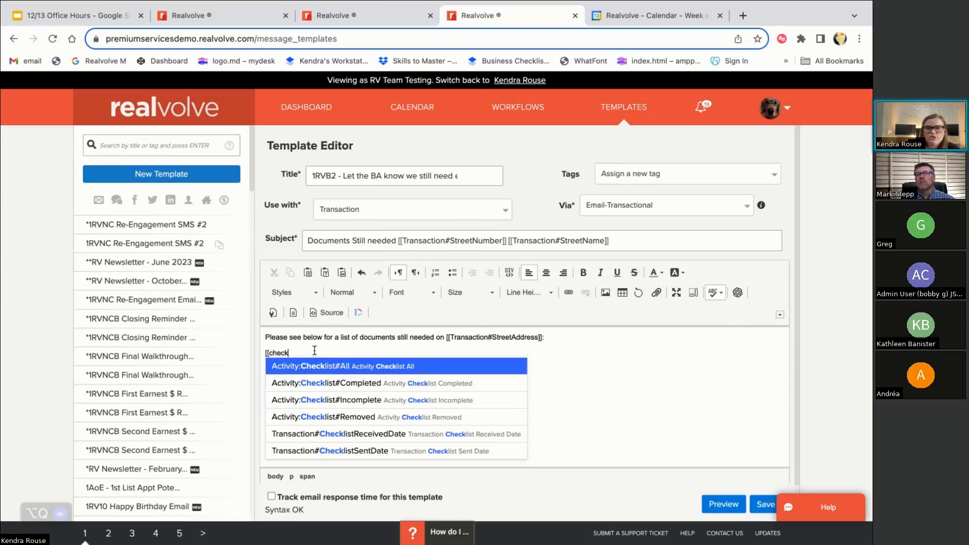
{"action": "mouse_move", "coordinate": [336, 12]}
{"action": "left_click", "coordinate": [332, 47]}
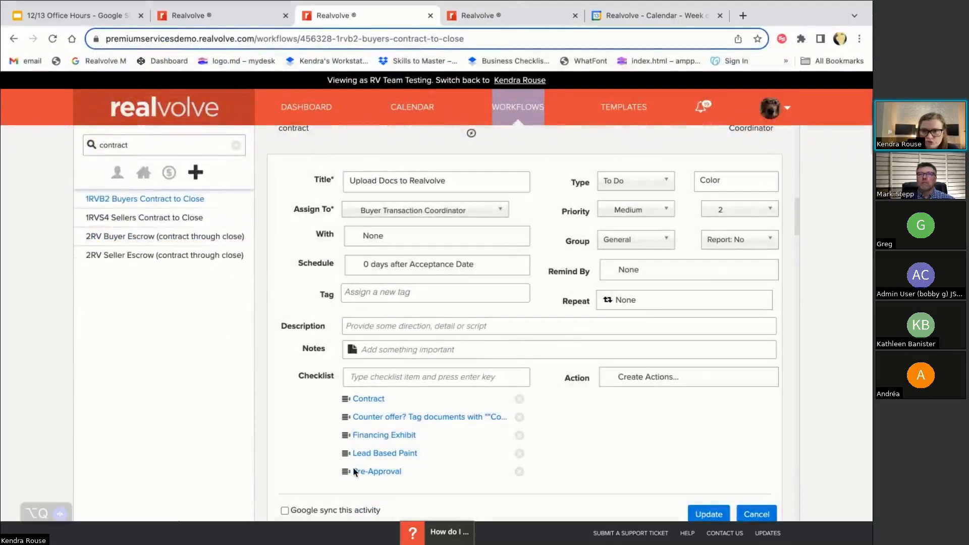
Return to the Template Editor tab holding the Documents Still needed email
{"action": "left_click", "coordinate": [478, 17]}
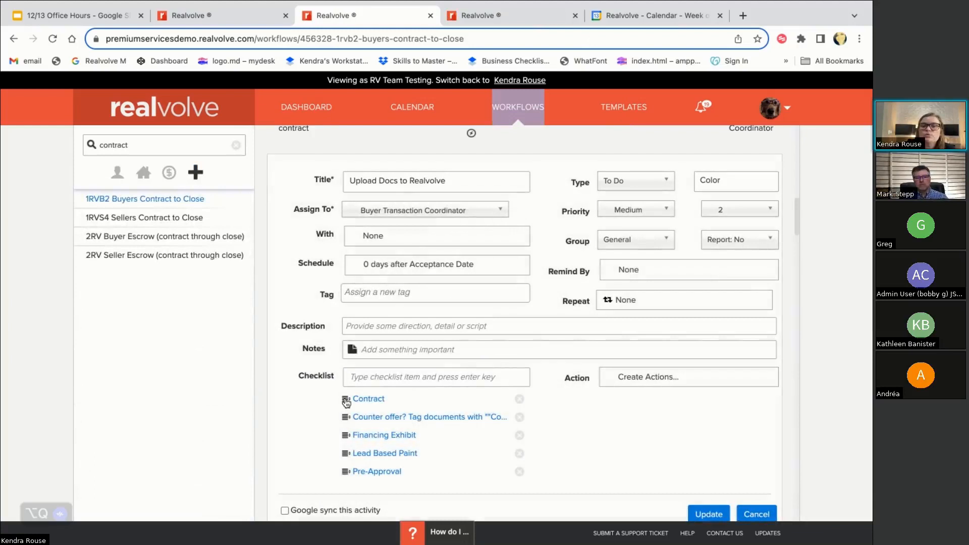
{"action": "left_click", "coordinate": [474, 7]}
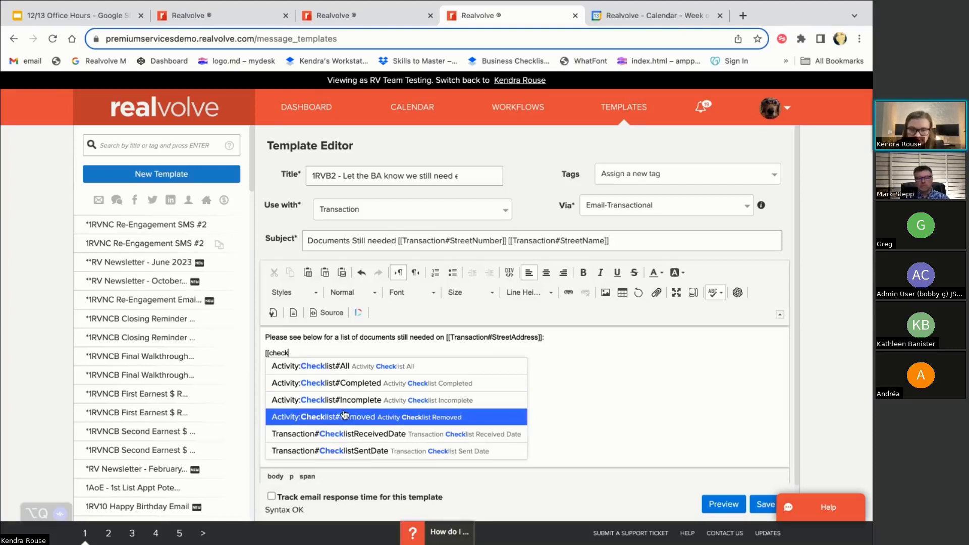
Insert [[Activity:Checklist#Incomplete]] under the documents-needed sentence and start a new line
{"action": "left_click", "coordinate": [318, 403]}
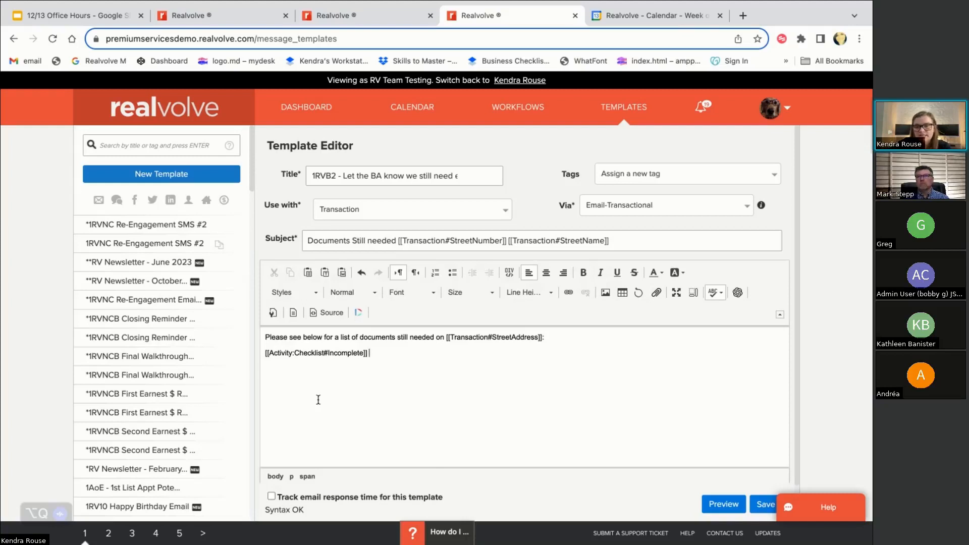
{"action": "key", "text": "Return"}
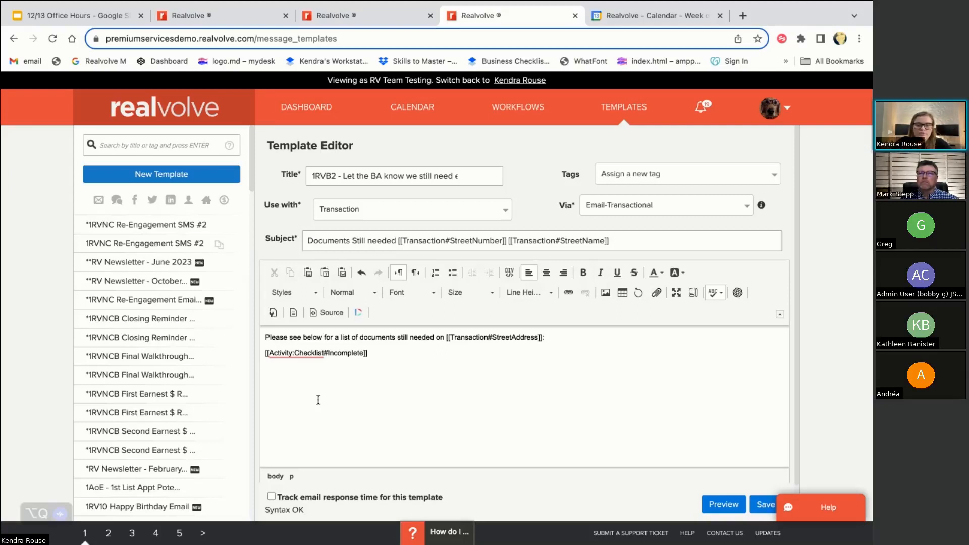
Add the line 'have marked the following as N/A:' to the email body
{"action": "type", "text": "have ma"}
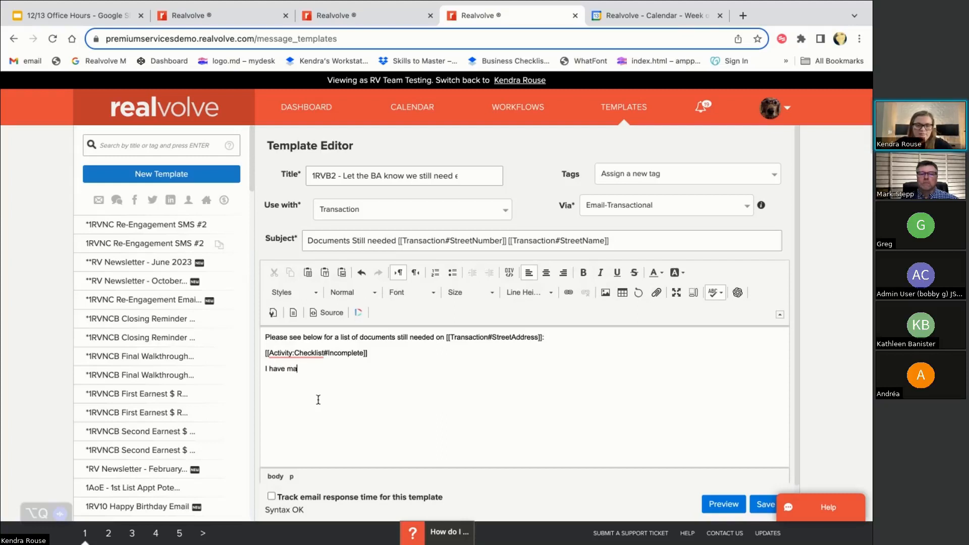
{"action": "type", "text": "rked the foll"}
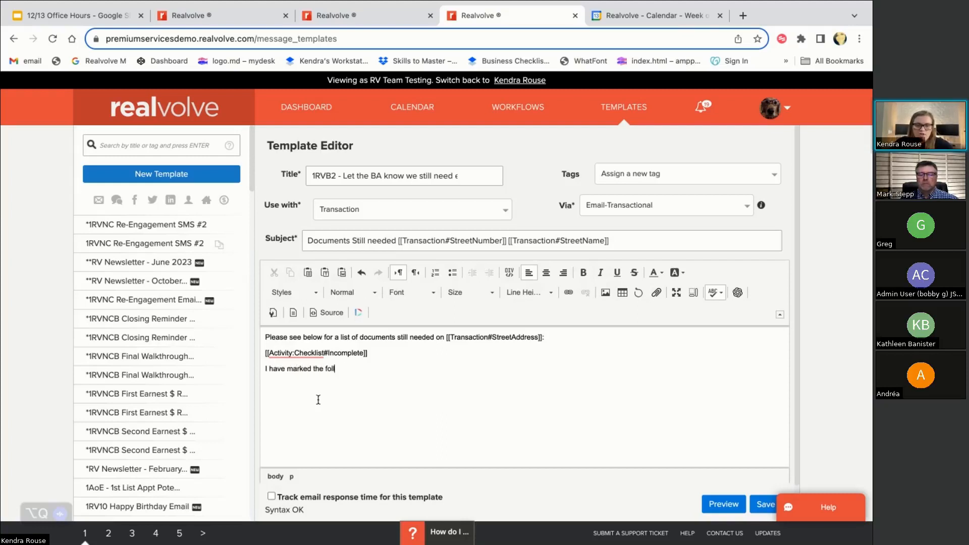
{"action": "type", "text": "owing as N/A"}
{"action": "key", "text": "Return"}
{"action": "type", "text": ":"}
{"action": "key", "text": "Return"}
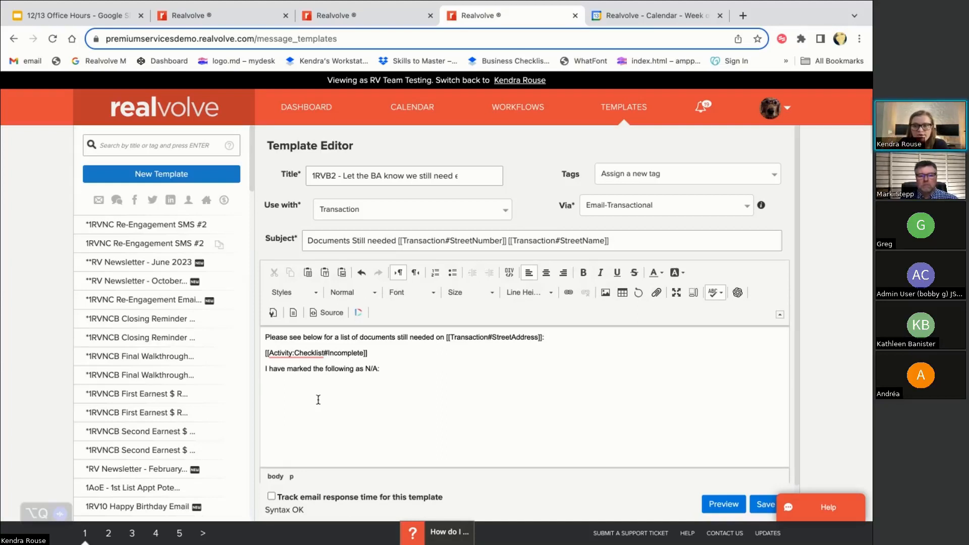
Insert the [[Activity:Checklist#Removed]] merge field on its own line
{"action": "key", "text": "Return"}
{"action": "type", "text": "[["}
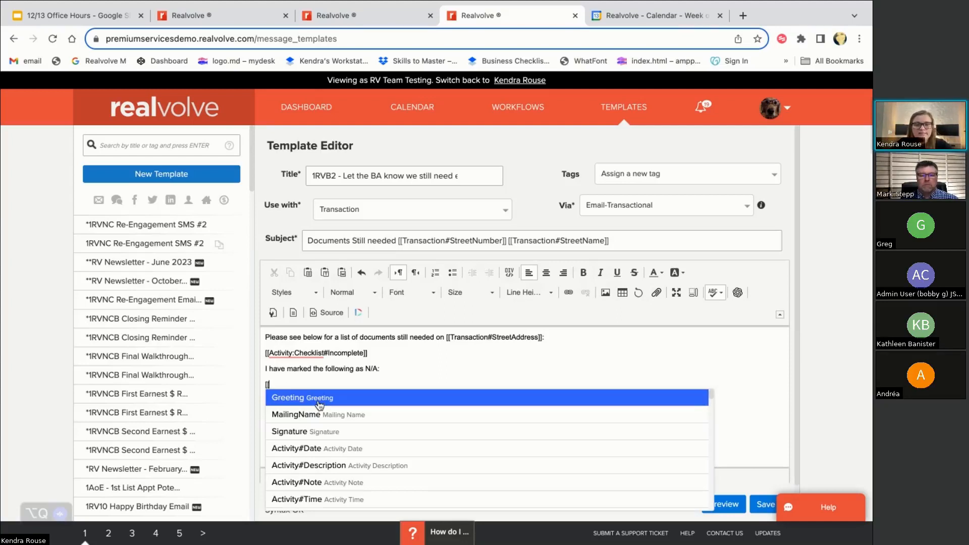
{"action": "type", "text": "checklist"}
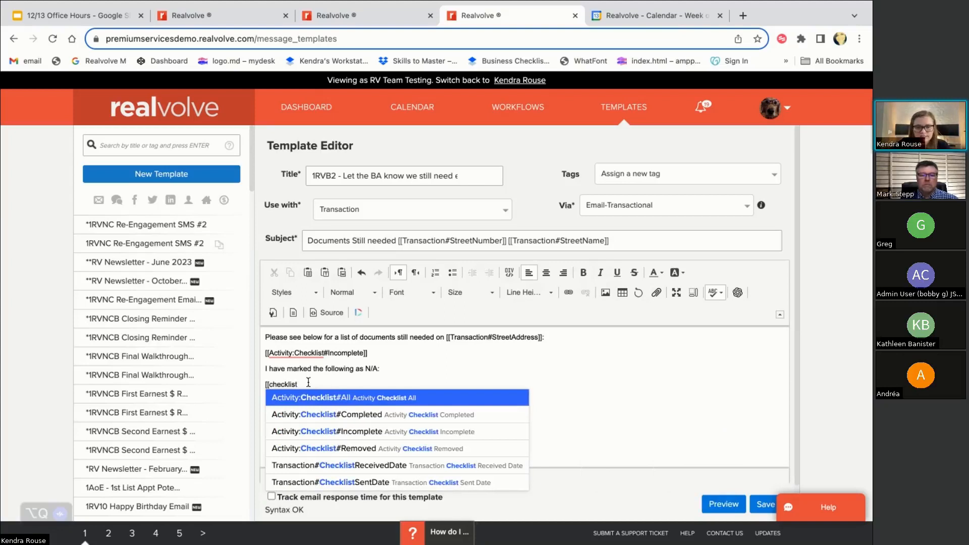
{"action": "left_click", "coordinate": [324, 448]}
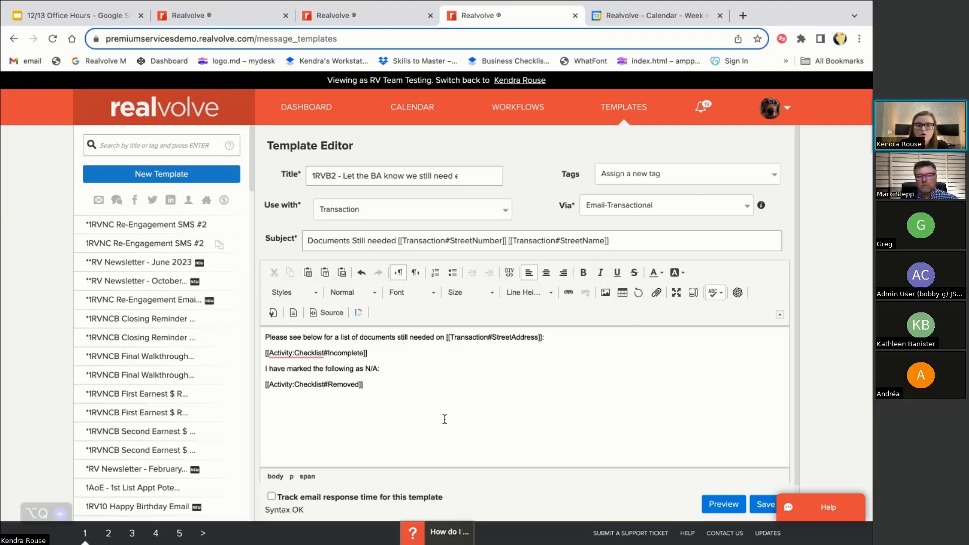
{"action": "key", "text": "Return"}
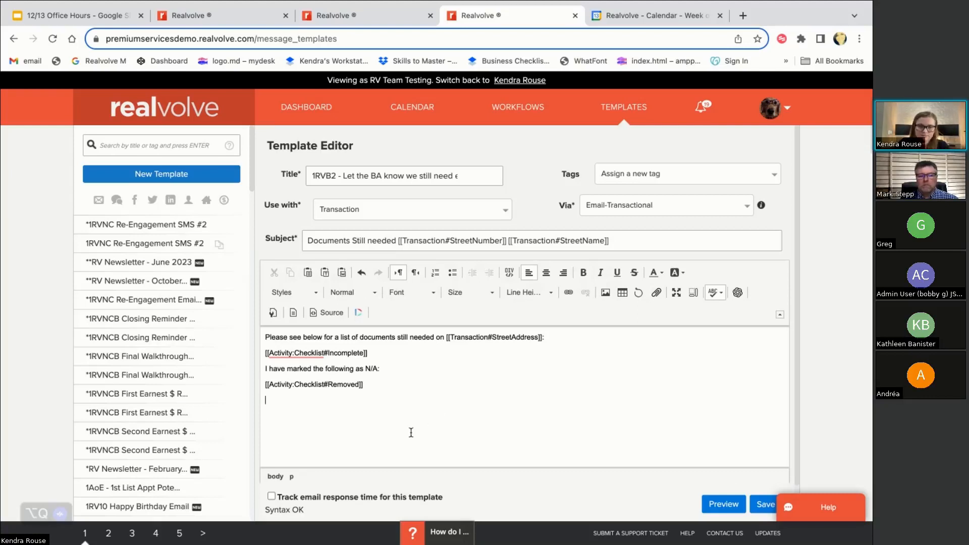
Add the [[Signature]] merge field and save the email template
{"action": "type", "text": "[[sig"}
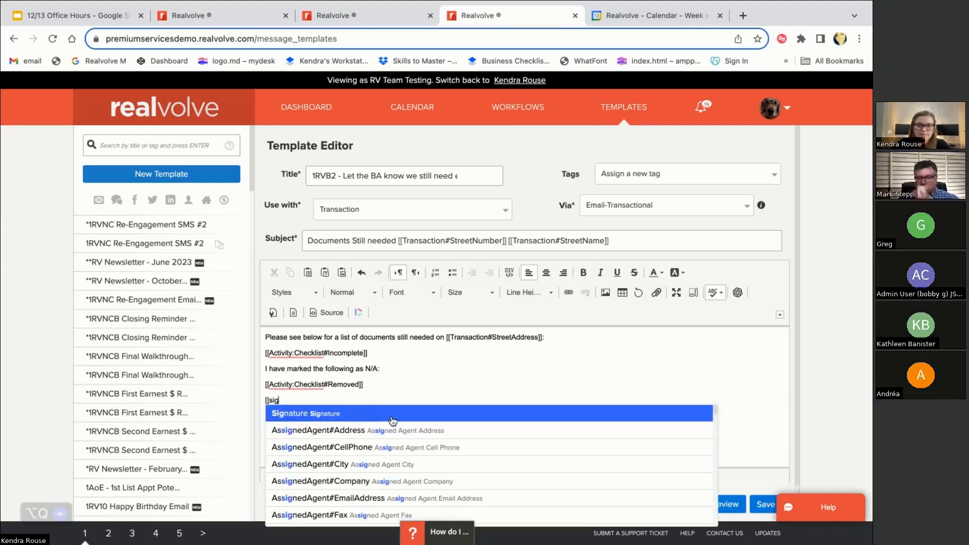
{"action": "left_click", "coordinate": [367, 415]}
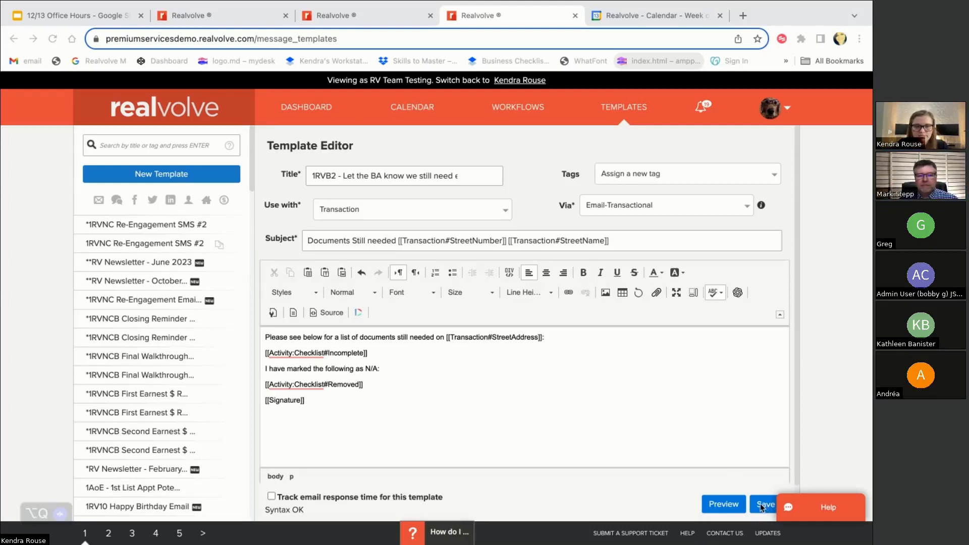
{"action": "left_click", "coordinate": [760, 504]}
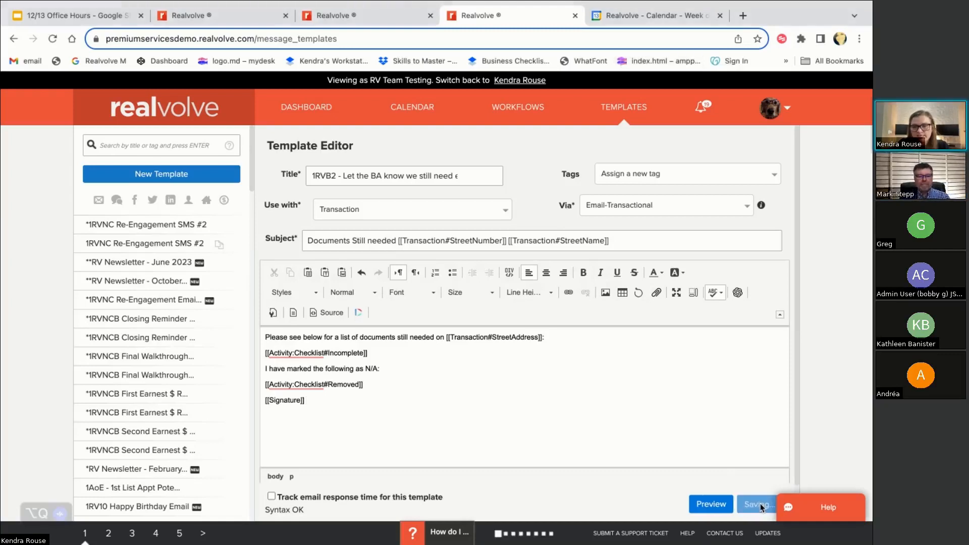
{"action": "left_click", "coordinate": [378, 18]}
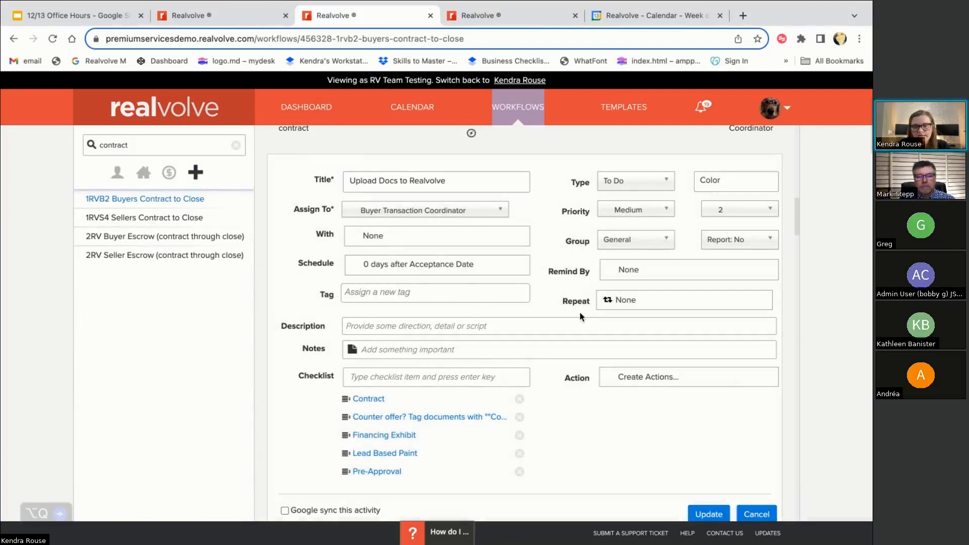
{"action": "left_click", "coordinate": [653, 388]}
{"action": "scroll", "coordinate": [578, 427], "scroll_direction": "down", "scroll_amount": 2}
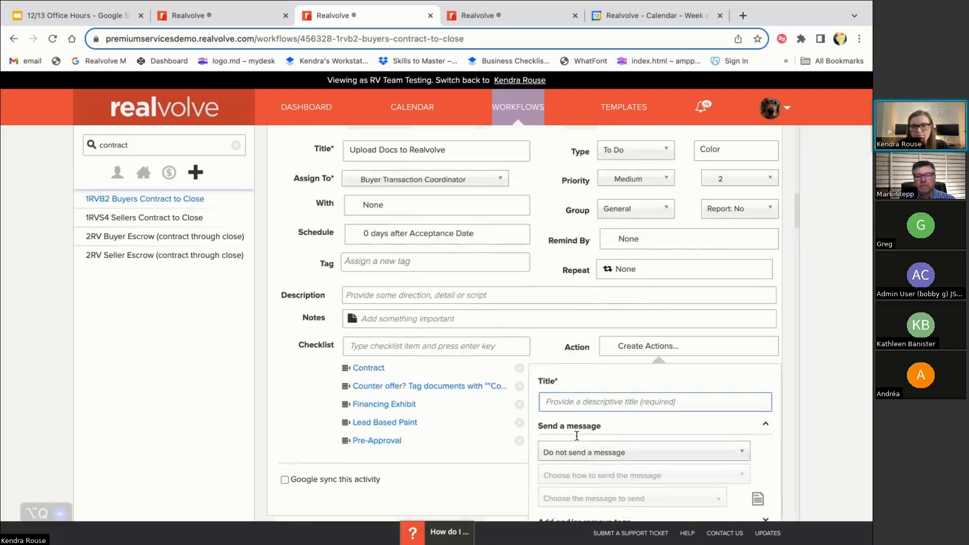
{"action": "left_click", "coordinate": [566, 356]}
{"action": "type", "text": "Sen"}
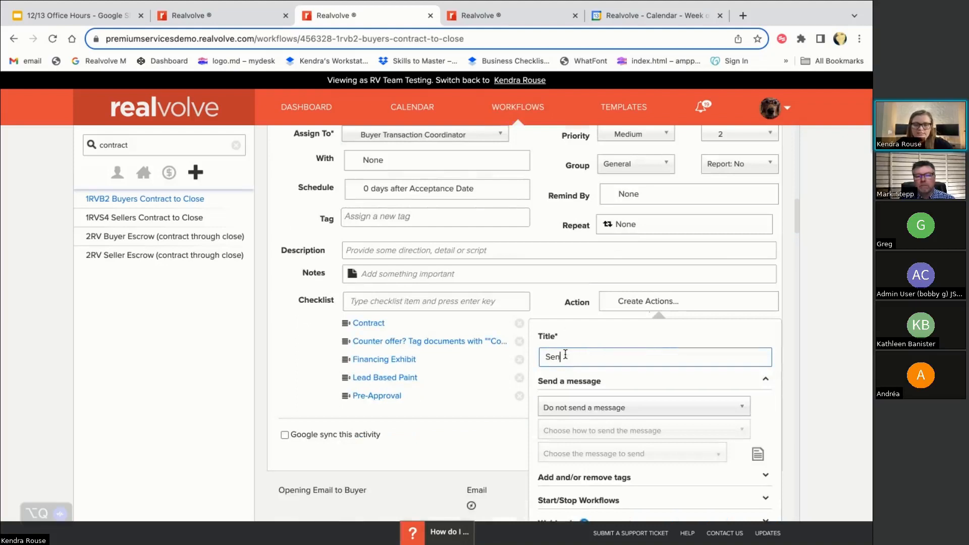
{"action": "type", "text": "d Email to "}
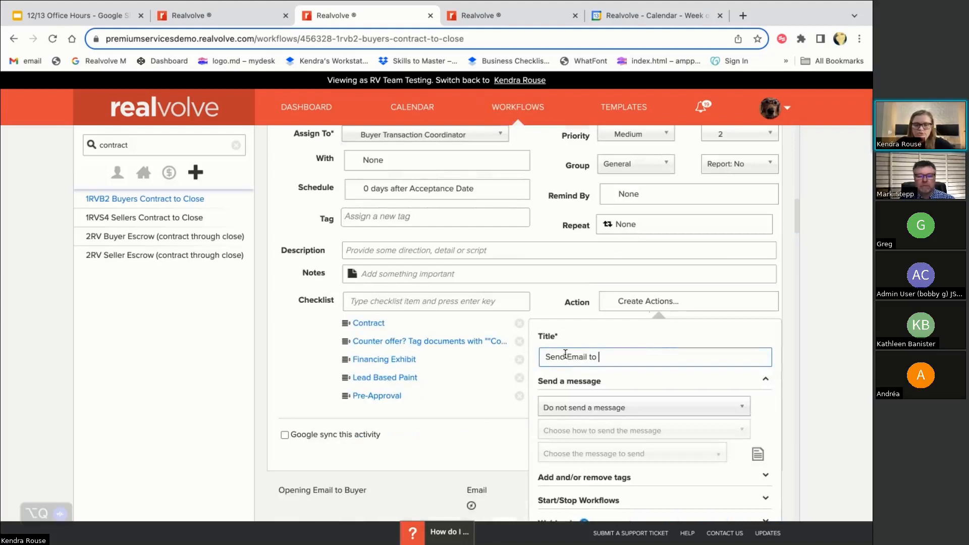
{"action": "type", "text": "BA t"}
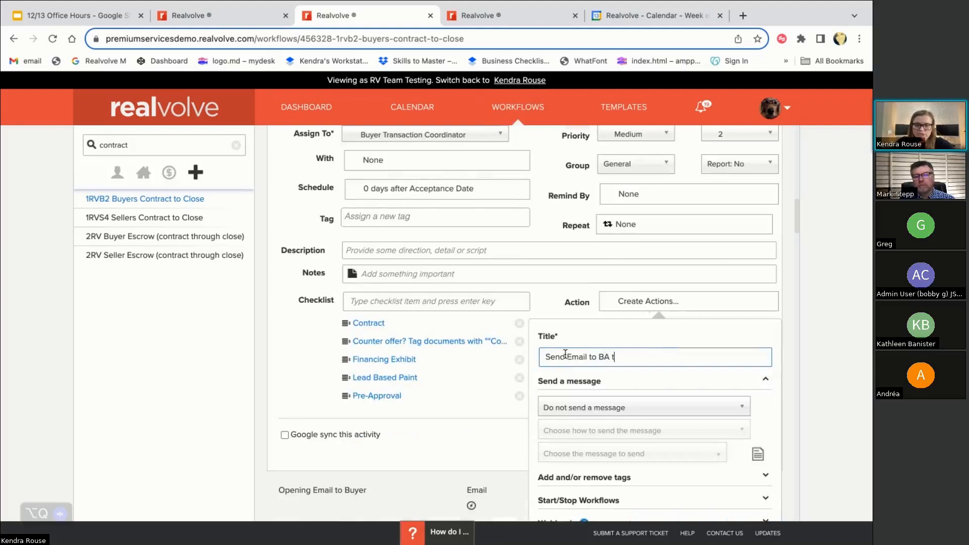
{"action": "type", "text": "o Request "}
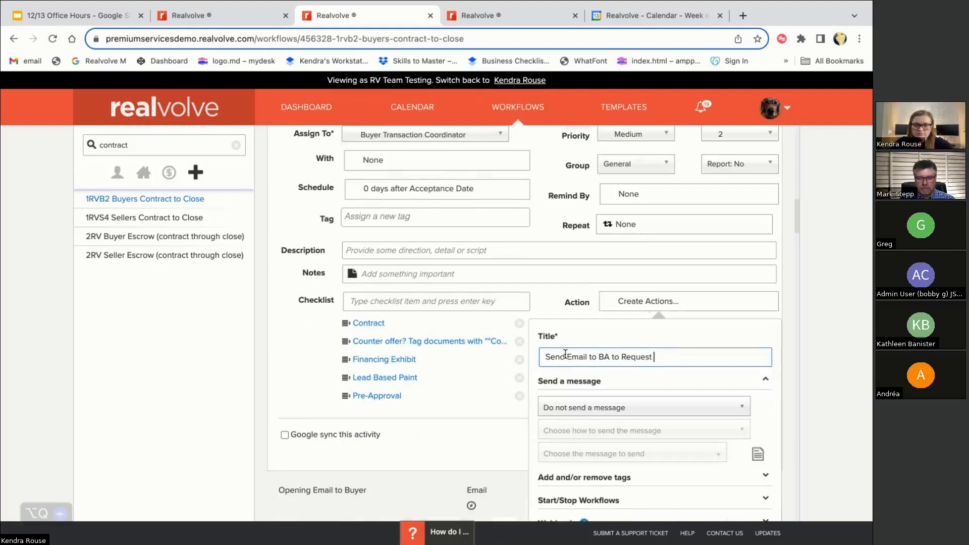
{"action": "type", "text": "Missing Documents"}
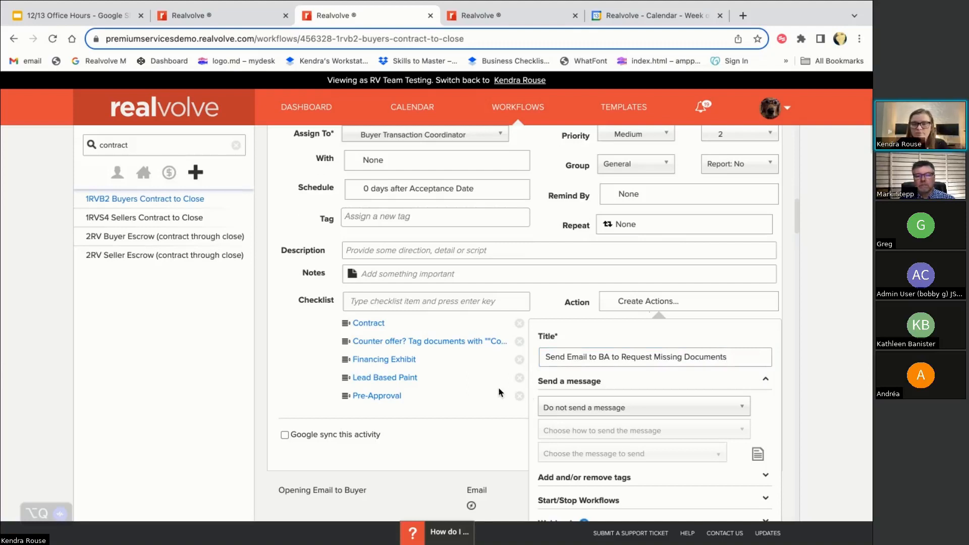
{"action": "scroll", "coordinate": [503, 407], "scroll_direction": "down", "scroll_amount": 1}
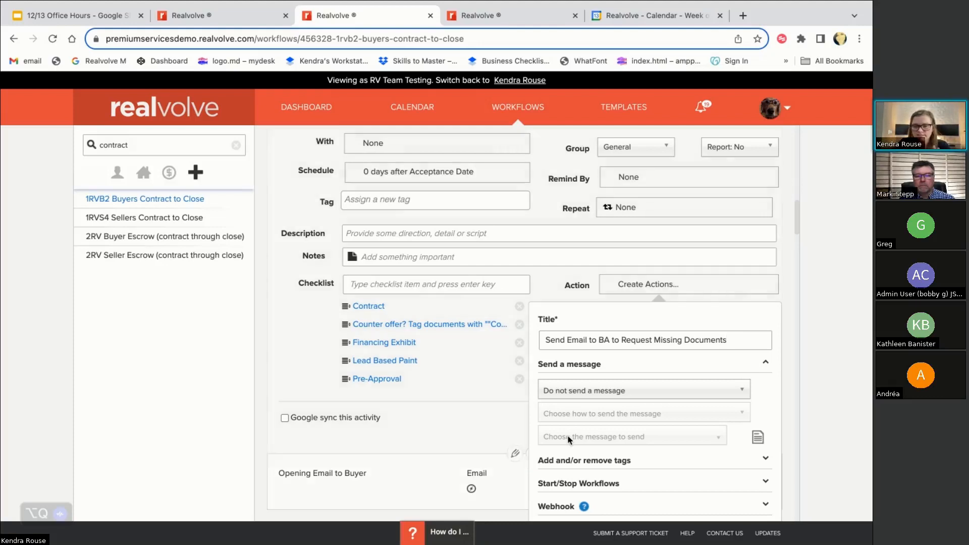
{"action": "scroll", "coordinate": [568, 435], "scroll_direction": "down", "scroll_amount": 1}
{"action": "left_click", "coordinate": [575, 366]}
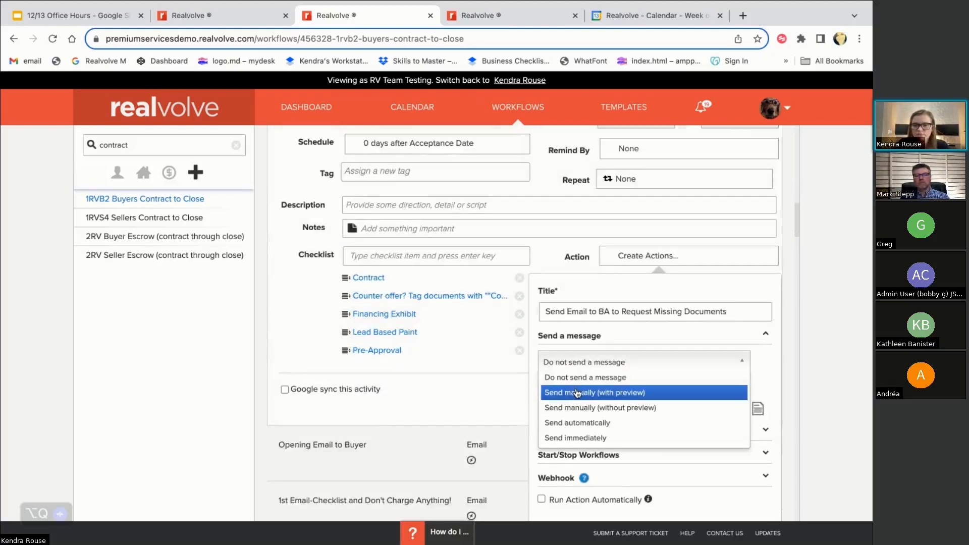
{"action": "left_click", "coordinate": [577, 393]}
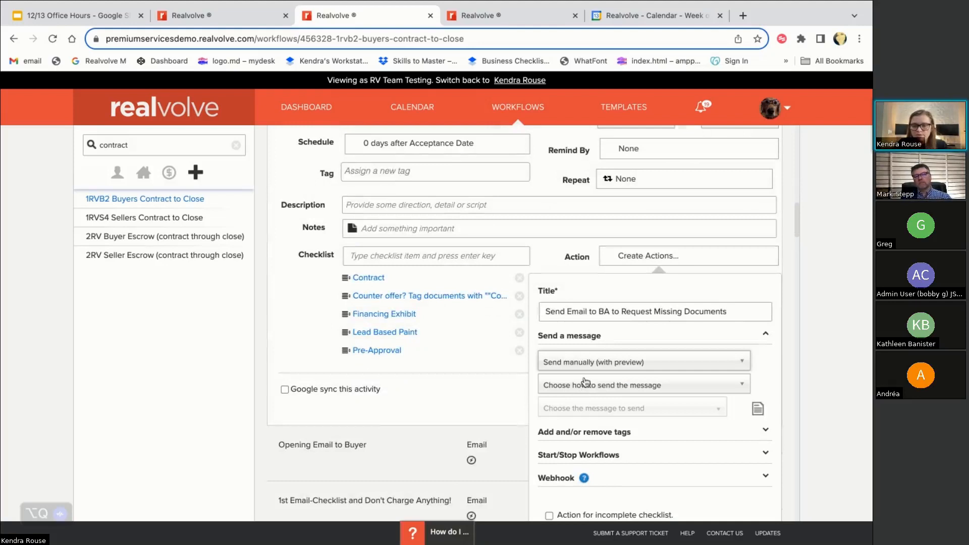
{"action": "left_click", "coordinate": [586, 366]}
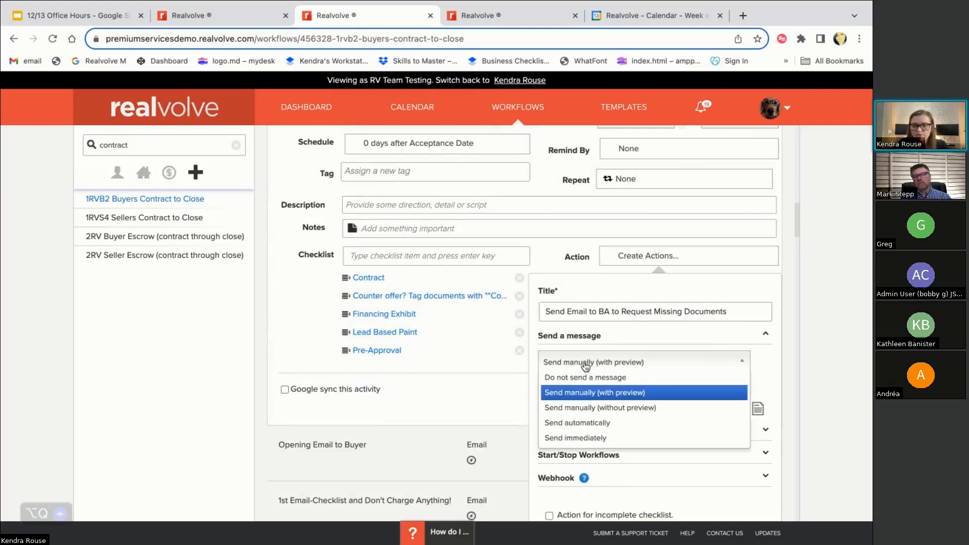
{"action": "left_click", "coordinate": [591, 394]}
{"action": "left_click", "coordinate": [590, 384]}
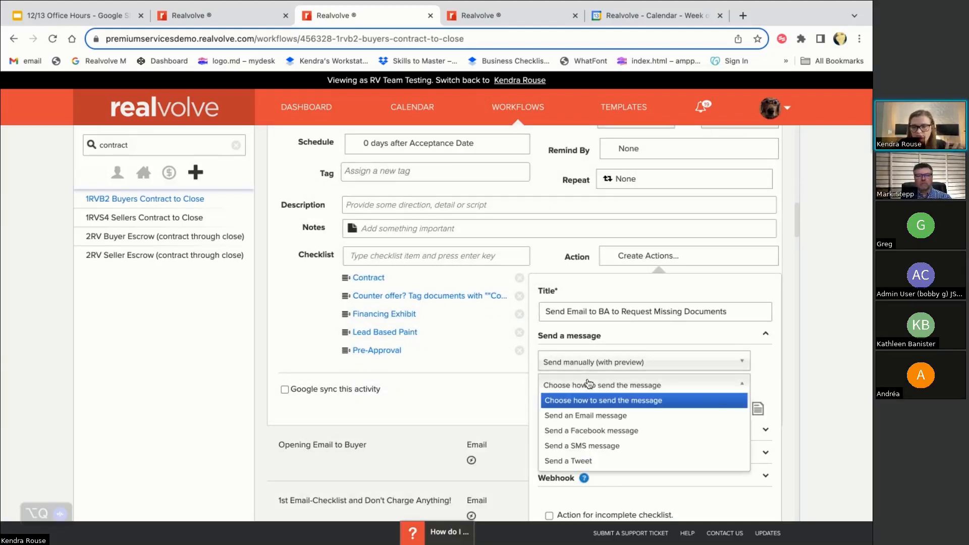
{"action": "left_click", "coordinate": [591, 417]}
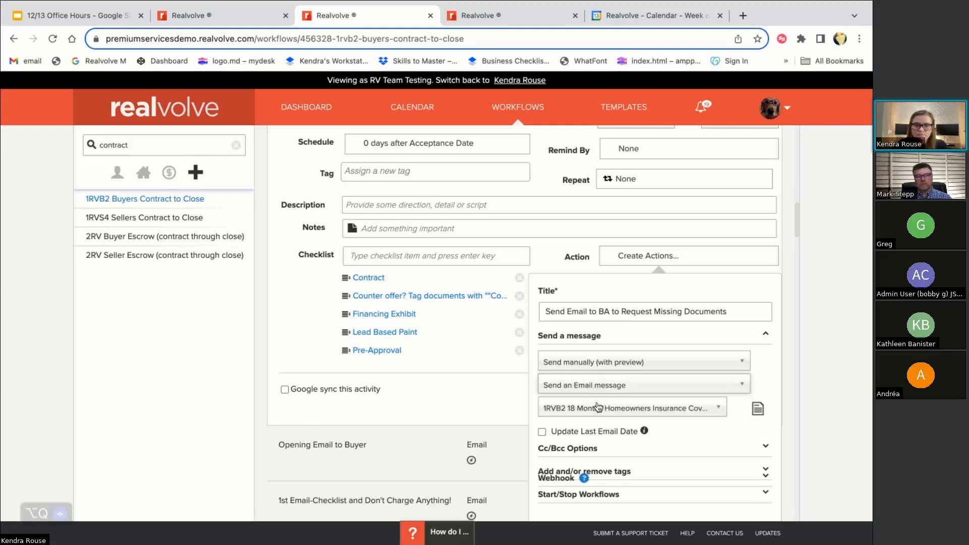
{"action": "left_click", "coordinate": [446, 21]}
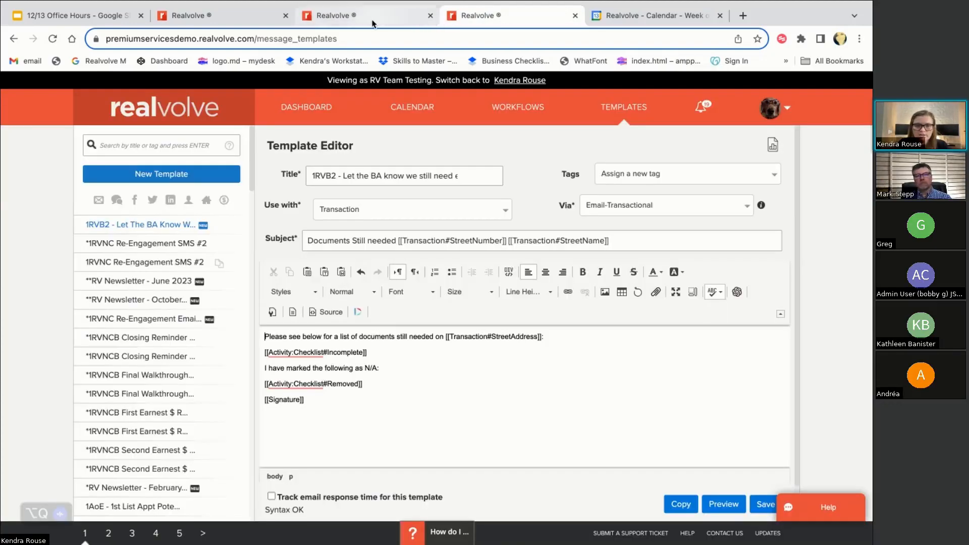
{"action": "left_click", "coordinate": [374, 19]}
{"action": "left_click", "coordinate": [564, 413]}
{"action": "type", "text": "let the"}
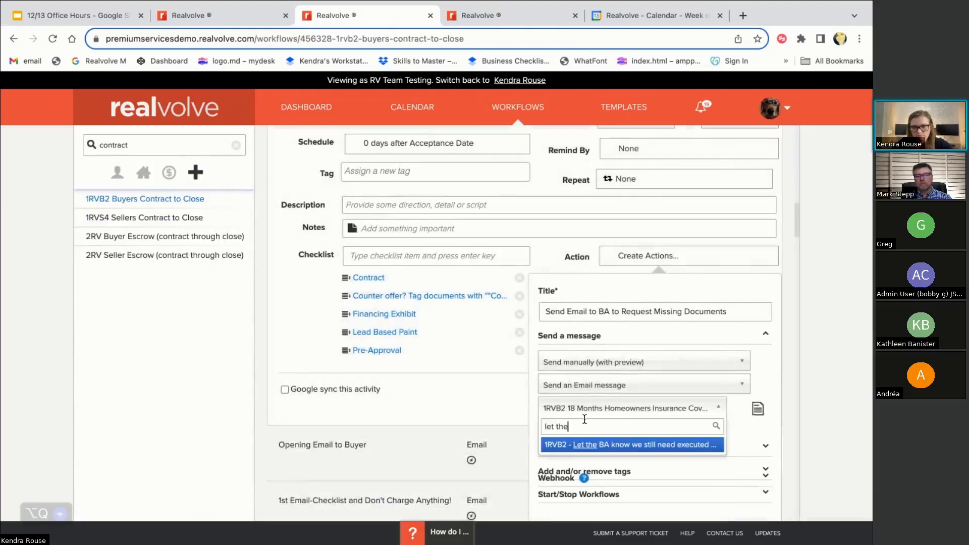
{"action": "left_click", "coordinate": [587, 446]}
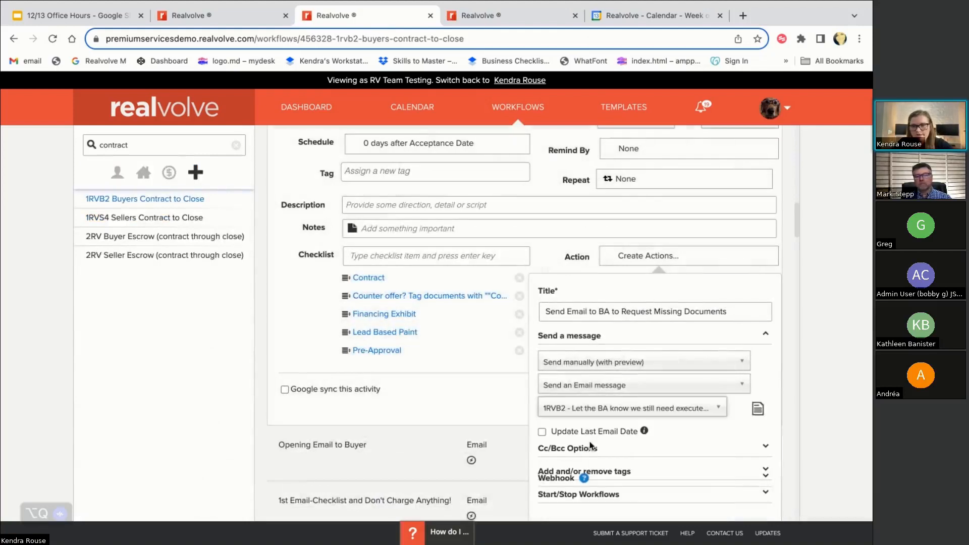
{"action": "scroll", "coordinate": [646, 416], "scroll_direction": "down", "scroll_amount": 2}
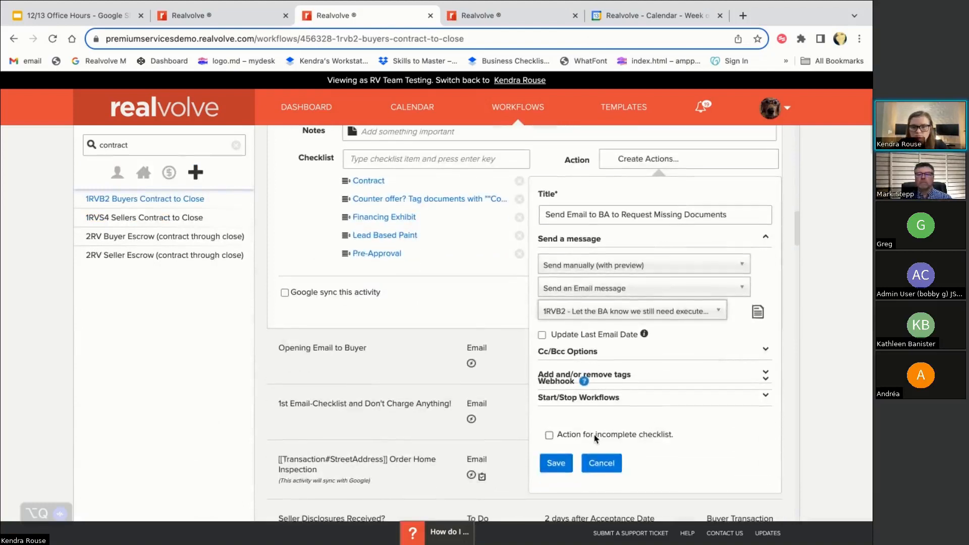
Enable 'Action for incomplete checklist', set Reschedule in to 0 days, and save
{"action": "left_click", "coordinate": [549, 436]}
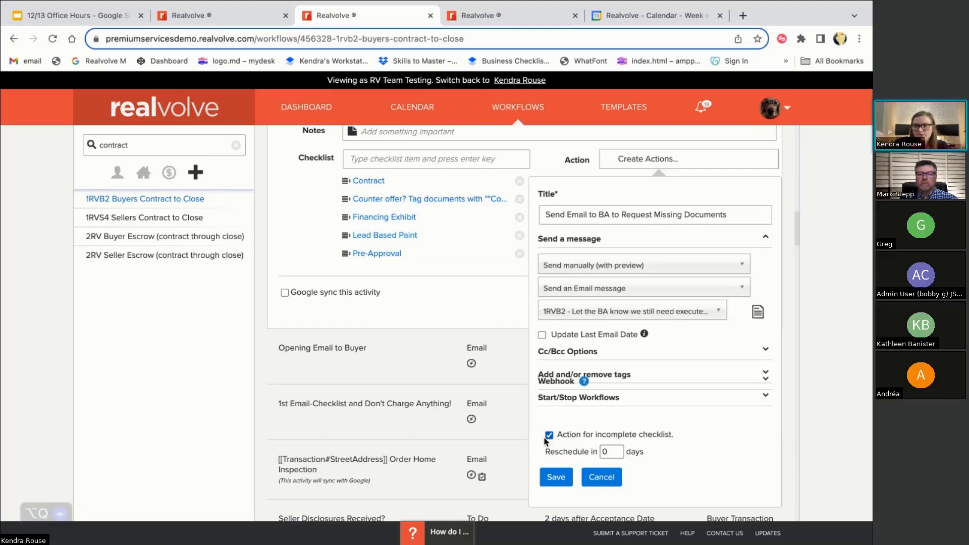
{"action": "double_click", "coordinate": [611, 450]}
{"action": "type", "text": "1"}
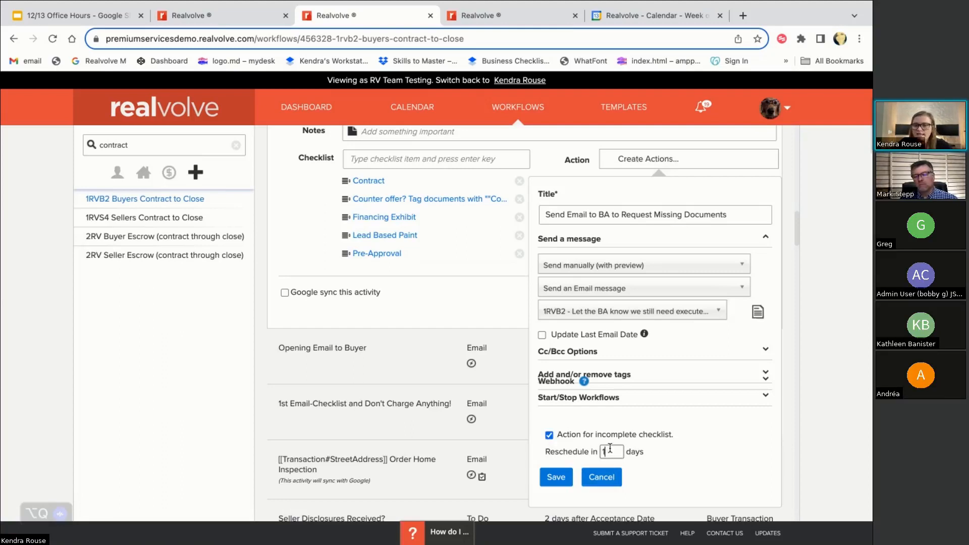
{"action": "double_click", "coordinate": [611, 450]}
{"action": "type", "text": "0"}
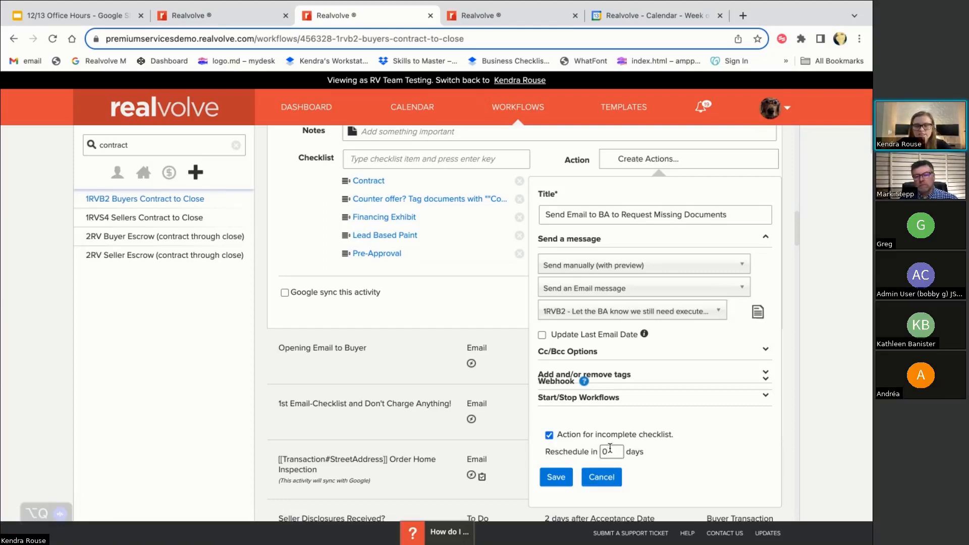
{"action": "key", "text": "BackSpace"}
{"action": "type", "text": "2"}
{"action": "key", "text": "BackSpace"}
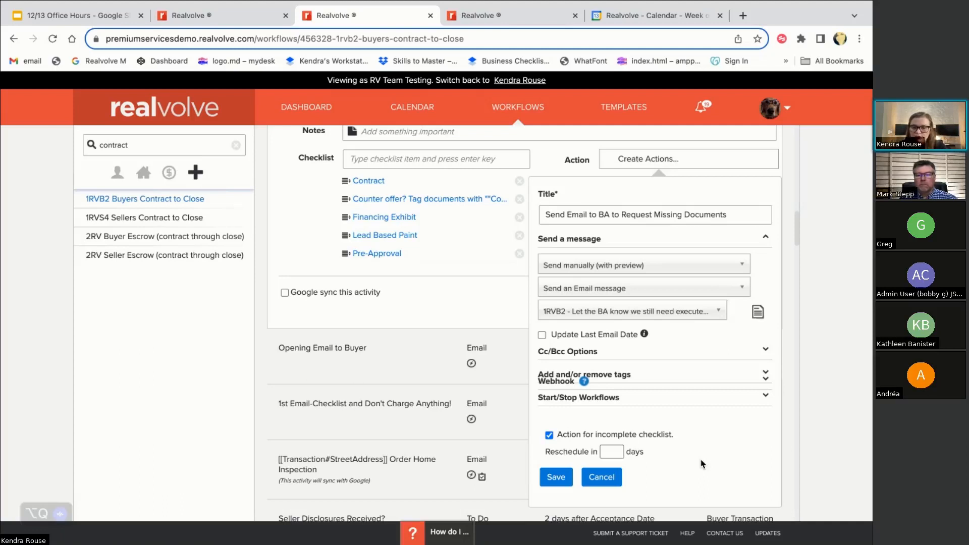
{"action": "type", "text": "0"}
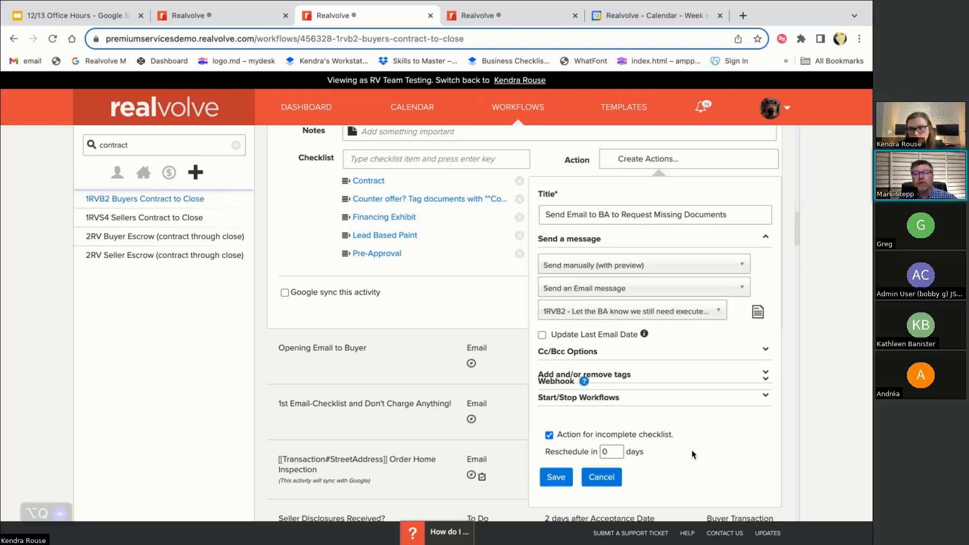
{"action": "left_click", "coordinate": [557, 480]}
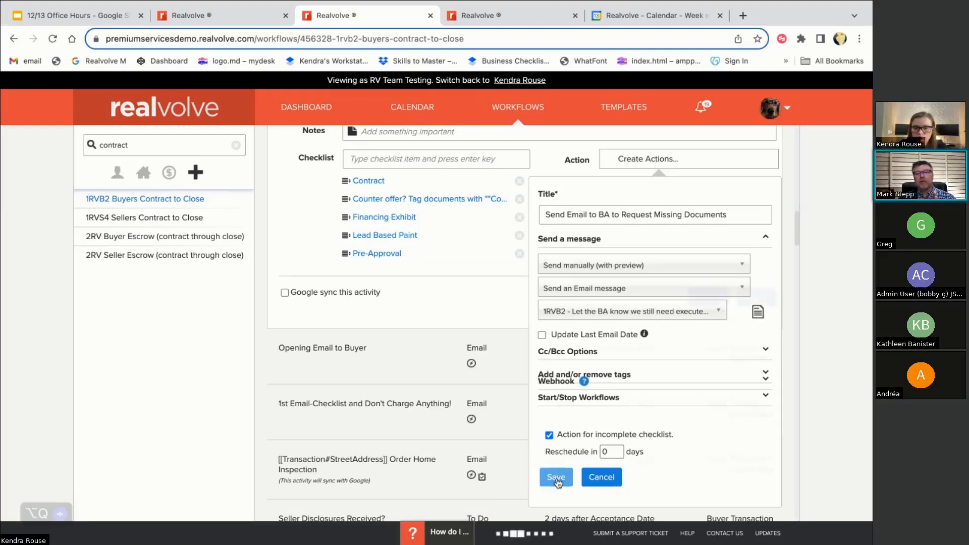
Add the line 'I have verified the following are received:' below the Removed field
{"action": "left_click", "coordinate": [482, 15]}
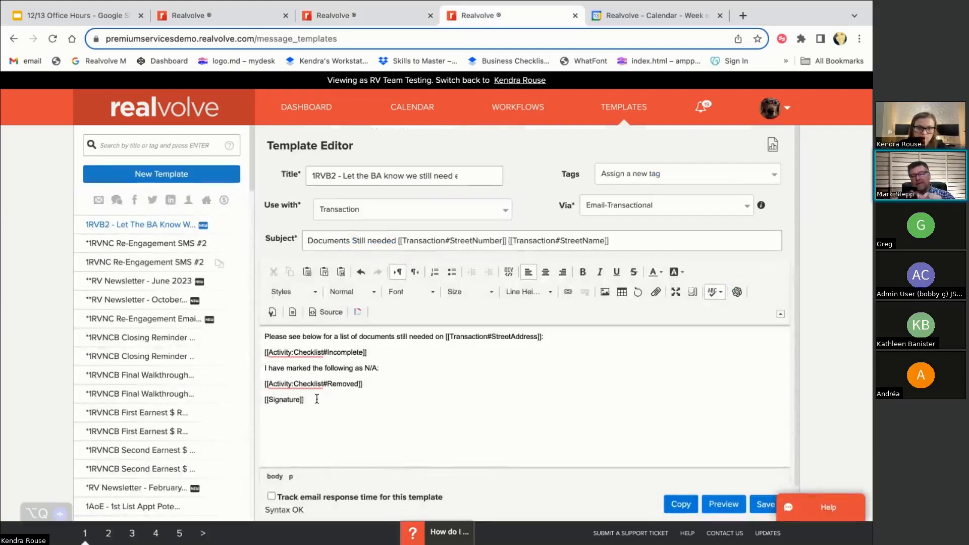
{"action": "left_click", "coordinate": [385, 384]}
{"action": "key", "text": "Return"}
{"action": "type", "text": "I have ve"}
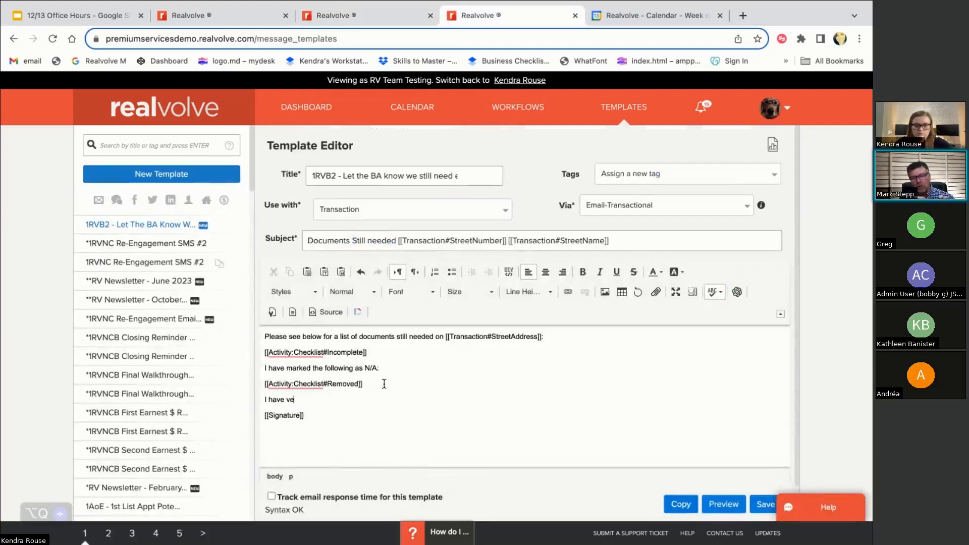
{"action": "type", "text": "rified the fo"}
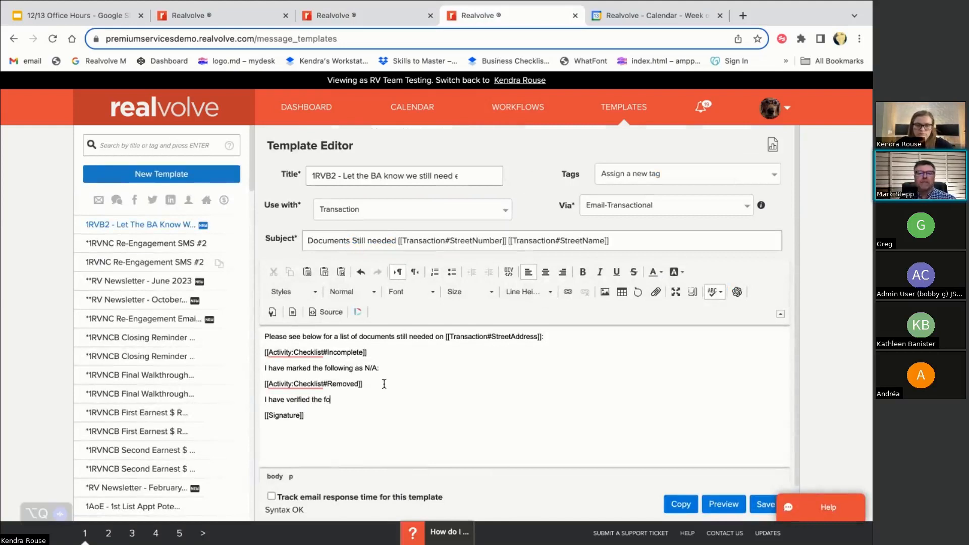
{"action": "type", "text": "llowing are"}
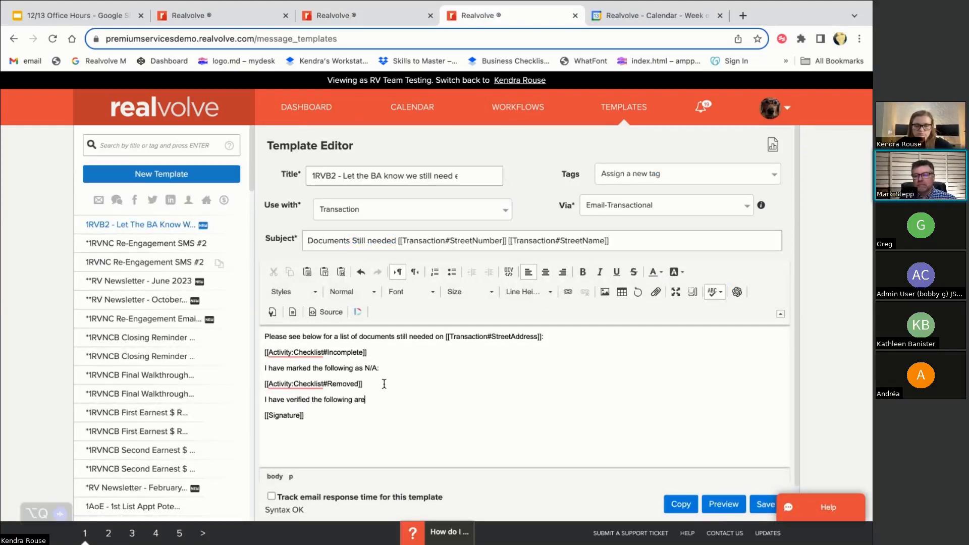
{"action": "type", "text": " received:"}
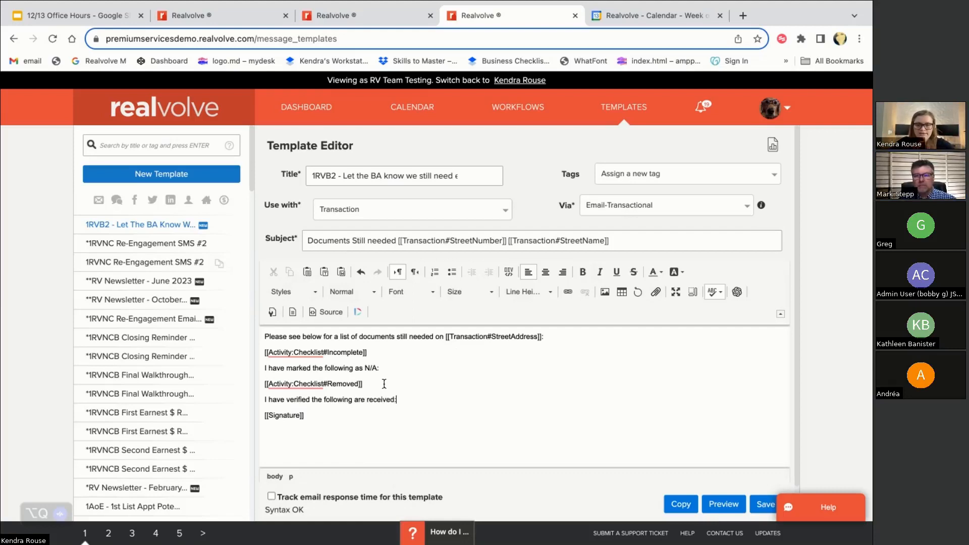
{"action": "key", "text": "Return"}
Insert [[Activity:Checklist#Completed]] beneath it and save the template
{"action": "type", "text": "["}
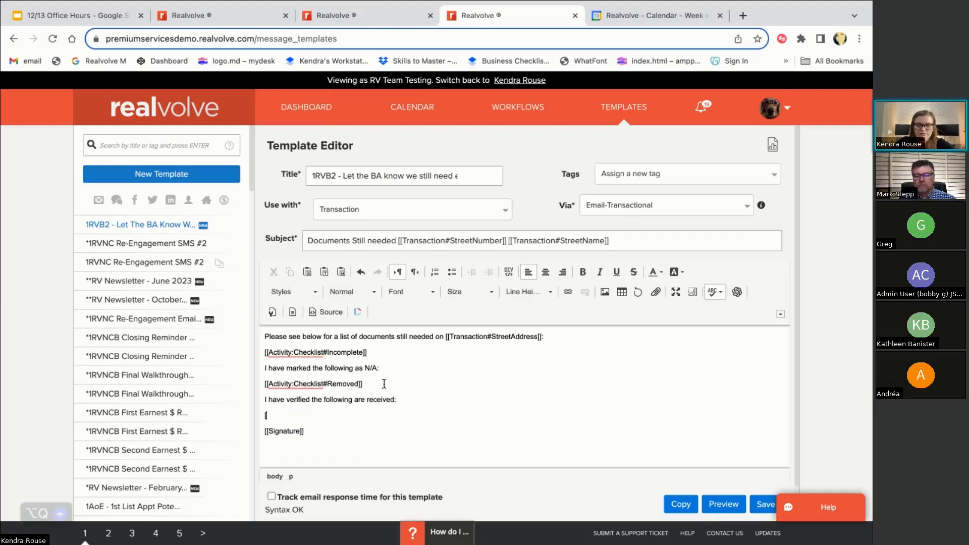
{"action": "type", "text": "[chech"}
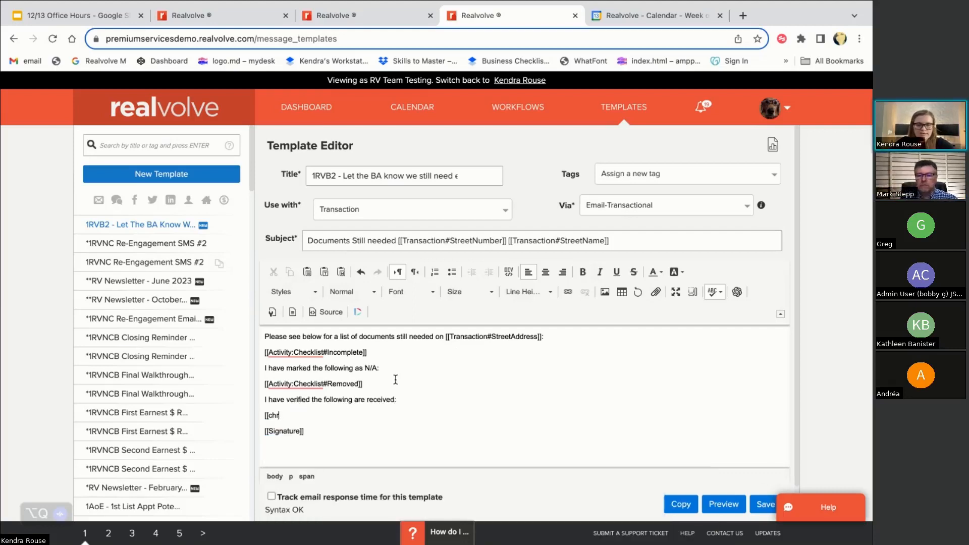
{"action": "key", "text": "BackSpace"}
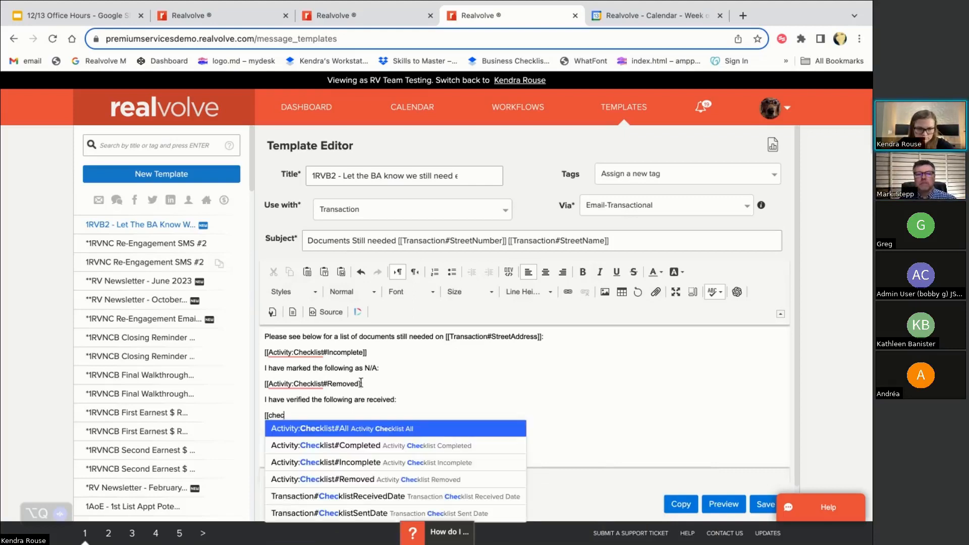
{"action": "left_click", "coordinate": [325, 452]}
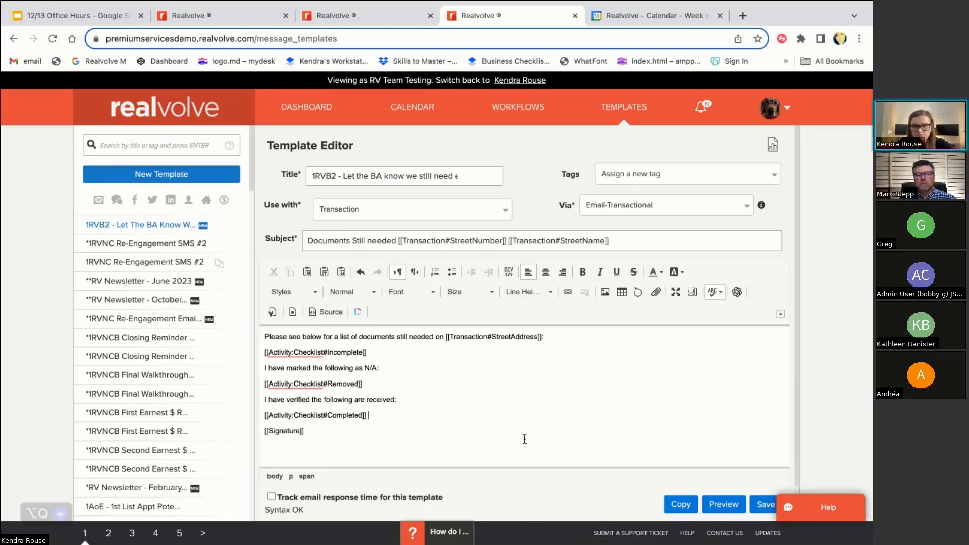
{"action": "left_click", "coordinate": [764, 504]}
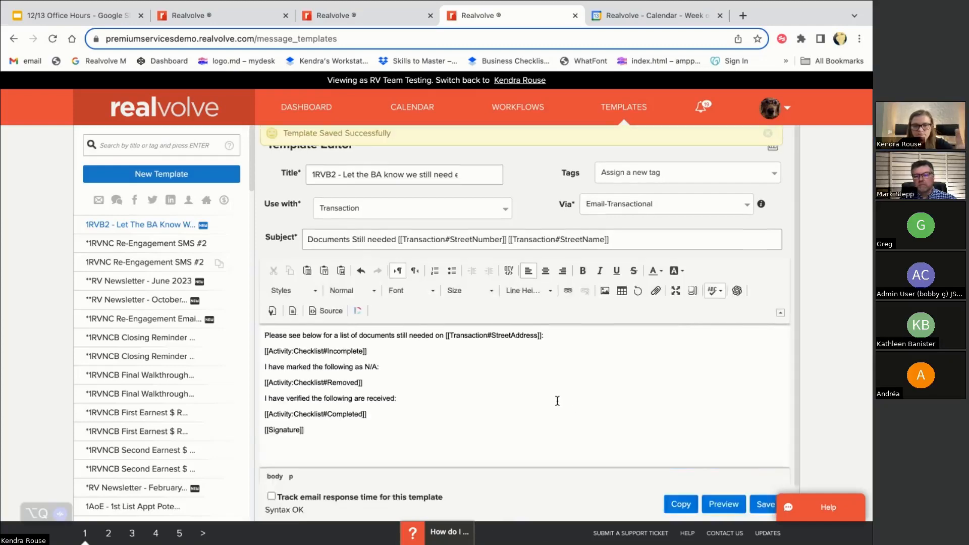
{"action": "key", "text": "ctrl+shift+Tab"}
{"action": "scroll", "coordinate": [554, 321], "scroll_direction": "up", "scroll_amount": 3}
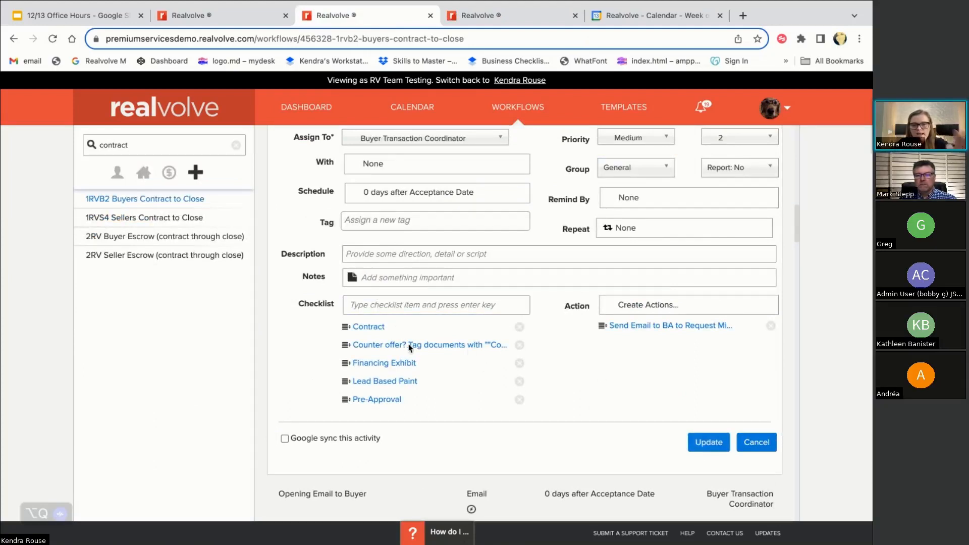
Set the Upload Docs activity's With field to the Buyer Agent party member and reopen the email action
{"action": "scroll", "coordinate": [600, 399], "scroll_direction": "up", "scroll_amount": 1}
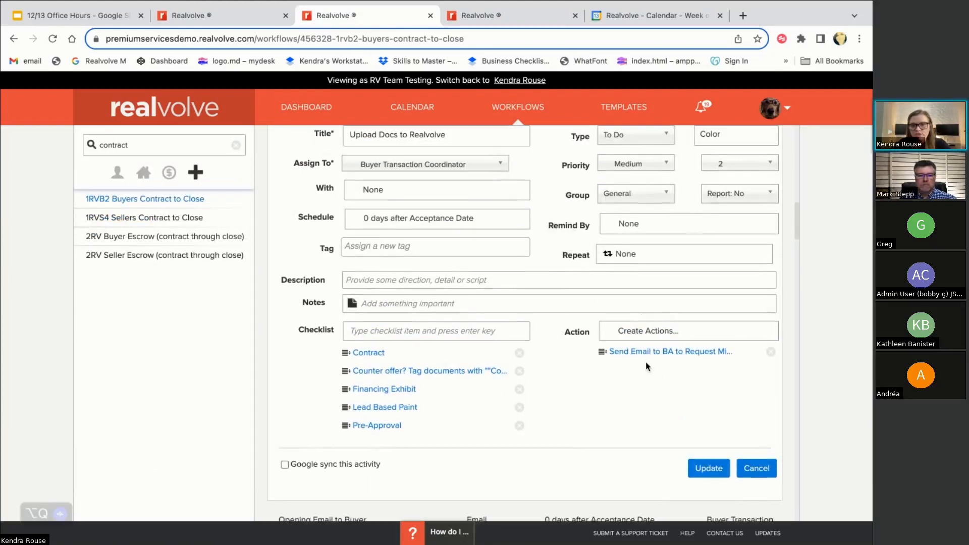
{"action": "scroll", "coordinate": [544, 346], "scroll_direction": "up", "scroll_amount": 1}
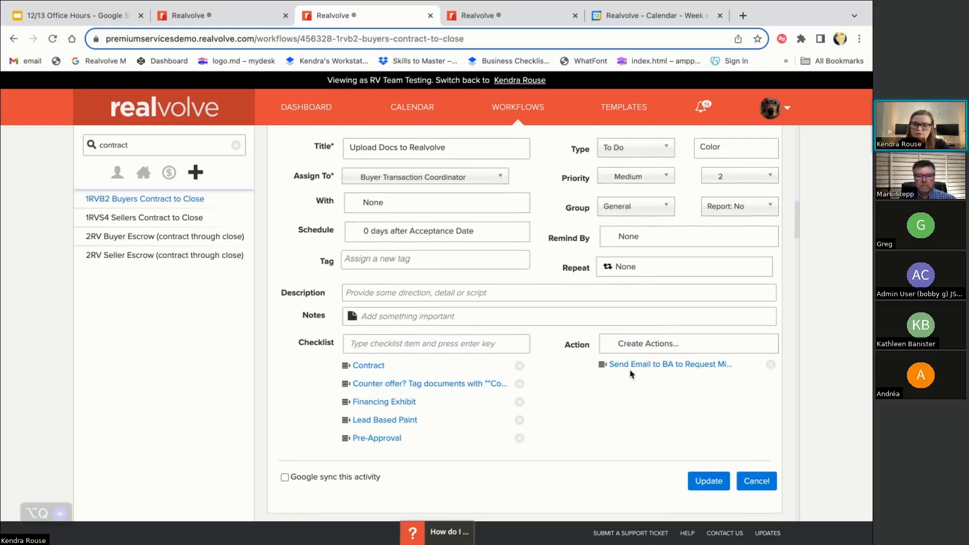
{"action": "scroll", "coordinate": [606, 385], "scroll_direction": "up", "scroll_amount": 1}
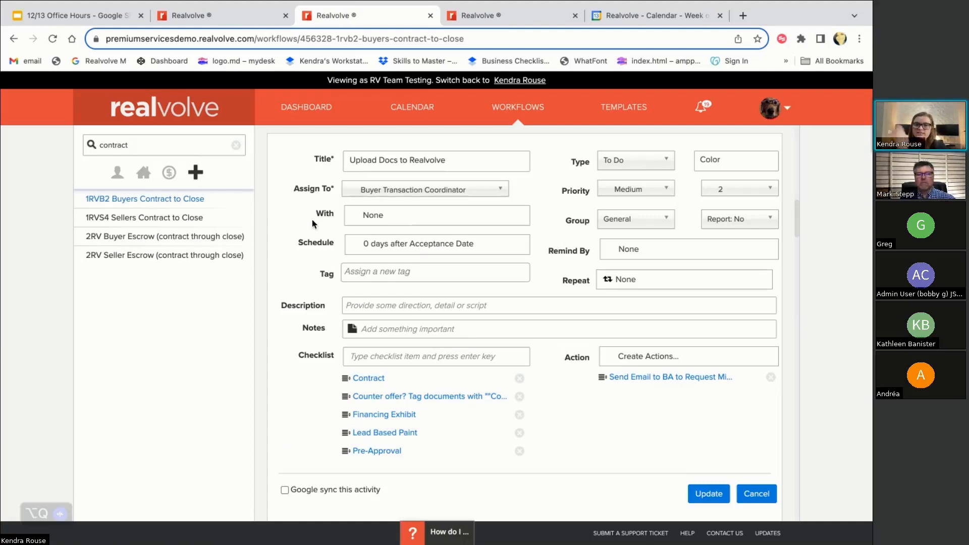
{"action": "left_click", "coordinate": [380, 222]}
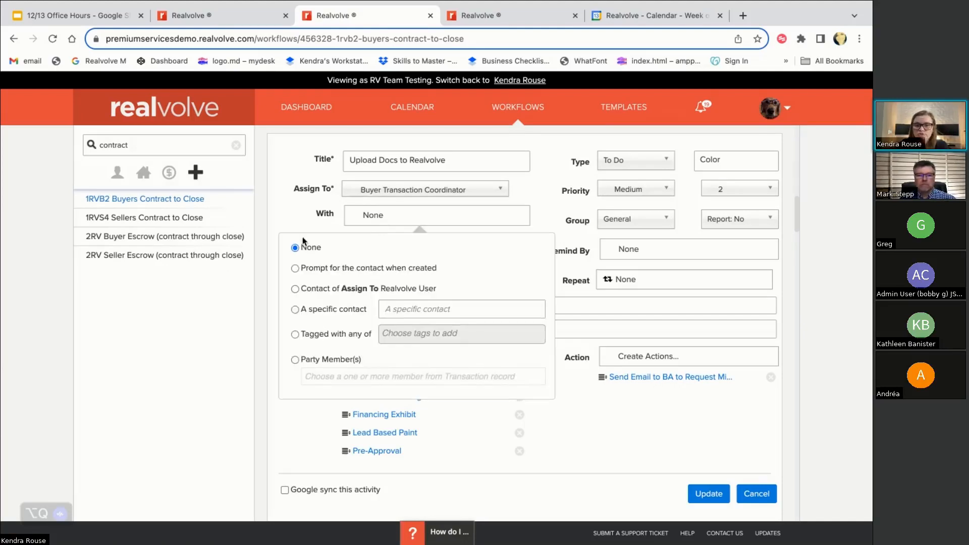
{"action": "left_click", "coordinate": [295, 360]}
{"action": "left_click", "coordinate": [333, 378]}
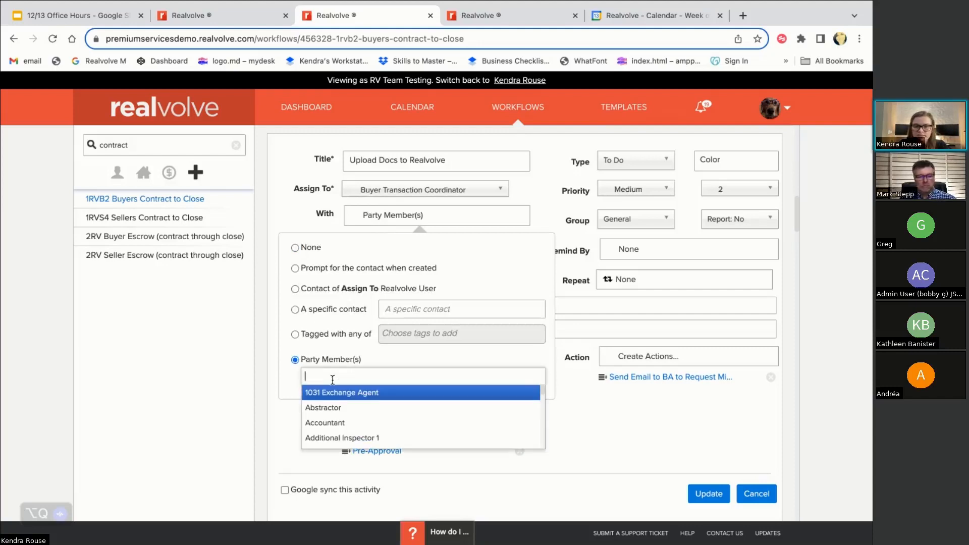
{"action": "type", "text": "buyer a"}
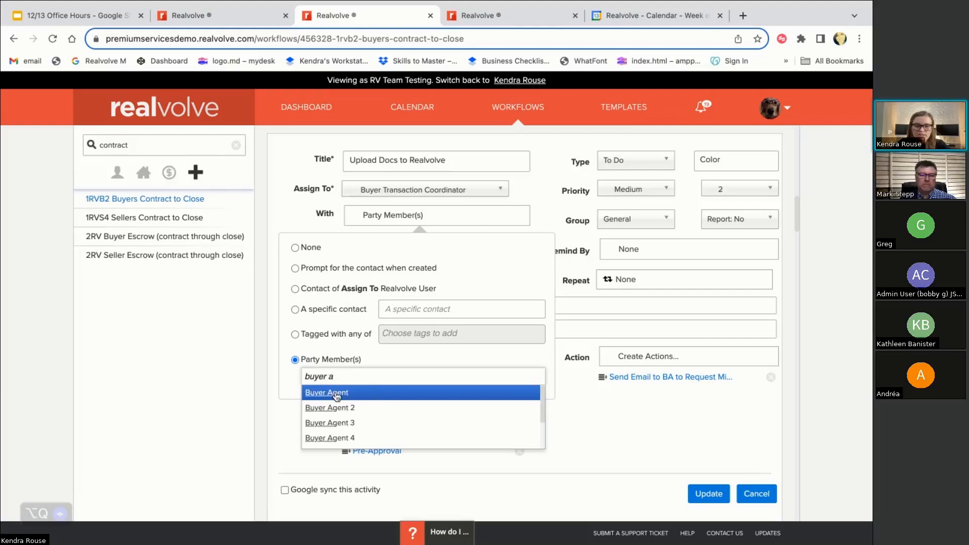
{"action": "left_click", "coordinate": [337, 395]}
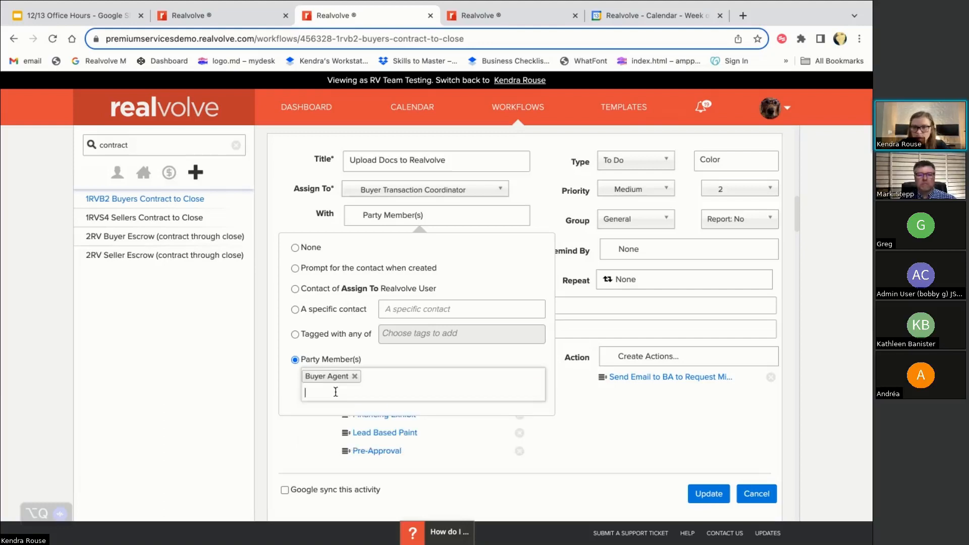
{"action": "left_click", "coordinate": [393, 222]}
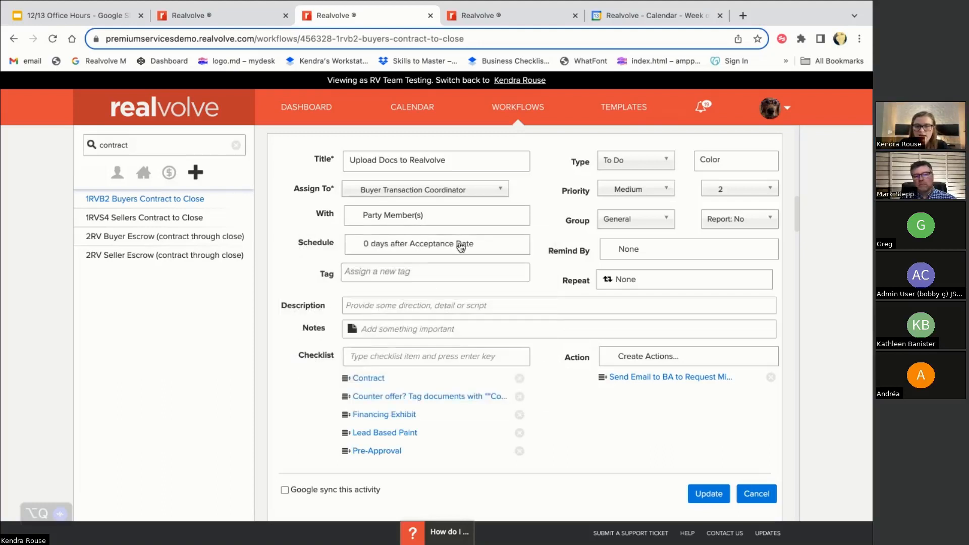
{"action": "left_click", "coordinate": [621, 378]}
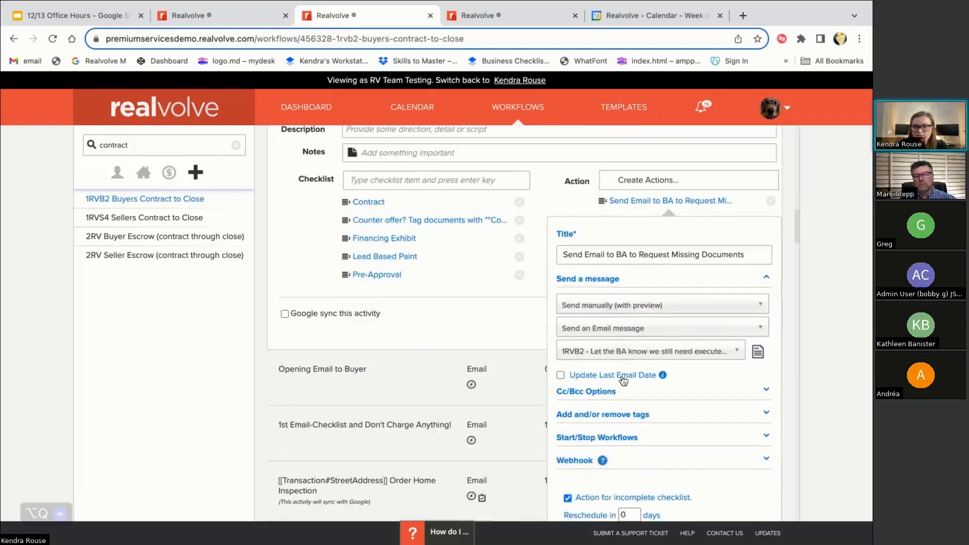
Add Managing Broker and Buyer Agent 2 as Cc recipients
{"action": "left_click", "coordinate": [615, 397]}
{"action": "left_click", "coordinate": [593, 419]}
{"action": "type", "text": "brok"}
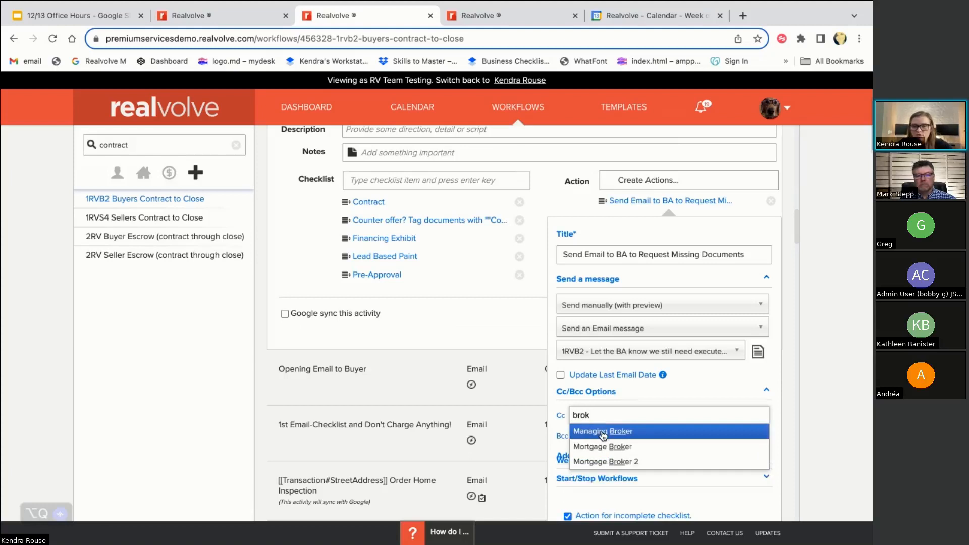
{"action": "left_click", "coordinate": [603, 433]}
{"action": "type", "text": "buyer ag"}
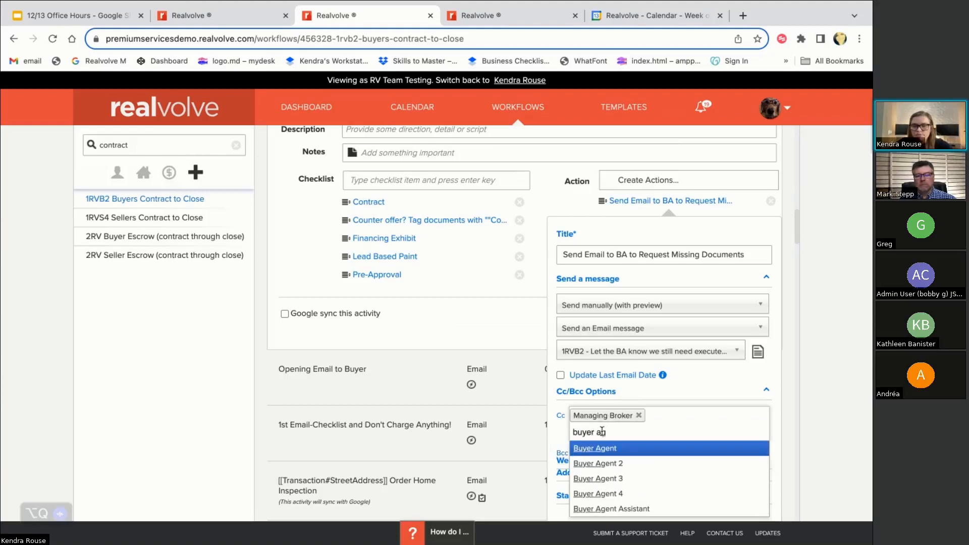
{"action": "left_click", "coordinate": [604, 464]}
Keep Buyer Transaction Coordinator off the Cc list and save the email action
{"action": "scroll", "coordinate": [611, 396], "scroll_direction": "down", "scroll_amount": 1}
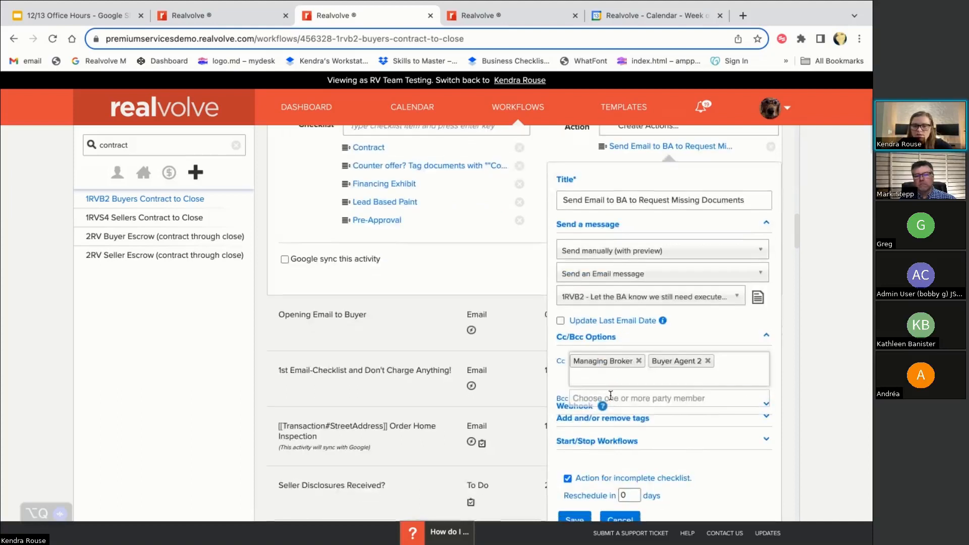
{"action": "left_click", "coordinate": [601, 408]}
{"action": "type", "text": "b"}
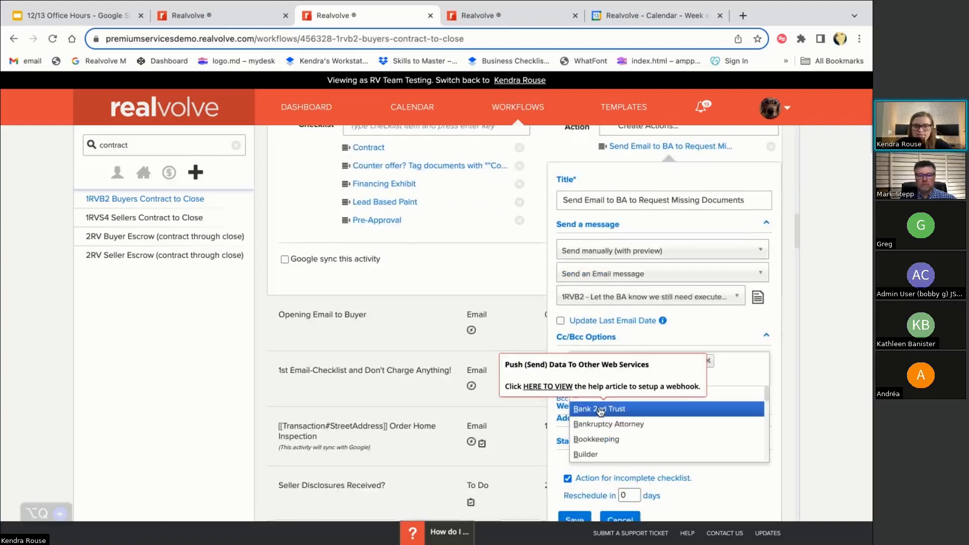
{"action": "type", "text": "uyer ag"}
{"action": "key", "text": "BackSpace"}
{"action": "key", "text": "BackSpace"}
{"action": "key", "text": "BackSpace"}
{"action": "type", "text": "tr"}
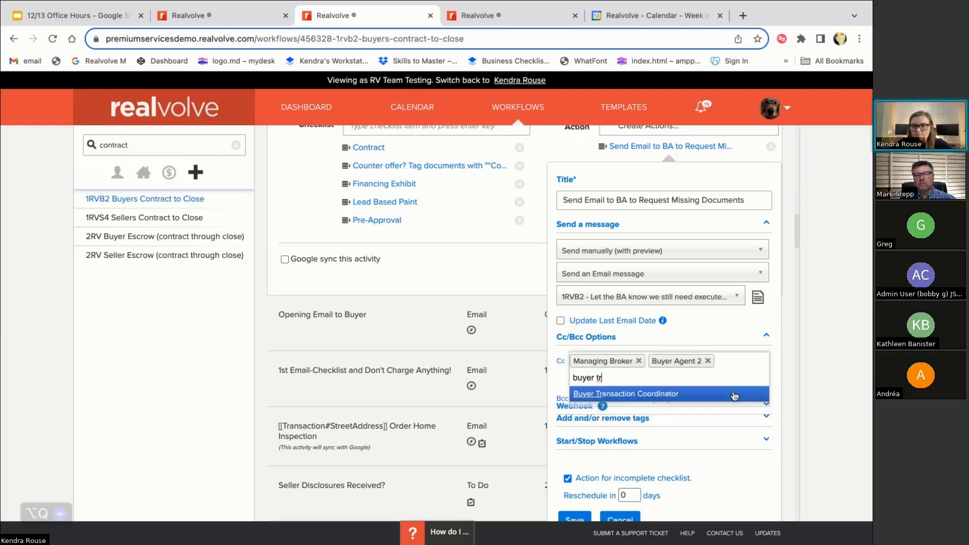
{"action": "key", "text": "Return"}
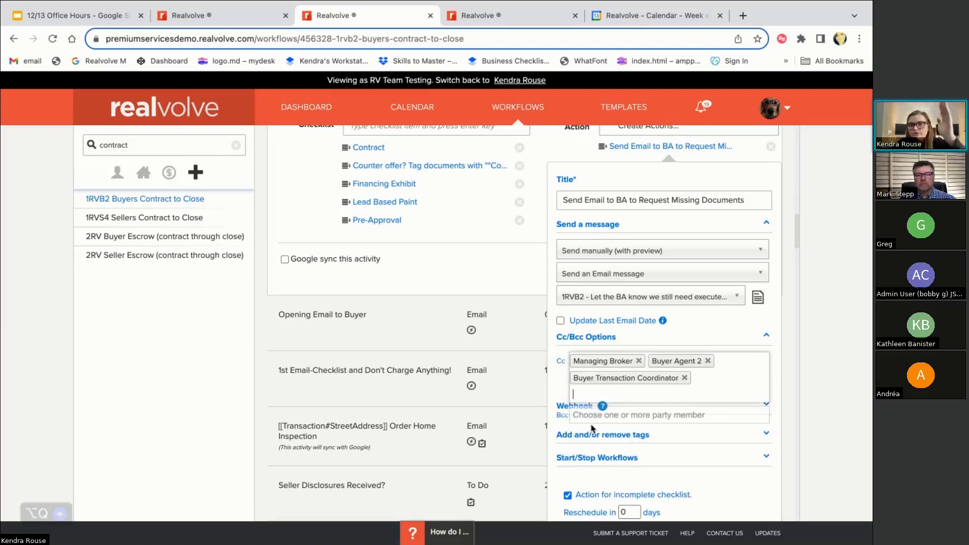
{"action": "scroll", "coordinate": [593, 428], "scroll_direction": "down", "scroll_amount": 1}
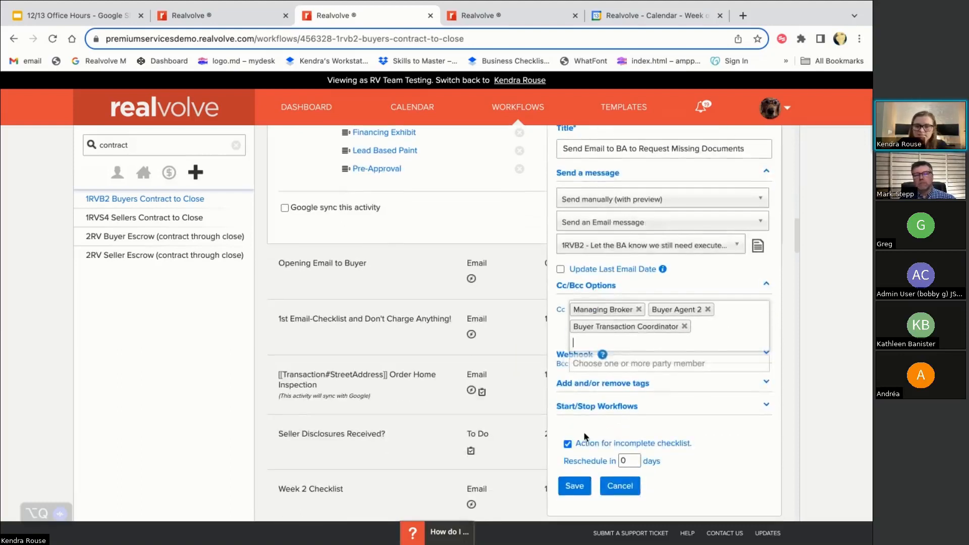
{"action": "left_click", "coordinate": [684, 326]}
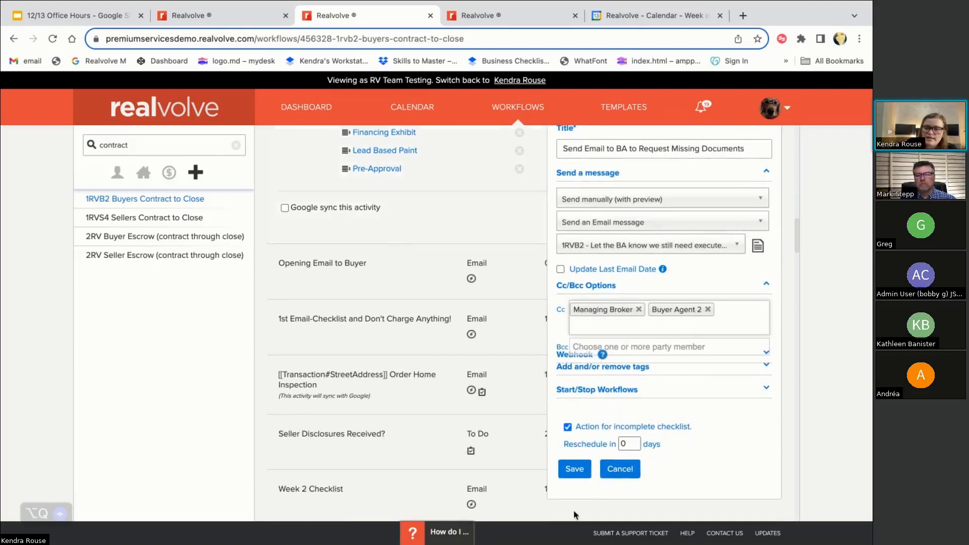
{"action": "left_click", "coordinate": [574, 469]}
Check that the With field's Party Member(s) popup shows Buyer Agent
{"action": "scroll", "coordinate": [558, 308], "scroll_direction": "up", "scroll_amount": 5}
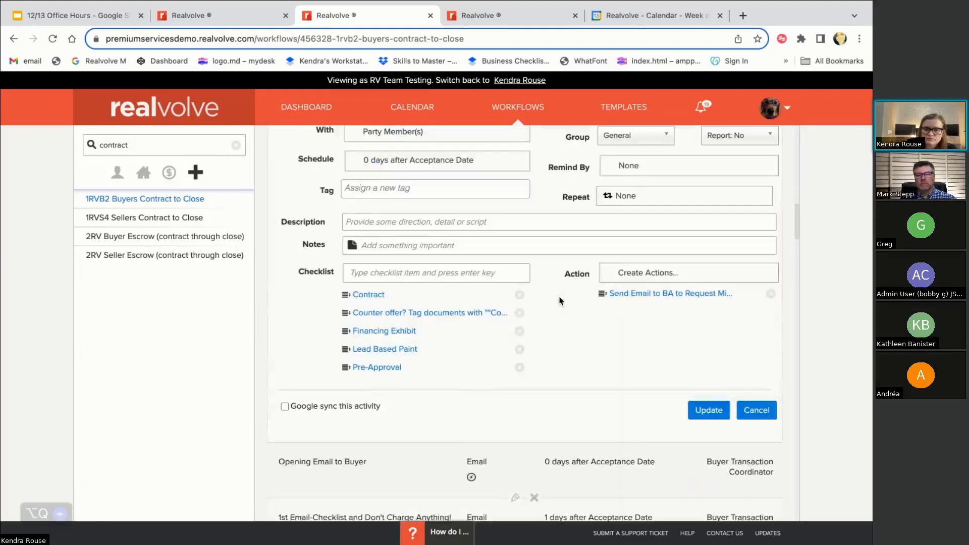
{"action": "left_click", "coordinate": [394, 193]}
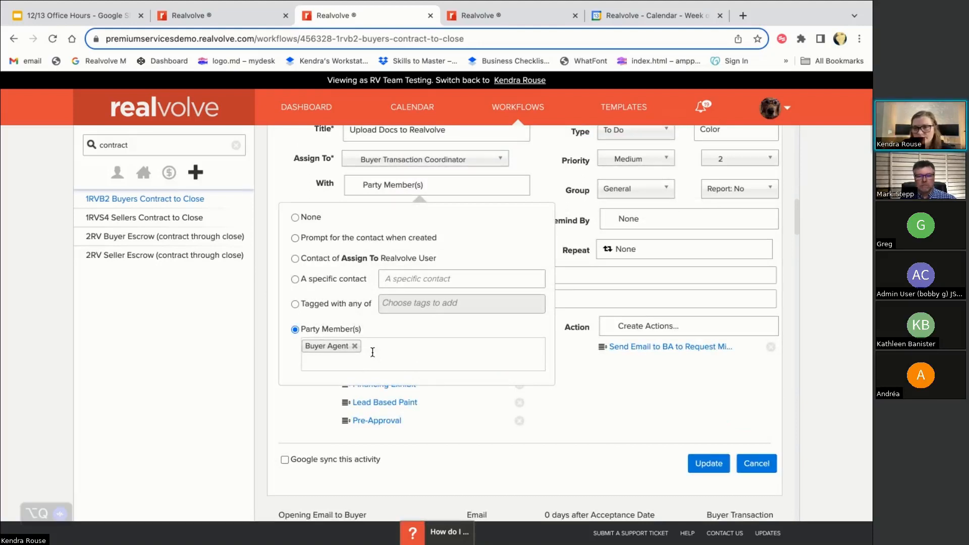
{"action": "left_click", "coordinate": [375, 198]}
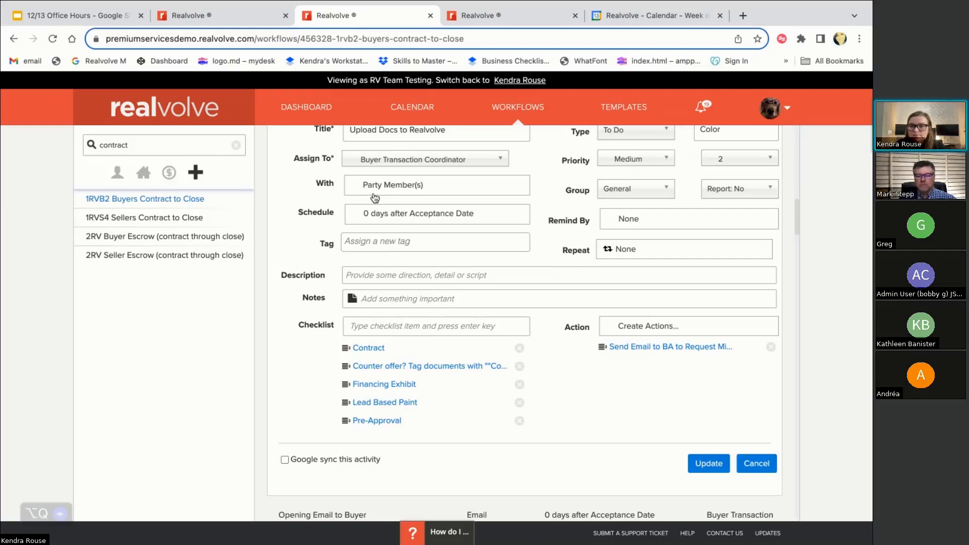
{"action": "left_click", "coordinate": [357, 189]}
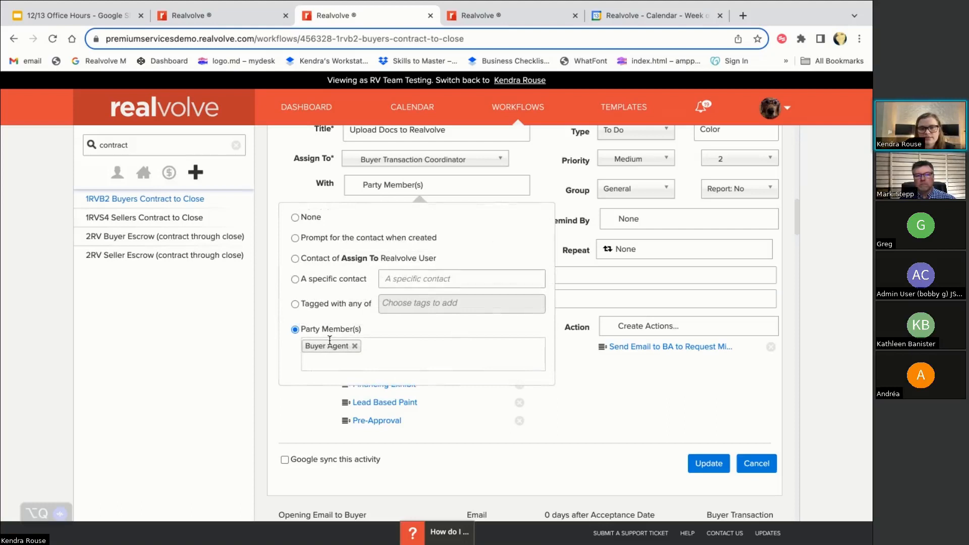
{"action": "left_click", "coordinate": [376, 183]}
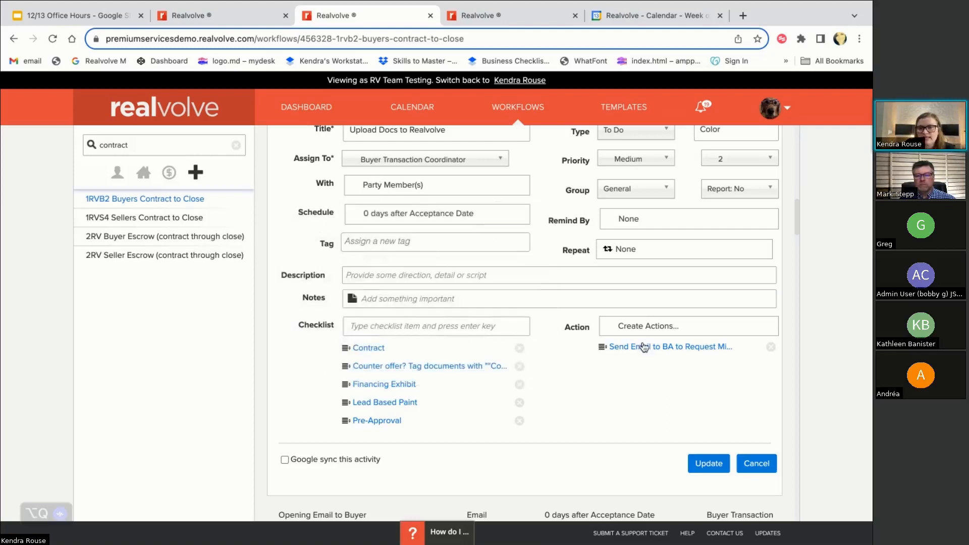
{"action": "left_click", "coordinate": [691, 461]}
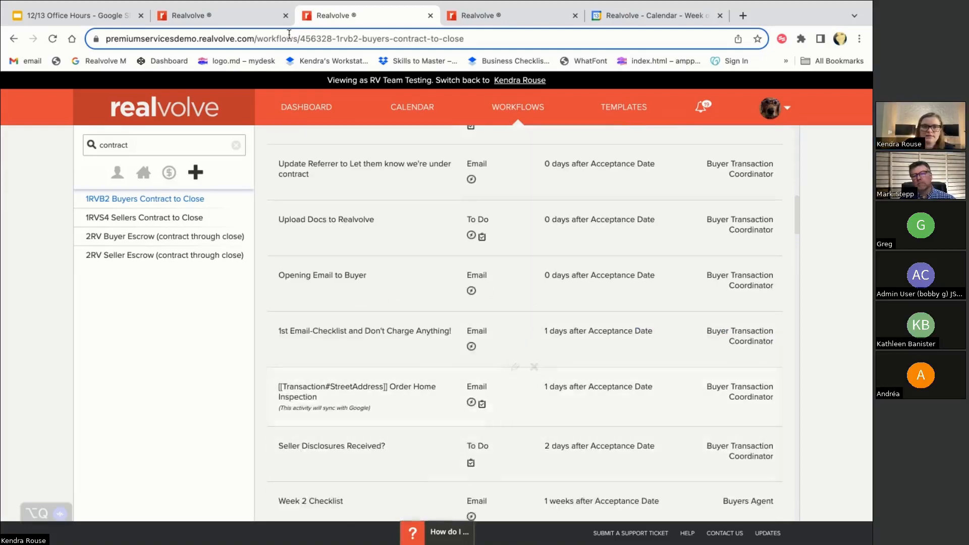
{"action": "left_click", "coordinate": [237, 15]}
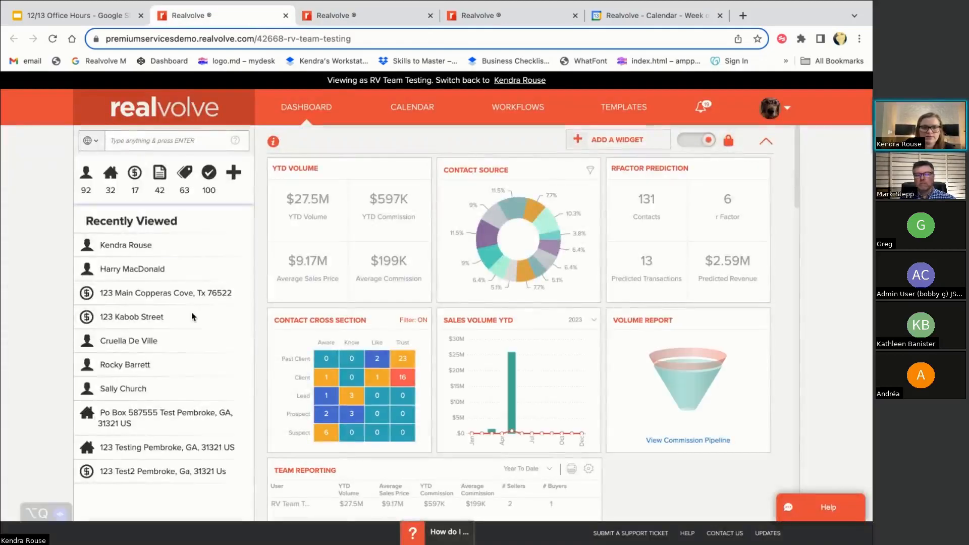
{"action": "left_click", "coordinate": [141, 295]}
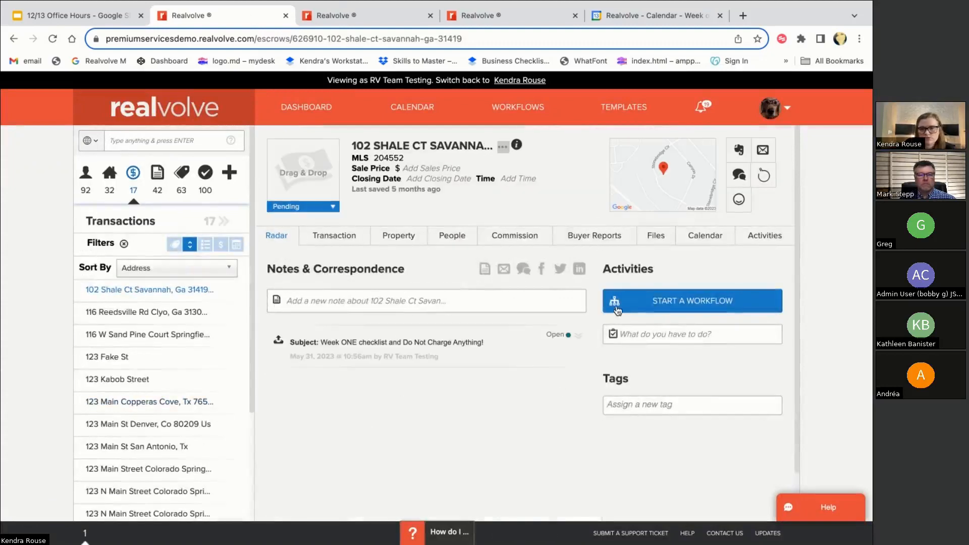
{"action": "left_click", "coordinate": [617, 310]}
{"action": "left_click", "coordinate": [601, 344]}
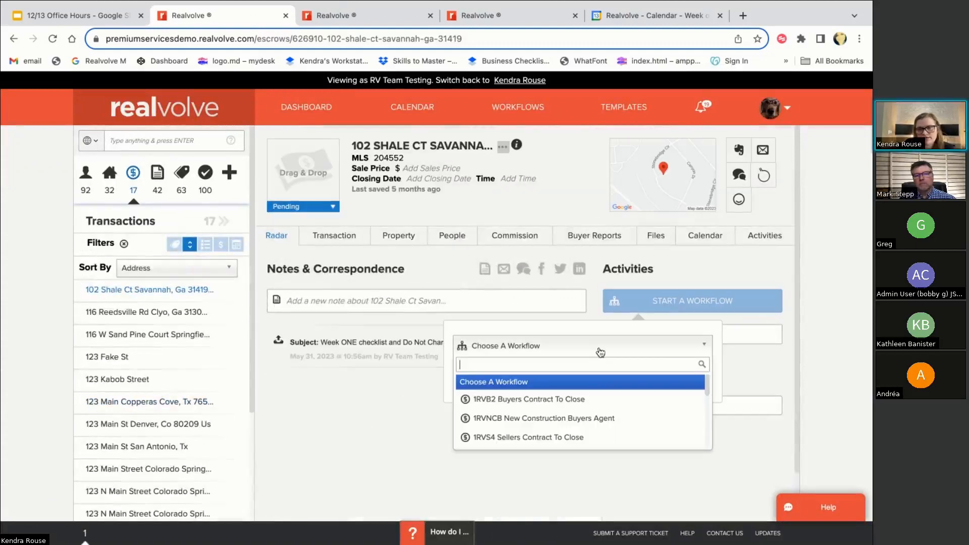
{"action": "left_click", "coordinate": [583, 400]}
{"action": "left_click", "coordinate": [603, 407]}
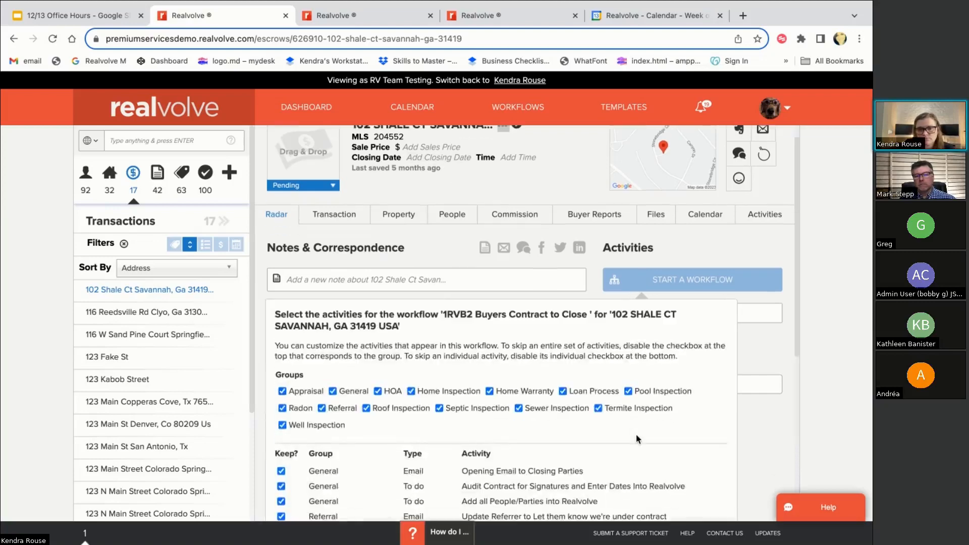
{"action": "left_click", "coordinate": [530, 440]}
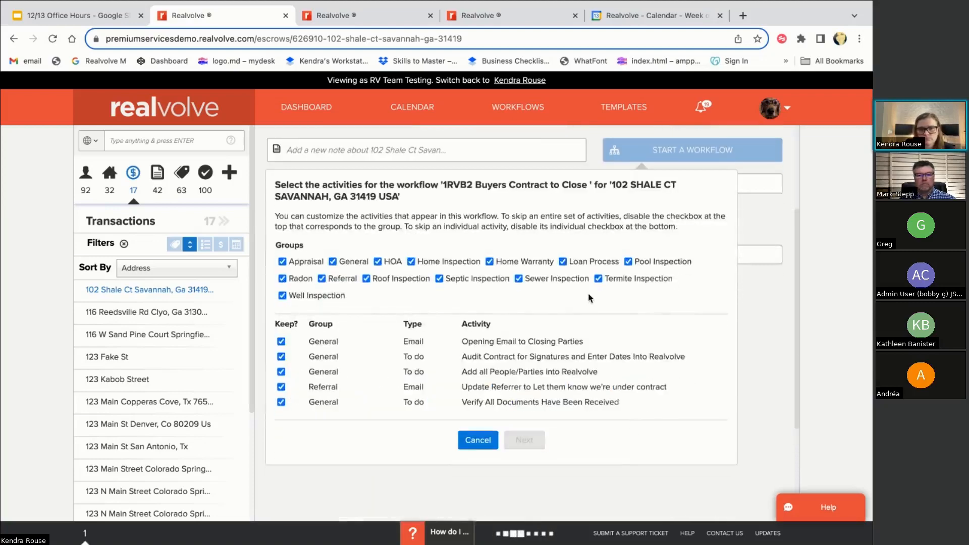
{"action": "left_click", "coordinate": [525, 305]}
{"action": "left_click", "coordinate": [544, 392]}
{"action": "left_click", "coordinate": [560, 402]}
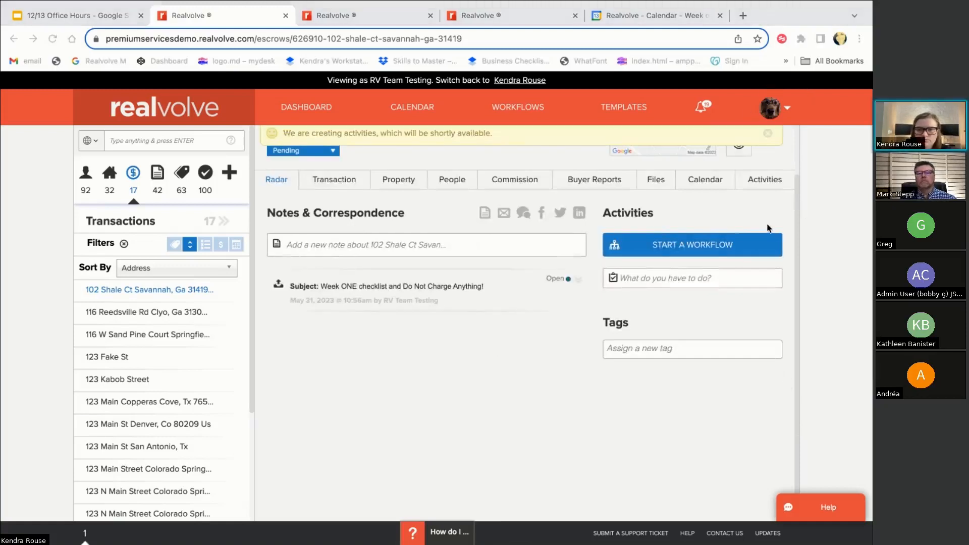
{"action": "left_click", "coordinate": [767, 182]}
{"action": "left_click", "coordinate": [765, 182]}
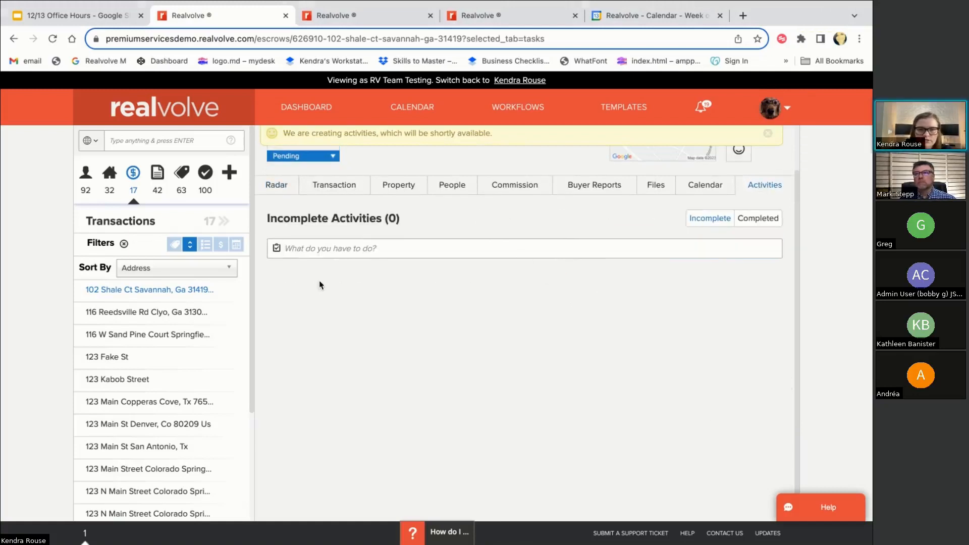
{"action": "left_click", "coordinate": [53, 39]}
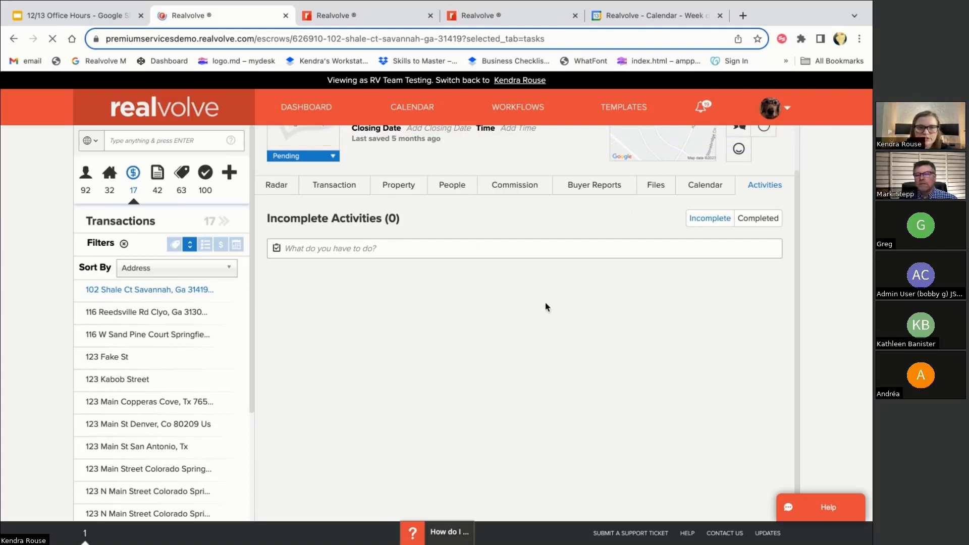
{"action": "left_click", "coordinate": [710, 273]}
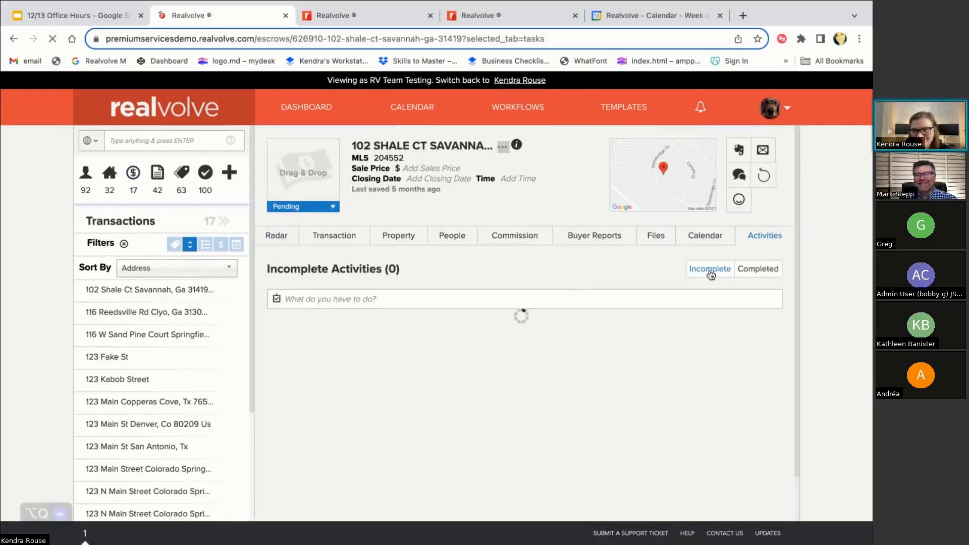
{"action": "left_click", "coordinate": [277, 238]}
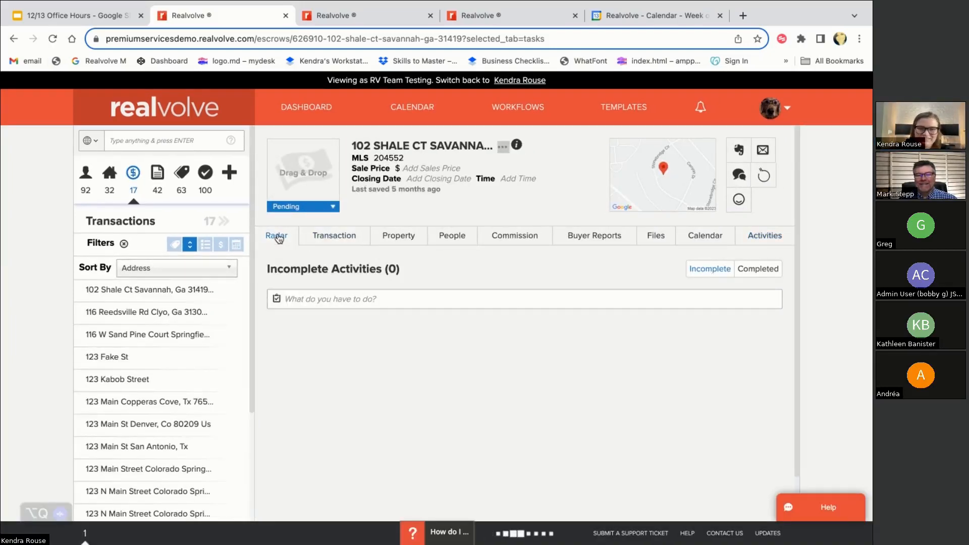
{"action": "scroll", "coordinate": [579, 302], "scroll_direction": "down", "scroll_amount": 5}
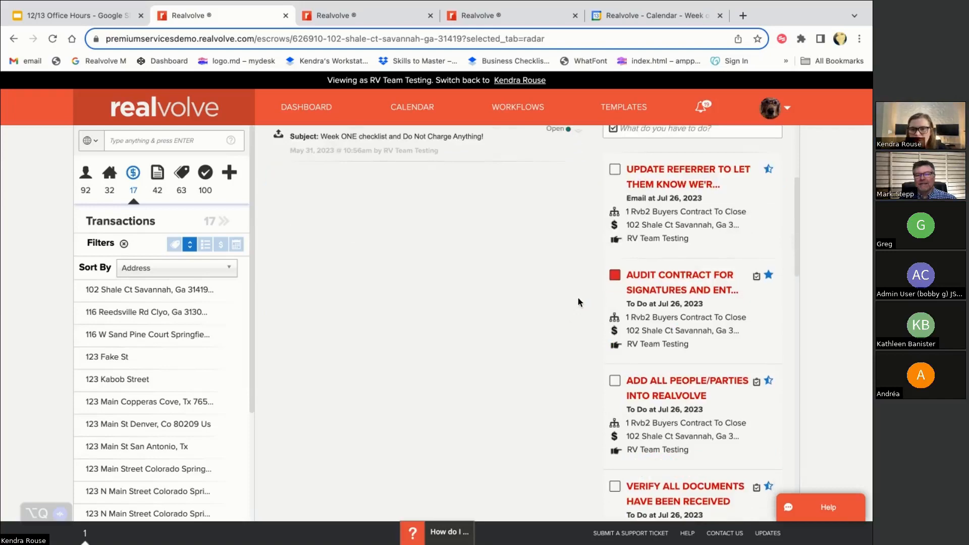
{"action": "scroll", "coordinate": [579, 302], "scroll_direction": "up", "scroll_amount": 5}
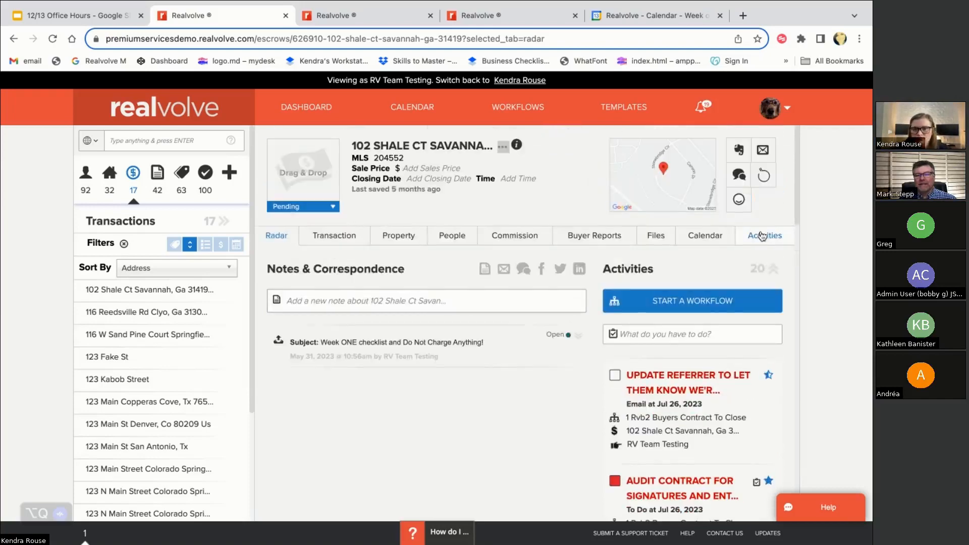
{"action": "left_click", "coordinate": [762, 238]}
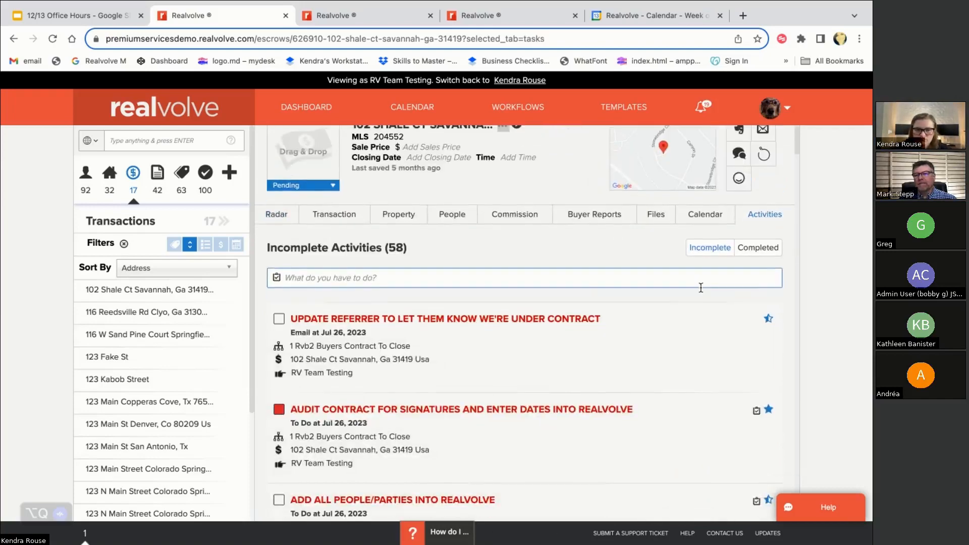
Delete all remaining workflow activities and confirm Incomplete Activities shows 0
{"action": "left_click", "coordinate": [554, 302]}
{"action": "left_click", "coordinate": [304, 356]}
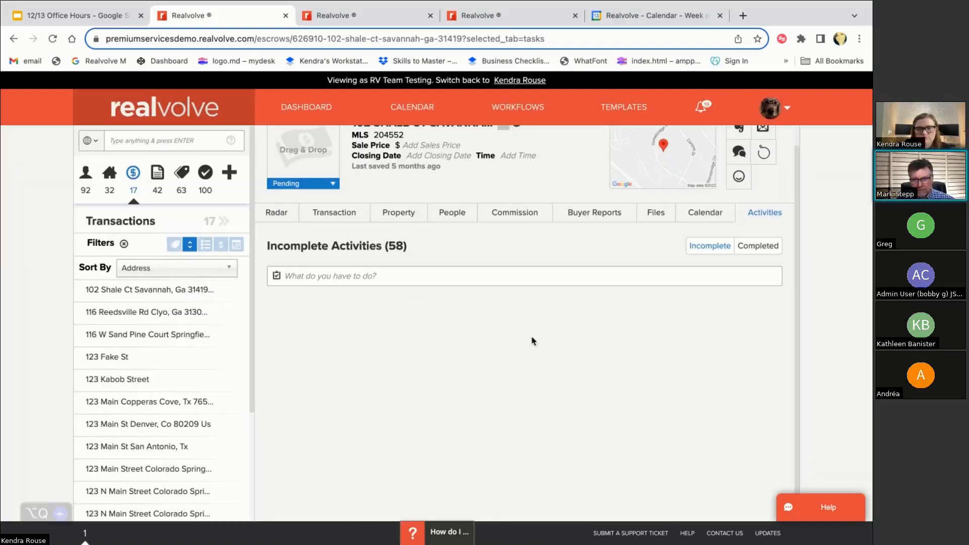
{"action": "left_click", "coordinate": [701, 252]}
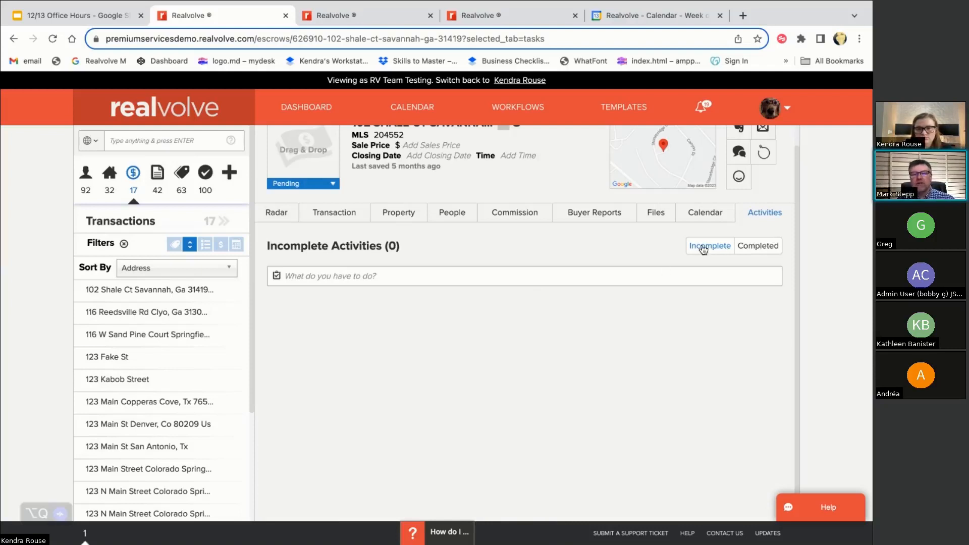
{"action": "left_click", "coordinate": [276, 212]}
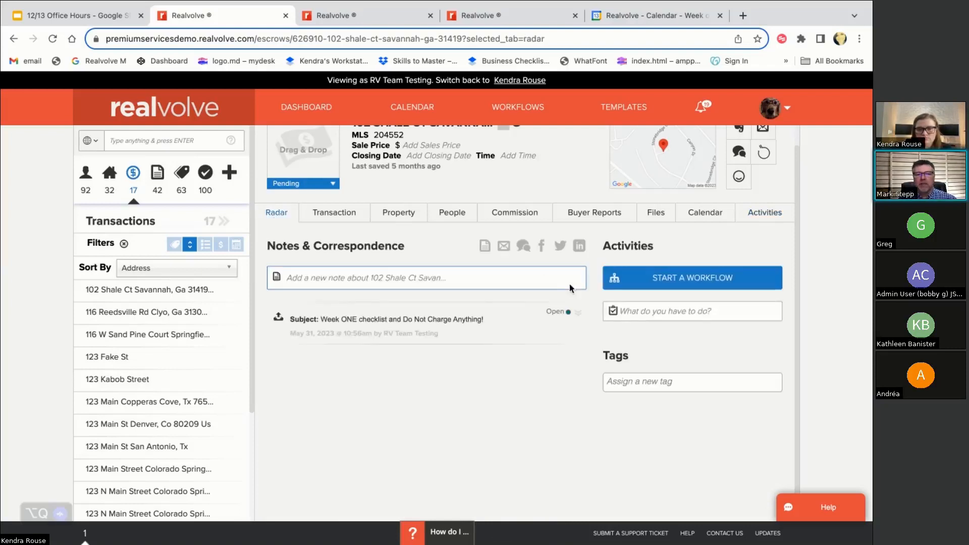
{"action": "scroll", "coordinate": [580, 298], "scroll_direction": "down", "scroll_amount": 1}
{"action": "left_click", "coordinate": [52, 39]}
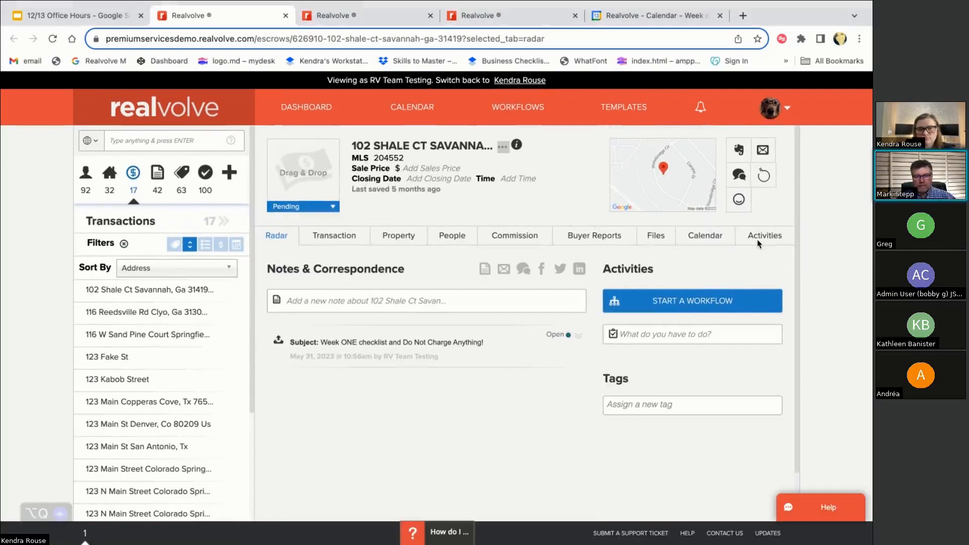
{"action": "left_click", "coordinate": [770, 237]}
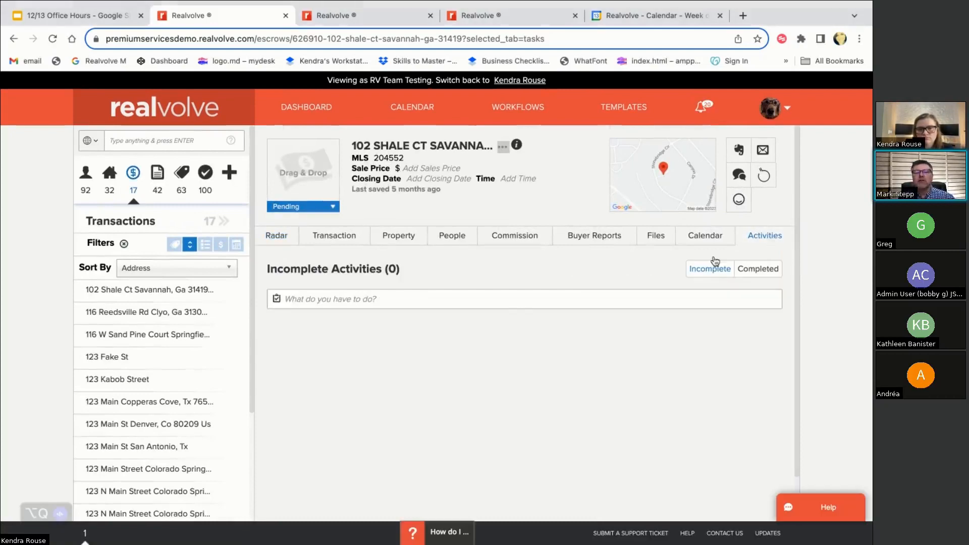
{"action": "left_click", "coordinate": [782, 108]}
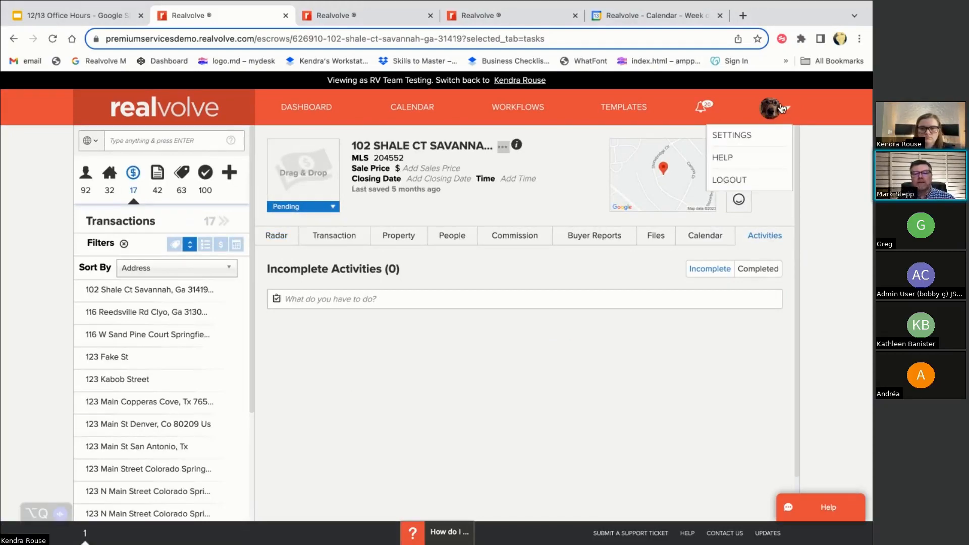
Review the workflow start in Settings > Application Logs, then go back to the dashboard
{"action": "left_click", "coordinate": [732, 136]}
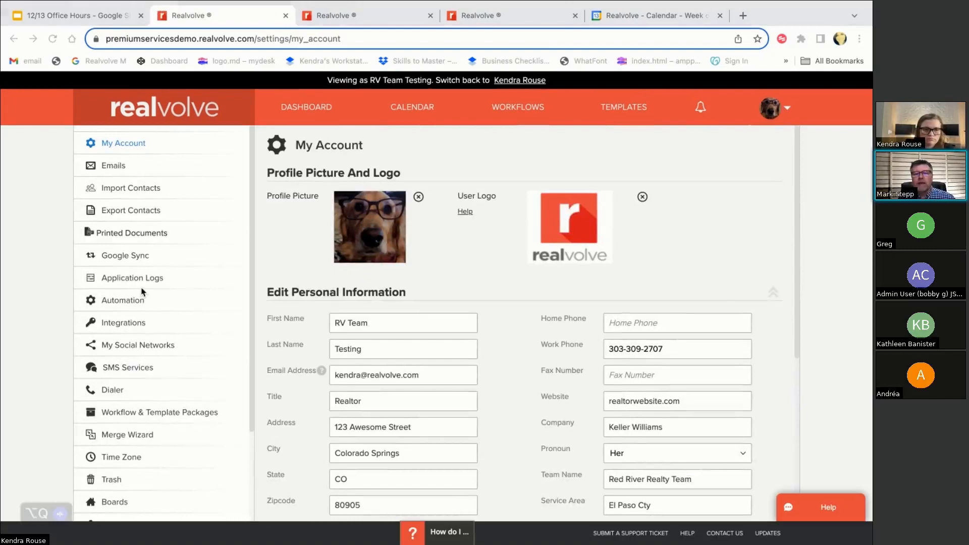
{"action": "left_click", "coordinate": [132, 278]}
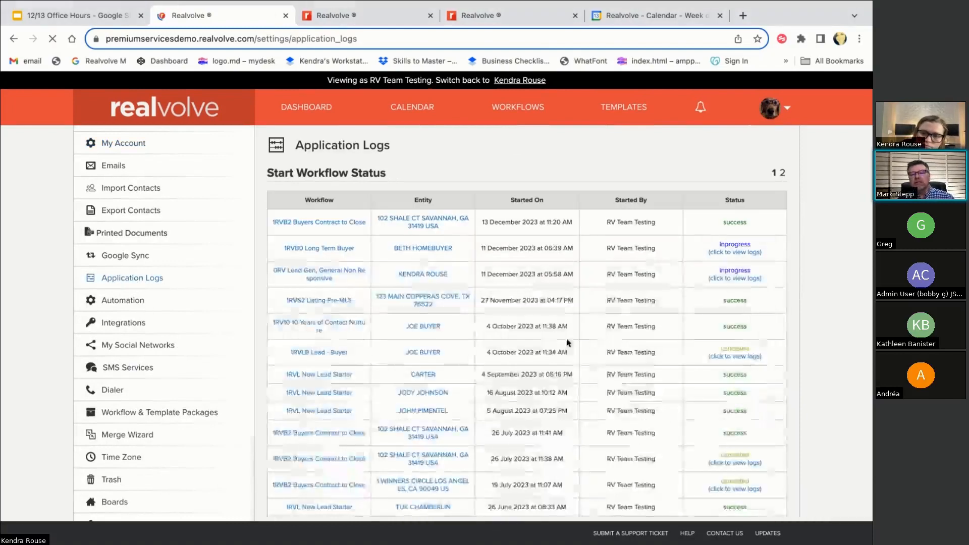
{"action": "left_click", "coordinate": [306, 108]}
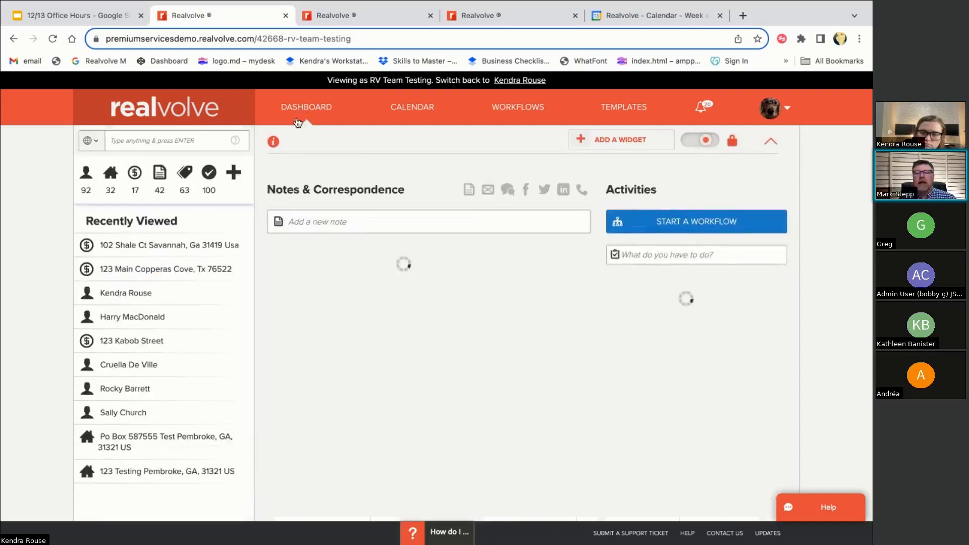
Open the 123 Main Copperas Cove transaction and check its incomplete activities
{"action": "left_click", "coordinate": [179, 273]}
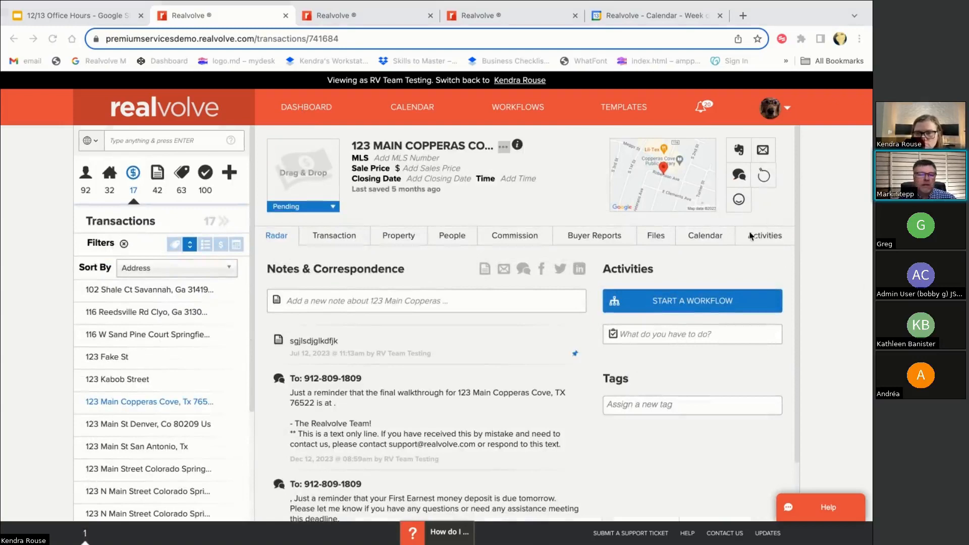
{"action": "left_click", "coordinate": [762, 240]}
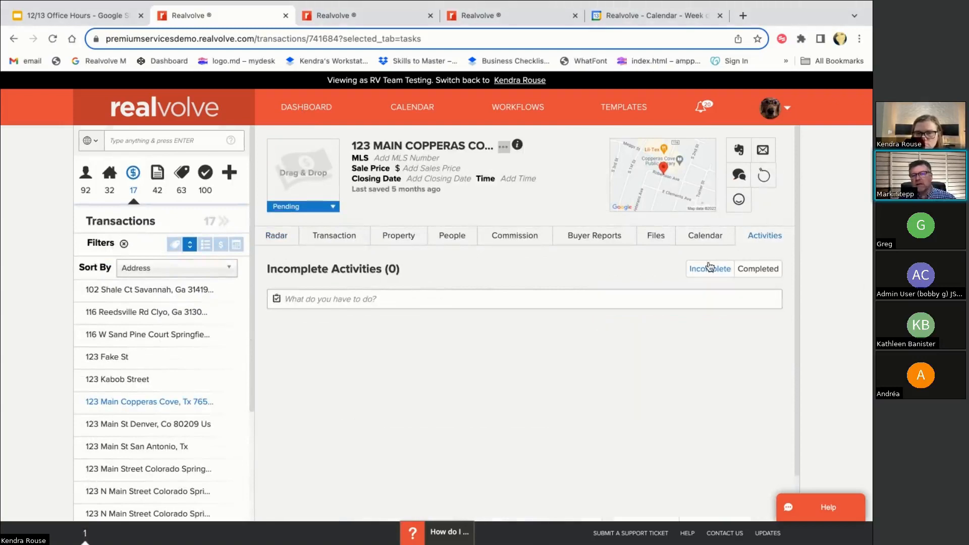
{"action": "left_click", "coordinate": [277, 239]}
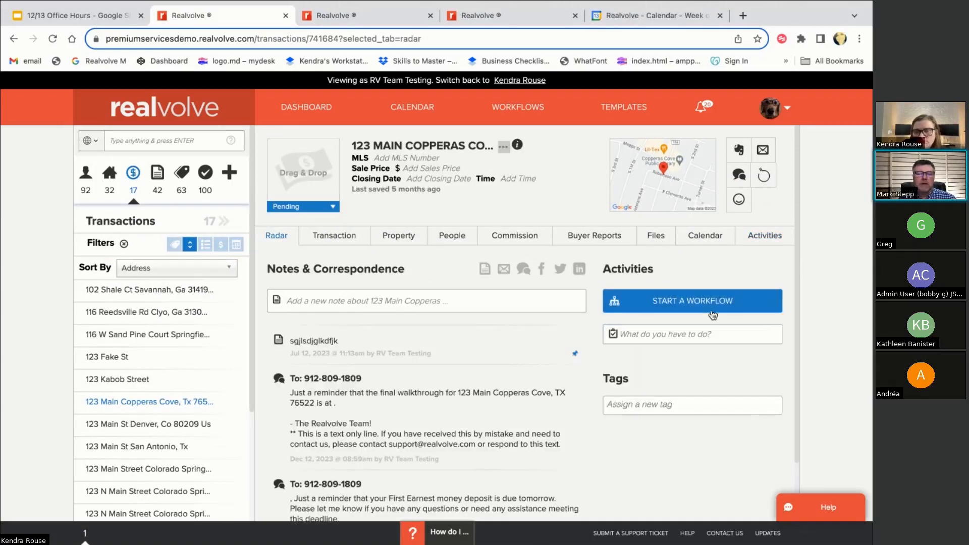
Start the 1RVB2 Buyers Contract To Close workflow with default roles and dates, then reload
{"action": "left_click", "coordinate": [686, 301]}
{"action": "left_click", "coordinate": [581, 349]}
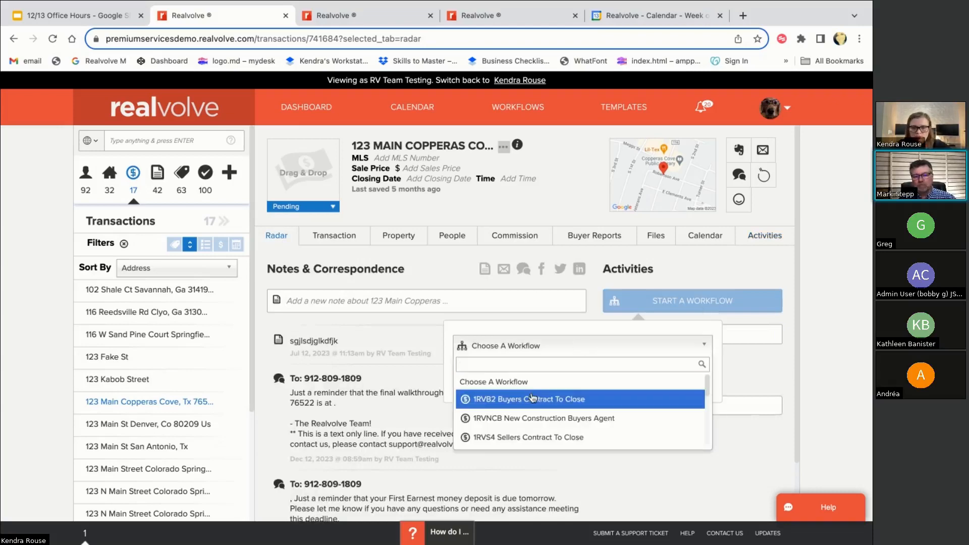
{"action": "left_click", "coordinate": [576, 399]}
{"action": "left_click", "coordinate": [614, 407]}
{"action": "scroll", "coordinate": [510, 404], "scroll_direction": "down", "scroll_amount": 3}
{"action": "left_click", "coordinate": [524, 445]}
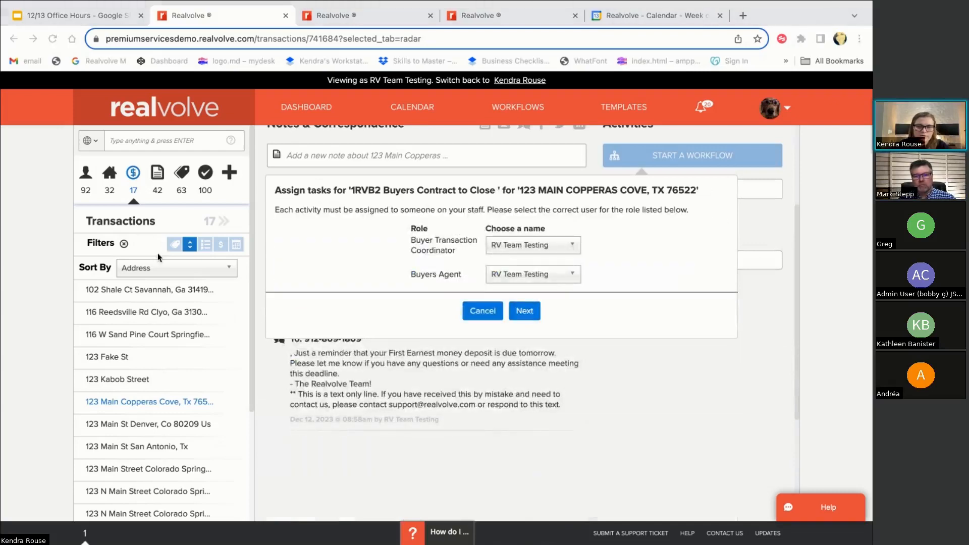
{"action": "left_click", "coordinate": [524, 311]}
{"action": "left_click", "coordinate": [546, 402]}
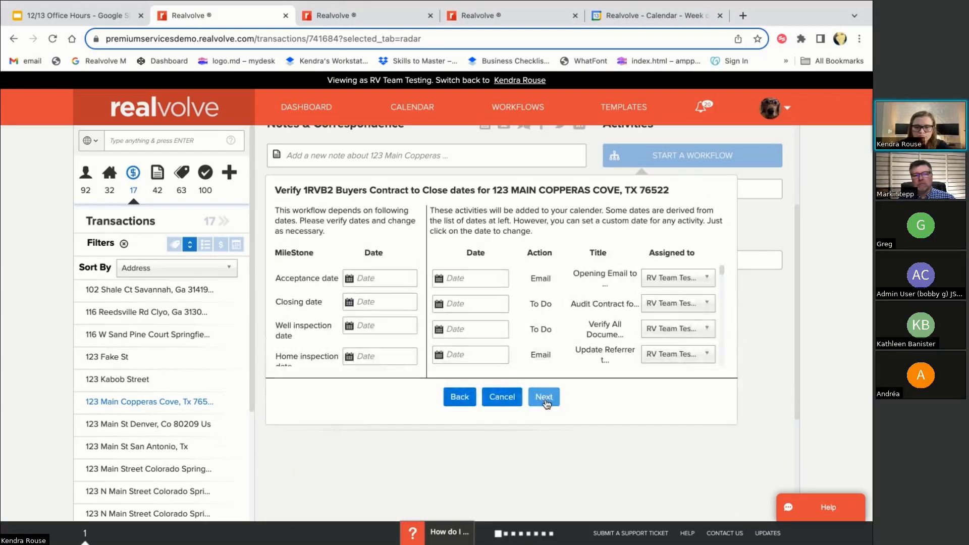
{"action": "left_click", "coordinate": [554, 423]}
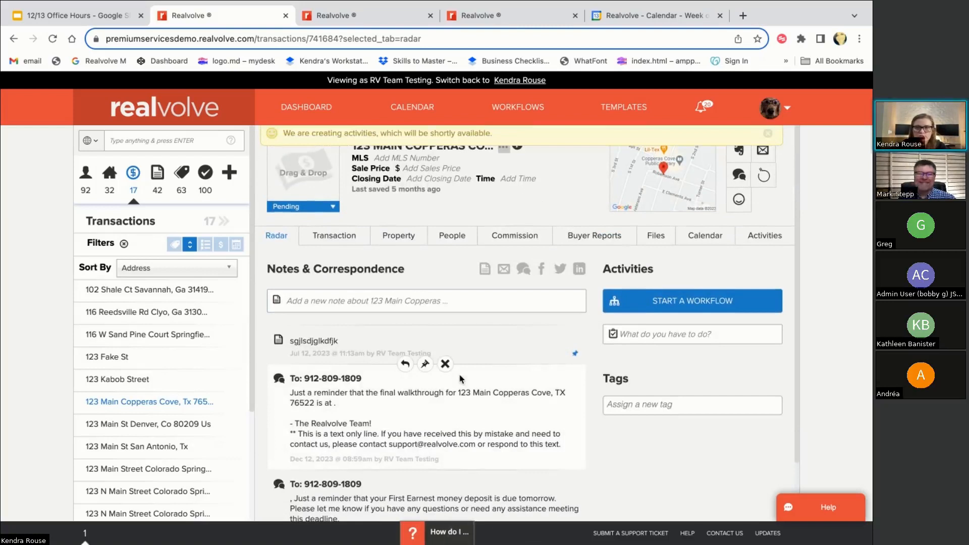
{"action": "left_click", "coordinate": [53, 40]}
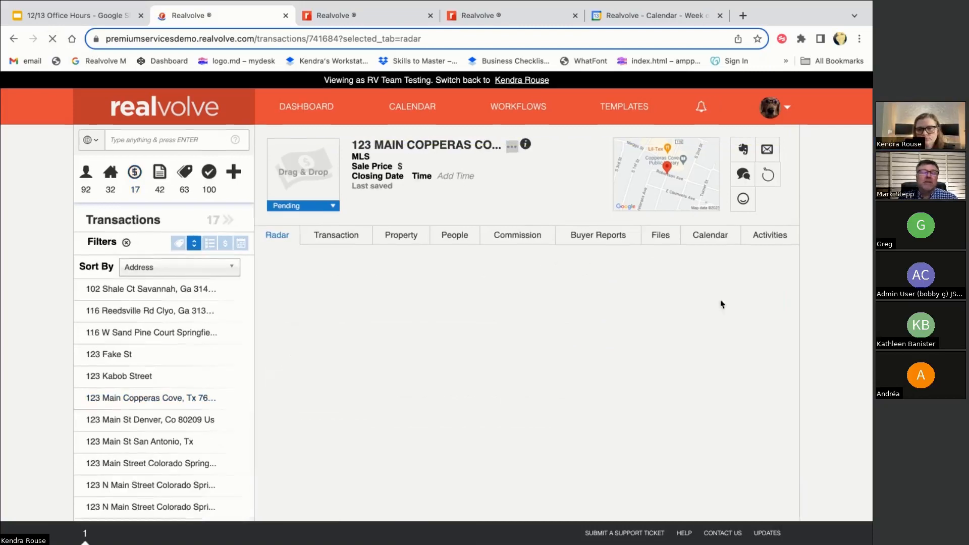
Reload the transaction page and view its newly created incomplete activities
{"action": "left_click", "coordinate": [767, 243]}
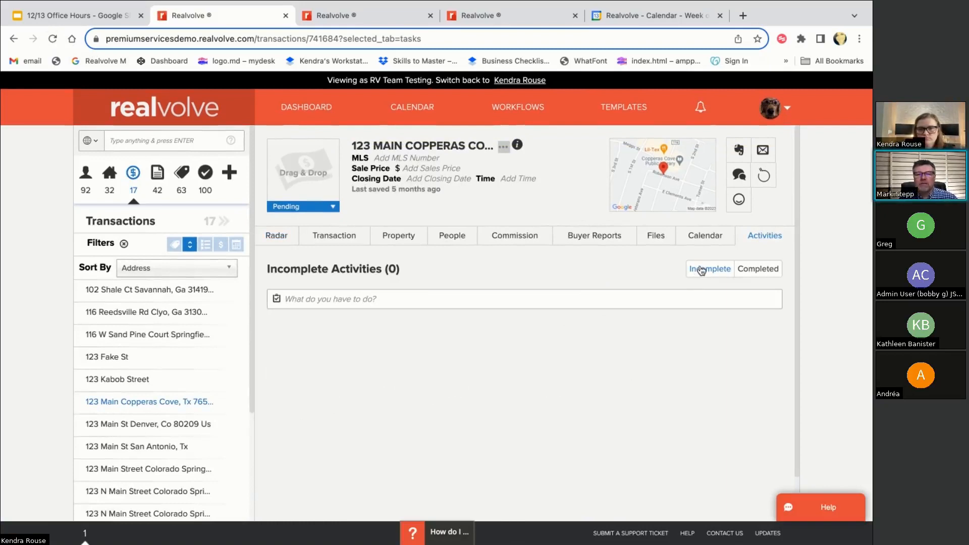
{"action": "left_click", "coordinate": [279, 236]}
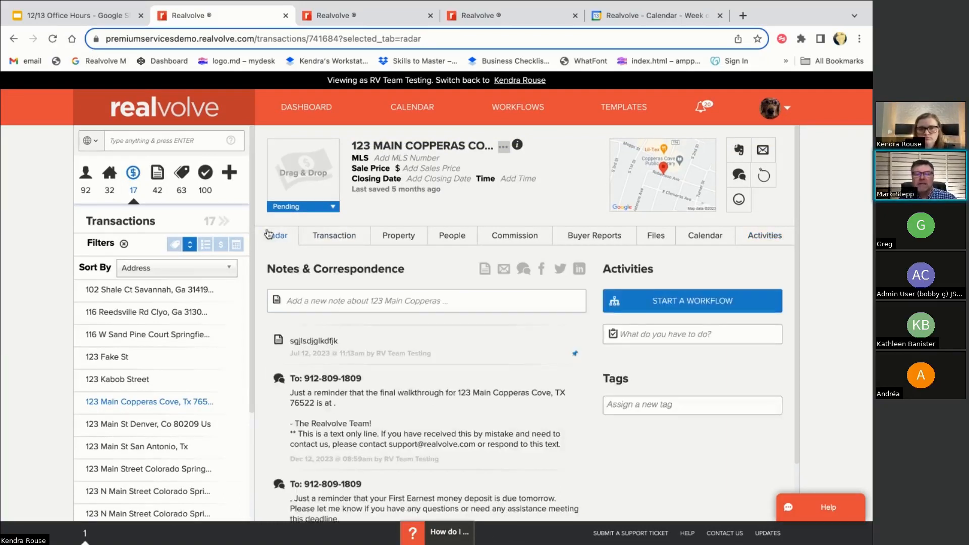
{"action": "left_click", "coordinate": [53, 39]}
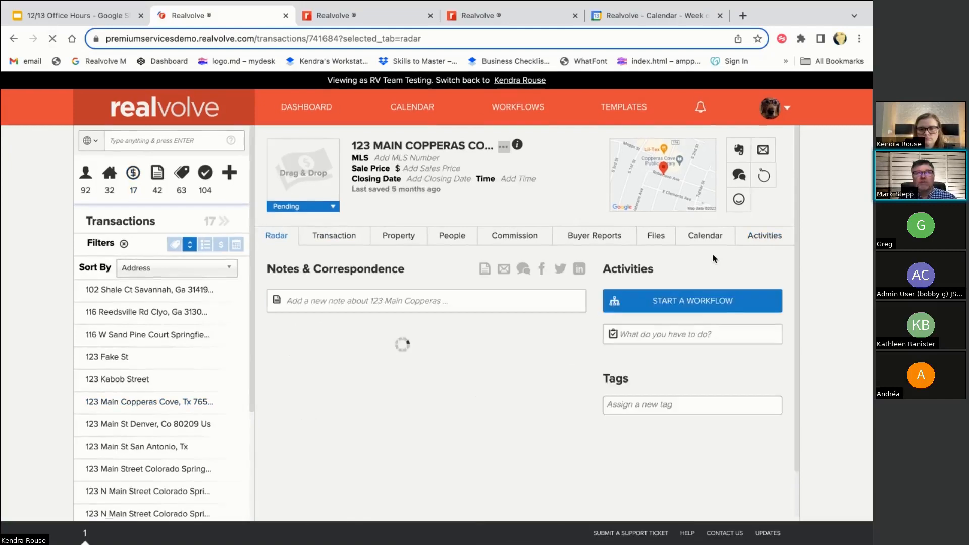
{"action": "left_click", "coordinate": [773, 239]}
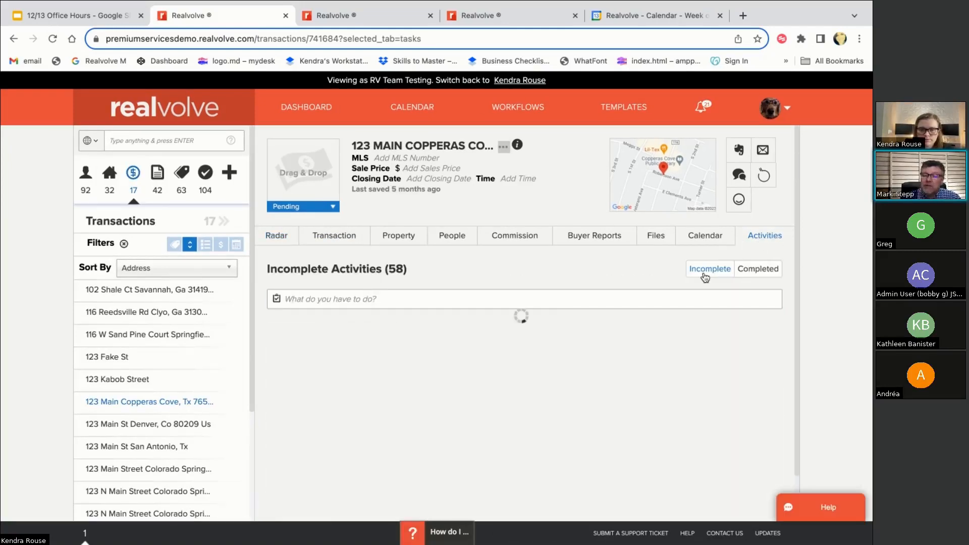
Refresh the Incomplete activities list until the workflow's activities all load
{"action": "scroll", "coordinate": [544, 400], "scroll_direction": "down", "scroll_amount": 1}
{"action": "scroll", "coordinate": [544, 406], "scroll_direction": "down", "scroll_amount": 10}
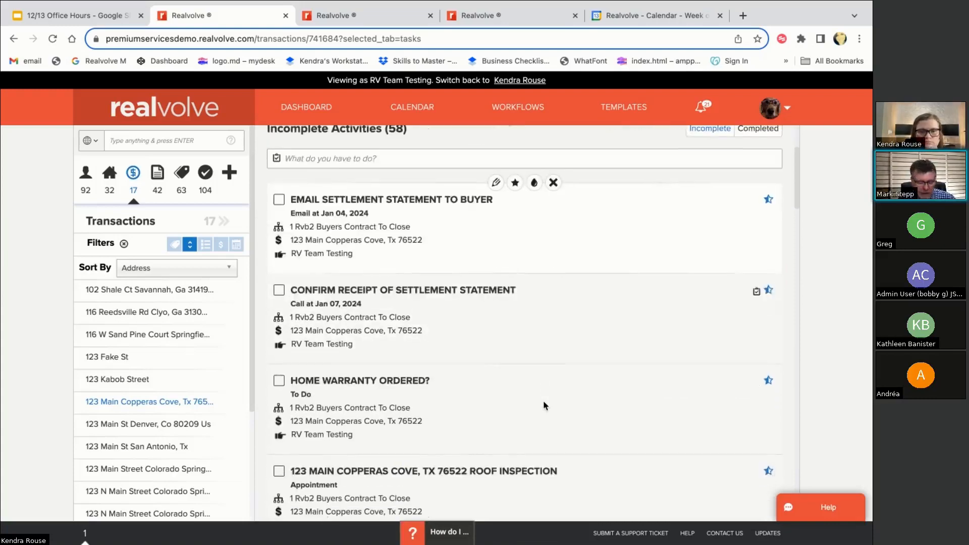
{"action": "scroll", "coordinate": [543, 405], "scroll_direction": "down", "scroll_amount": 5}
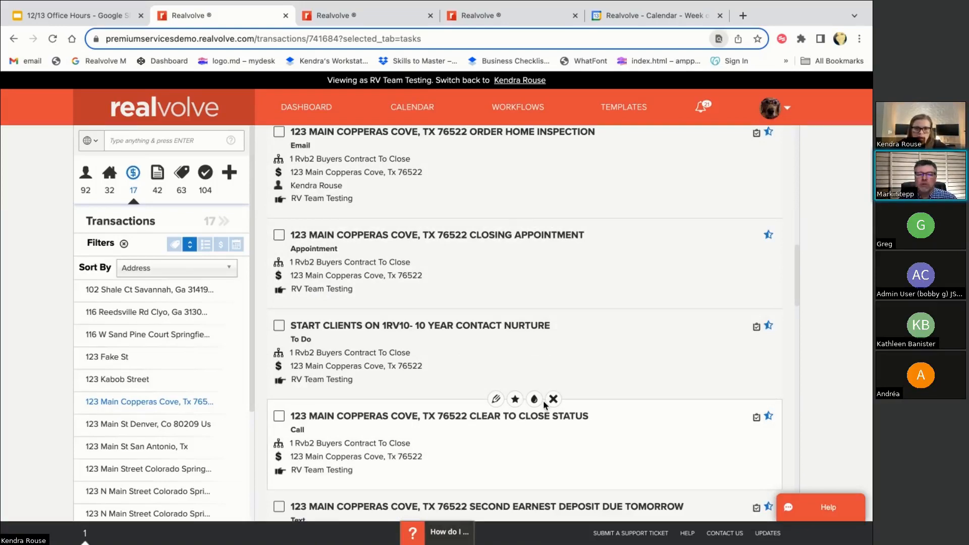
{"action": "scroll", "coordinate": [545, 409], "scroll_direction": "up", "scroll_amount": 15}
{"action": "left_click", "coordinate": [705, 272]}
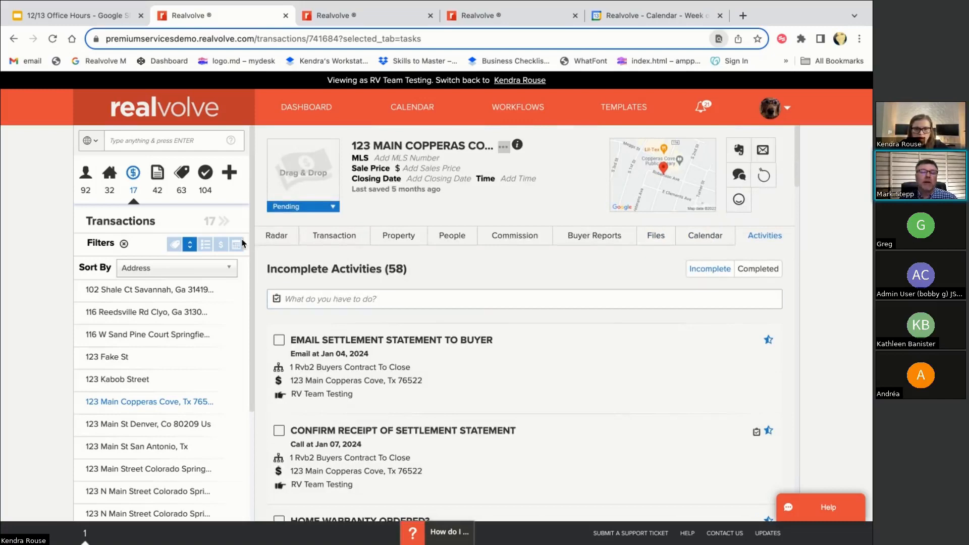
{"action": "left_click", "coordinate": [277, 235]}
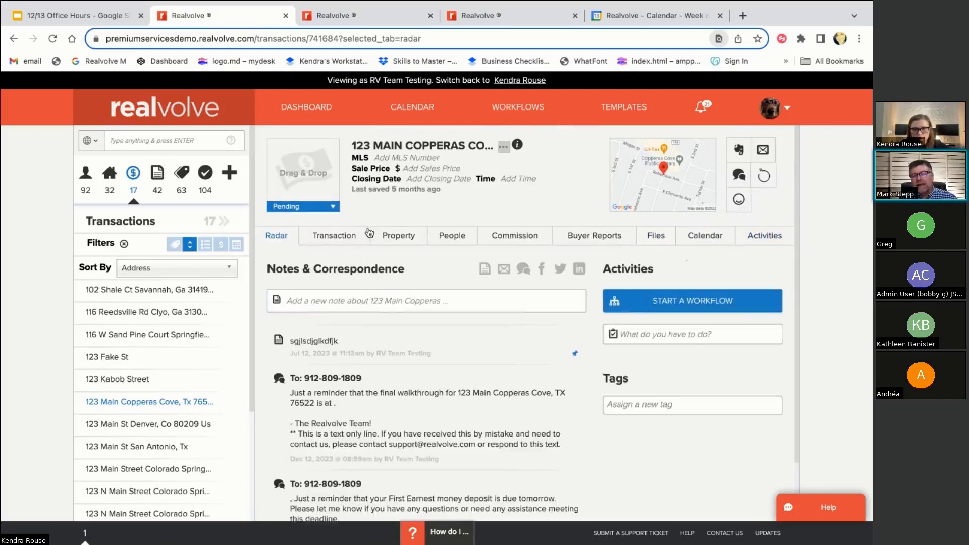
{"action": "left_click", "coordinate": [768, 236]}
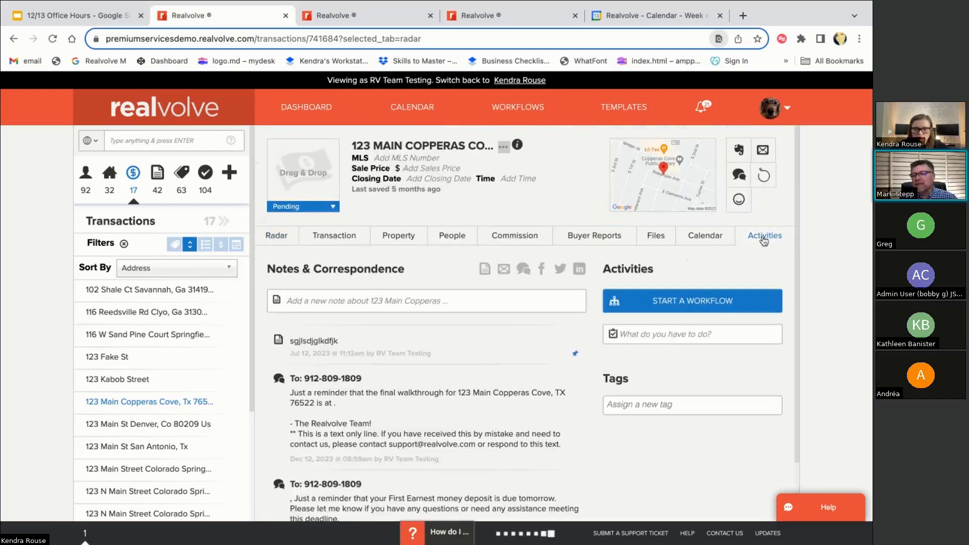
{"action": "left_click", "coordinate": [712, 265]}
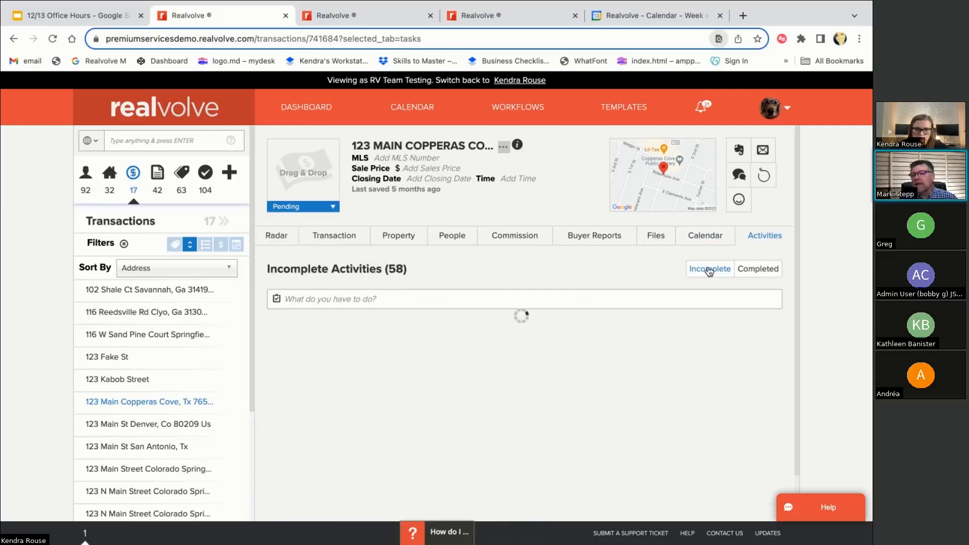
Scroll the 58 incomplete activities to locate Upload Docs to Realvolve, and open the workflow template
{"action": "scroll", "coordinate": [649, 356], "scroll_direction": "down", "scroll_amount": 4}
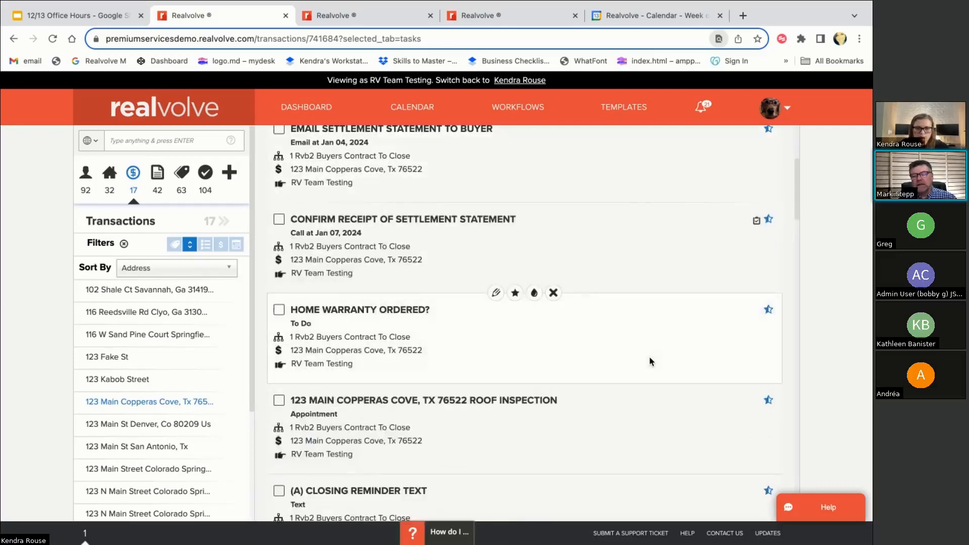
{"action": "scroll", "coordinate": [650, 356], "scroll_direction": "down", "scroll_amount": 10}
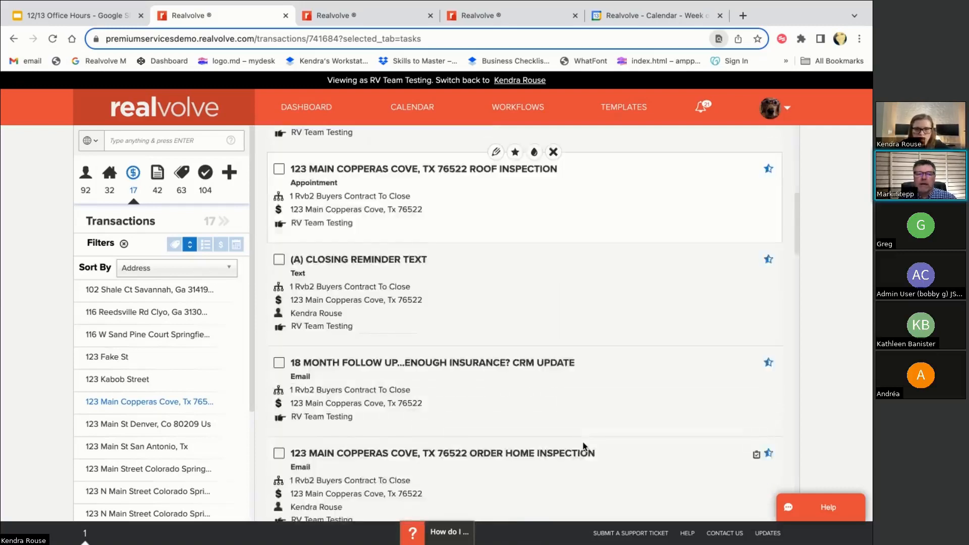
{"action": "scroll", "coordinate": [582, 446], "scroll_direction": "down", "scroll_amount": 9}
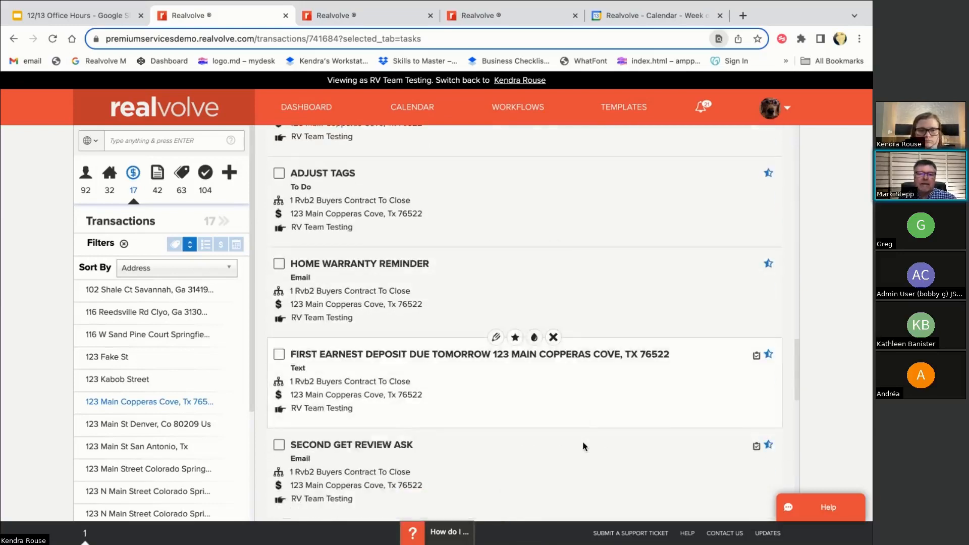
{"action": "scroll", "coordinate": [583, 444], "scroll_direction": "down", "scroll_amount": 8}
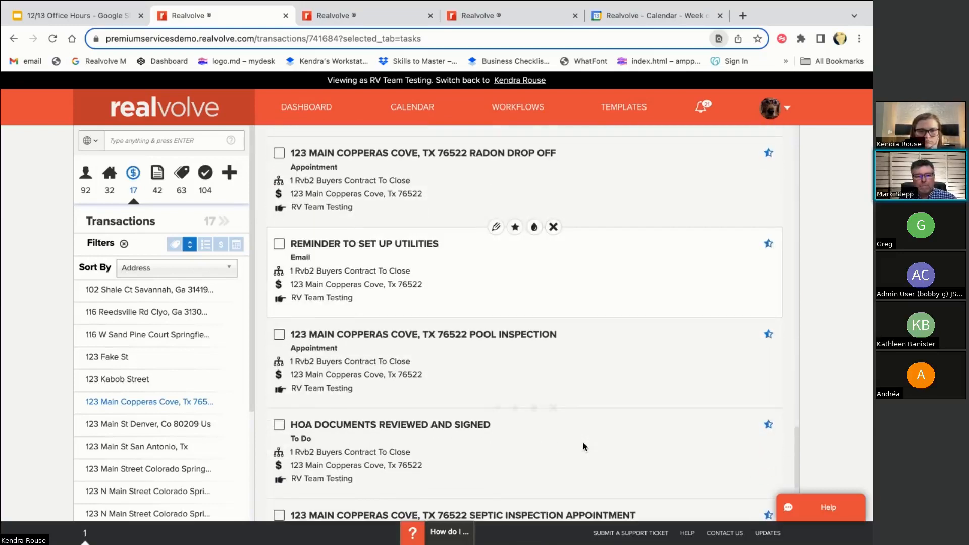
{"action": "scroll", "coordinate": [584, 447], "scroll_direction": "down", "scroll_amount": 9}
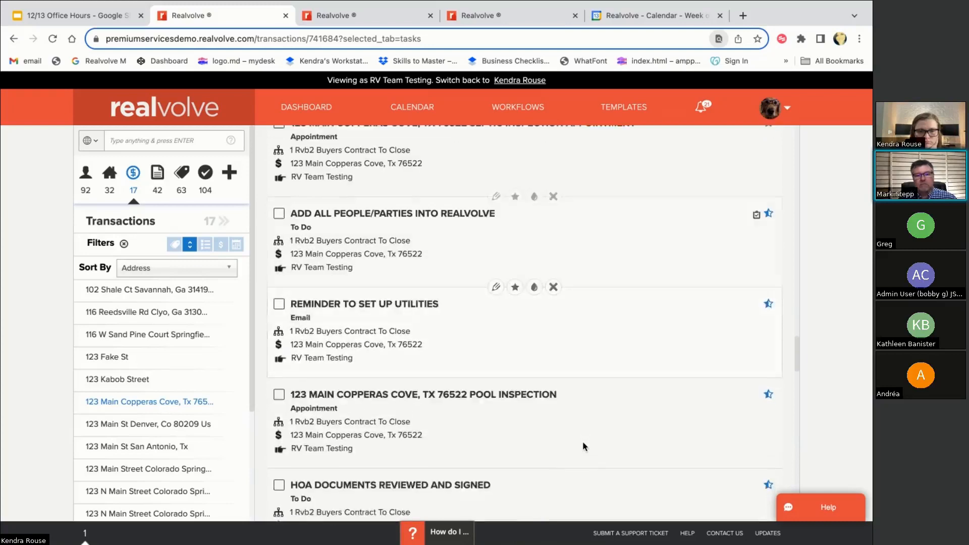
{"action": "scroll", "coordinate": [583, 445], "scroll_direction": "down", "scroll_amount": 7}
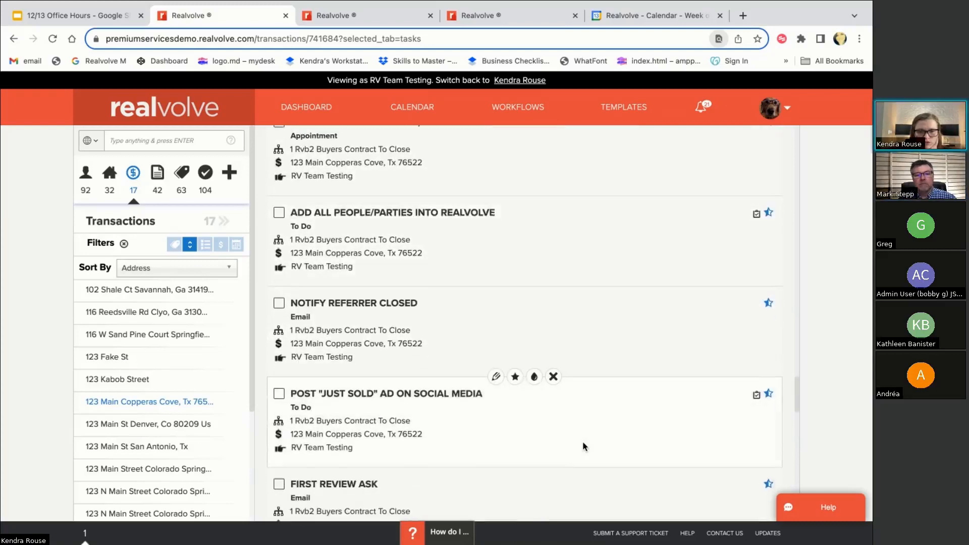
{"action": "scroll", "coordinate": [583, 447], "scroll_direction": "down", "scroll_amount": 11}
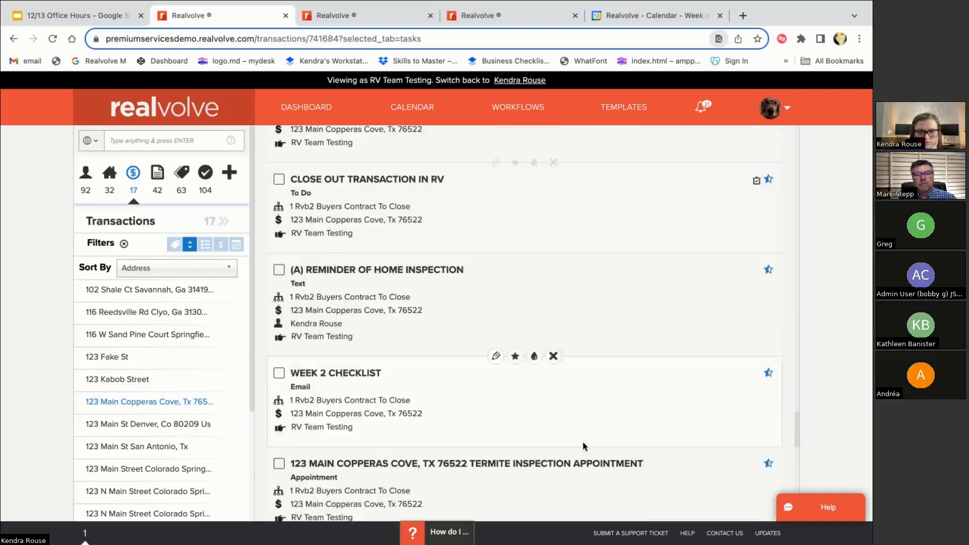
{"action": "scroll", "coordinate": [583, 447], "scroll_direction": "down", "scroll_amount": 9}
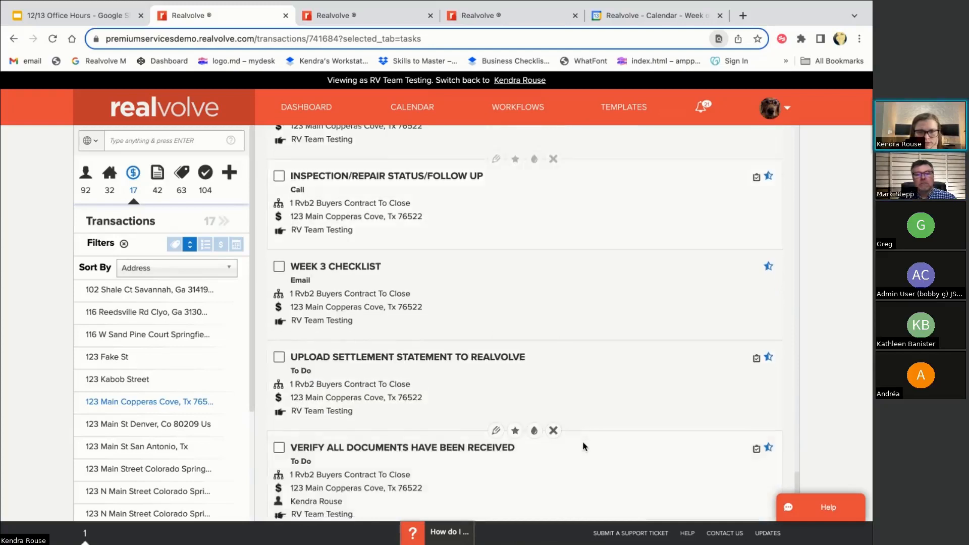
{"action": "scroll", "coordinate": [582, 446], "scroll_direction": "down", "scroll_amount": 4}
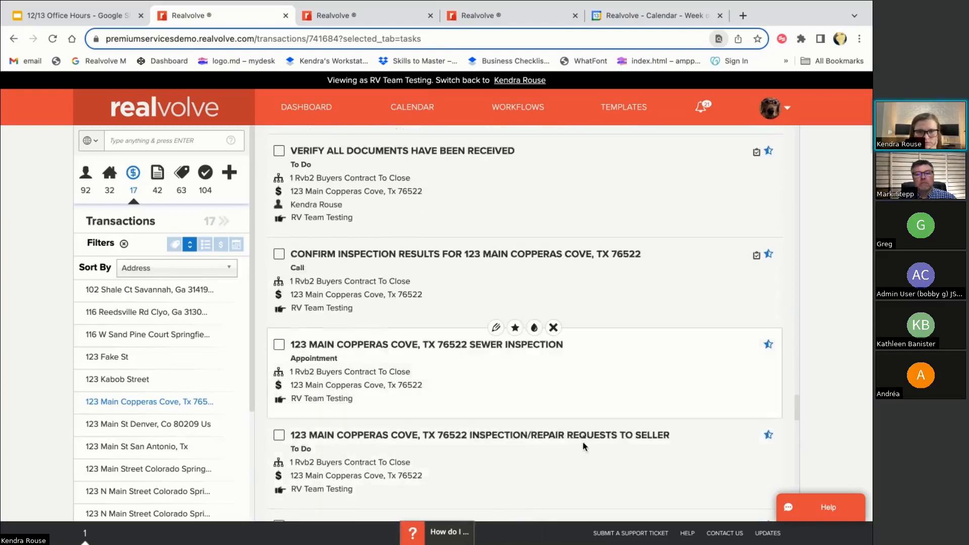
{"action": "scroll", "coordinate": [582, 446], "scroll_direction": "up", "scroll_amount": 3}
{"action": "scroll", "coordinate": [583, 446], "scroll_direction": "up", "scroll_amount": 1}
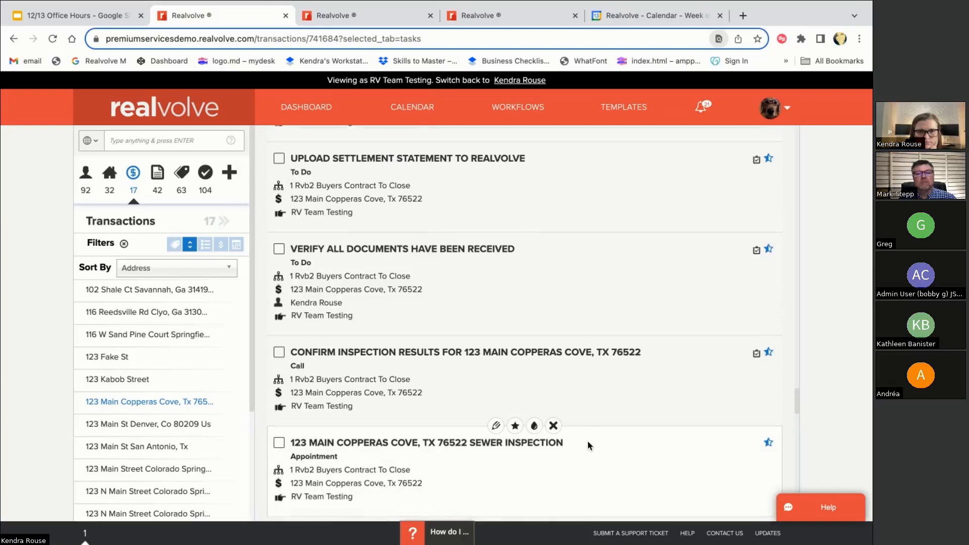
{"action": "scroll", "coordinate": [588, 426], "scroll_direction": "down", "scroll_amount": 6}
{"action": "scroll", "coordinate": [589, 429], "scroll_direction": "down", "scroll_amount": 15}
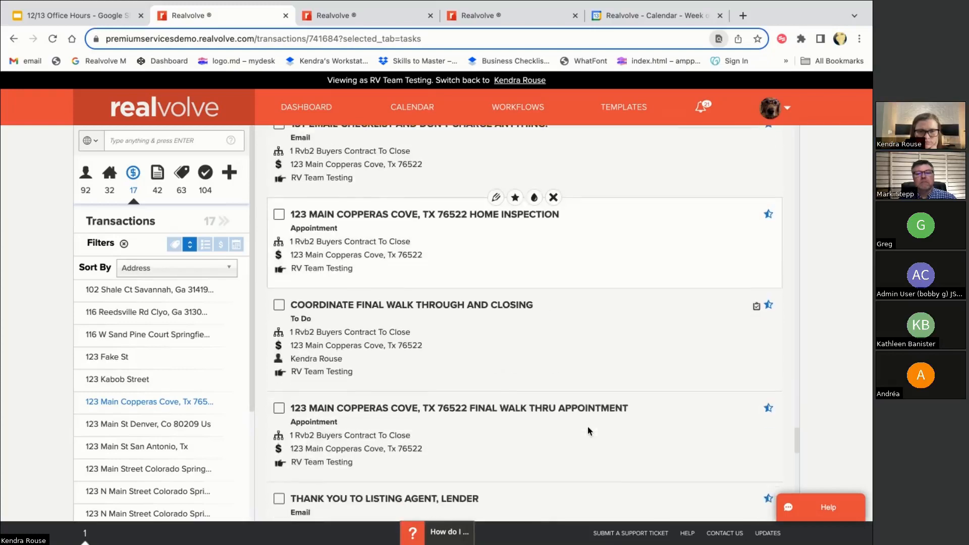
{"action": "scroll", "coordinate": [588, 429], "scroll_direction": "down", "scroll_amount": 3}
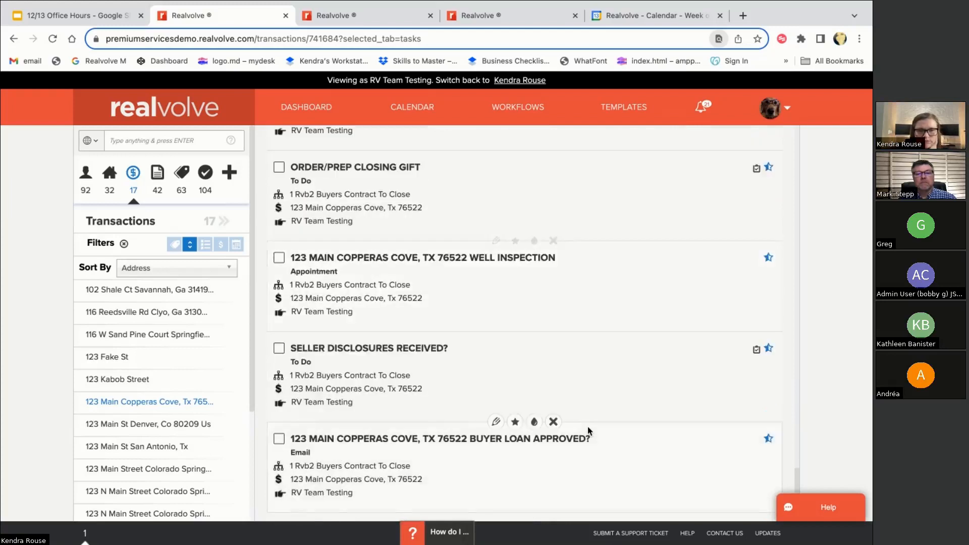
{"action": "scroll", "coordinate": [588, 426], "scroll_direction": "down", "scroll_amount": 8}
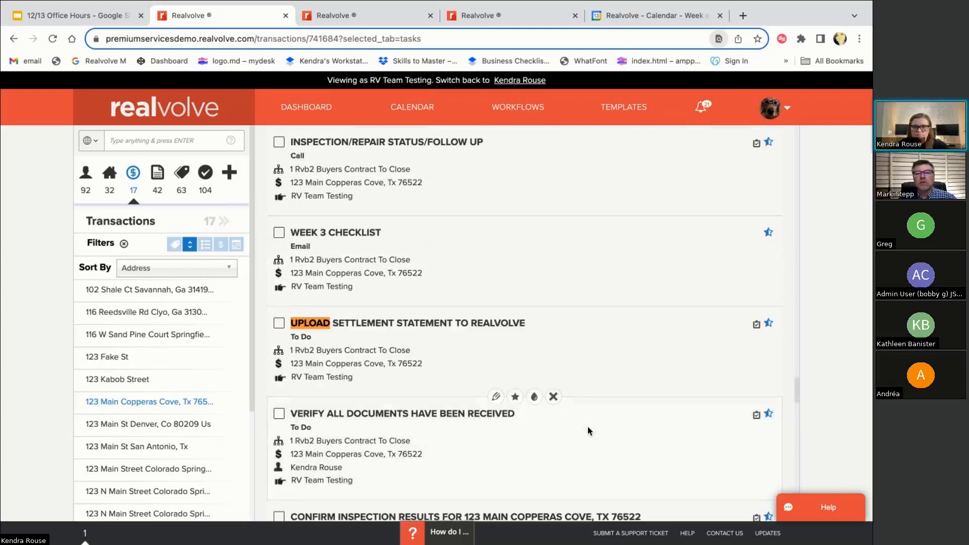
{"action": "scroll", "coordinate": [559, 424], "scroll_direction": "up", "scroll_amount": 6}
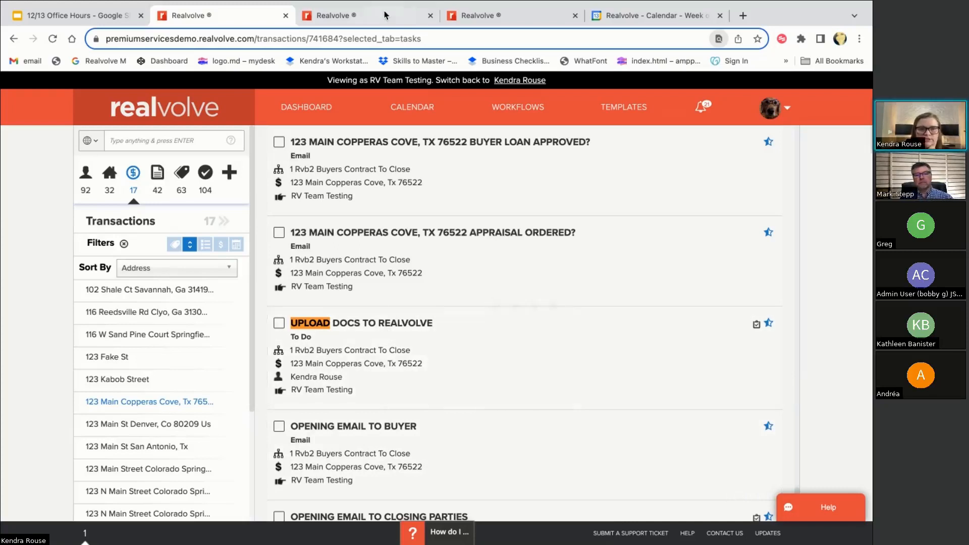
{"action": "left_click", "coordinate": [334, 15]}
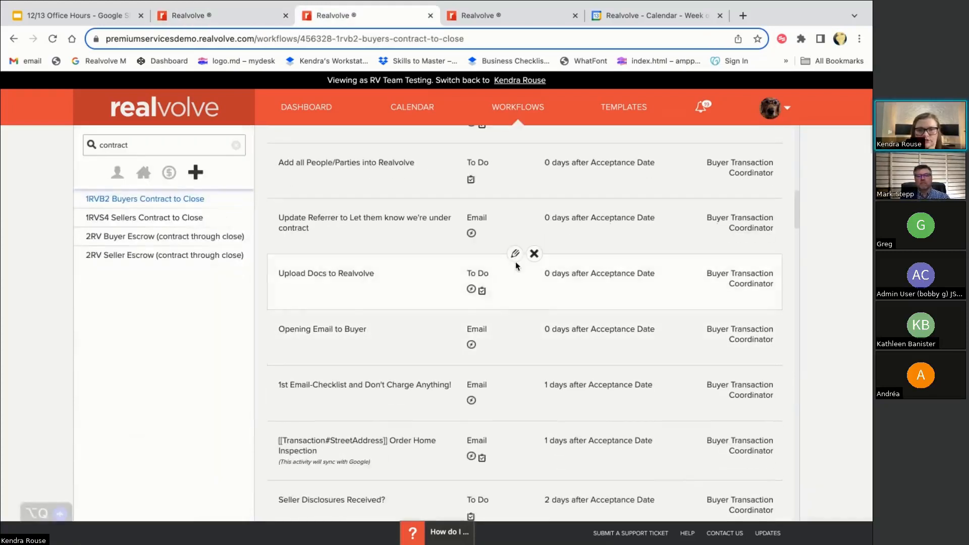
Inspect the Upload Docs to Realvolve task's settings, then return to the transaction's task list
{"action": "left_click", "coordinate": [516, 255]}
{"action": "scroll", "coordinate": [482, 358], "scroll_direction": "down", "scroll_amount": 2}
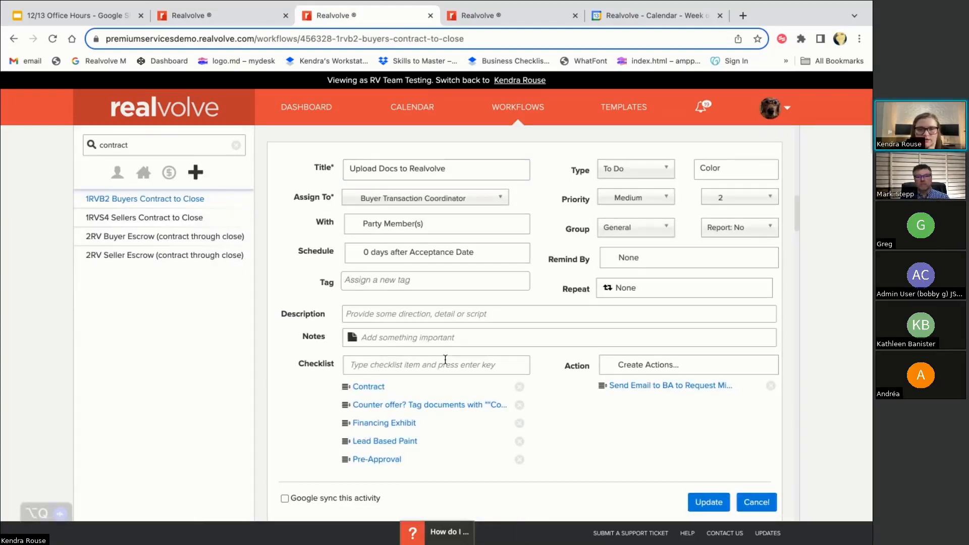
{"action": "left_click", "coordinate": [222, 15]}
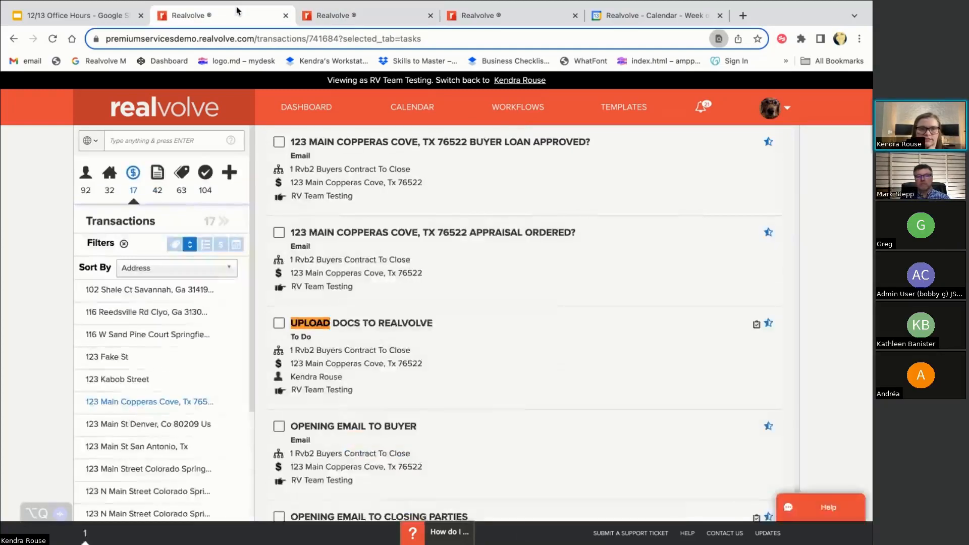
On the Upload Docs checklist, tick Financing Exhibit, set Pre-Approval to N/A, and run Send Email to BA
{"action": "left_click", "coordinate": [279, 323]}
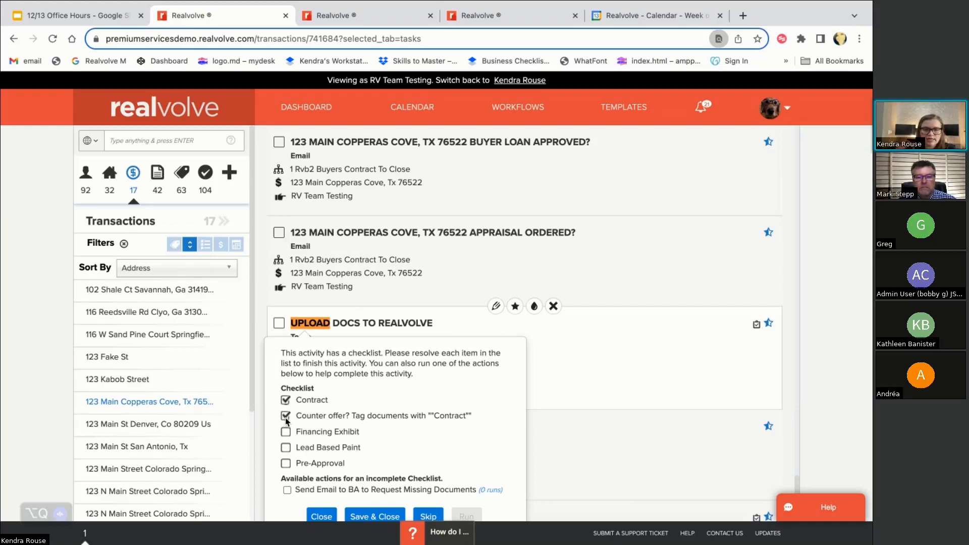
{"action": "left_click", "coordinate": [286, 433]}
{"action": "left_click", "coordinate": [286, 464]}
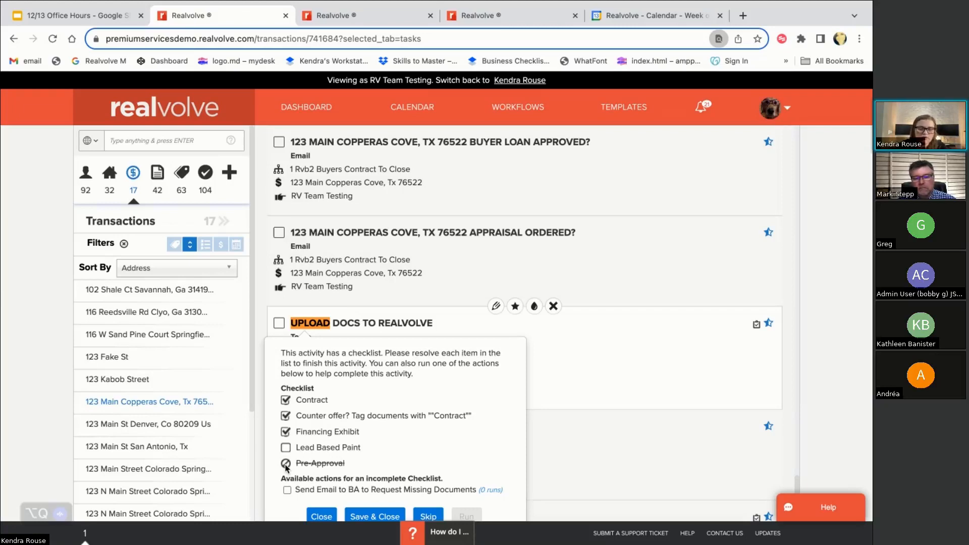
{"action": "scroll", "coordinate": [286, 468], "scroll_direction": "down", "scroll_amount": 1}
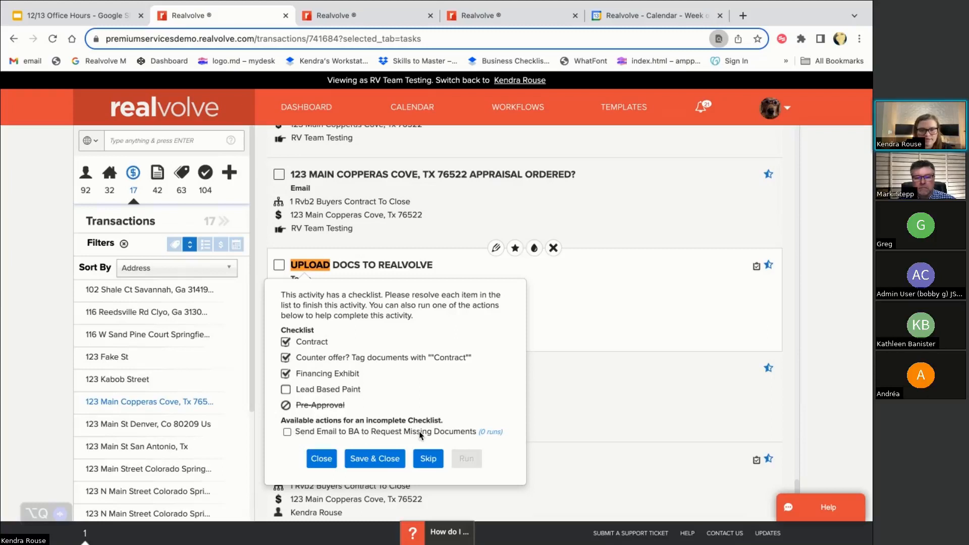
{"action": "left_click", "coordinate": [287, 433]}
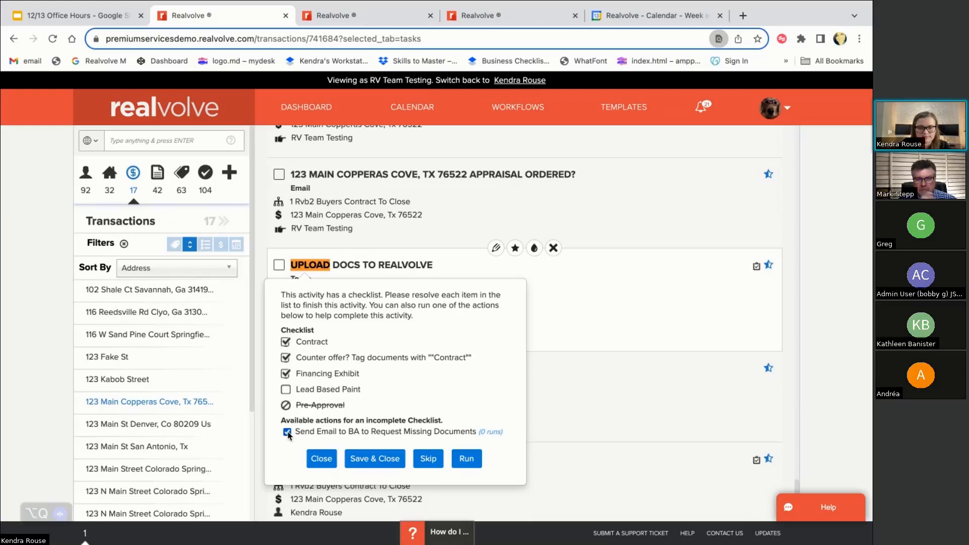
{"action": "left_click", "coordinate": [466, 458]}
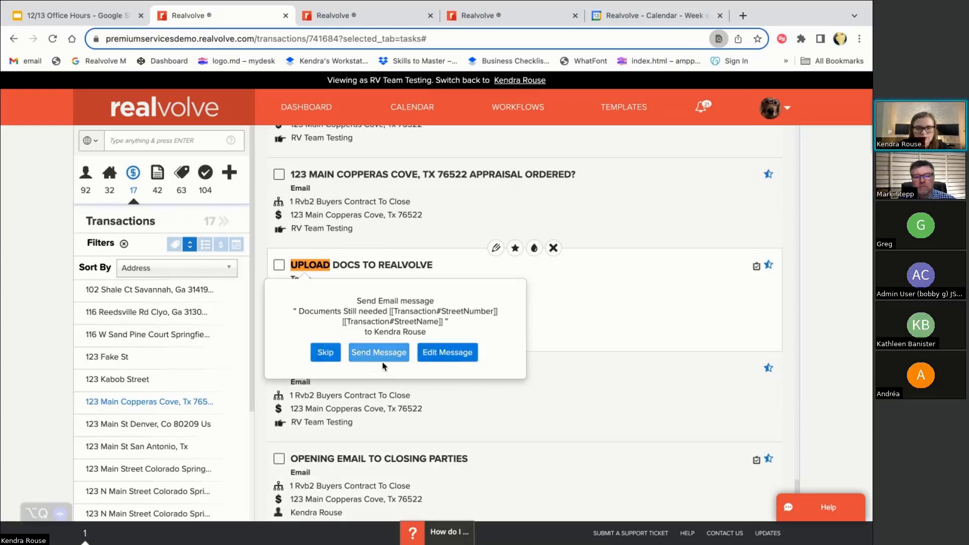
Preview the Documents Still needed email listing Lead Based Paint, then send it
{"action": "left_click", "coordinate": [456, 357]}
{"action": "scroll", "coordinate": [523, 334], "scroll_direction": "down", "scroll_amount": 4}
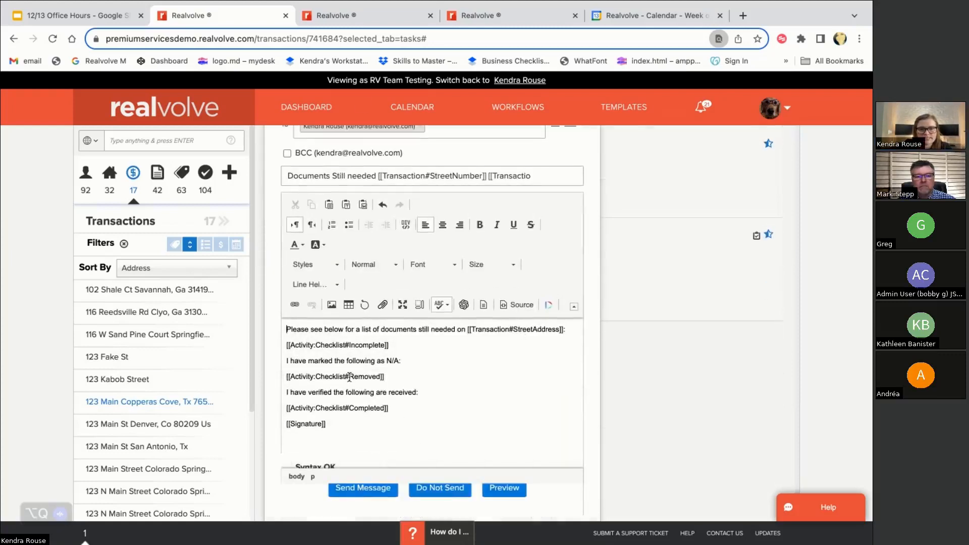
{"action": "scroll", "coordinate": [428, 235], "scroll_direction": "up", "scroll_amount": 1}
{"action": "scroll", "coordinate": [428, 238], "scroll_direction": "down", "scroll_amount": 1}
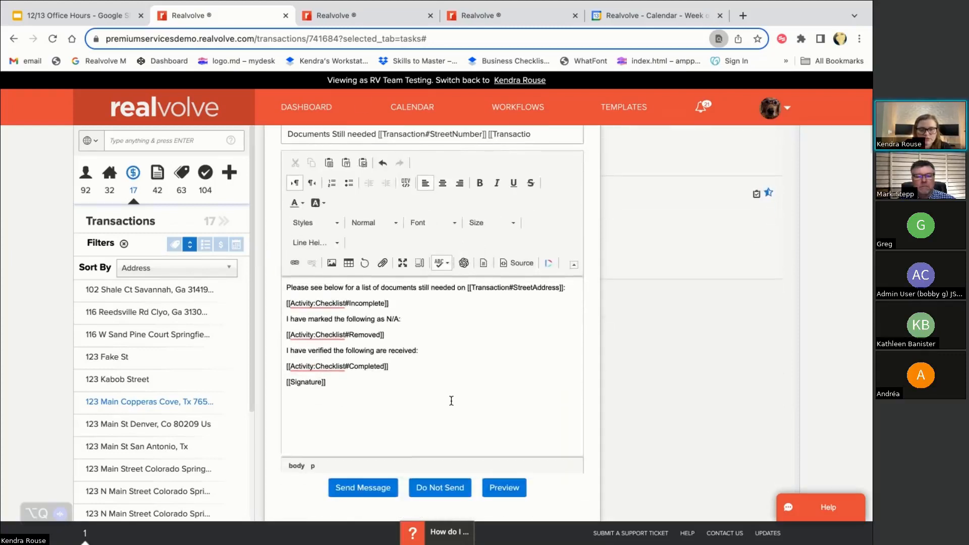
{"action": "left_click", "coordinate": [508, 492]}
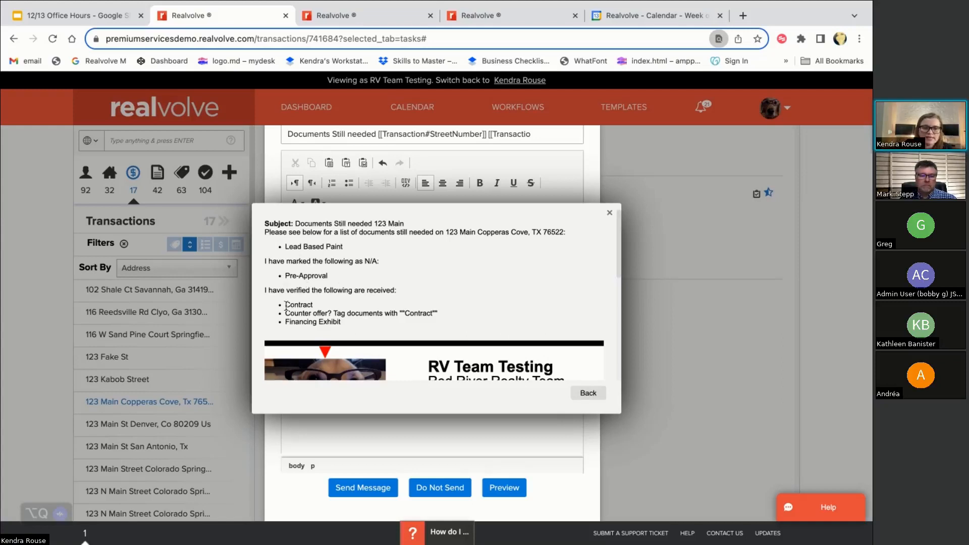
{"action": "left_click_drag", "start_coordinate": [286, 305], "coordinate": [364, 332]}
{"action": "left_click", "coordinate": [365, 332]}
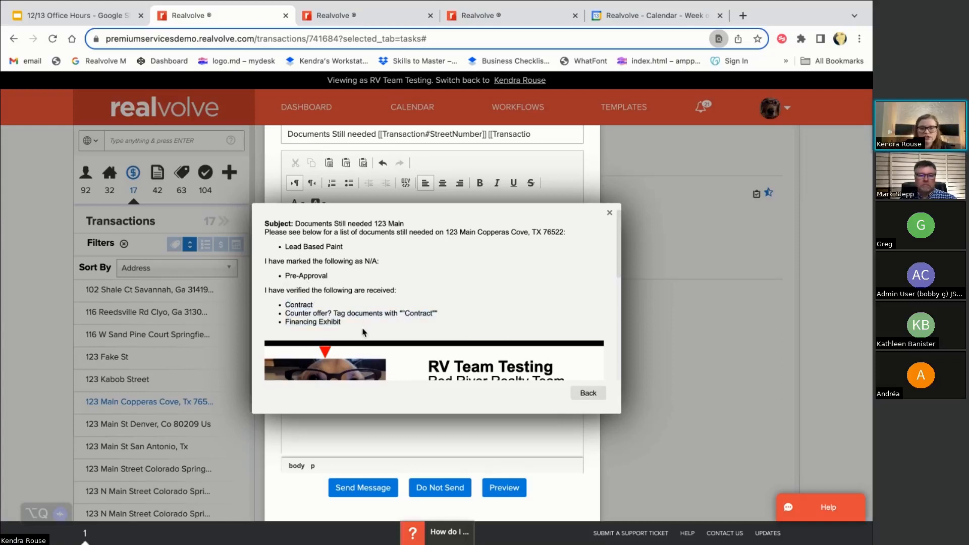
{"action": "left_click", "coordinate": [588, 393]}
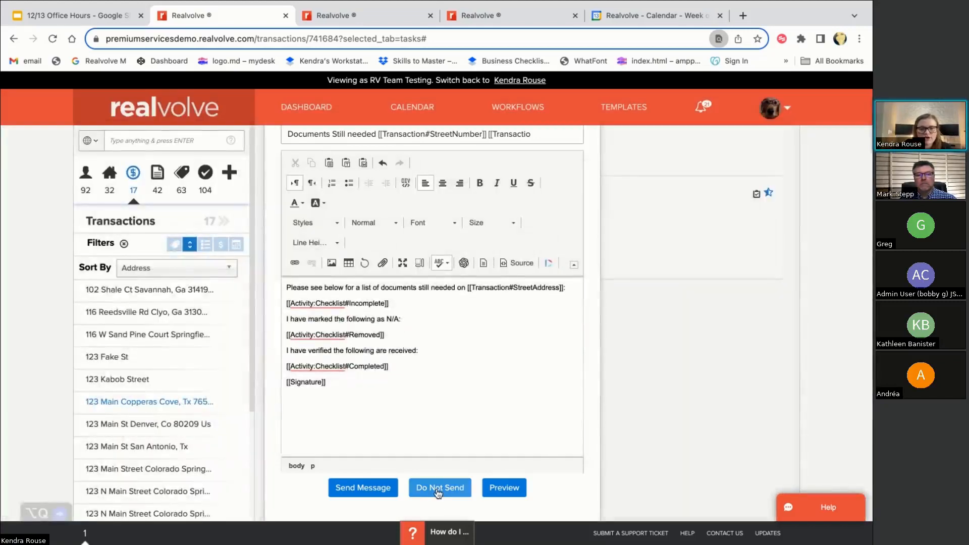
{"action": "left_click", "coordinate": [359, 490]}
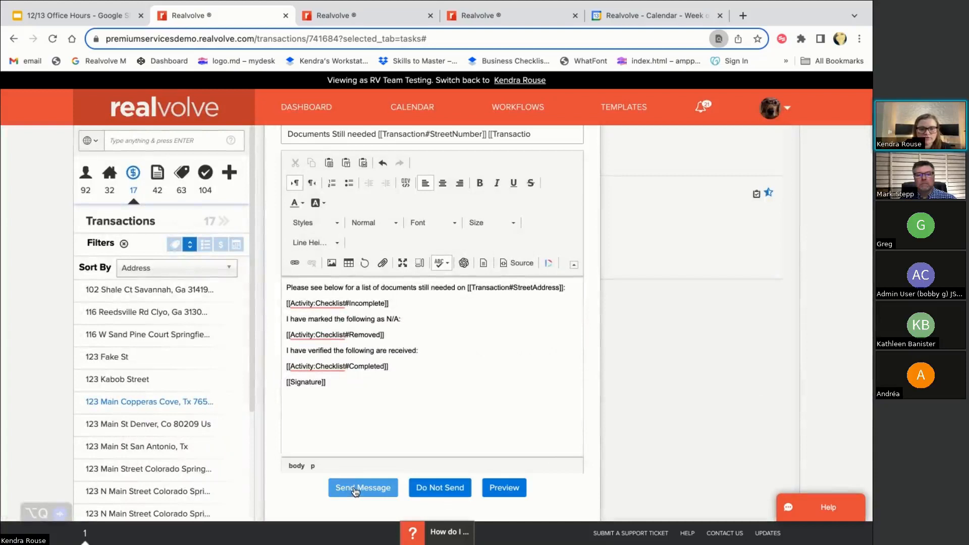
{"action": "scroll", "coordinate": [432, 321], "scroll_direction": "up", "scroll_amount": 1}
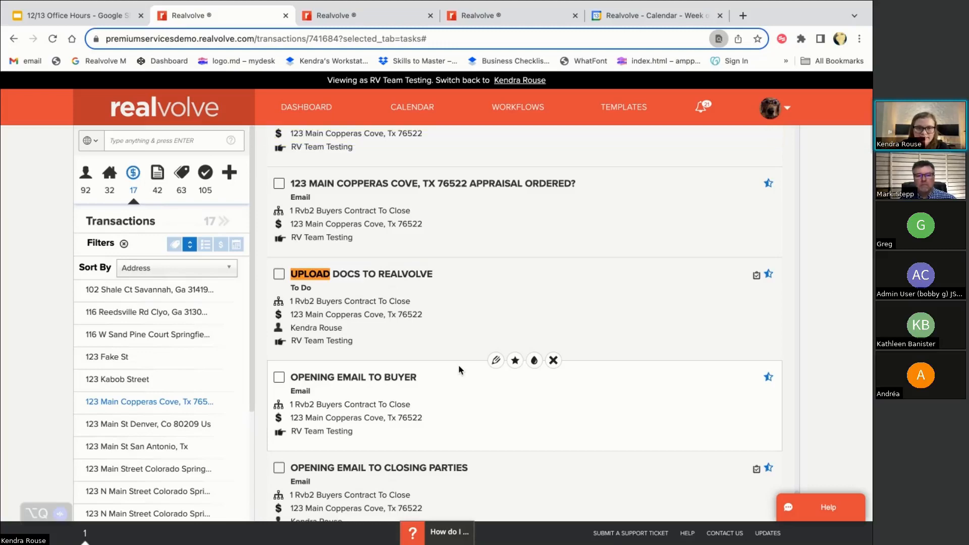
{"action": "left_click", "coordinate": [476, 20]}
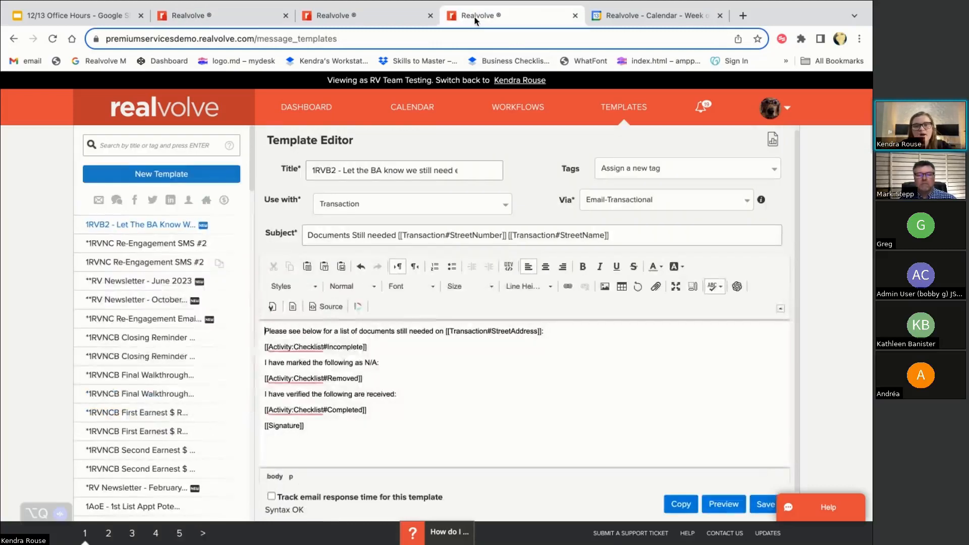
{"action": "left_click", "coordinate": [354, 15]}
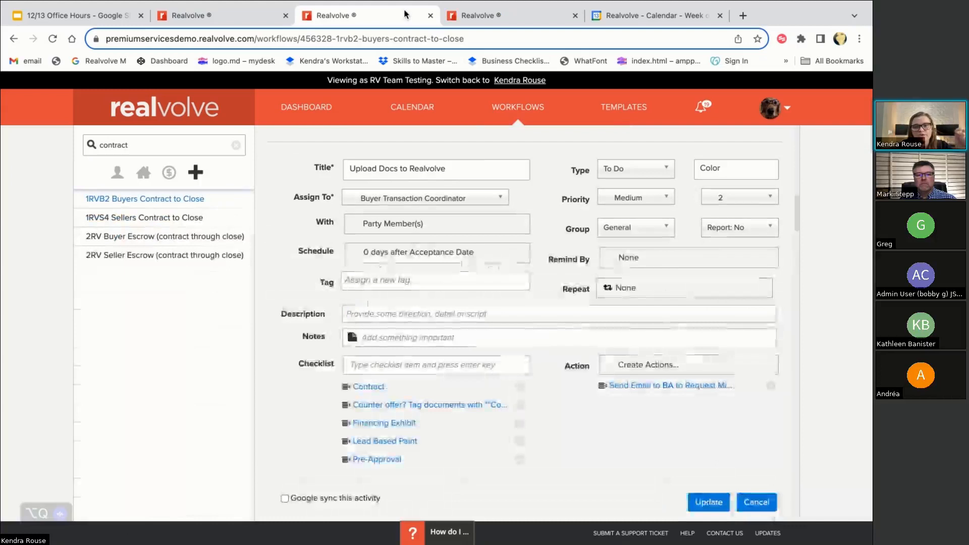
{"action": "left_click", "coordinate": [616, 387]}
{"action": "scroll", "coordinate": [619, 414], "scroll_direction": "down", "scroll_amount": 5}
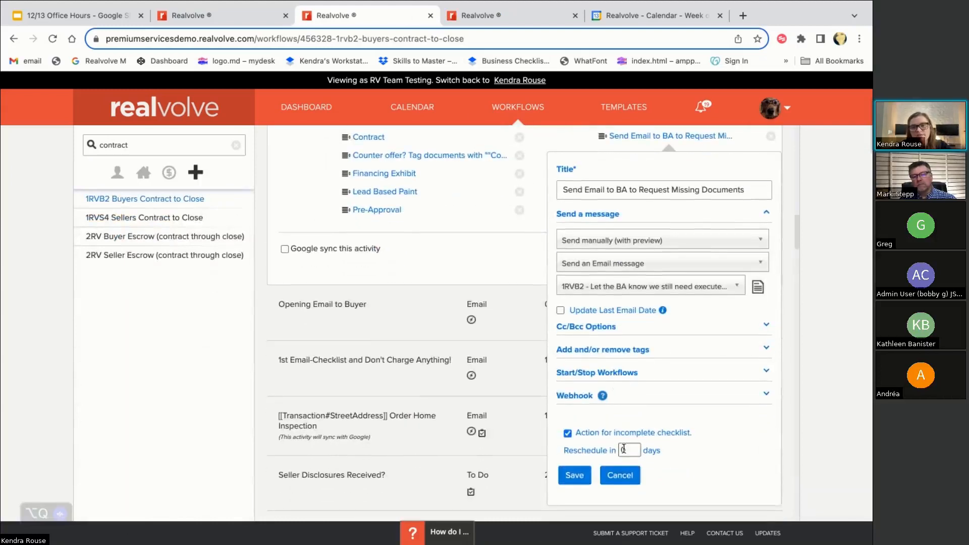
{"action": "left_click", "coordinate": [626, 451]}
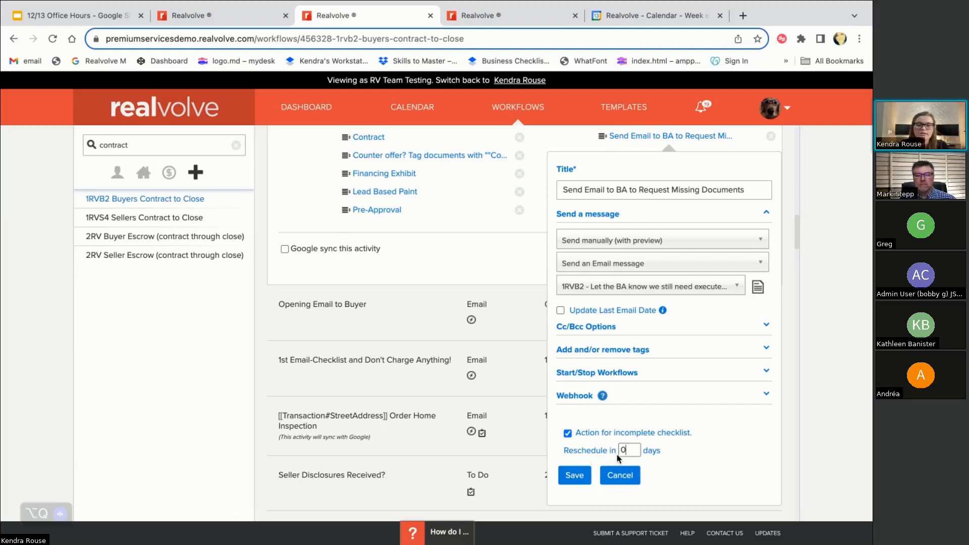
{"action": "scroll", "coordinate": [423, 187], "scroll_direction": "up", "scroll_amount": 2}
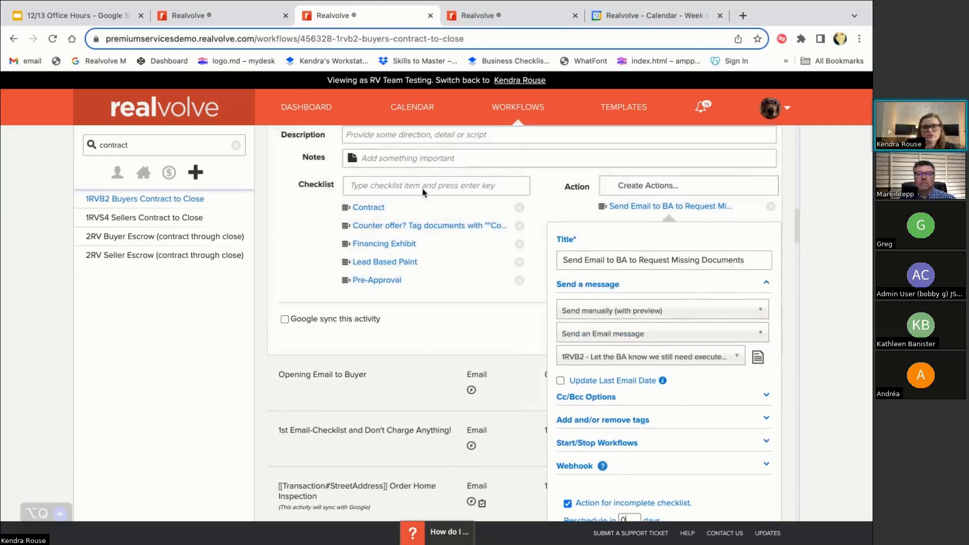
{"action": "left_click", "coordinate": [225, 21]}
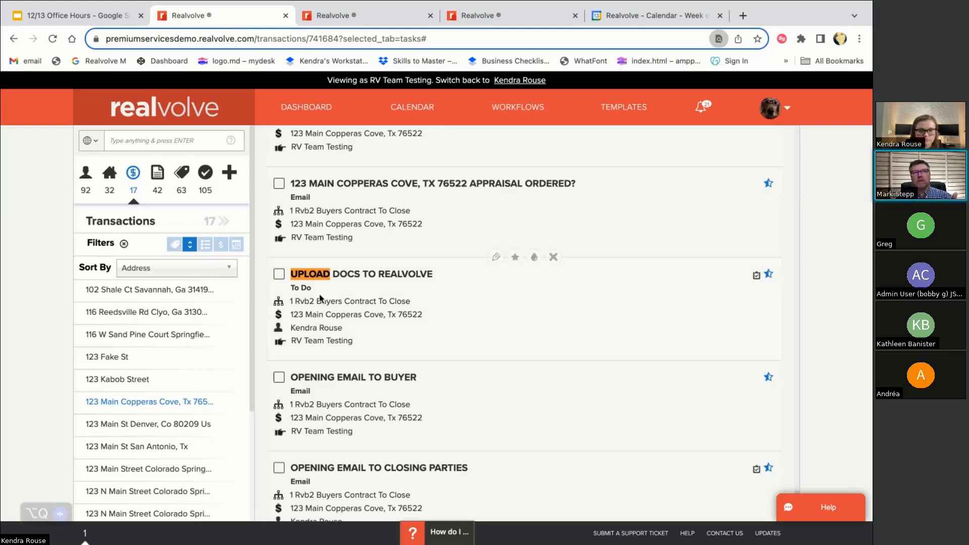
Reopen the Upload Docs checklist and cycle Lead Based Paint through checked, N/A, and back to outstanding
{"action": "left_click", "coordinate": [279, 274]}
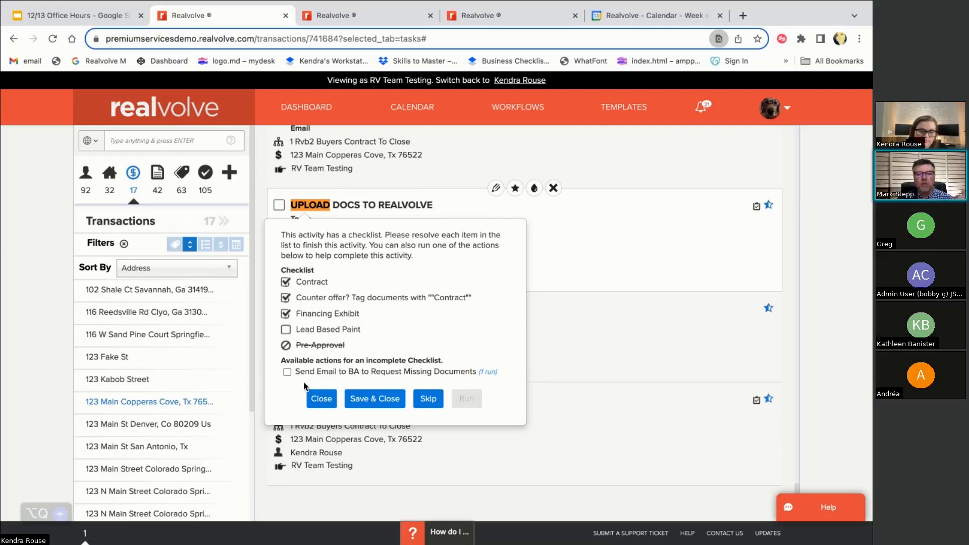
{"action": "left_click", "coordinate": [287, 331]}
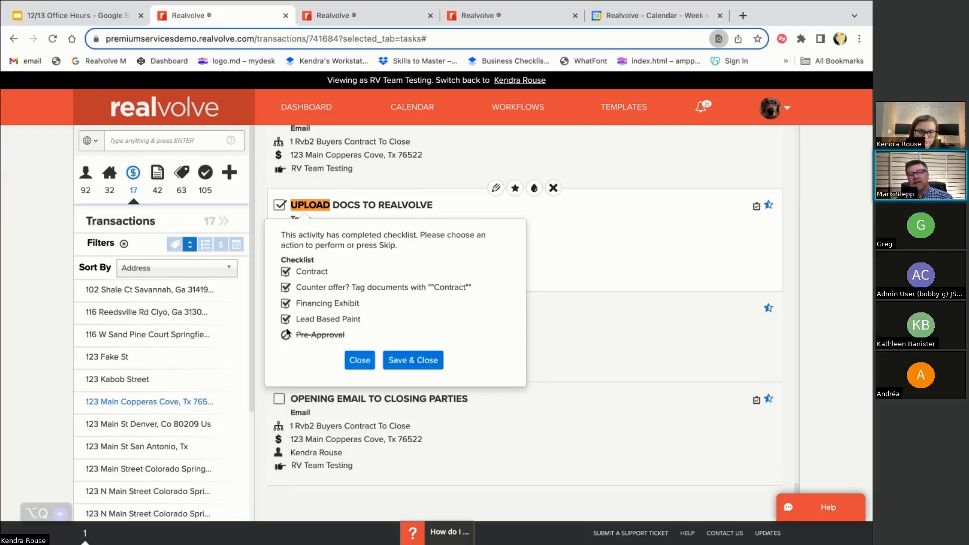
{"action": "left_click", "coordinate": [285, 322]}
{"action": "left_click", "coordinate": [285, 322]}
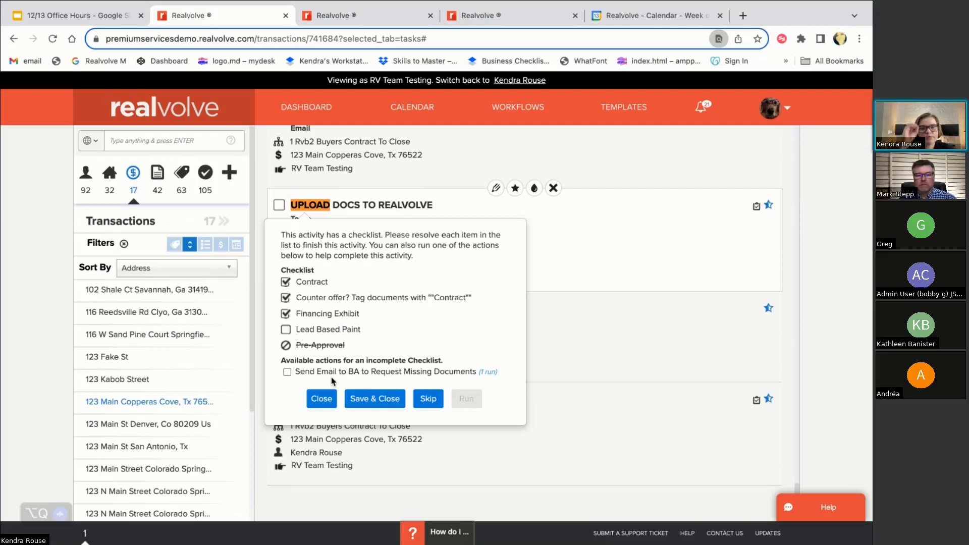
{"action": "left_click", "coordinate": [285, 329]}
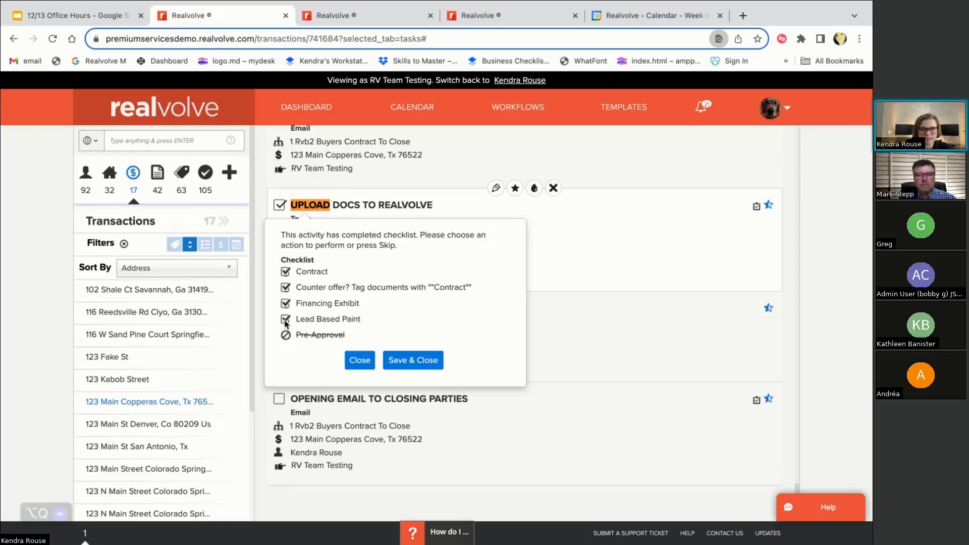
{"action": "left_click", "coordinate": [285, 322]}
{"action": "left_click", "coordinate": [285, 321]}
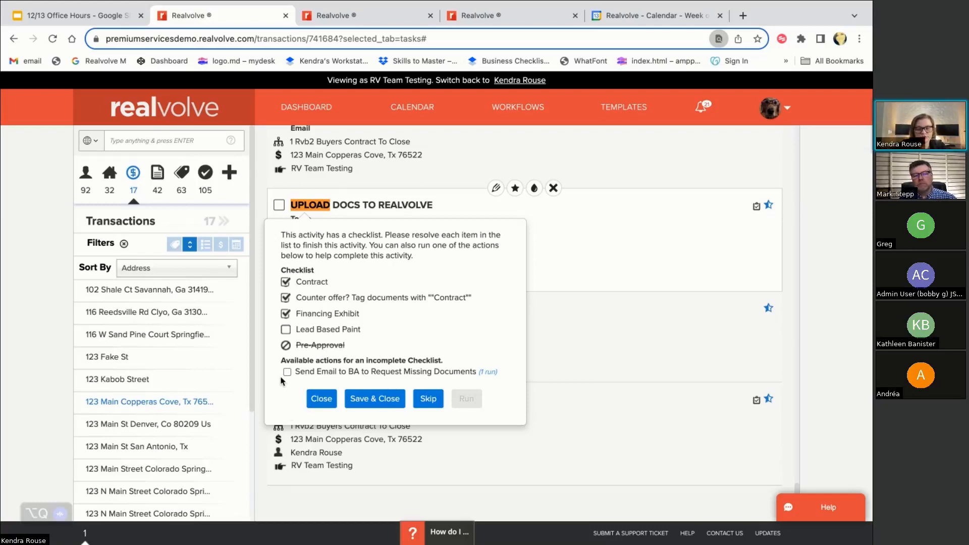
{"action": "left_click", "coordinate": [286, 329]}
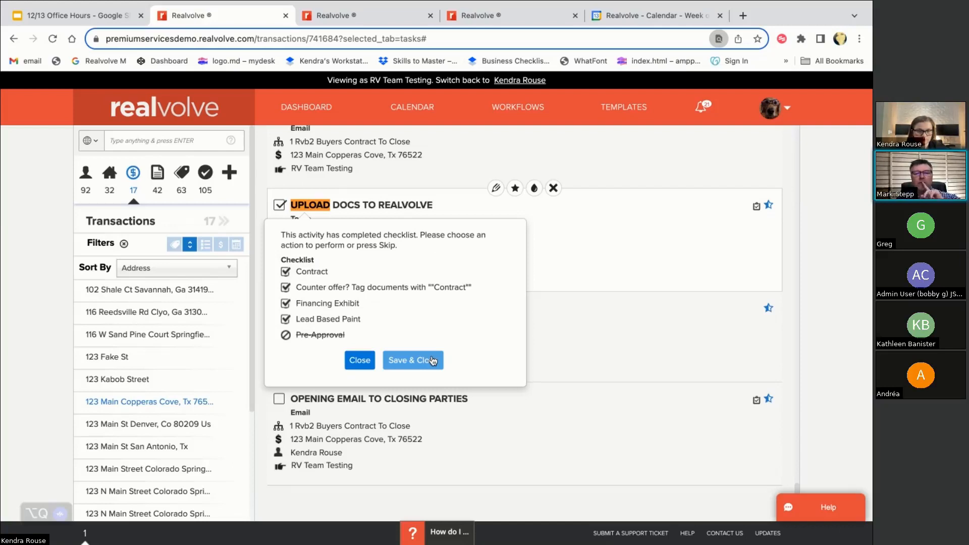
{"action": "left_click", "coordinate": [285, 326]}
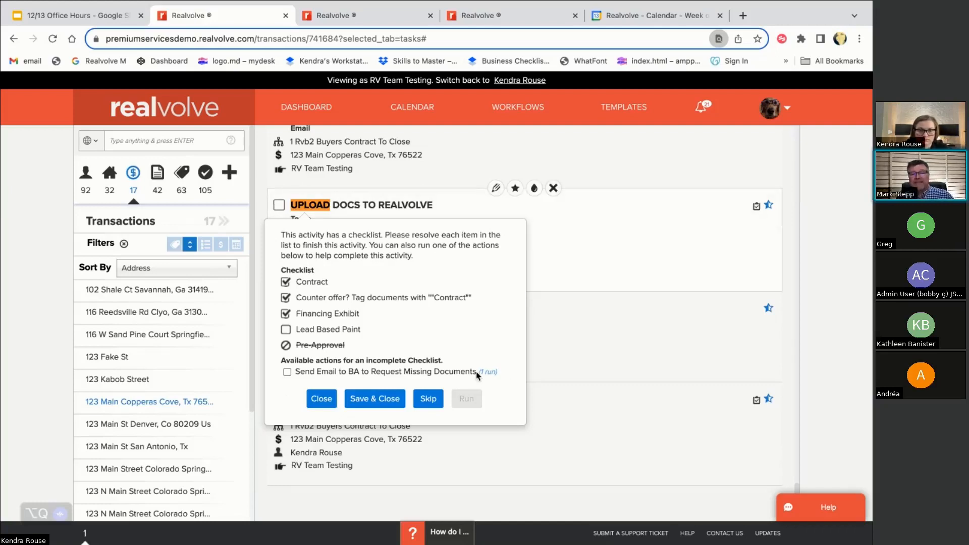
{"action": "left_click_drag", "start_coordinate": [480, 372], "coordinate": [499, 377]}
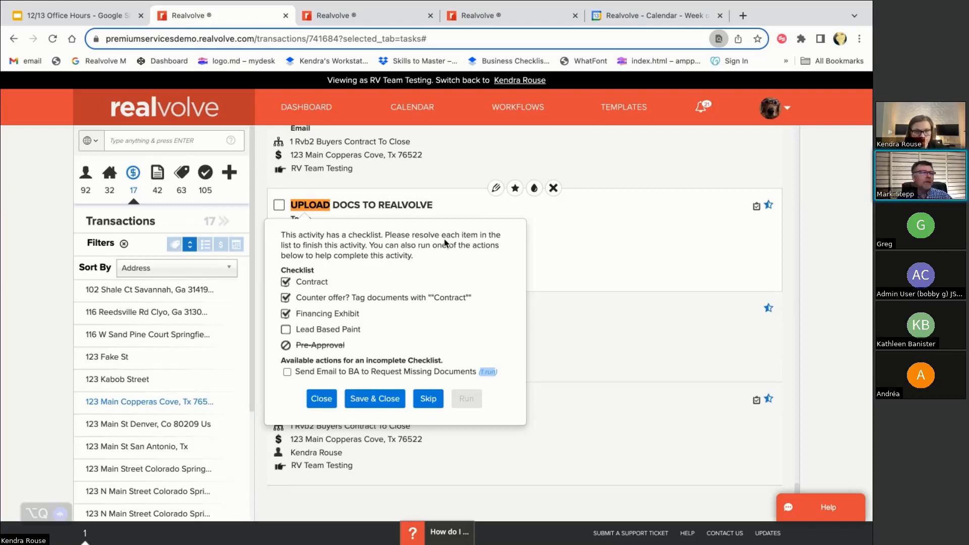
Run Send Email to BA again, send the message, and reopen the Upload Docs checklist
{"action": "left_click", "coordinate": [287, 372]}
{"action": "left_click", "coordinate": [467, 400]}
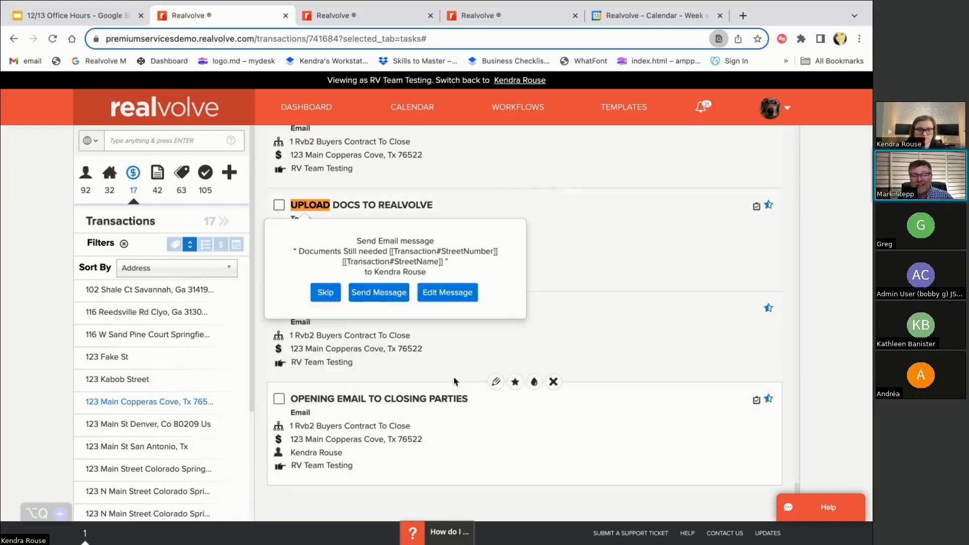
{"action": "left_click", "coordinate": [390, 295]}
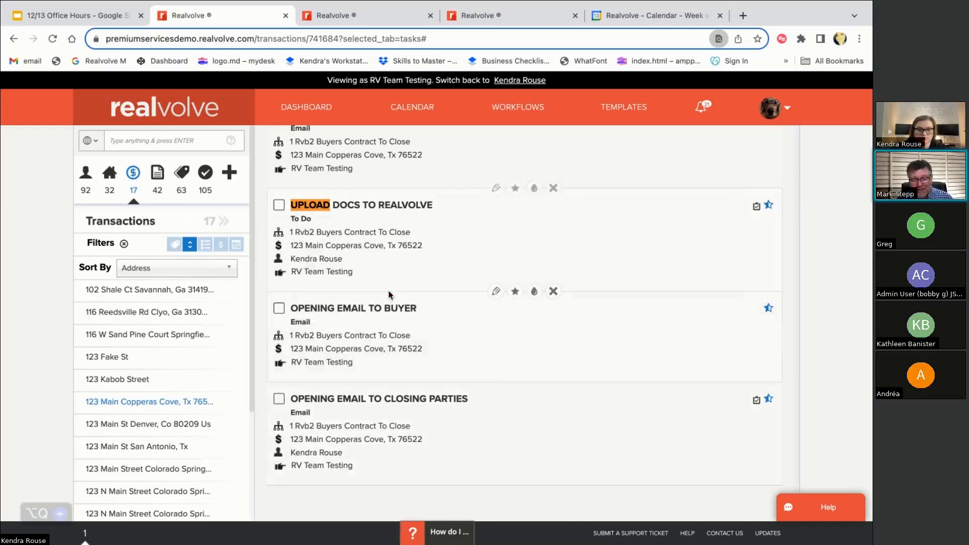
{"action": "left_click", "coordinate": [279, 209]}
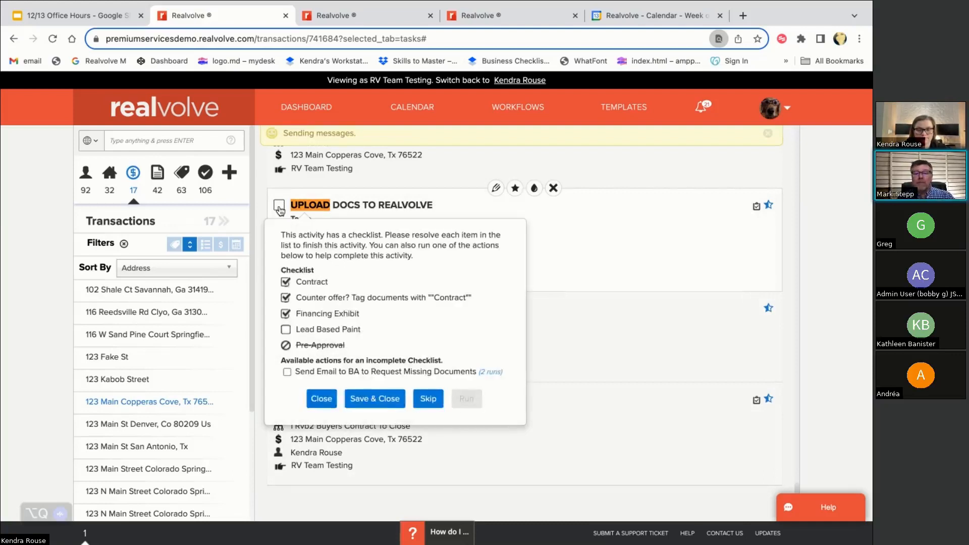
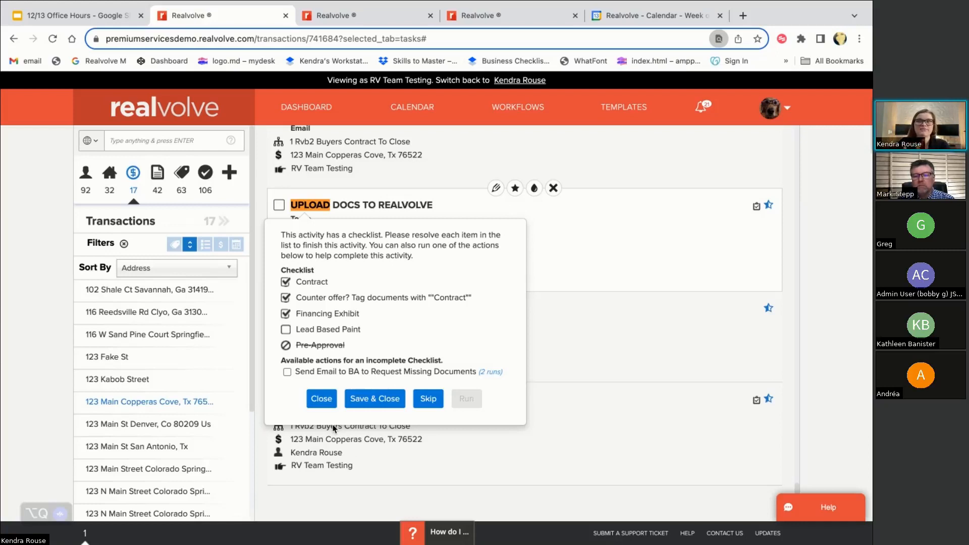
Change the missing-documents email action to reschedule in 2 days, then return to the transaction tasks
{"action": "key", "text": "ctrl+Tab"}
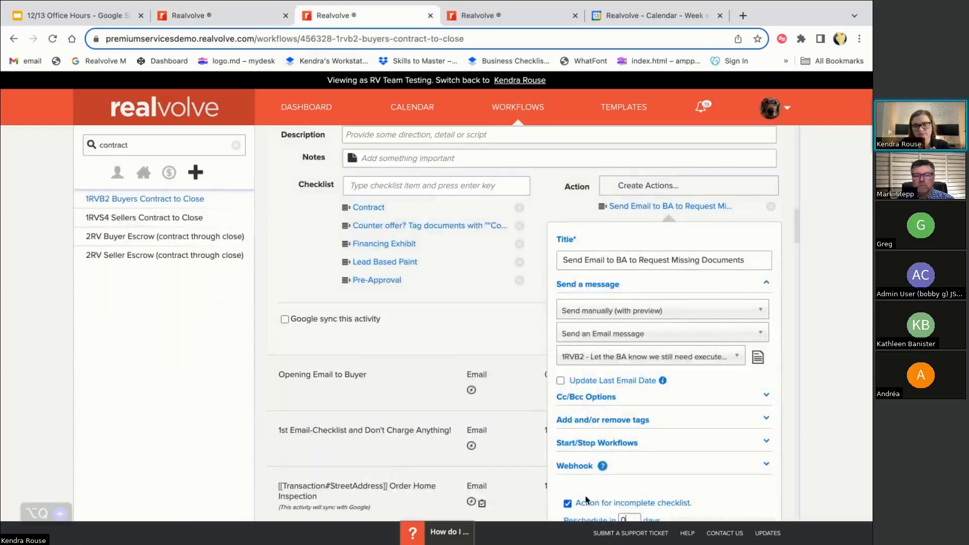
{"action": "scroll", "coordinate": [606, 454], "scroll_direction": "down", "scroll_amount": 2}
{"action": "key", "text": "BackSpace"}
{"action": "type", "text": "2"}
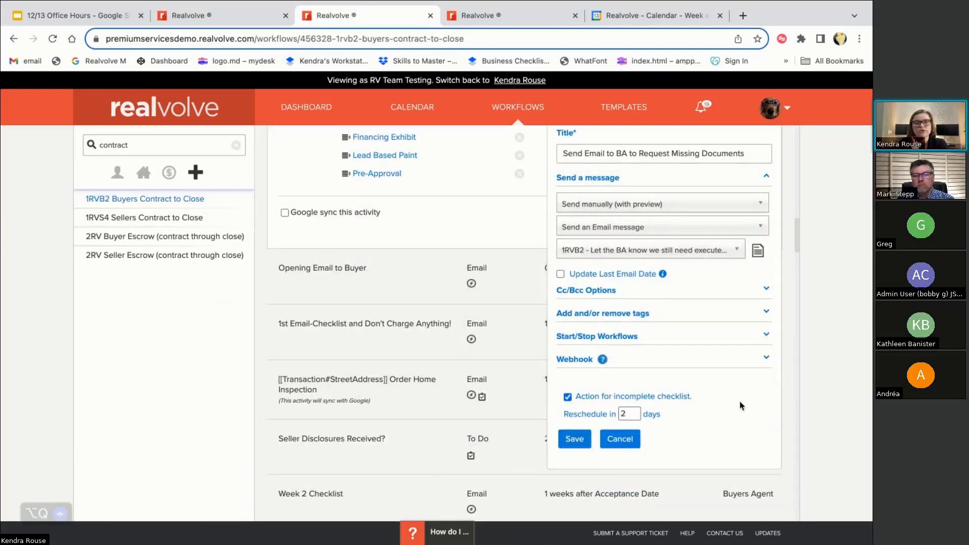
{"action": "left_click", "coordinate": [260, 10]}
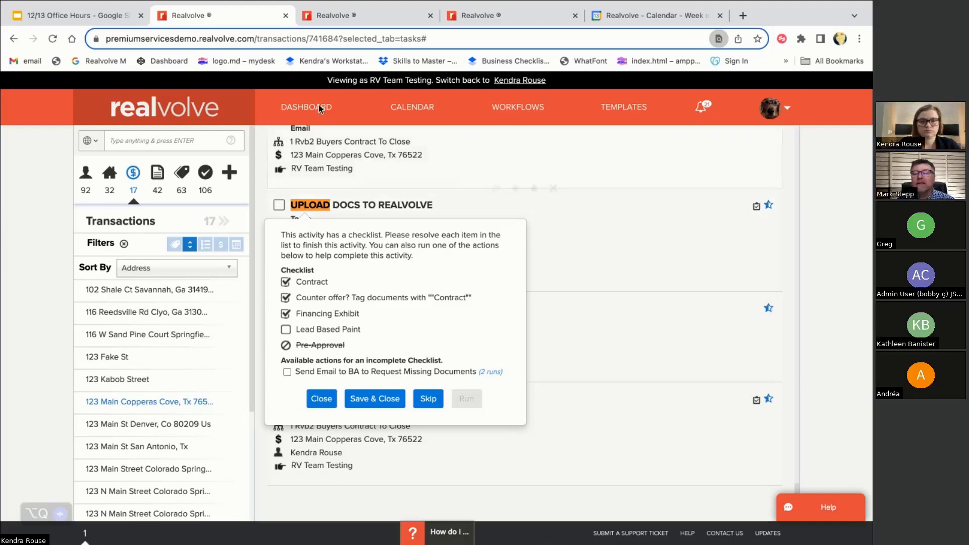
Go to the dashboard and list all 32 properties in the sidebar
{"action": "left_click", "coordinate": [305, 108]}
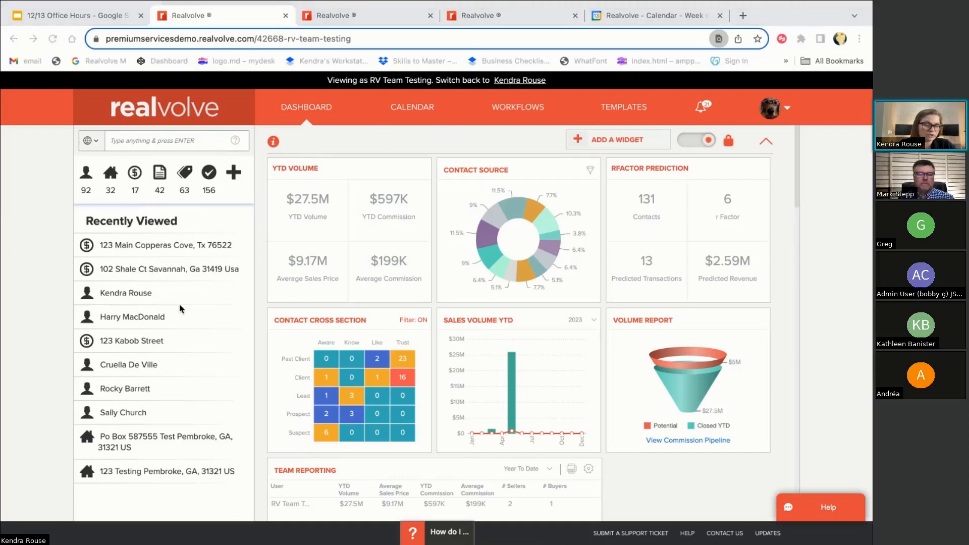
{"action": "left_click", "coordinate": [109, 176]}
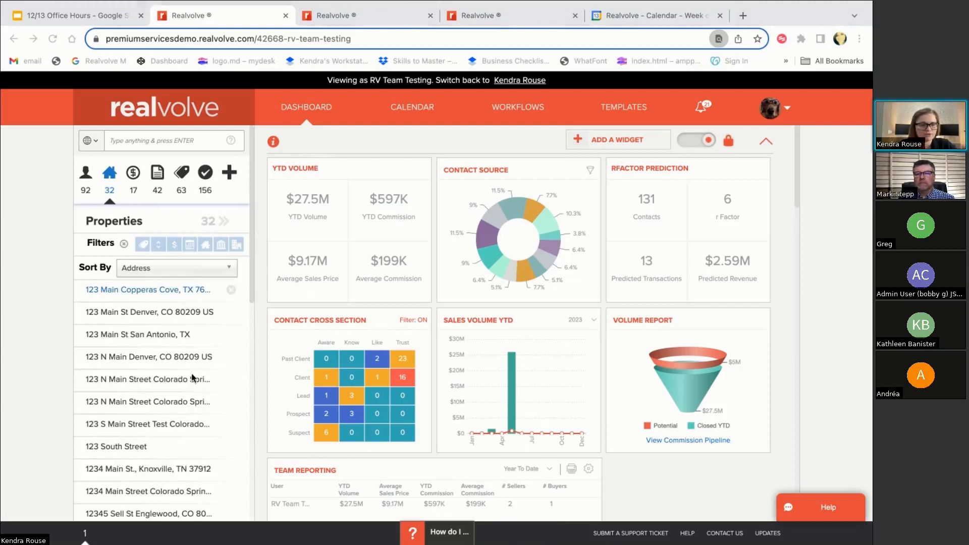
{"action": "left_click", "coordinate": [136, 292]}
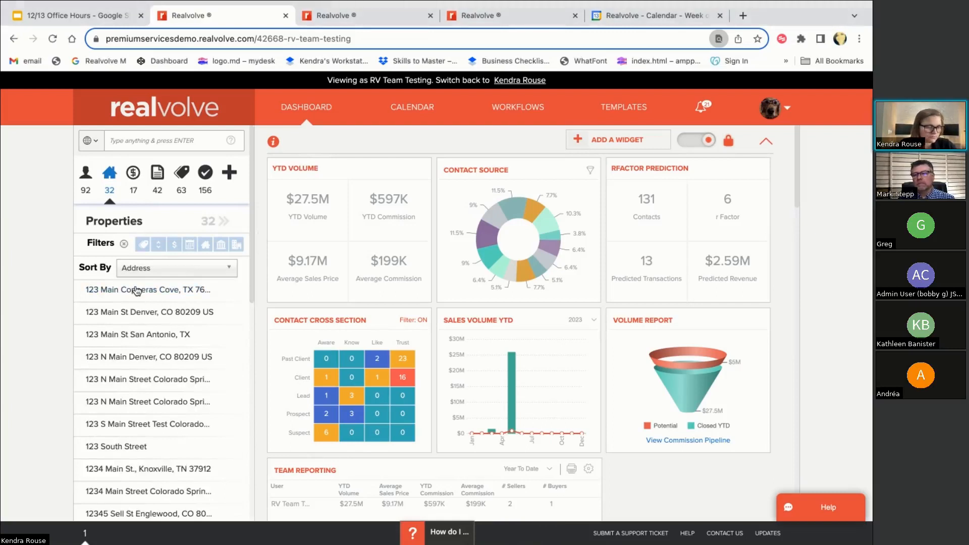
Open the 123 Main Copperas Cove property, then bring the workflow editor tab forward
{"action": "left_click", "coordinate": [137, 291]}
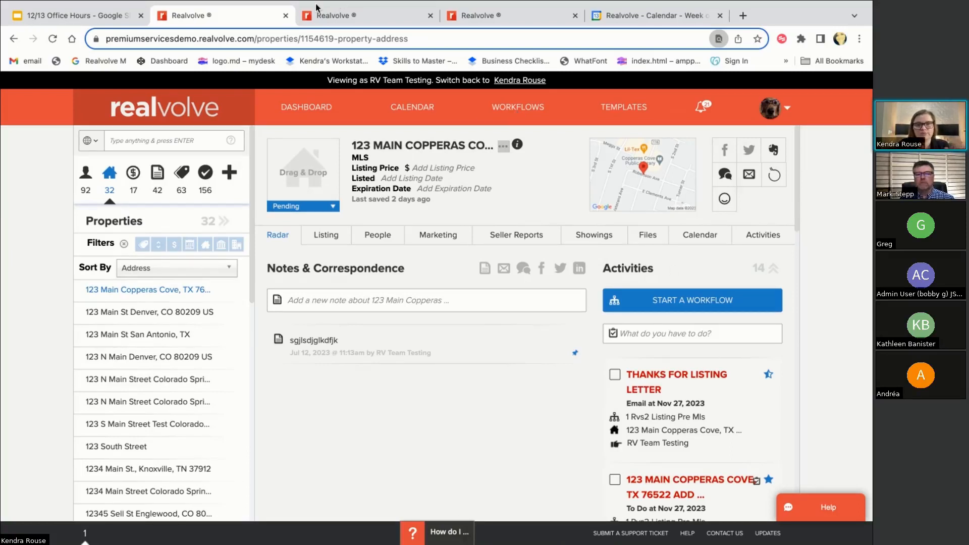
{"action": "left_click", "coordinate": [338, 7]}
Search workflows for 'pre' and open 1RVS2 Listing Pre-MLS
{"action": "left_click", "coordinate": [517, 108]}
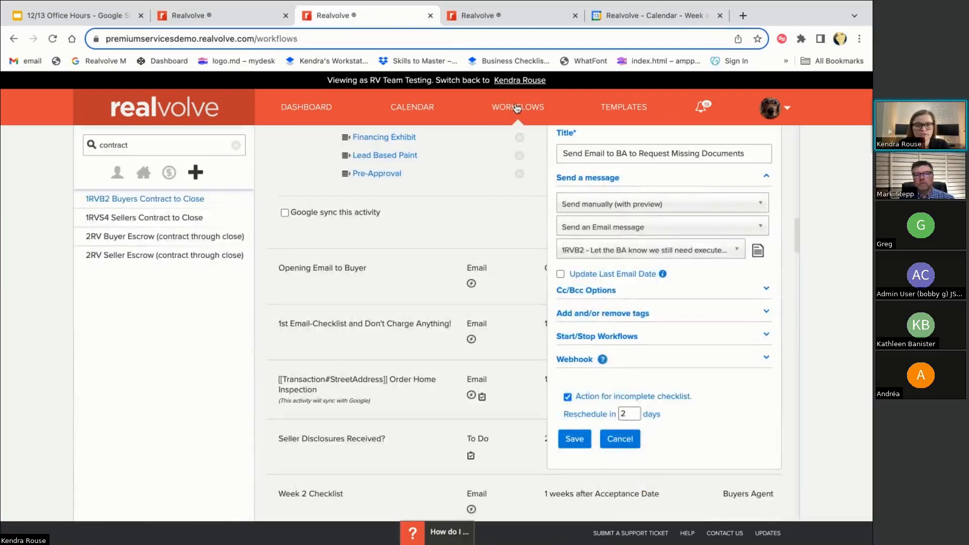
{"action": "left_click", "coordinate": [196, 146]}
{"action": "type", "text": "pre"}
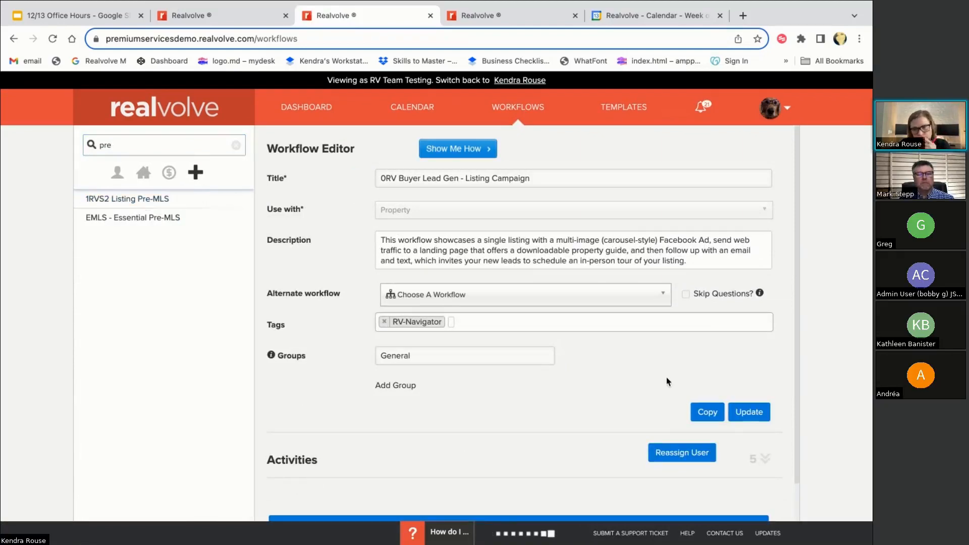
{"action": "scroll", "coordinate": [770, 454], "scroll_direction": "down", "scroll_amount": 2}
{"action": "left_click", "coordinate": [757, 419]}
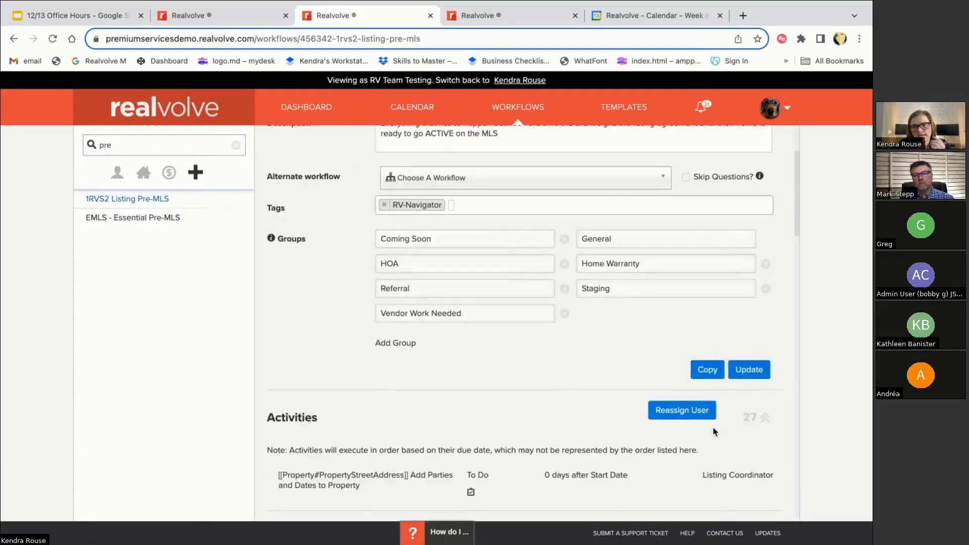
Open the Thanks for Listing Letter activity for editing and select its title
{"action": "scroll", "coordinate": [715, 431], "scroll_direction": "down", "scroll_amount": 3}
{"action": "scroll", "coordinate": [532, 349], "scroll_direction": "down", "scroll_amount": 2}
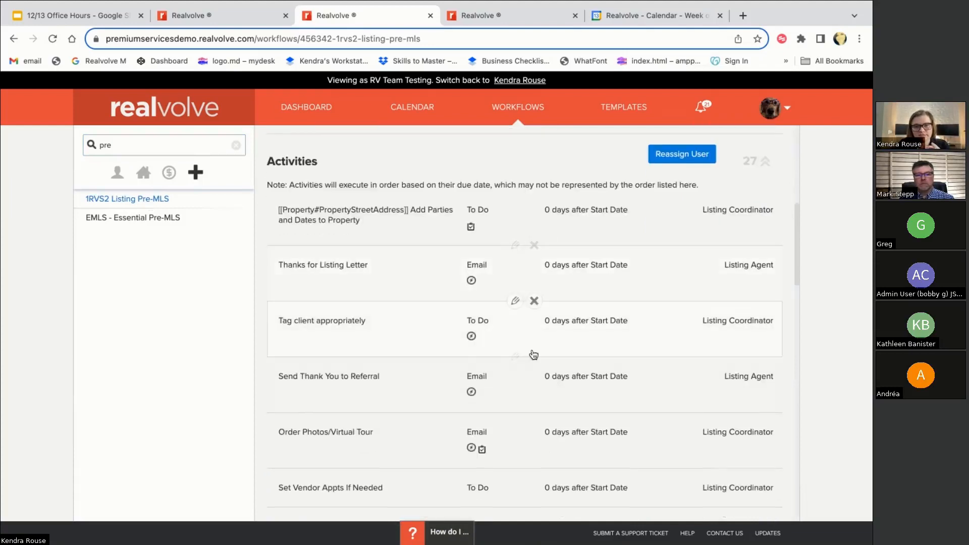
{"action": "left_click", "coordinate": [515, 247]}
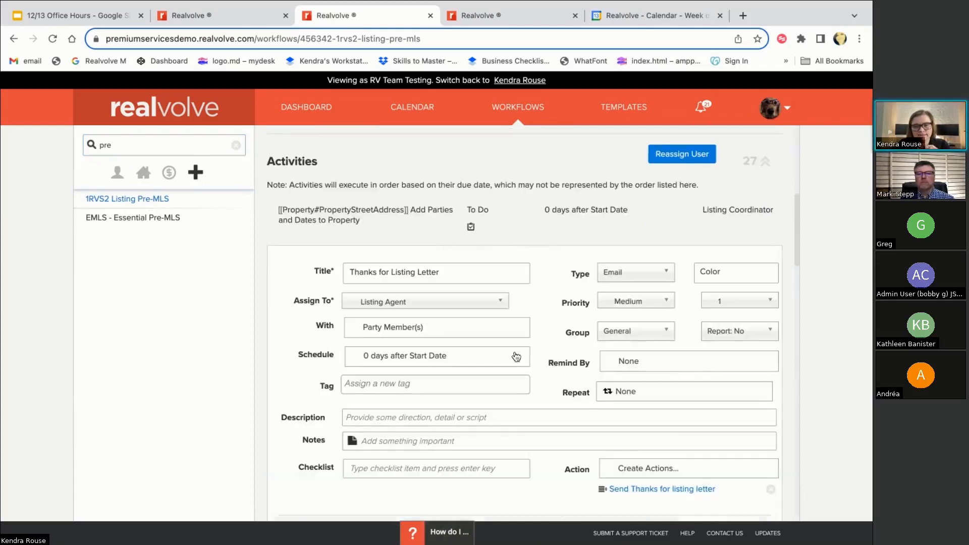
{"action": "scroll", "coordinate": [516, 357], "scroll_direction": "down", "scroll_amount": 1}
{"action": "left_click", "coordinate": [754, 272]}
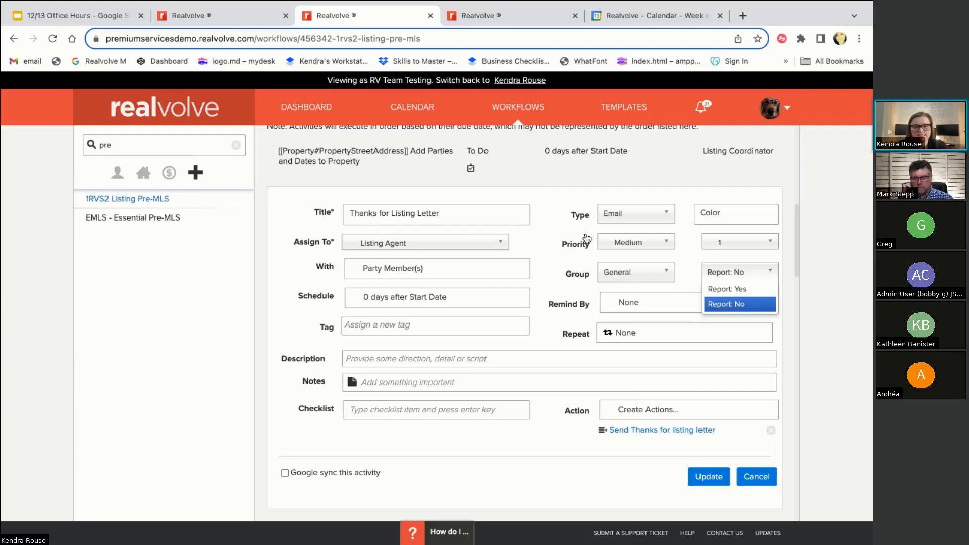
{"action": "left_click", "coordinate": [455, 208]}
{"action": "left_click_drag", "start_coordinate": [452, 212], "coordinate": [347, 214]}
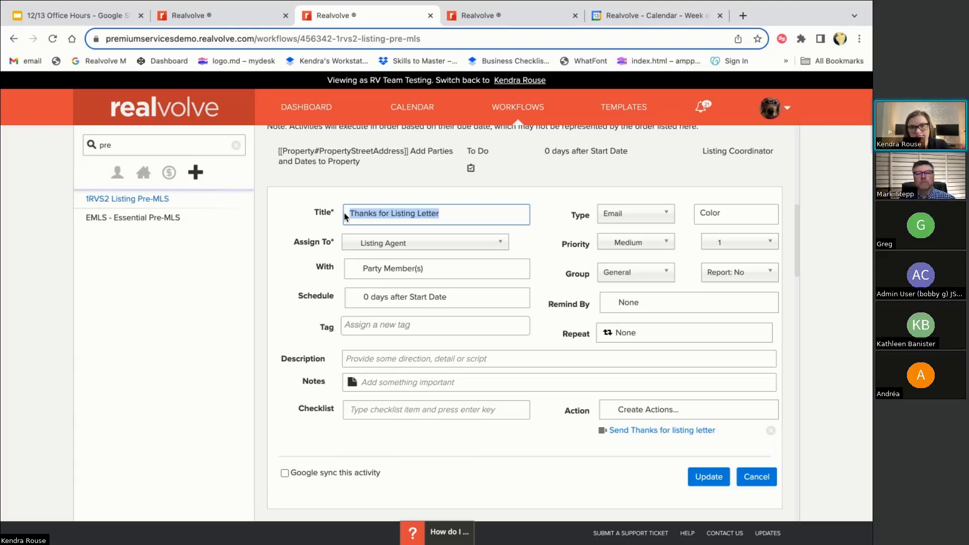
Set Report: Yes on Thanks for Listing Letter, then cancel the edit
{"action": "left_click", "coordinate": [452, 211]}
{"action": "left_click", "coordinate": [457, 215]}
{"action": "scroll", "coordinate": [490, 239], "scroll_direction": "up", "scroll_amount": 1}
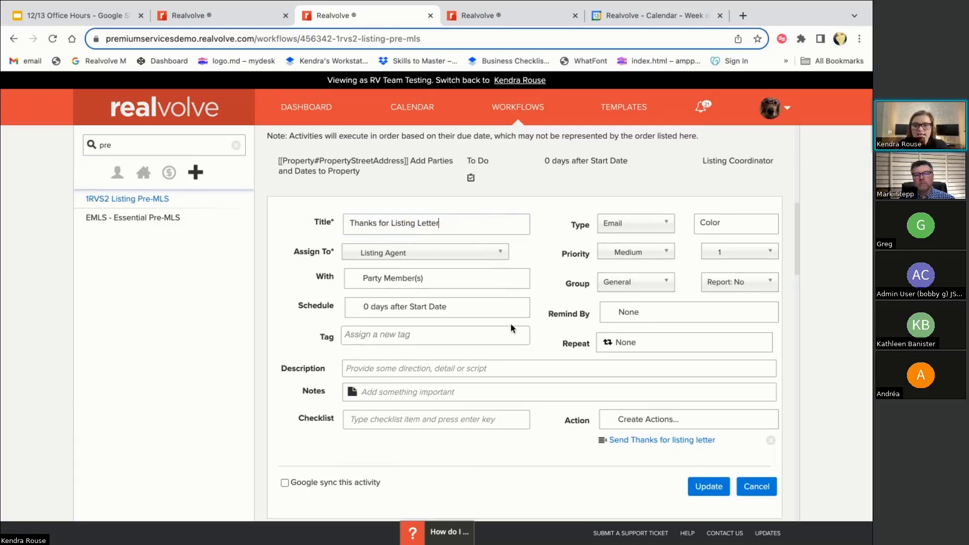
{"action": "left_click", "coordinate": [736, 282]}
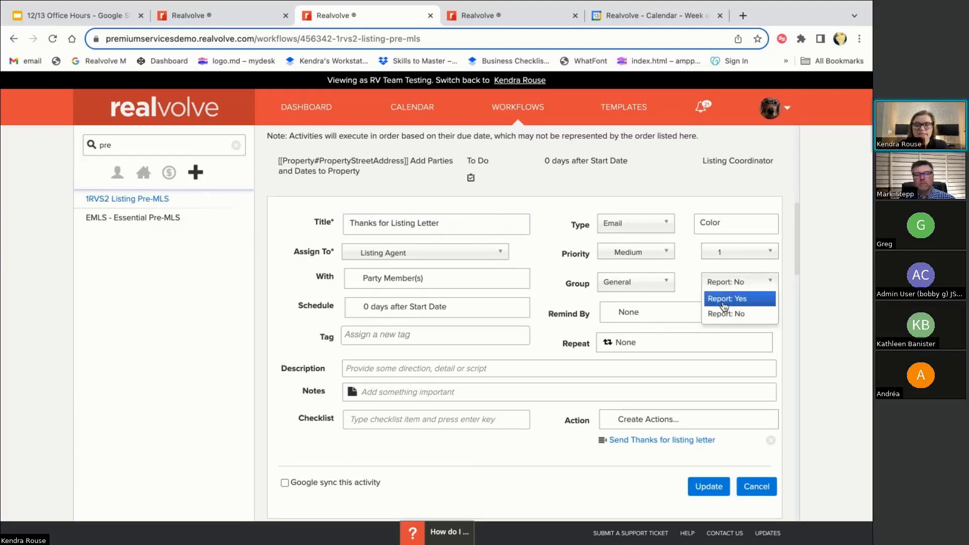
{"action": "left_click", "coordinate": [725, 303]}
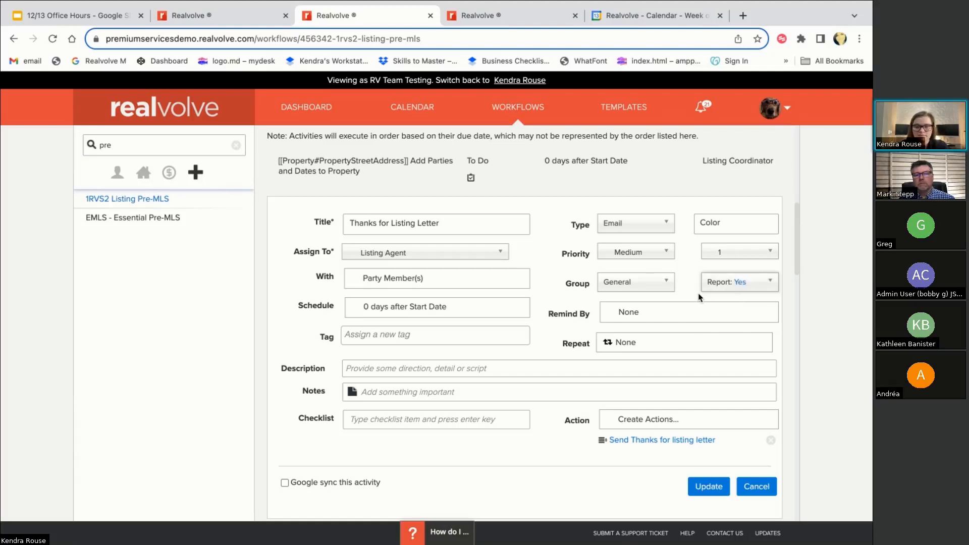
{"action": "left_click", "coordinate": [460, 226]}
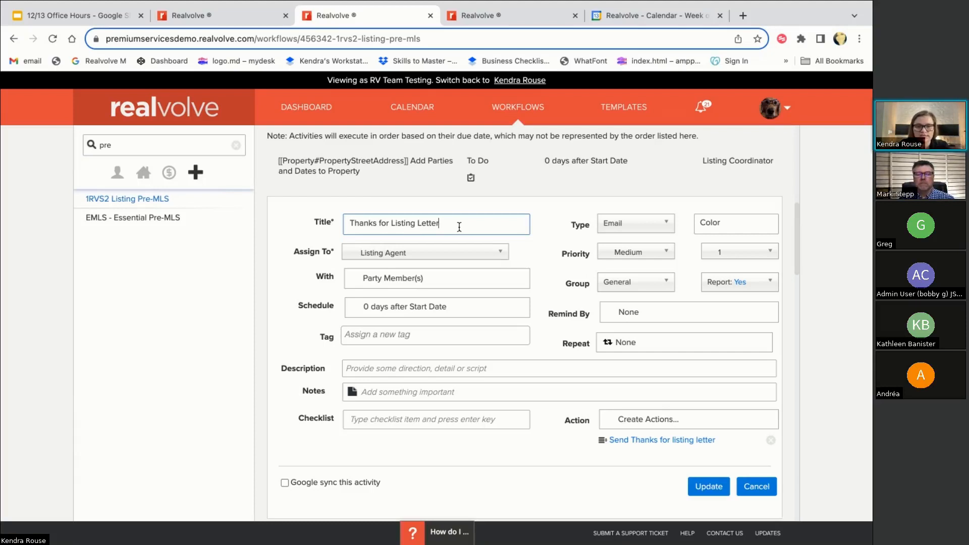
{"action": "left_click", "coordinate": [351, 224]}
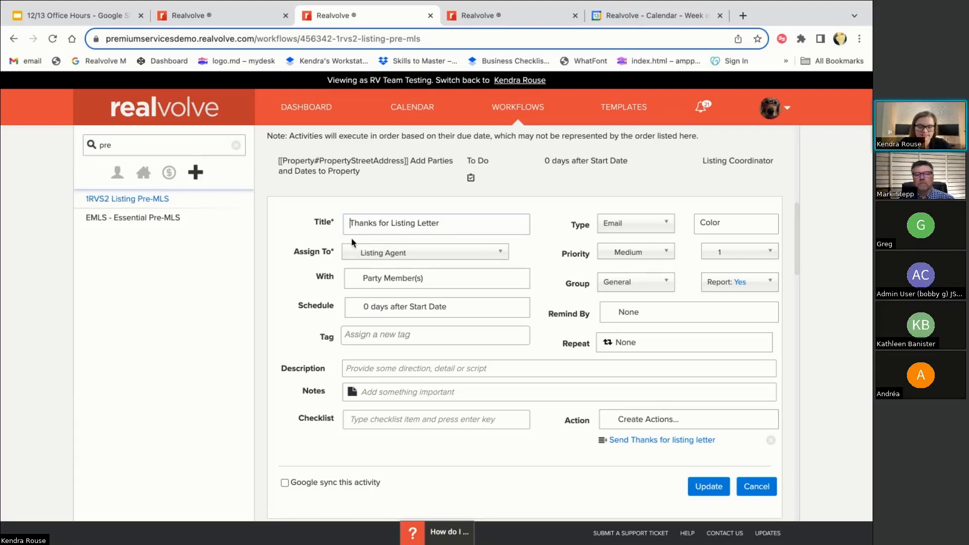
{"action": "left_click", "coordinate": [756, 486]}
Update the Order Photos/Virtual Tour activity unchanged and return to the property page
{"action": "scroll", "coordinate": [535, 385], "scroll_direction": "down", "scroll_amount": 3}
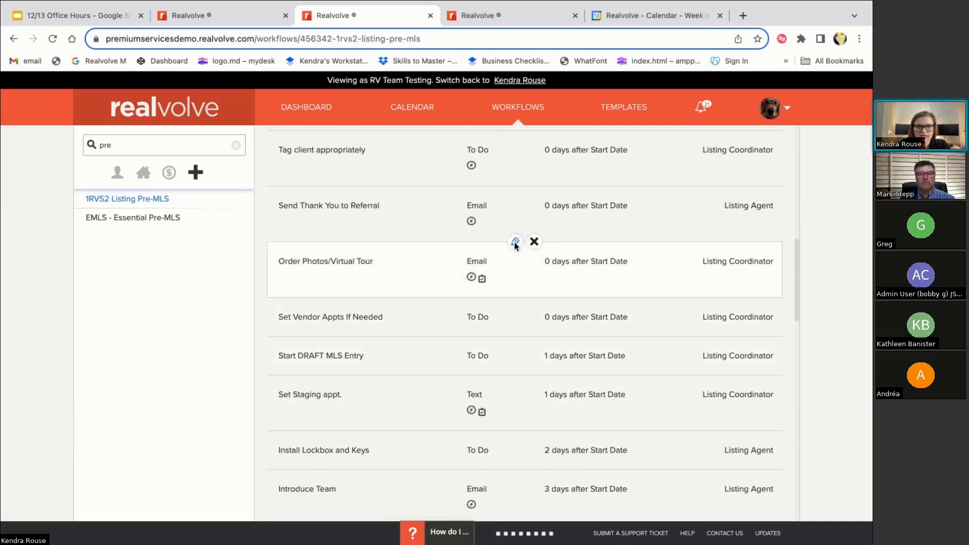
{"action": "left_click", "coordinate": [516, 245]}
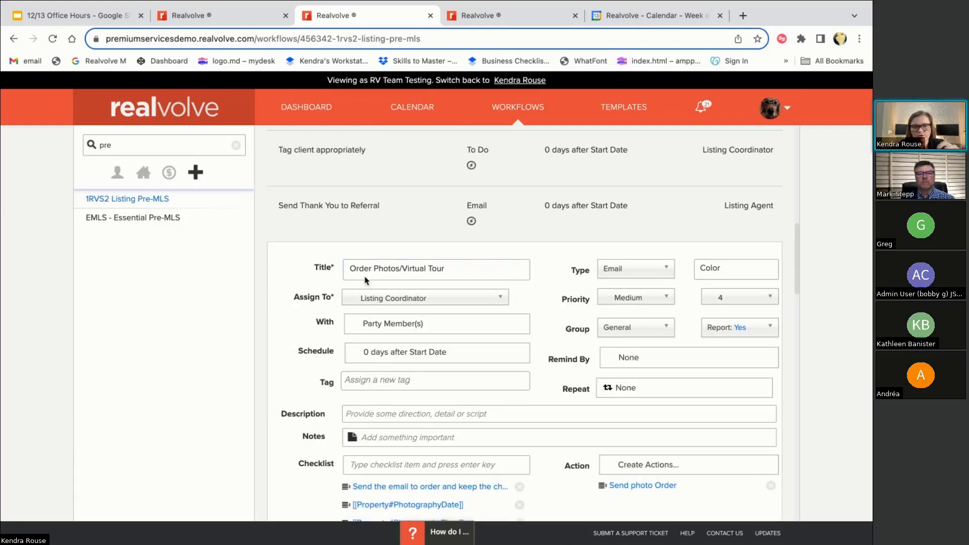
{"action": "double_click", "coordinate": [370, 269]}
{"action": "left_click", "coordinate": [372, 269]}
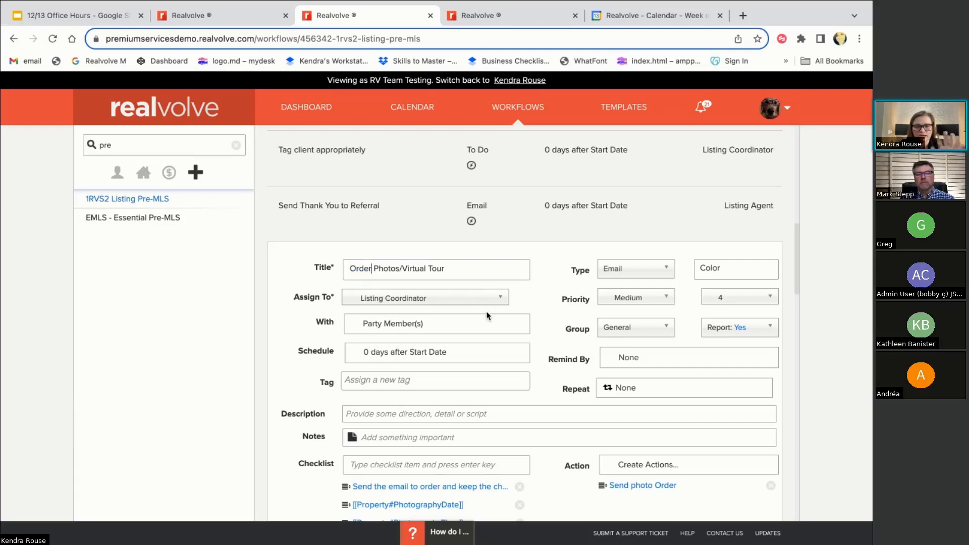
{"action": "scroll", "coordinate": [488, 318], "scroll_direction": "down", "scroll_amount": 1}
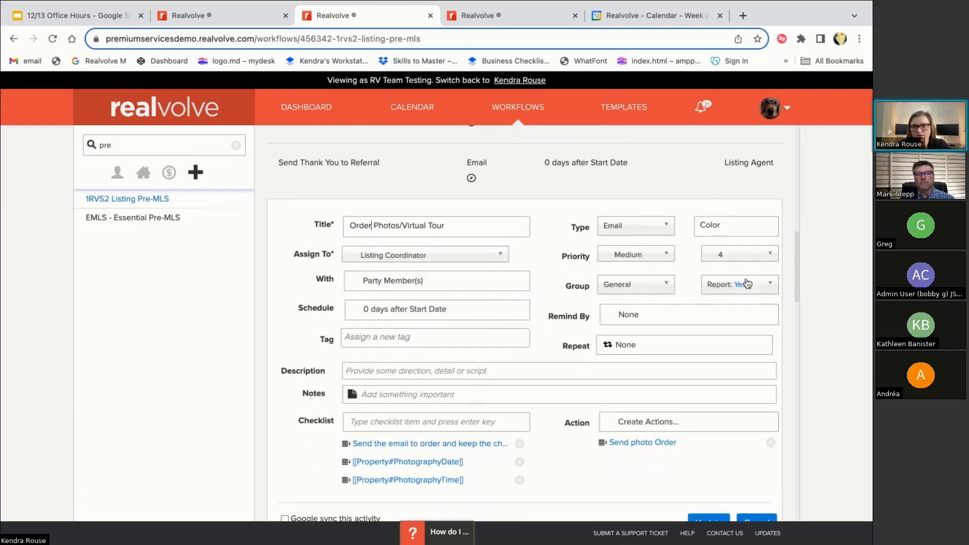
{"action": "scroll", "coordinate": [732, 268], "scroll_direction": "down", "scroll_amount": 1}
{"action": "left_click", "coordinate": [708, 481]}
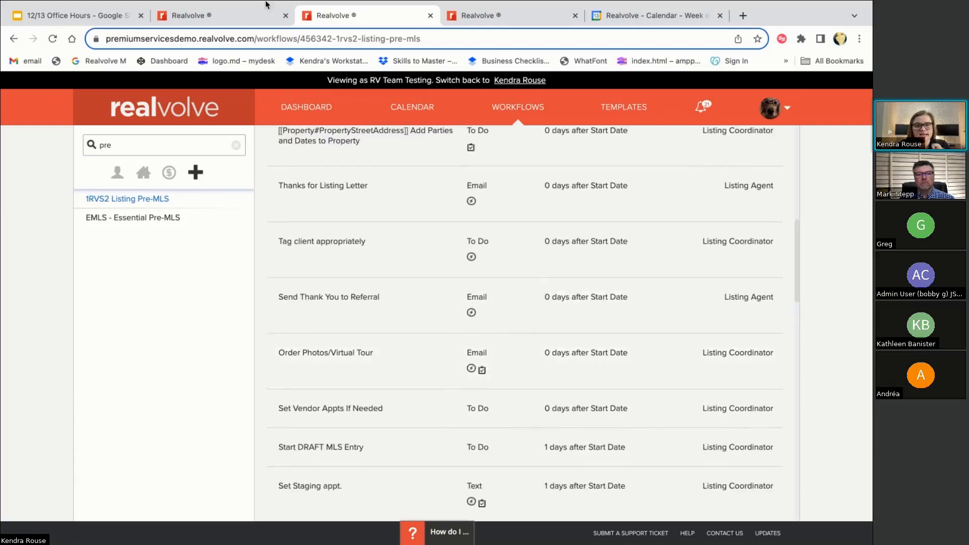
{"action": "left_click", "coordinate": [236, 16]}
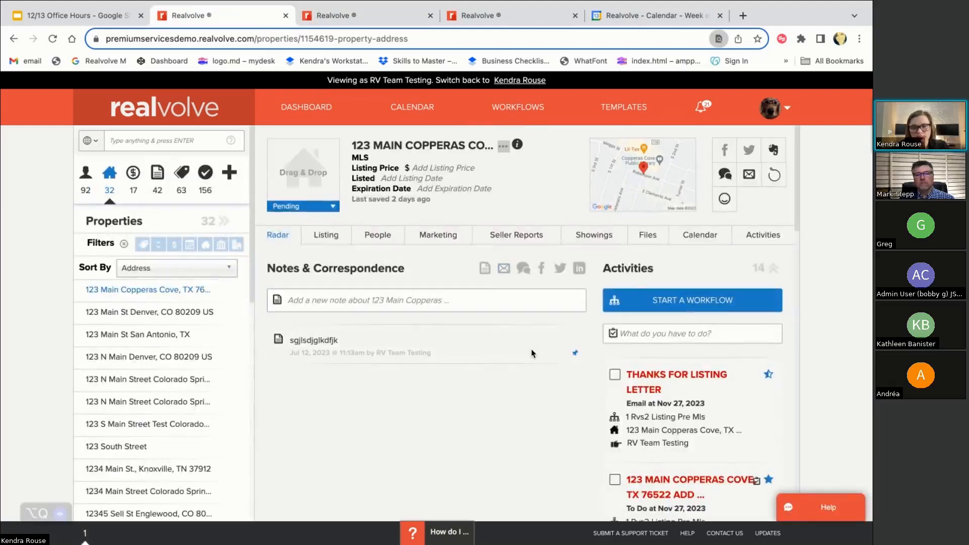
{"action": "left_click", "coordinate": [519, 240]}
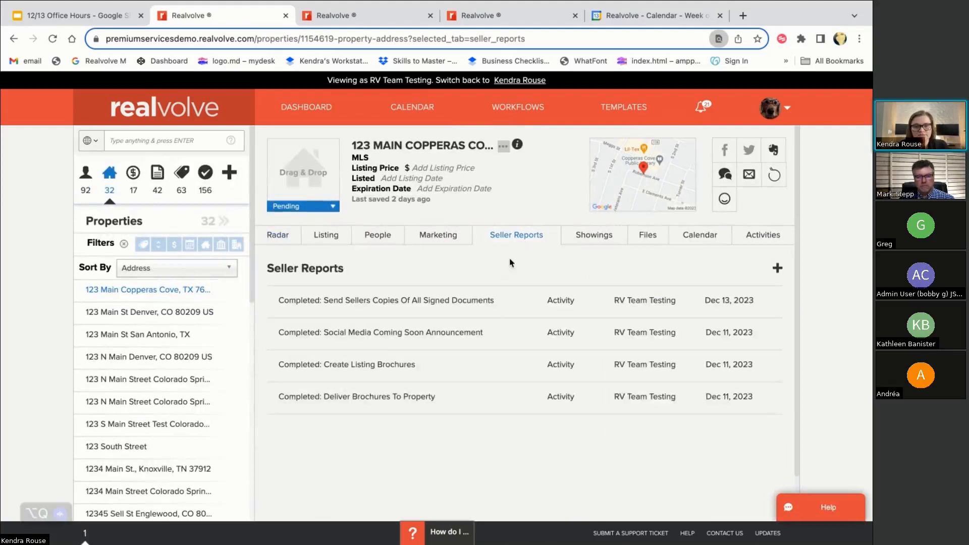
{"action": "mouse_move", "coordinate": [301, 313]}
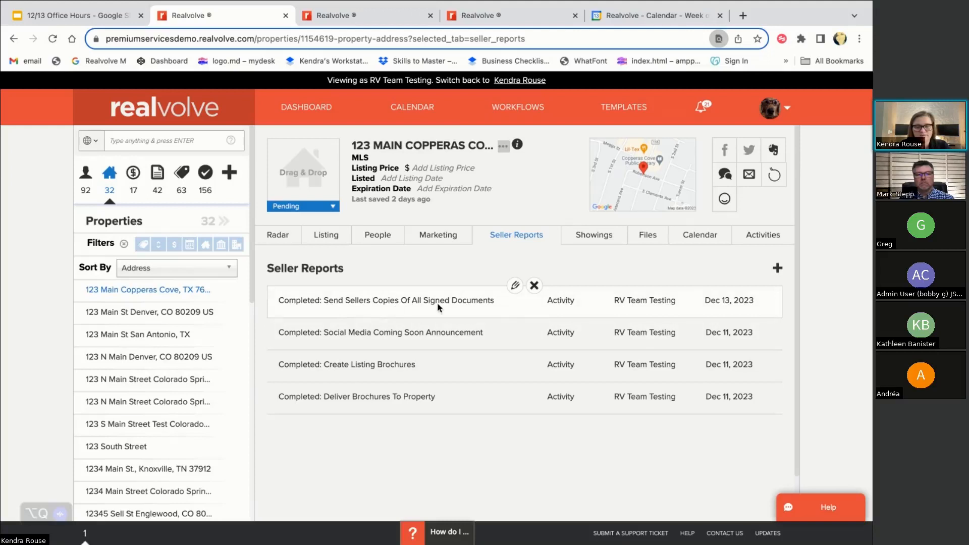
{"action": "left_click_drag", "start_coordinate": [499, 304], "coordinate": [324, 302]}
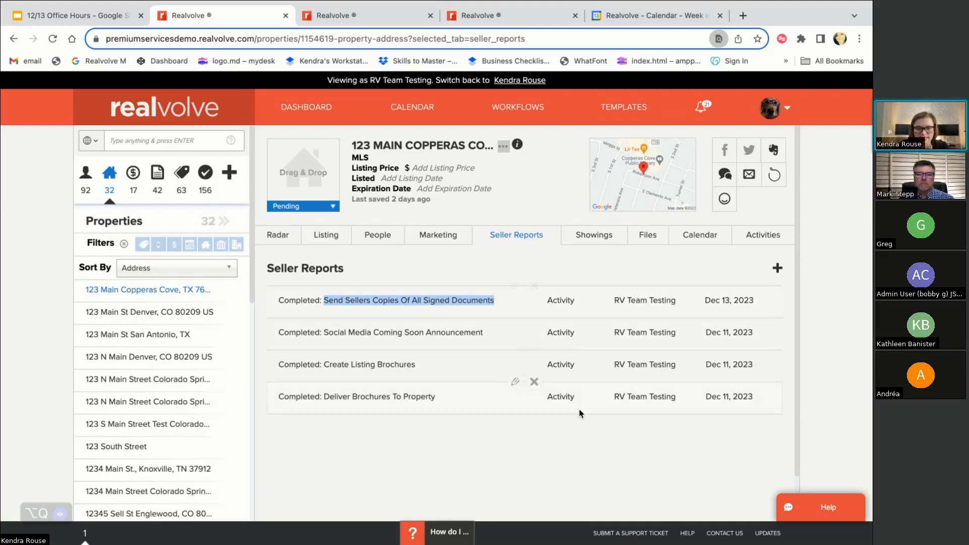
{"action": "left_click", "coordinate": [565, 432]}
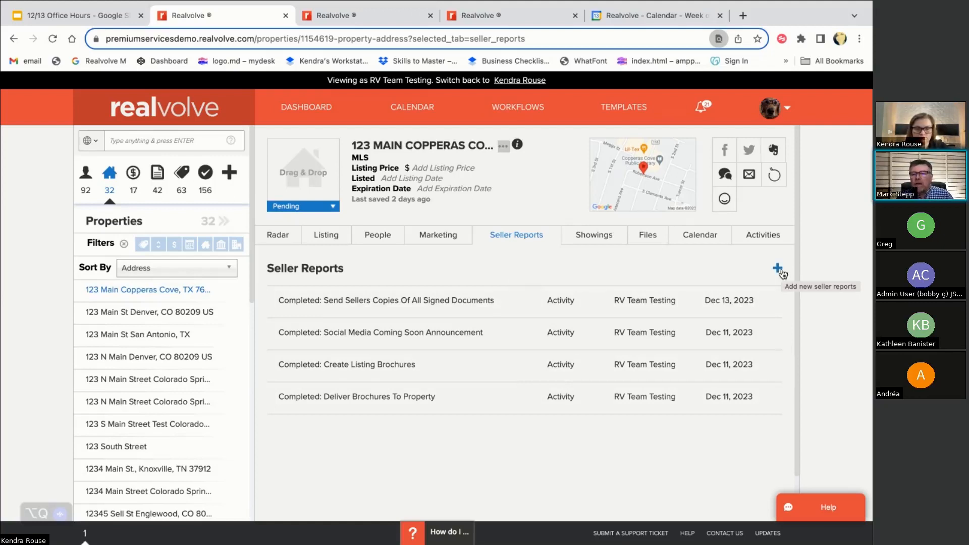
{"action": "left_click", "coordinate": [778, 268]}
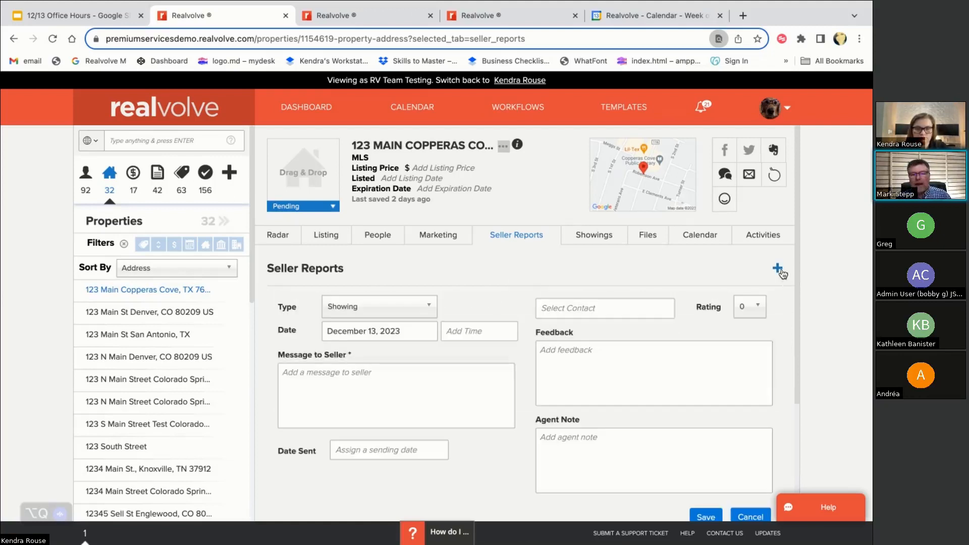
{"action": "scroll", "coordinate": [757, 429], "scroll_direction": "down", "scroll_amount": 1}
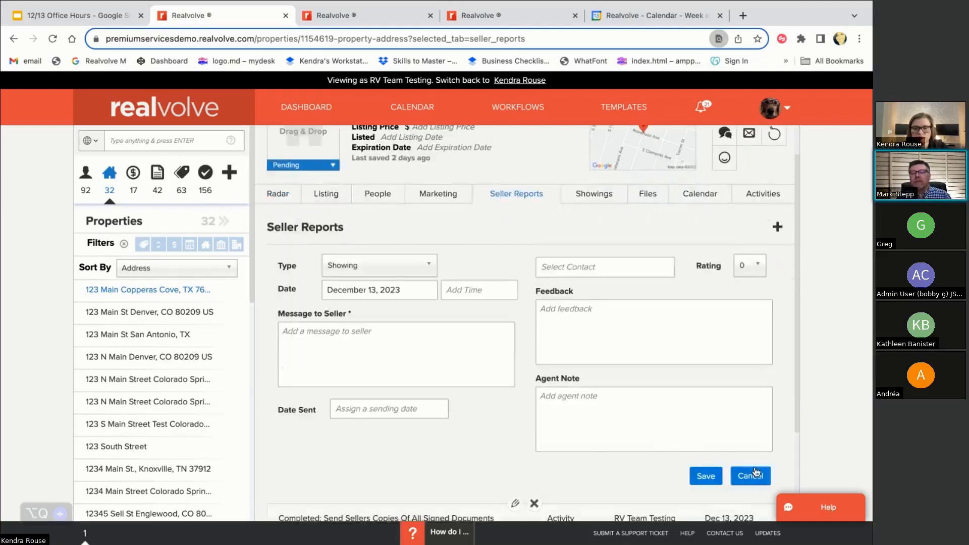
{"action": "left_click", "coordinate": [755, 473]}
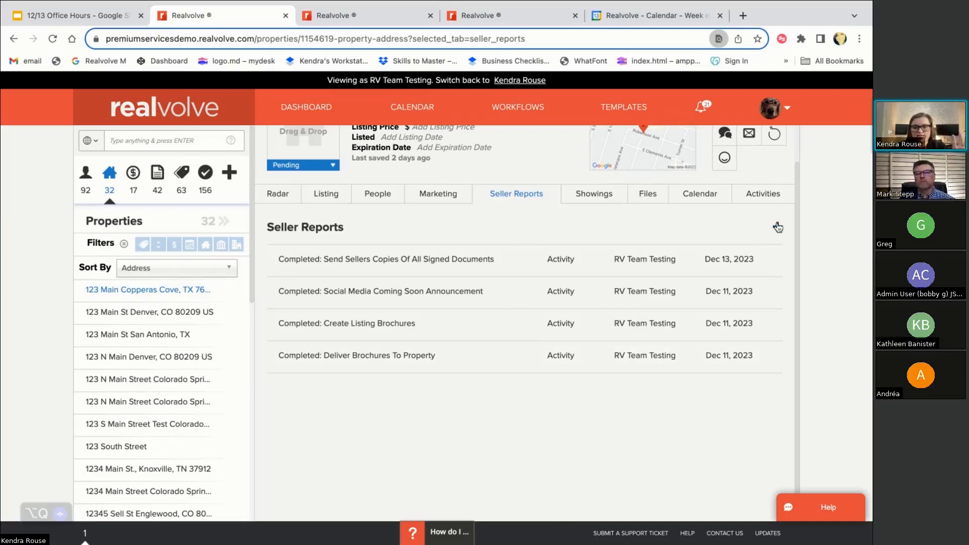
Create an Open House seller report with the message '13 people attended' and save it
{"action": "left_click", "coordinate": [777, 227]}
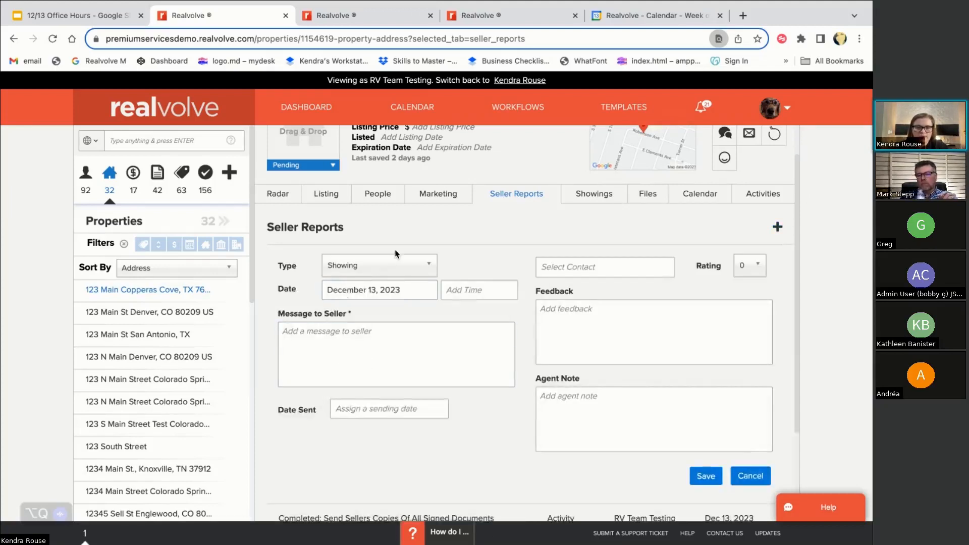
{"action": "left_click", "coordinate": [396, 266]}
{"action": "left_click", "coordinate": [383, 365]}
{"action": "left_click", "coordinate": [337, 345]}
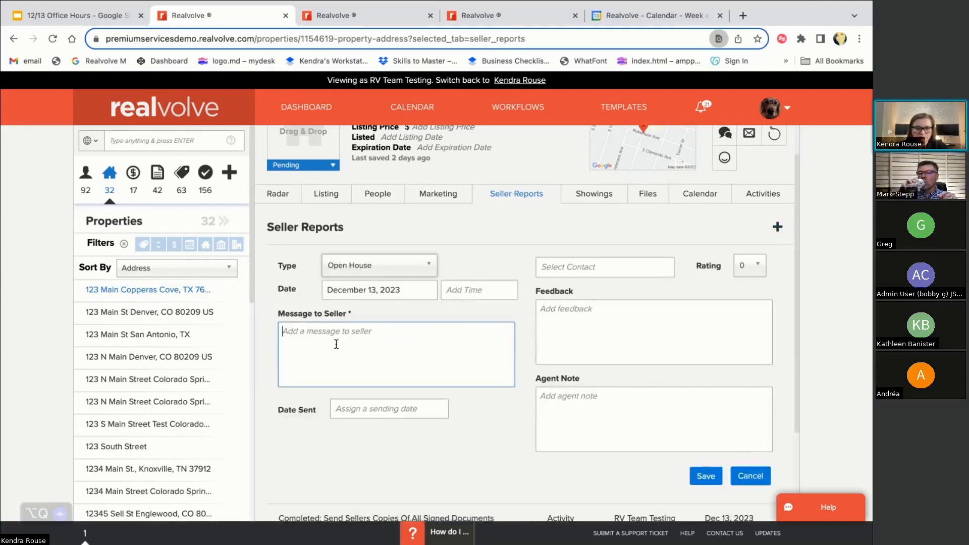
{"action": "type", "text": "13 peop"}
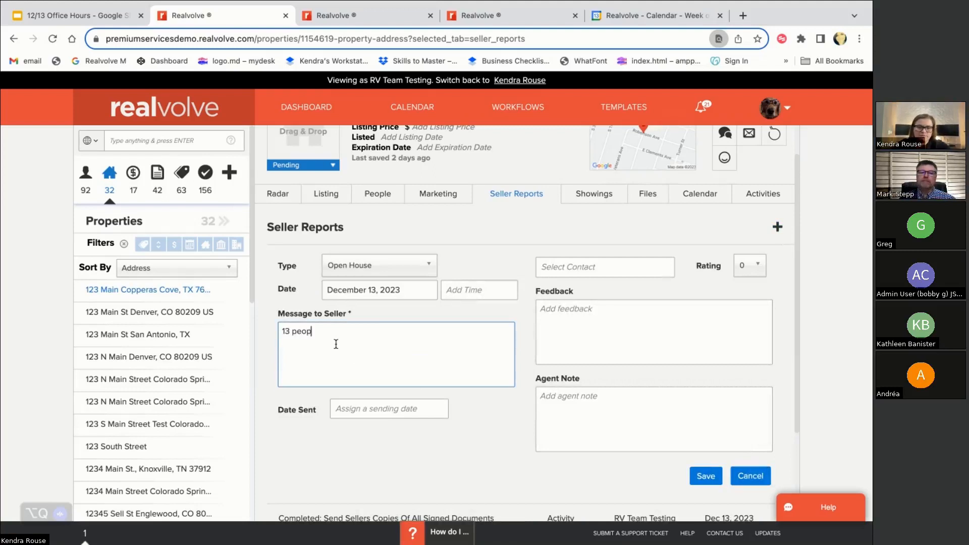
{"action": "type", "text": "le attended"}
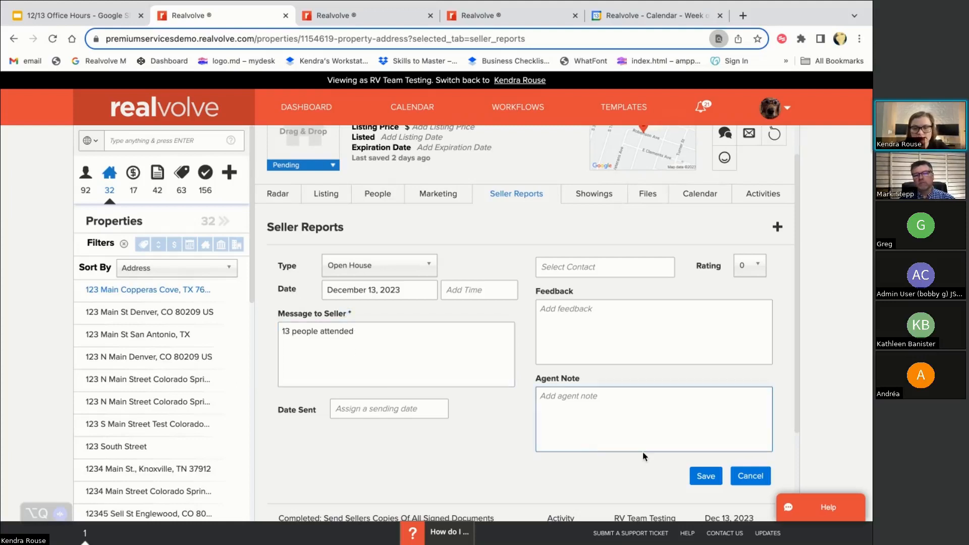
{"action": "left_click", "coordinate": [704, 477]}
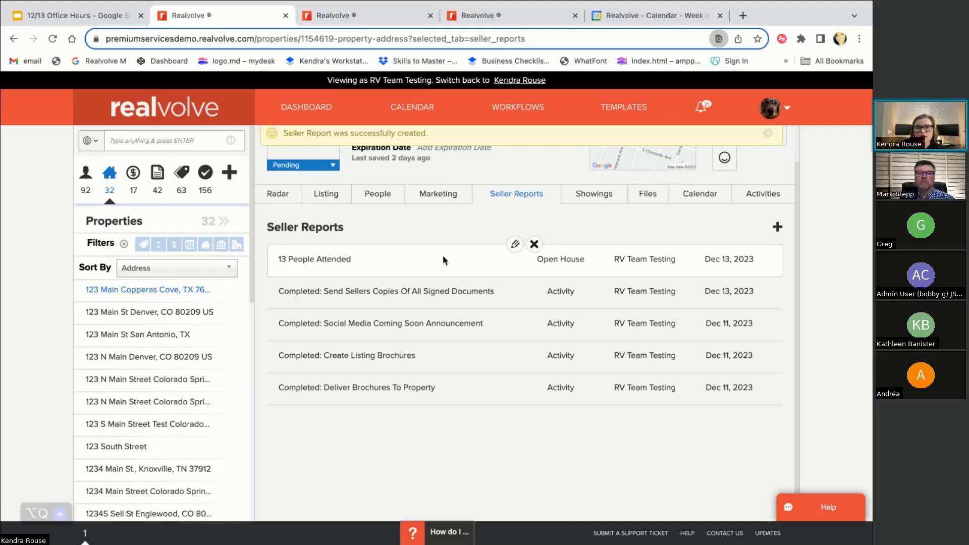
Scroll the property page to review the new 13 People Attended Open House report
{"action": "scroll", "coordinate": [507, 292], "scroll_direction": "up", "scroll_amount": 1}
{"action": "scroll", "coordinate": [507, 292], "scroll_direction": "down", "scroll_amount": 1}
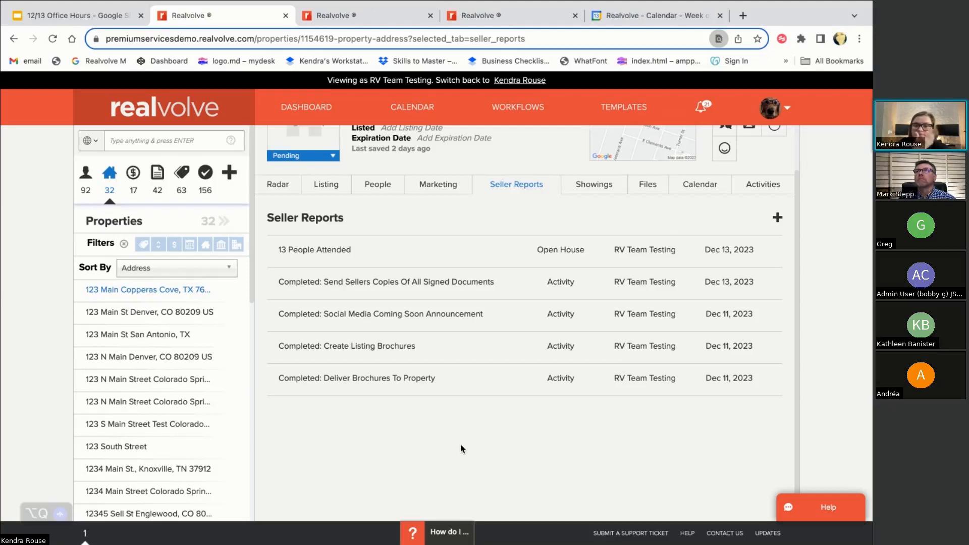
Filter templates by 'seller report' and open the 1RVS2 Seller Report template
{"action": "left_click", "coordinate": [462, 12]}
{"action": "left_click", "coordinate": [202, 151]}
{"action": "type", "text": "seller report"}
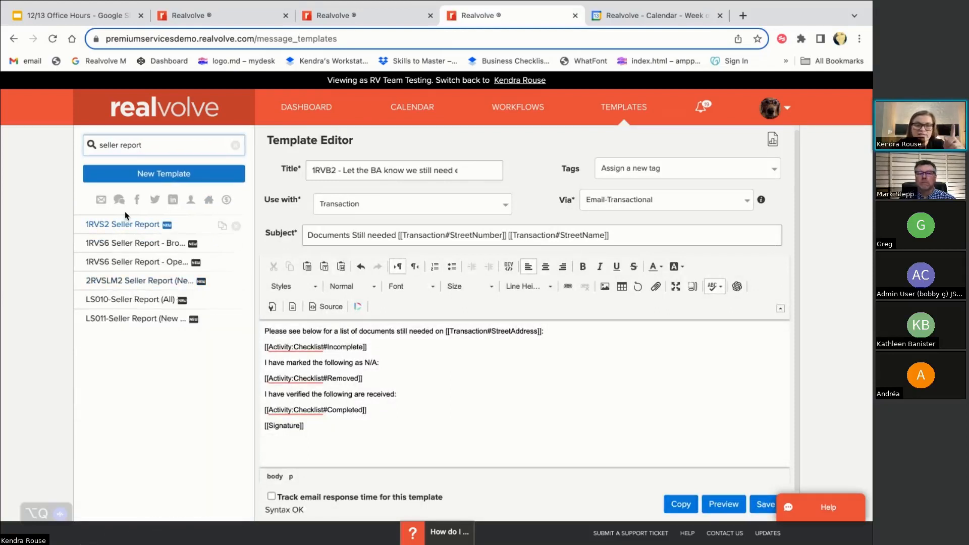
{"action": "left_click", "coordinate": [123, 225]}
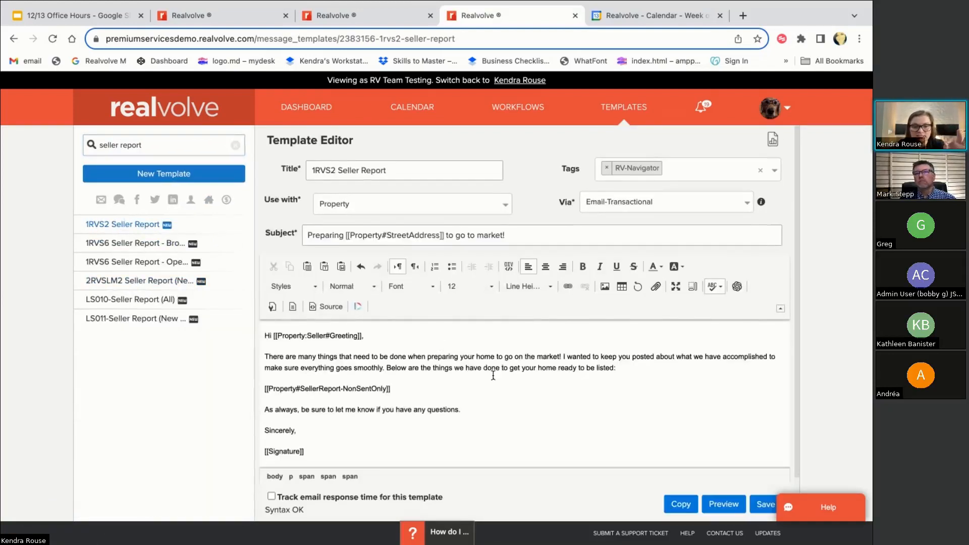
Add a line after the seller report merge field, typing then deleting '[[sellerrep'
{"action": "scroll", "coordinate": [493, 376], "scroll_direction": "down", "scroll_amount": 1}
{"action": "left_click", "coordinate": [414, 343]}
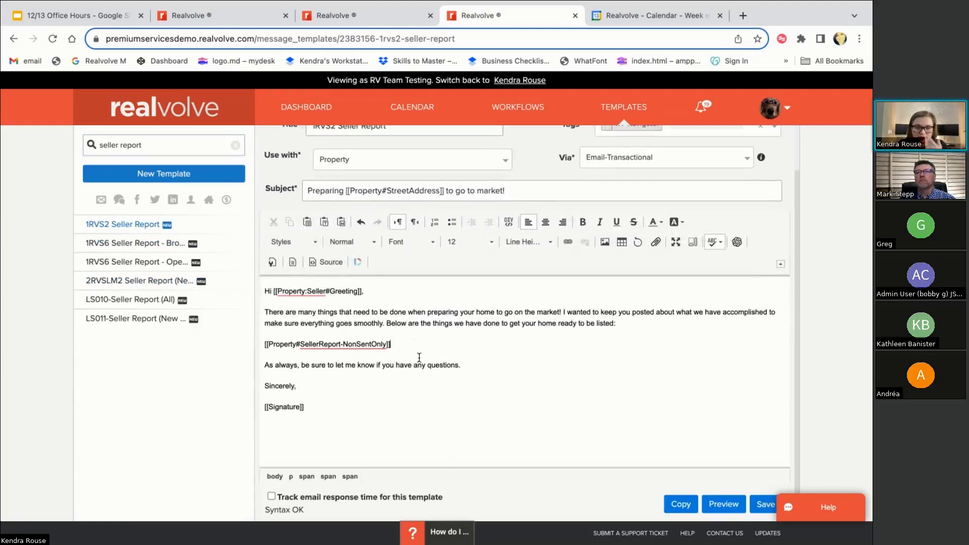
{"action": "key", "text": "Return"}
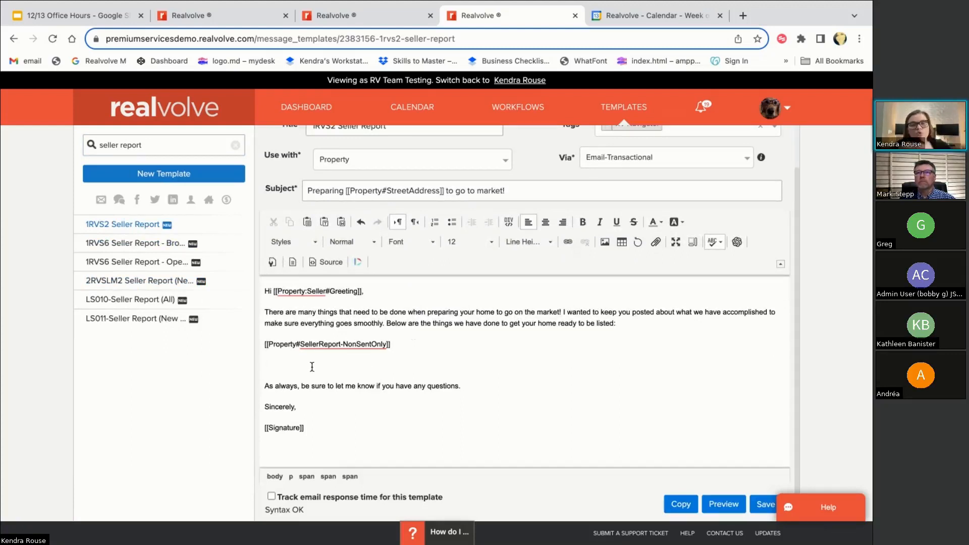
{"action": "scroll", "coordinate": [323, 376], "scroll_direction": "down", "scroll_amount": 1}
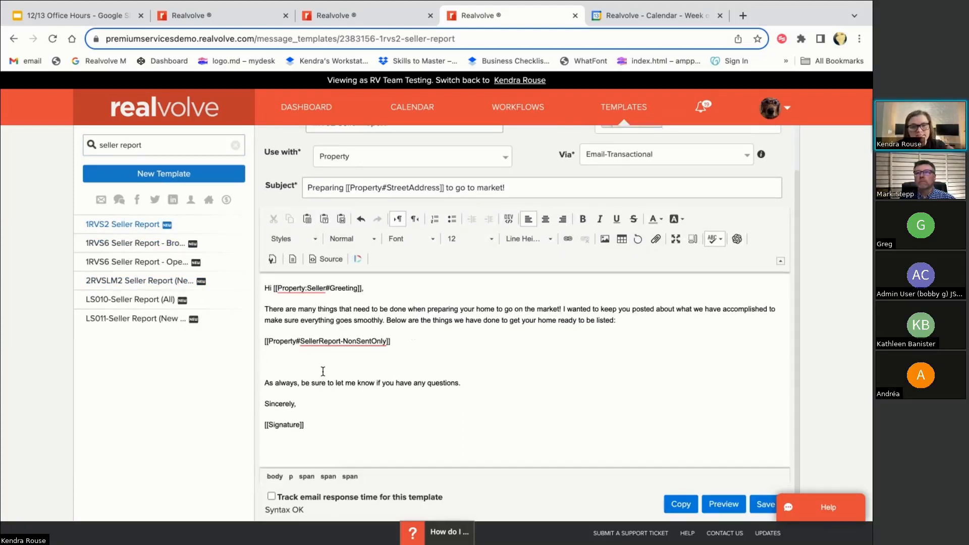
{"action": "left_click", "coordinate": [173, 384]}
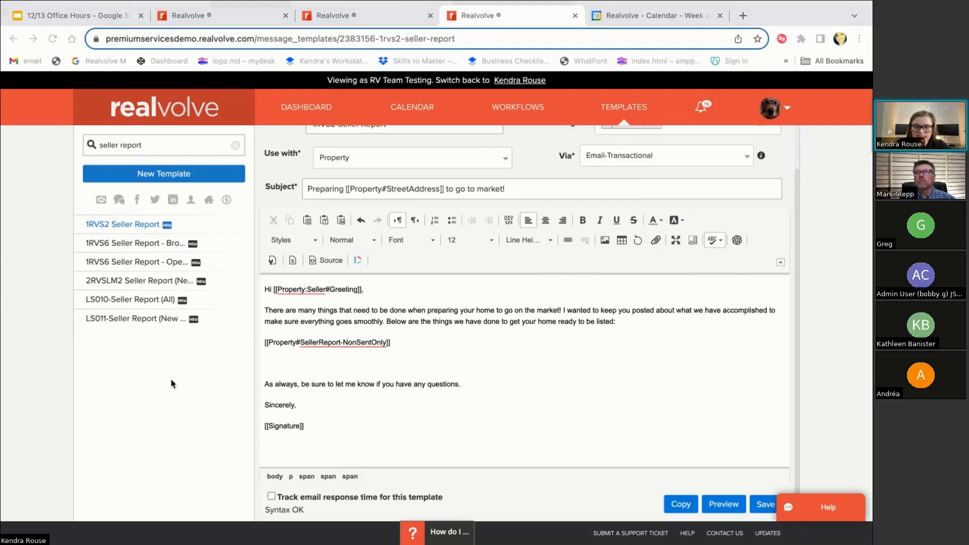
{"action": "left_click", "coordinate": [288, 360]}
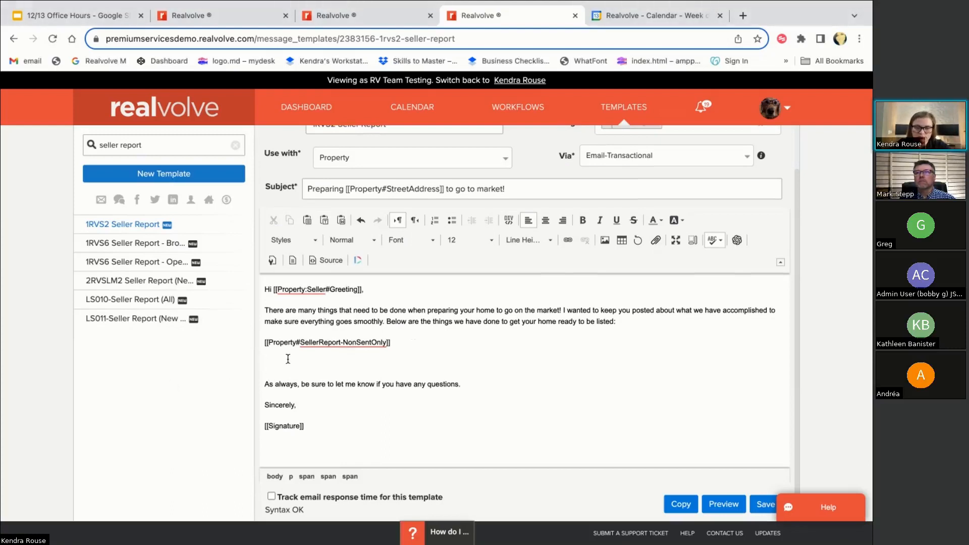
{"action": "type", "text": "[[sellerrep"}
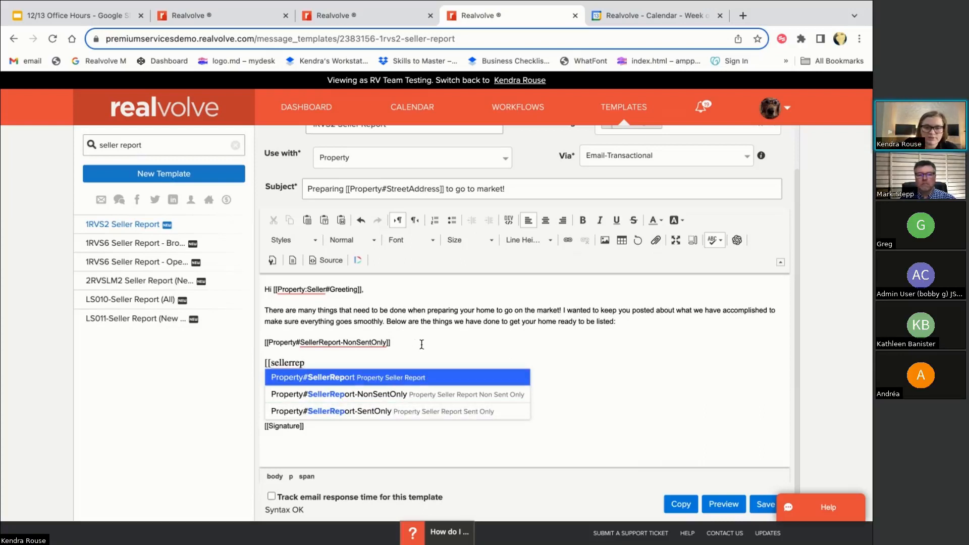
{"action": "left_click_drag", "start_coordinate": [329, 365], "coordinate": [262, 364]}
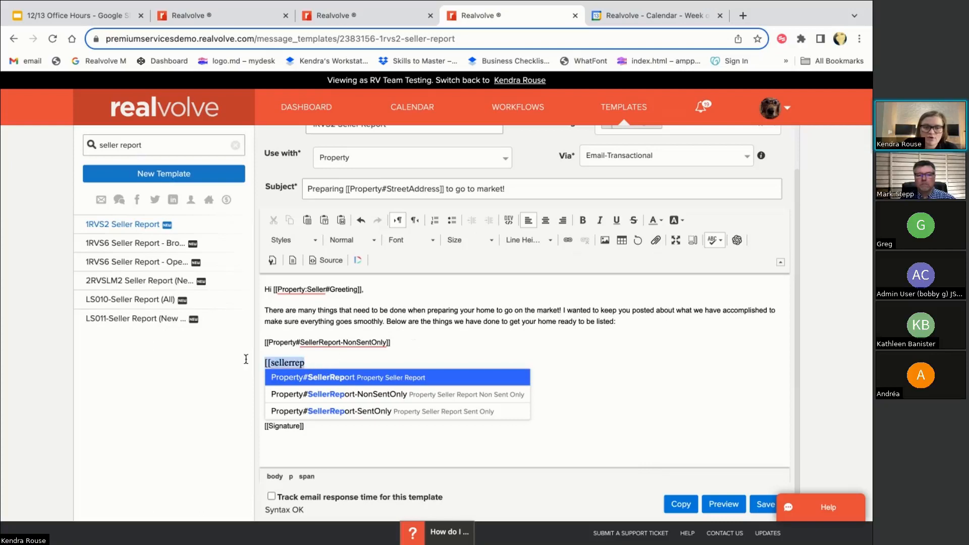
{"action": "key", "text": "BackSpace"}
{"action": "key", "text": "BackSpace"}
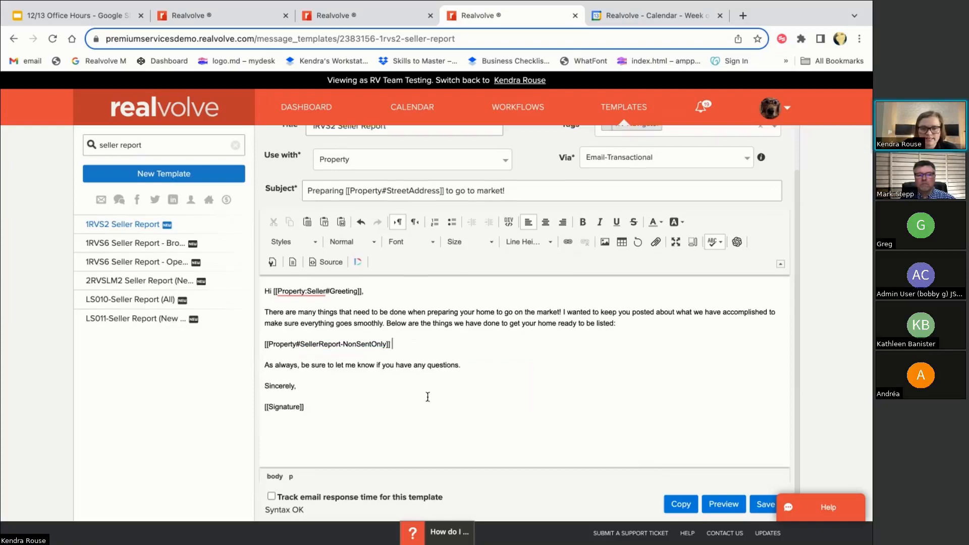
Save the 1RVS2 Seller Report template and return to the Listing Pre-MLS workflow
{"action": "scroll", "coordinate": [427, 393], "scroll_direction": "up", "scroll_amount": 1}
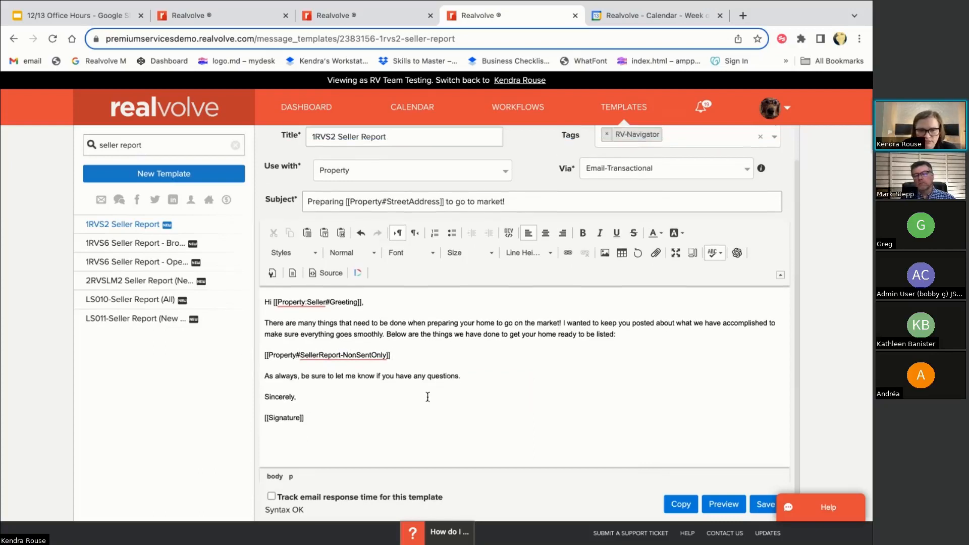
{"action": "scroll", "coordinate": [494, 357], "scroll_direction": "up", "scroll_amount": 2}
{"action": "left_click", "coordinate": [514, 240]}
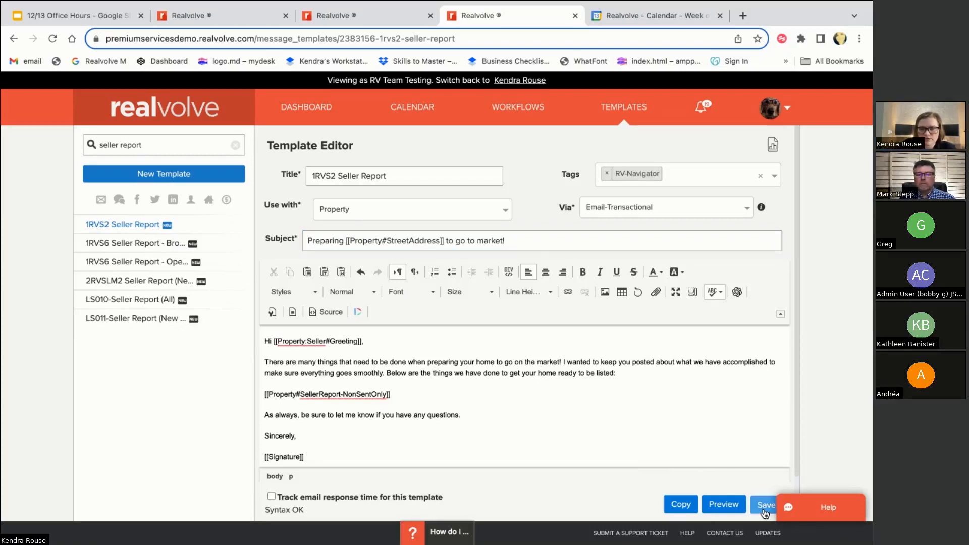
{"action": "left_click", "coordinate": [378, 393]}
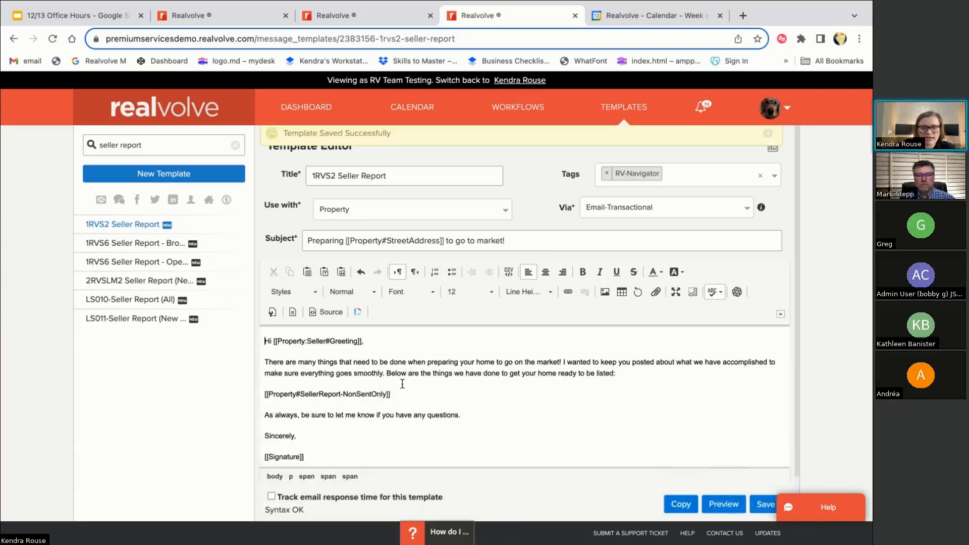
{"action": "left_click", "coordinate": [367, 14]}
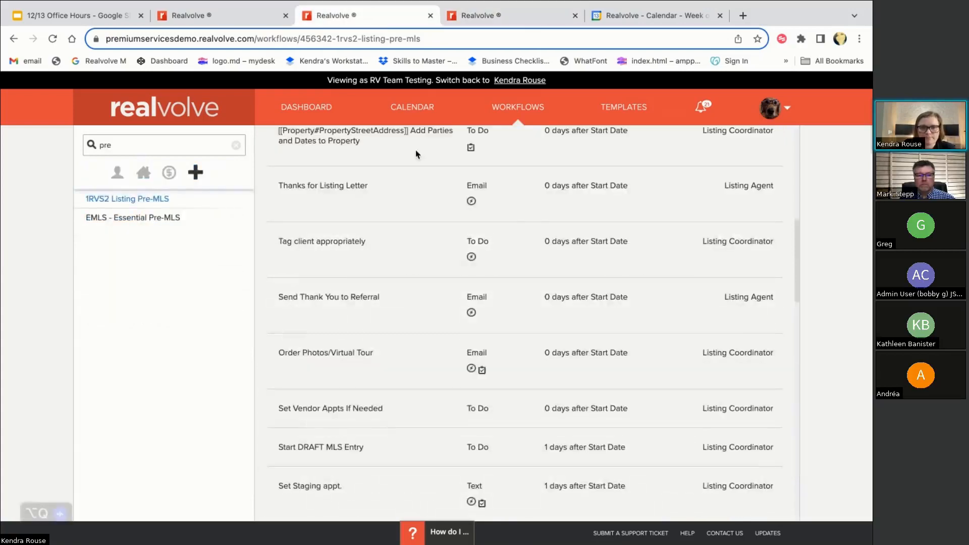
Start a property email using the 1RVS2 Seller Report template
{"action": "left_click", "coordinate": [222, 16]}
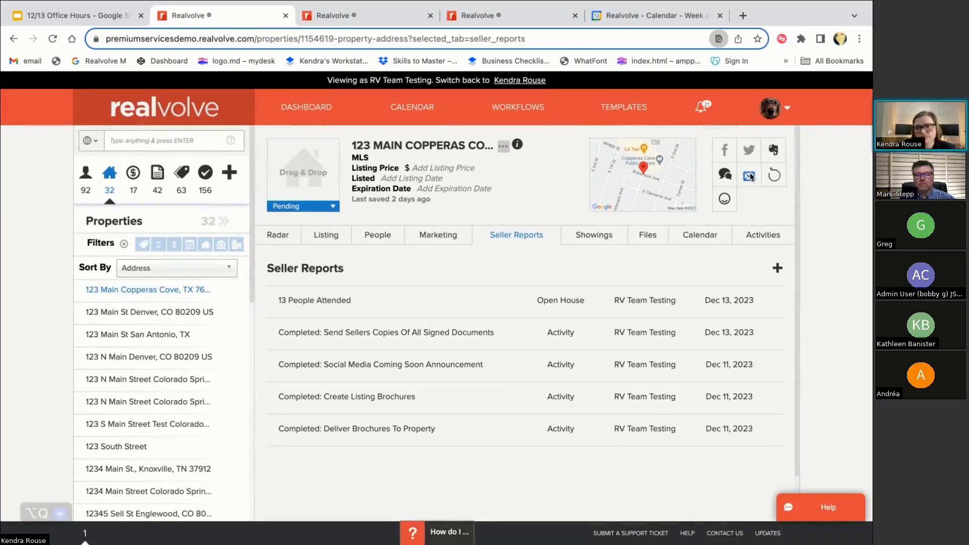
{"action": "left_click", "coordinate": [749, 174]}
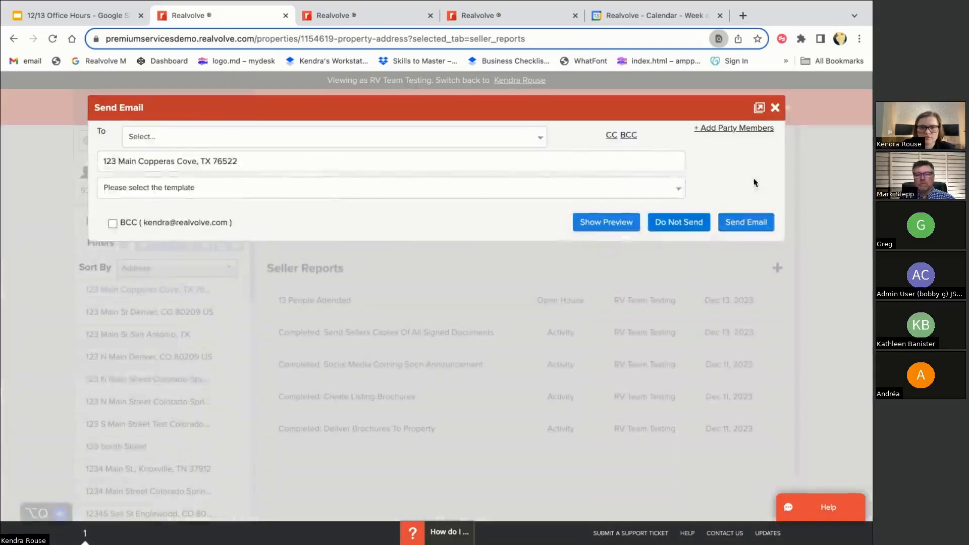
{"action": "left_click", "coordinate": [393, 222]}
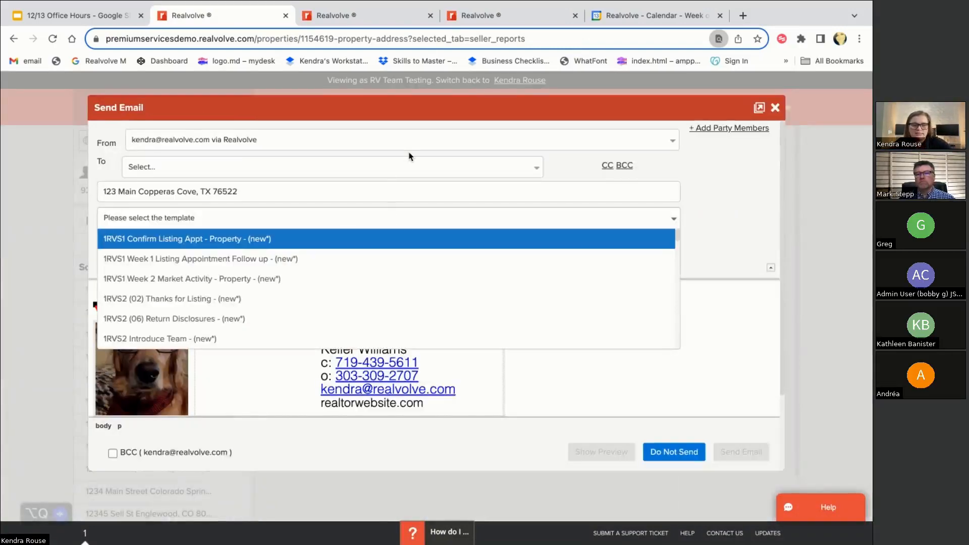
{"action": "type", "text": "seller"}
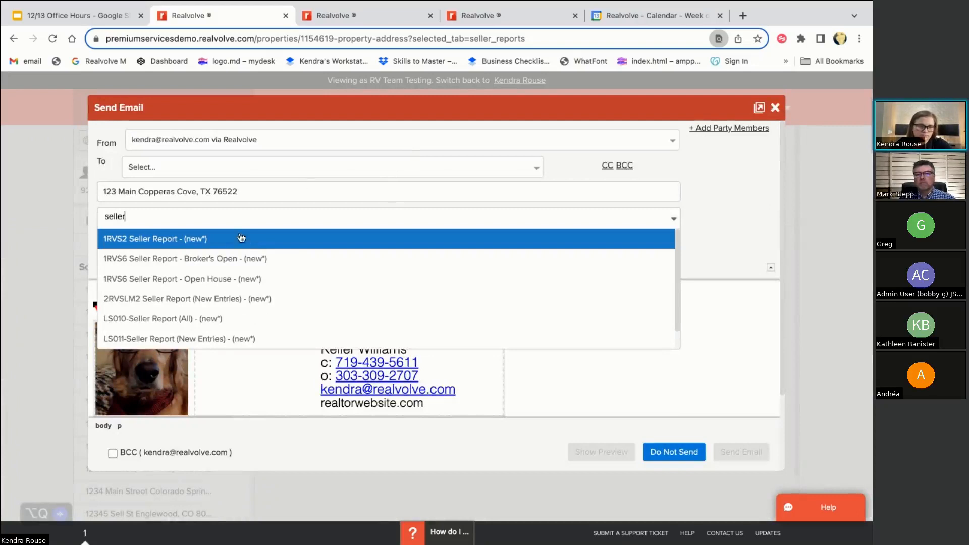
{"action": "left_click", "coordinate": [241, 238]}
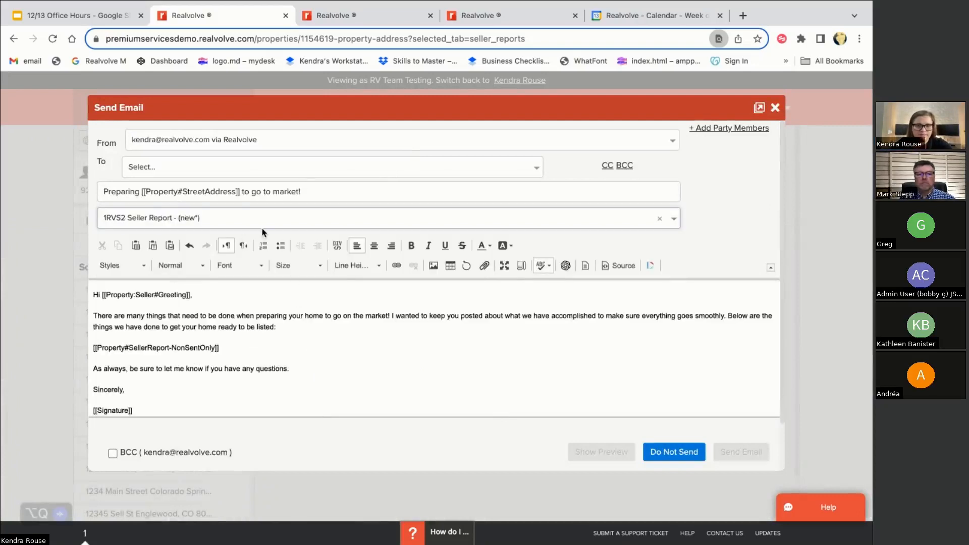
Add the seller's e-mail address as recipient, review the preview, and send it
{"action": "left_click", "coordinate": [180, 166]}
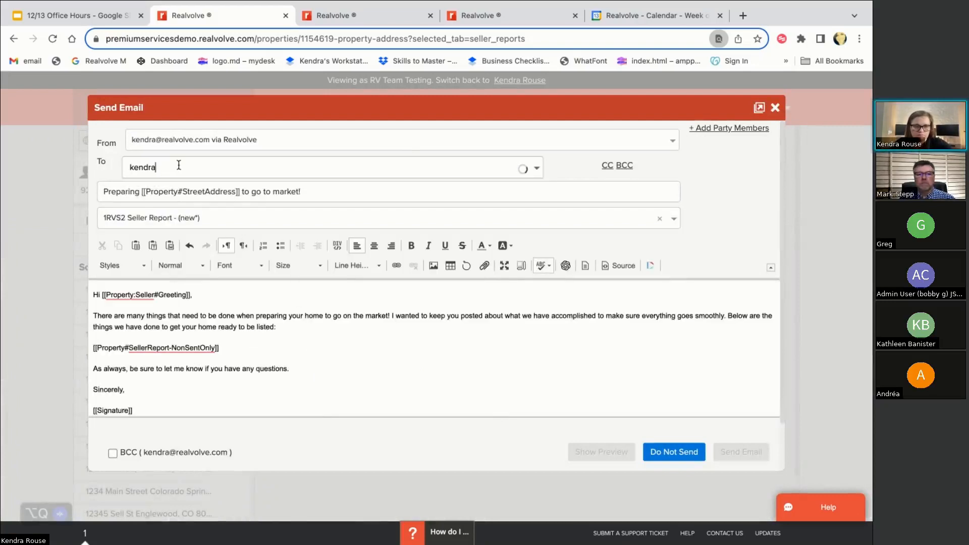
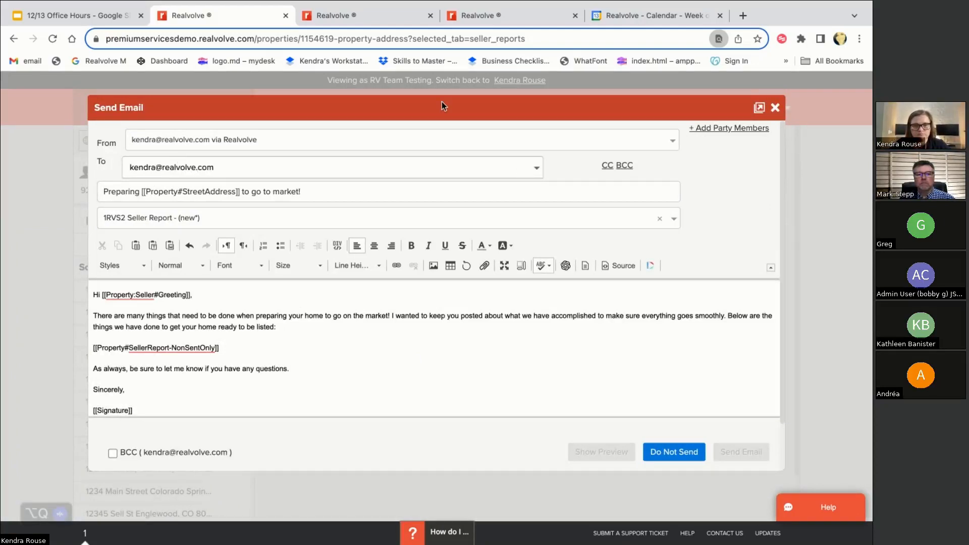
{"action": "key", "text": "Return"}
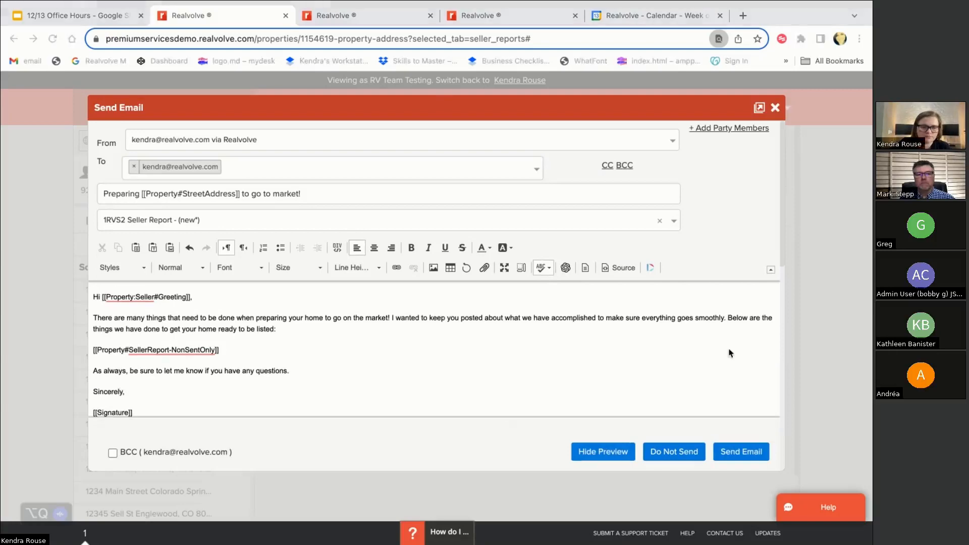
{"action": "scroll", "coordinate": [563, 202], "scroll_direction": "down", "scroll_amount": 3}
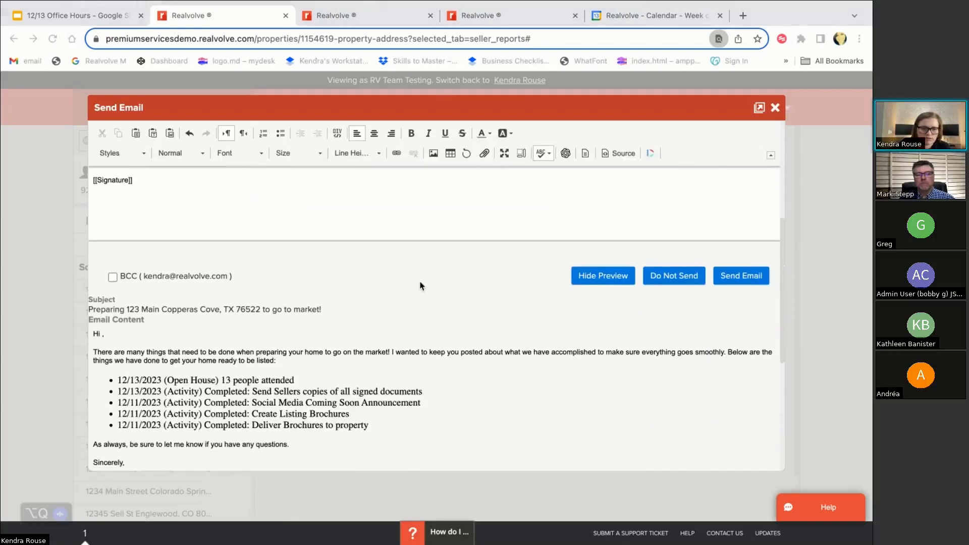
{"action": "scroll", "coordinate": [127, 387], "scroll_direction": "down", "scroll_amount": 2}
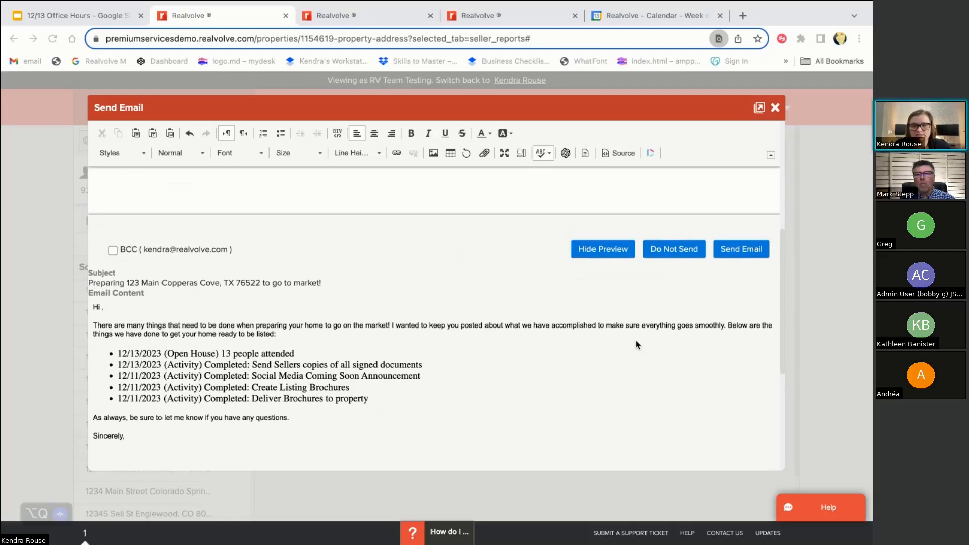
{"action": "scroll", "coordinate": [637, 340], "scroll_direction": "up", "scroll_amount": 5}
{"action": "scroll", "coordinate": [590, 278], "scroll_direction": "down", "scroll_amount": 5}
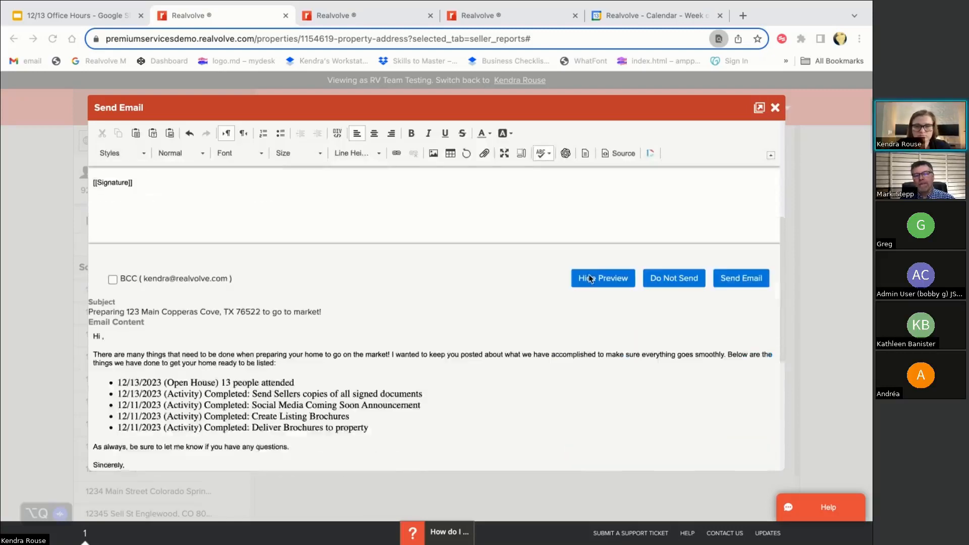
{"action": "left_click", "coordinate": [732, 268]}
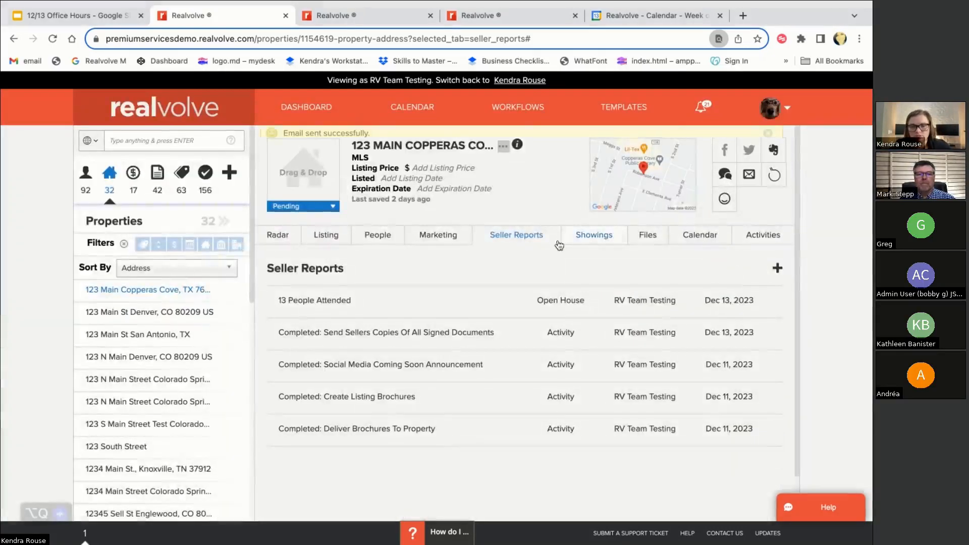
Add a new Showing seller report with the message 'jdskfjadskfjaksdfjksda' and save it
{"action": "left_click", "coordinate": [776, 269]}
{"action": "scroll", "coordinate": [392, 281], "scroll_direction": "down", "scroll_amount": 1}
{"action": "left_click", "coordinate": [309, 326]}
{"action": "type", "text": "jdskfjadskfjaksdfjksda"}
{"action": "left_click", "coordinate": [675, 368]}
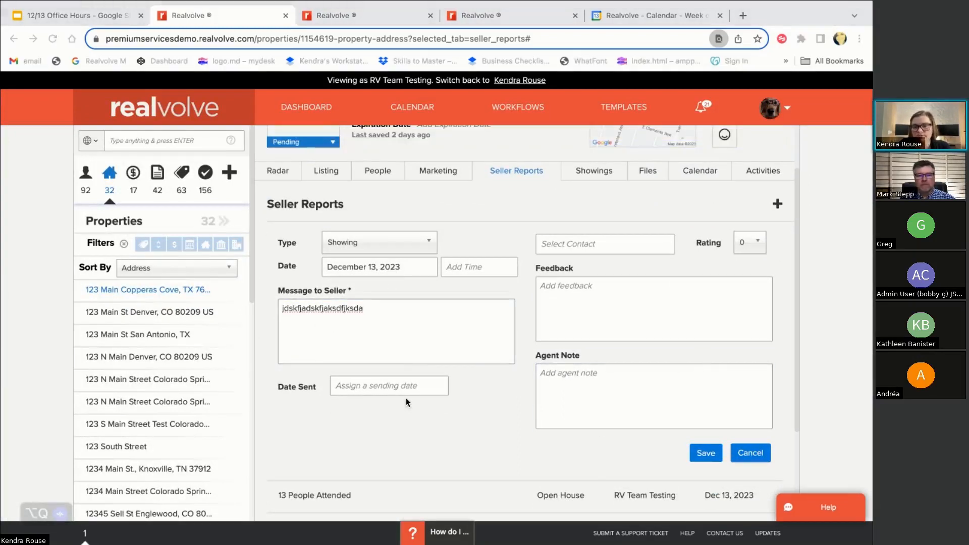
{"action": "left_click", "coordinate": [698, 457]}
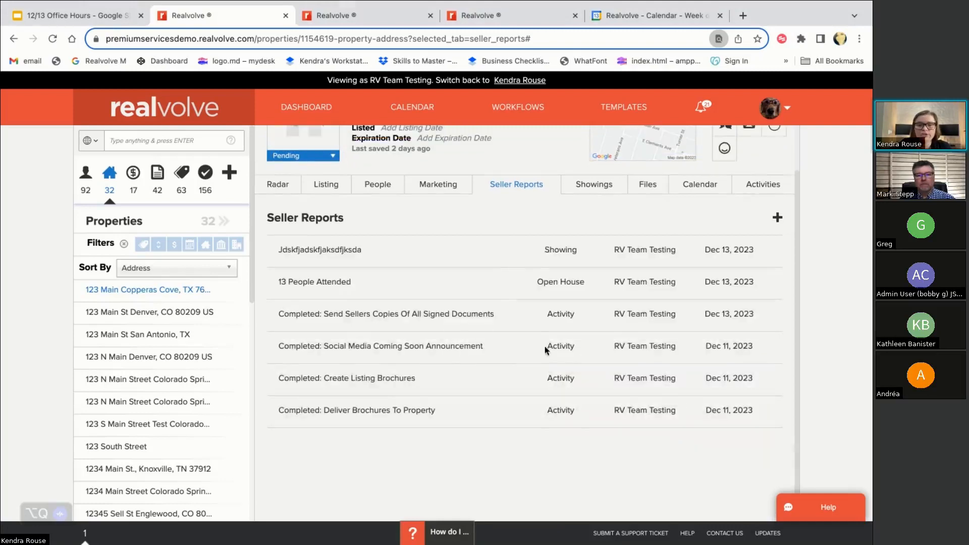
Reopen the new report, browse its Type options, and close it without changes
{"action": "scroll", "coordinate": [584, 237], "scroll_direction": "up", "scroll_amount": 1}
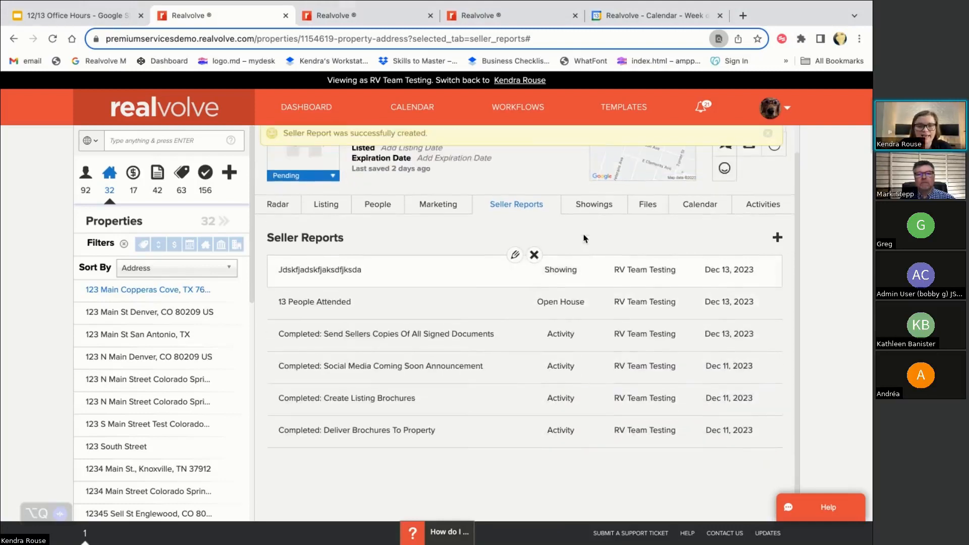
{"action": "left_click", "coordinate": [514, 278]}
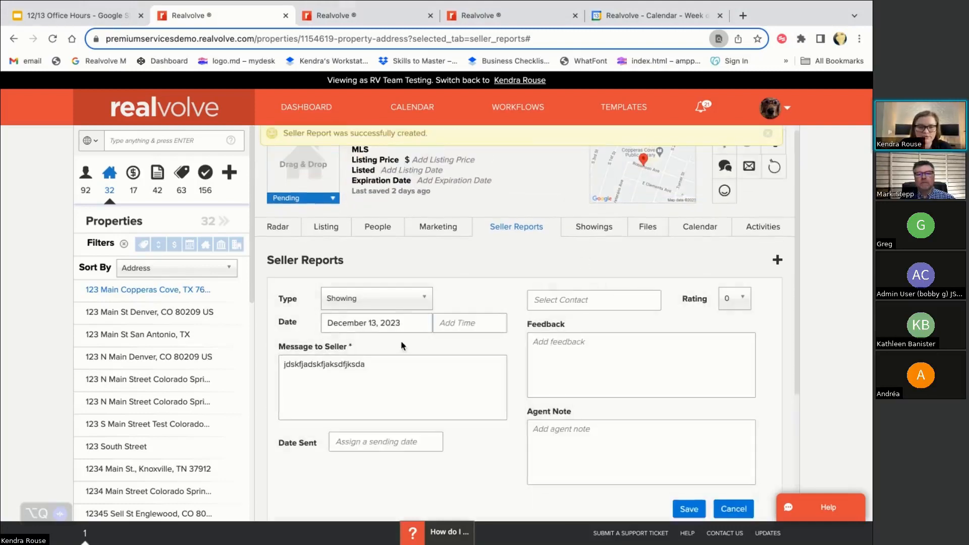
{"action": "left_click", "coordinate": [378, 301]}
{"action": "scroll", "coordinate": [377, 314], "scroll_direction": "down", "scroll_amount": 3}
{"action": "scroll", "coordinate": [363, 308], "scroll_direction": "down", "scroll_amount": 1}
{"action": "scroll", "coordinate": [428, 240], "scroll_direction": "down", "scroll_amount": 3}
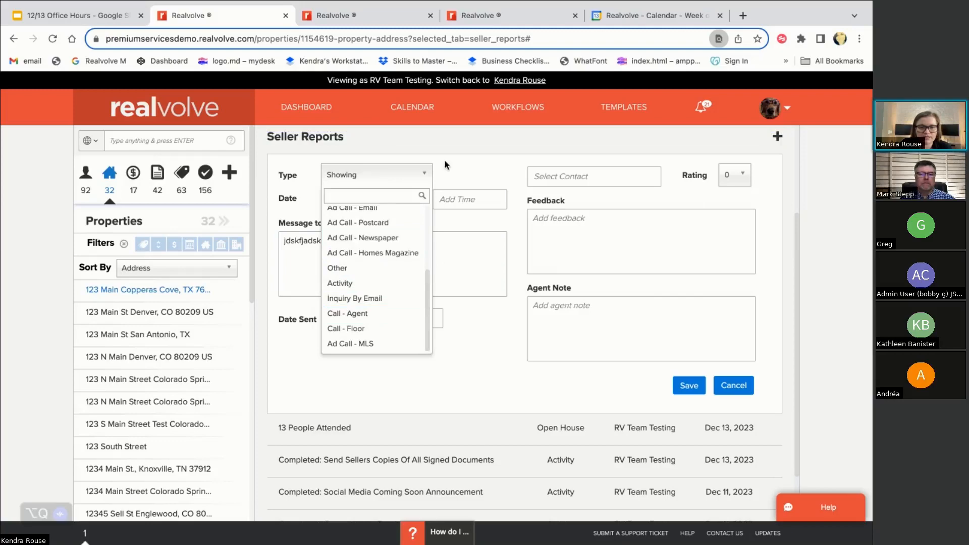
{"action": "left_click", "coordinate": [470, 177]}
{"action": "scroll", "coordinate": [470, 177], "scroll_direction": "up", "scroll_amount": 1}
{"action": "left_click", "coordinate": [690, 404]}
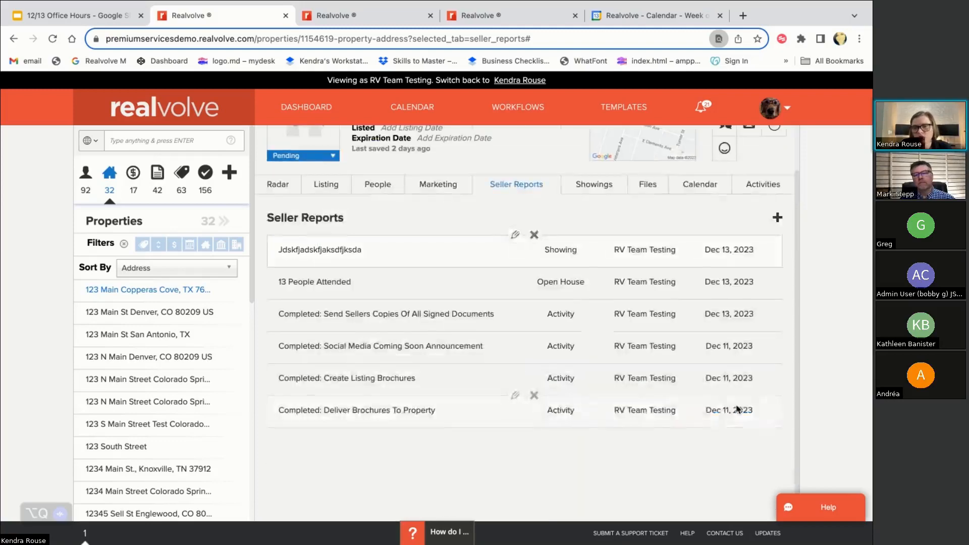
{"action": "left_click", "coordinate": [750, 175]}
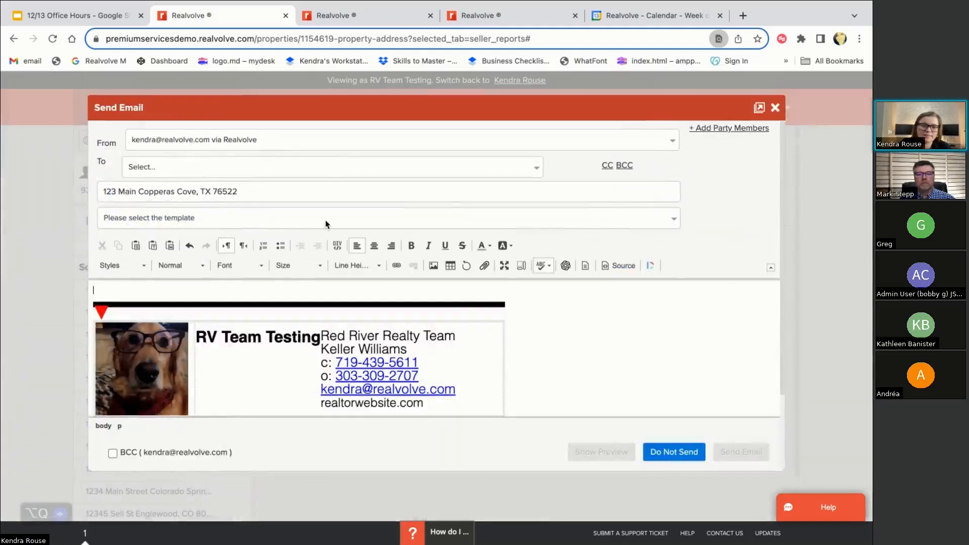
{"action": "left_click", "coordinate": [326, 218]}
{"action": "type", "text": "seller"}
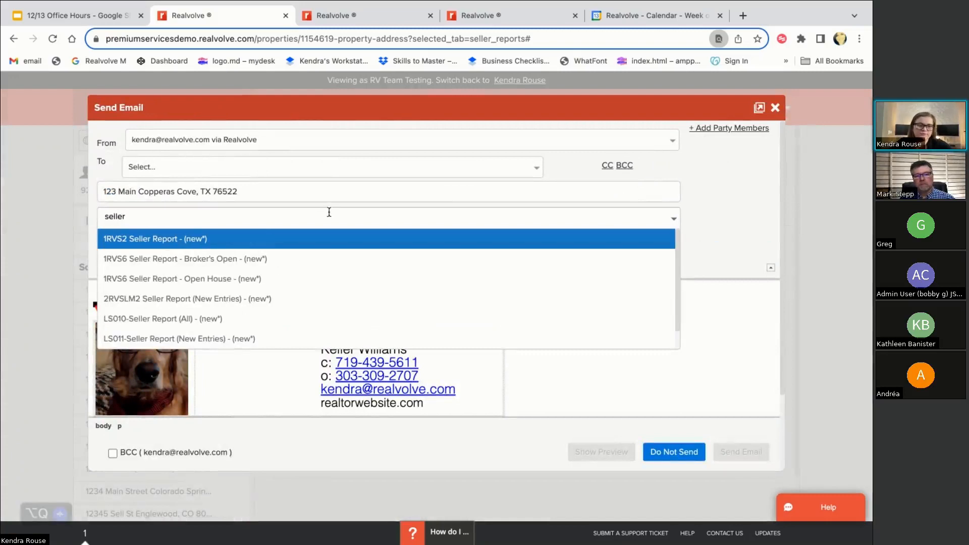
{"action": "key", "text": "Return"}
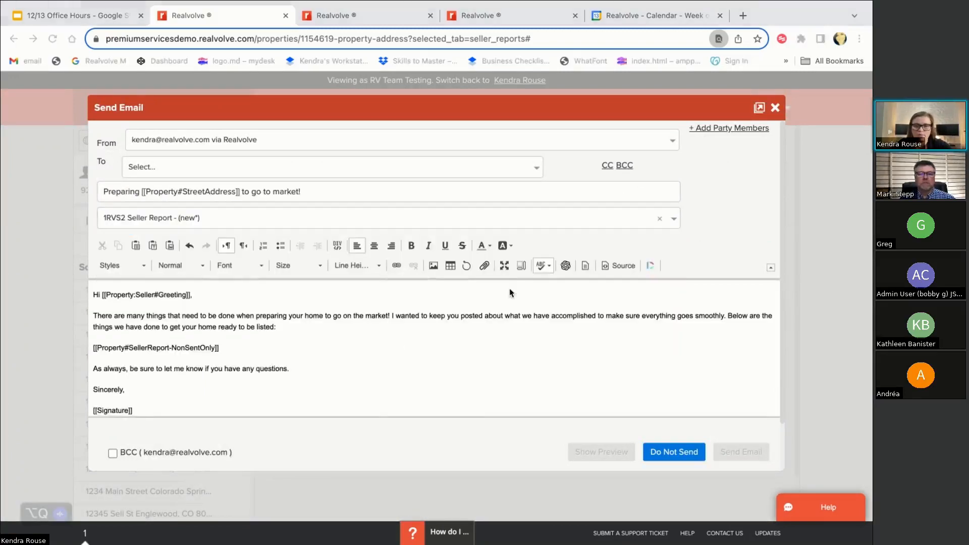
{"action": "left_click", "coordinate": [173, 163]}
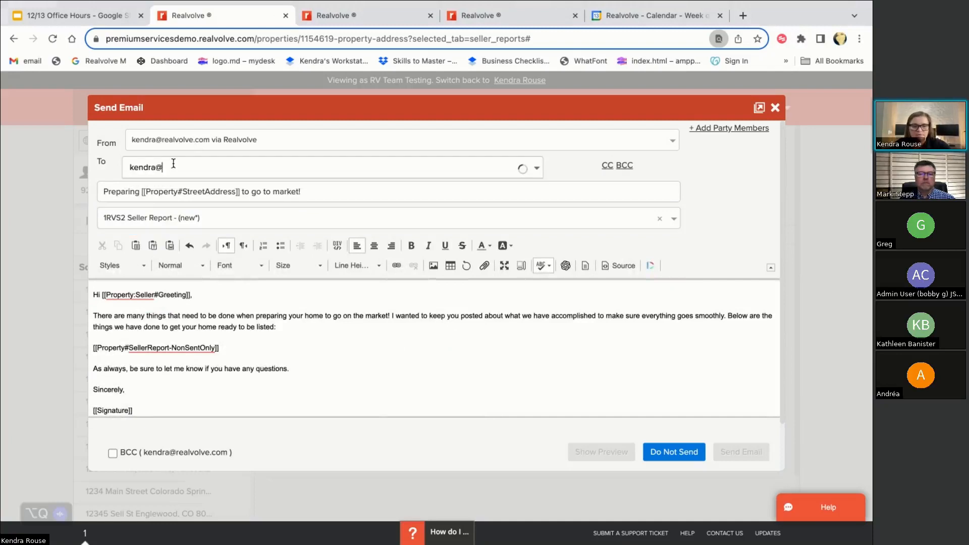
{"action": "key", "text": "Return"}
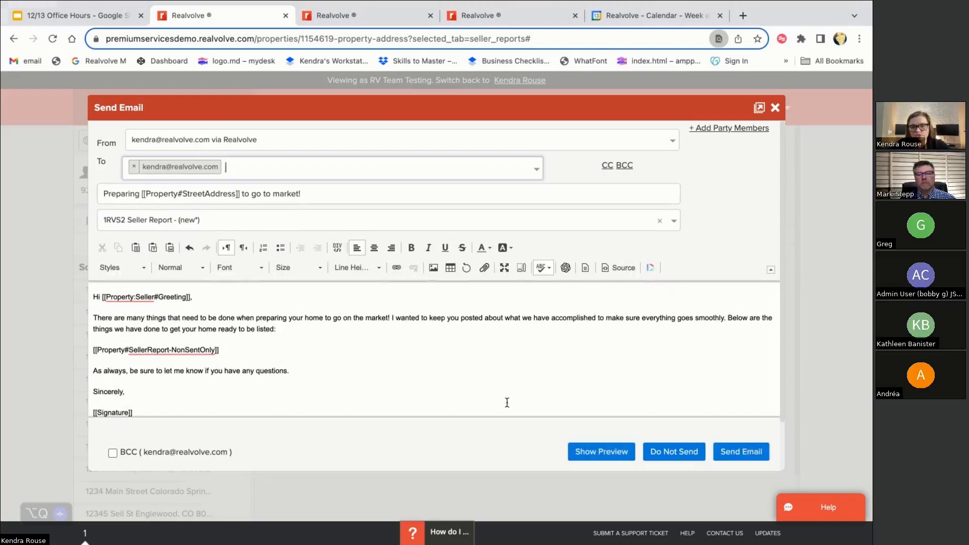
{"action": "left_click", "coordinate": [598, 452]}
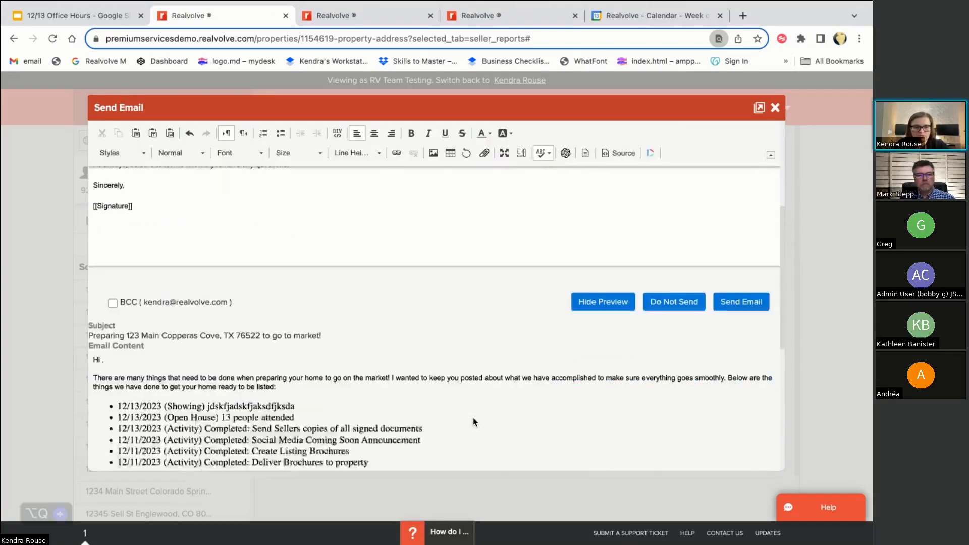
{"action": "scroll", "coordinate": [473, 422], "scroll_direction": "up", "scroll_amount": 5}
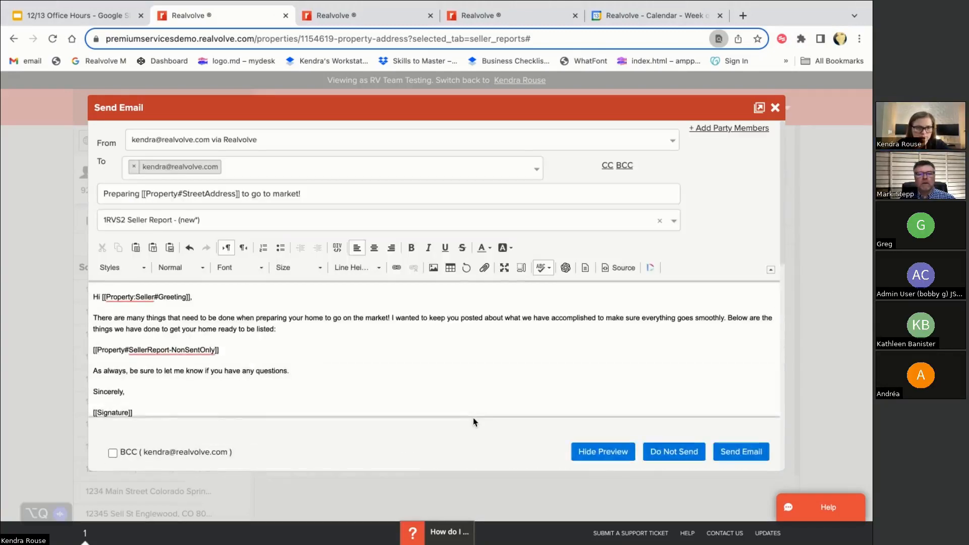
{"action": "scroll", "coordinate": [473, 422], "scroll_direction": "down", "scroll_amount": 4}
{"action": "scroll", "coordinate": [473, 422], "scroll_direction": "down", "scroll_amount": 3}
{"action": "scroll", "coordinate": [484, 418], "scroll_direction": "up", "scroll_amount": 1}
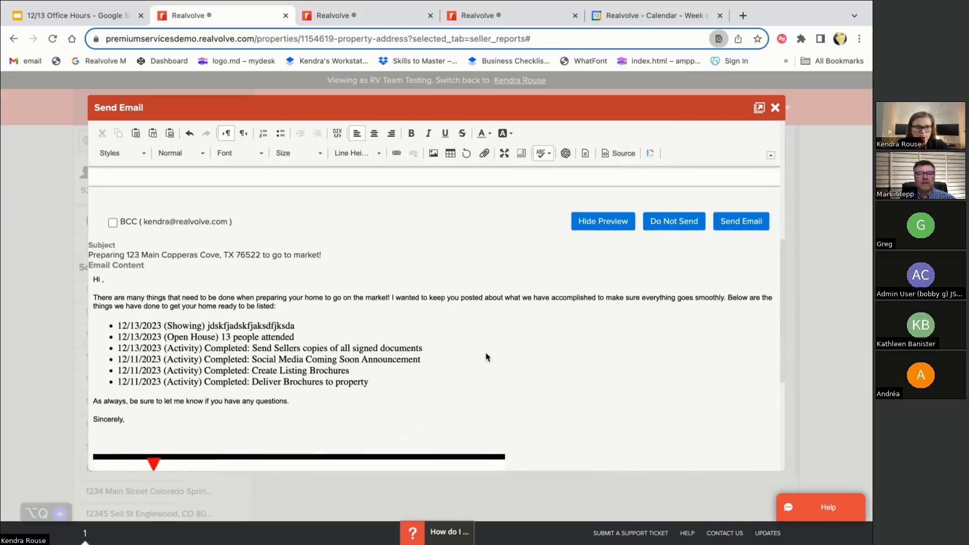
{"action": "scroll", "coordinate": [487, 357], "scroll_direction": "up", "scroll_amount": 5}
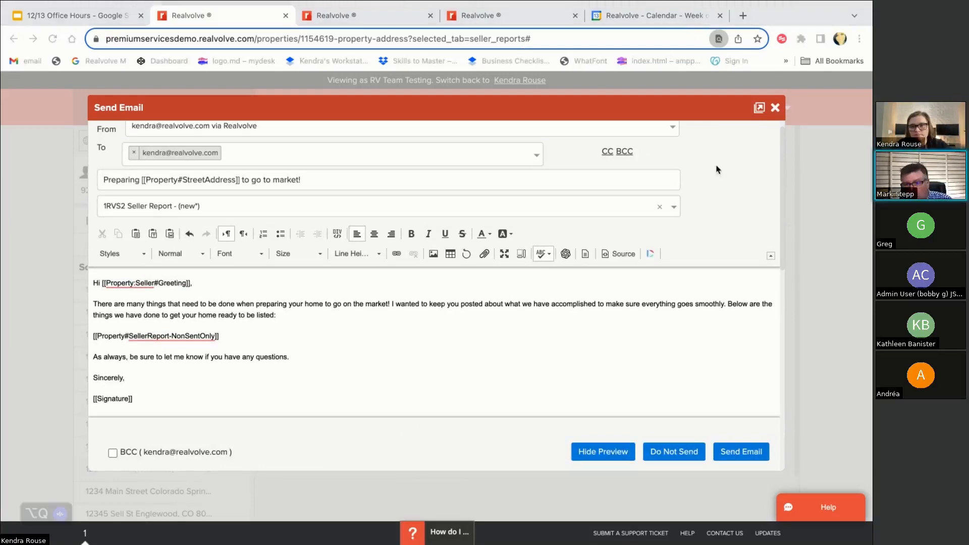
{"action": "left_click", "coordinate": [626, 110]}
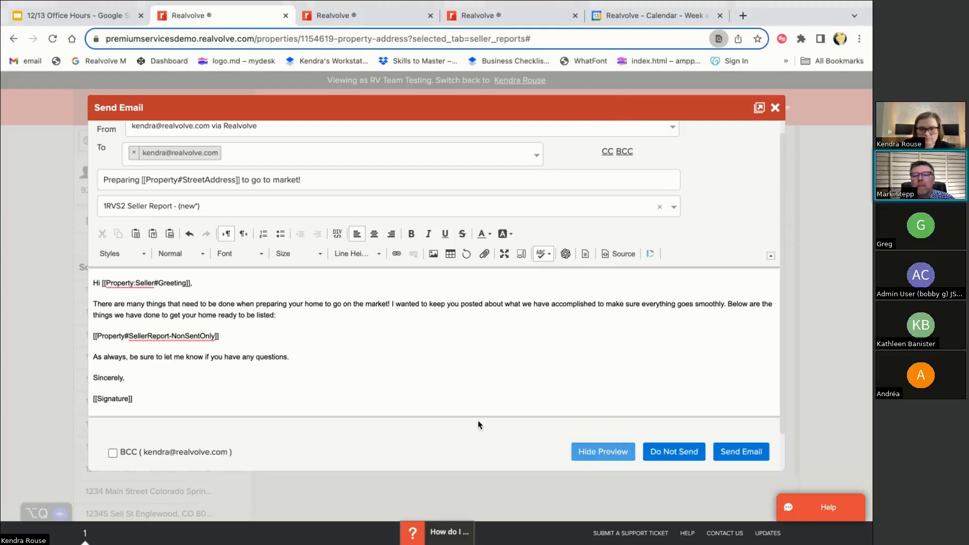
{"action": "scroll", "coordinate": [418, 425], "scroll_direction": "down", "scroll_amount": 1}
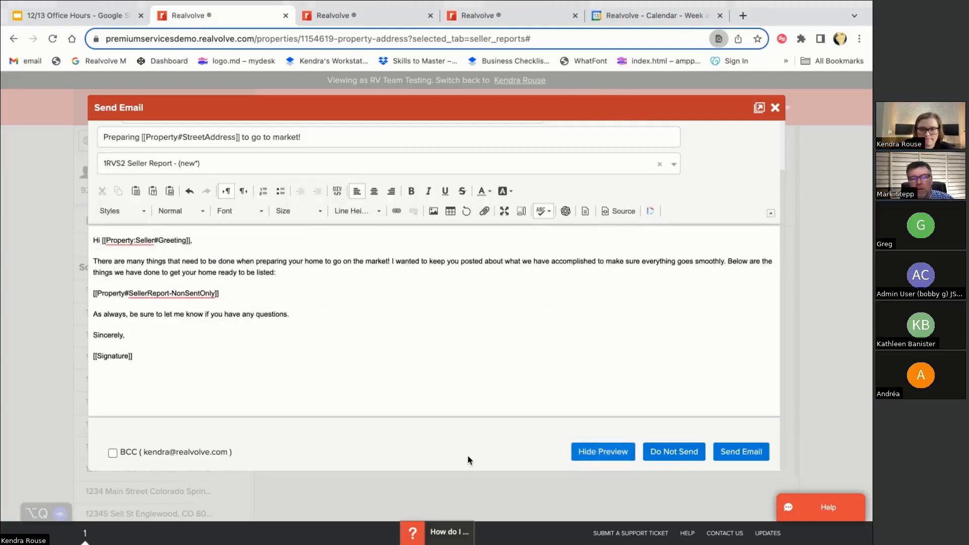
{"action": "left_click", "coordinate": [776, 108]}
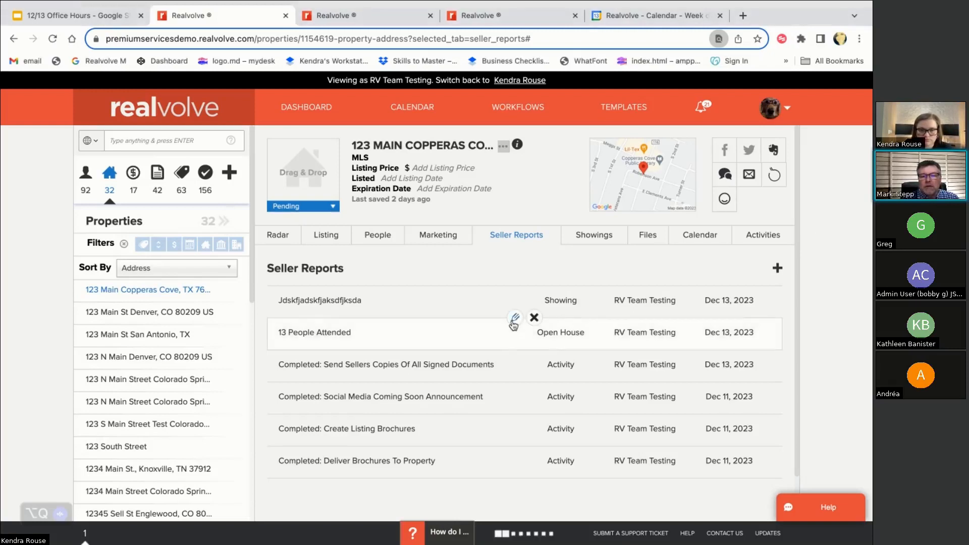
{"action": "left_click", "coordinate": [513, 321]}
Set the 13 People Attended open house report's sent date to December 13 and save it
{"action": "scroll", "coordinate": [494, 385], "scroll_direction": "down", "scroll_amount": 1}
{"action": "left_click", "coordinate": [381, 444]}
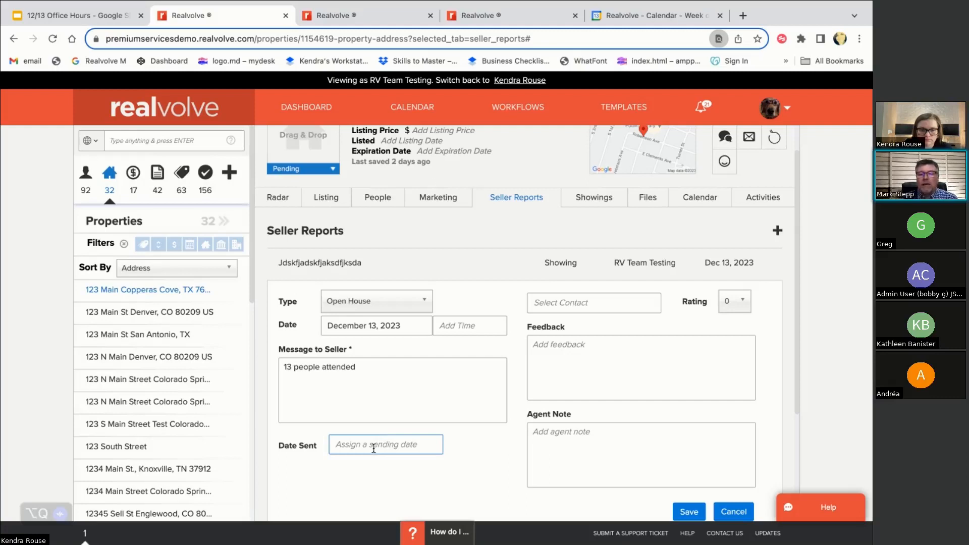
{"action": "left_click", "coordinate": [374, 446]}
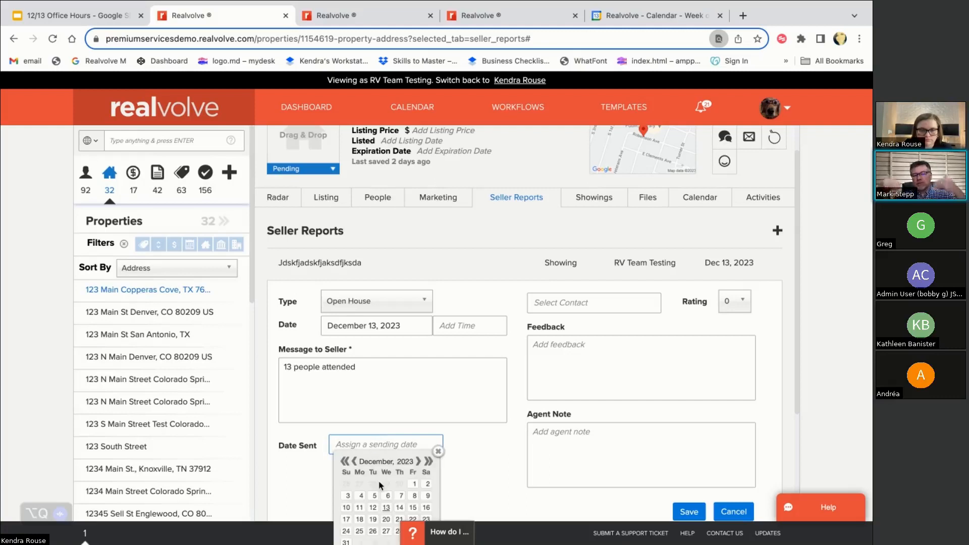
{"action": "left_click", "coordinate": [386, 507]}
{"action": "left_click", "coordinate": [681, 511]}
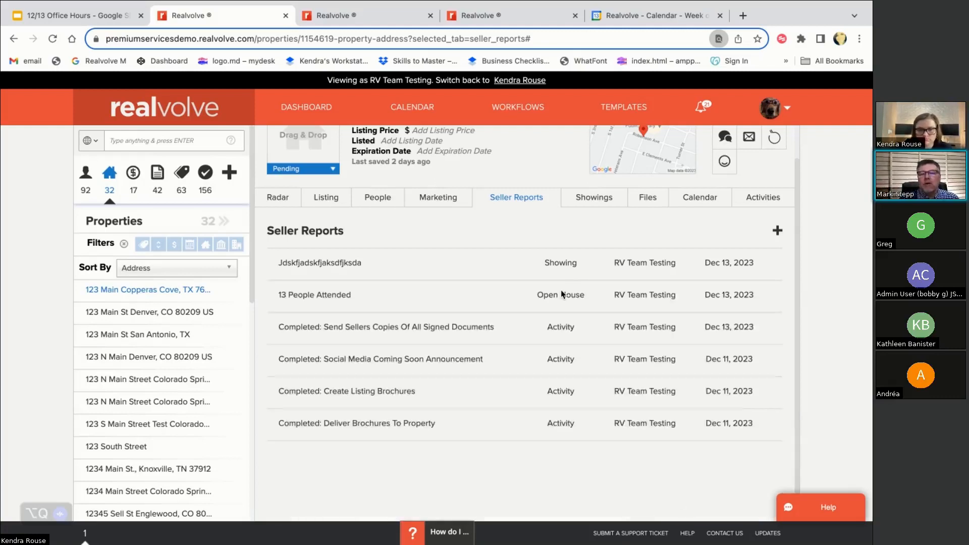
{"action": "mouse_move", "coordinate": [524, 300]}
{"action": "left_click", "coordinate": [515, 283]}
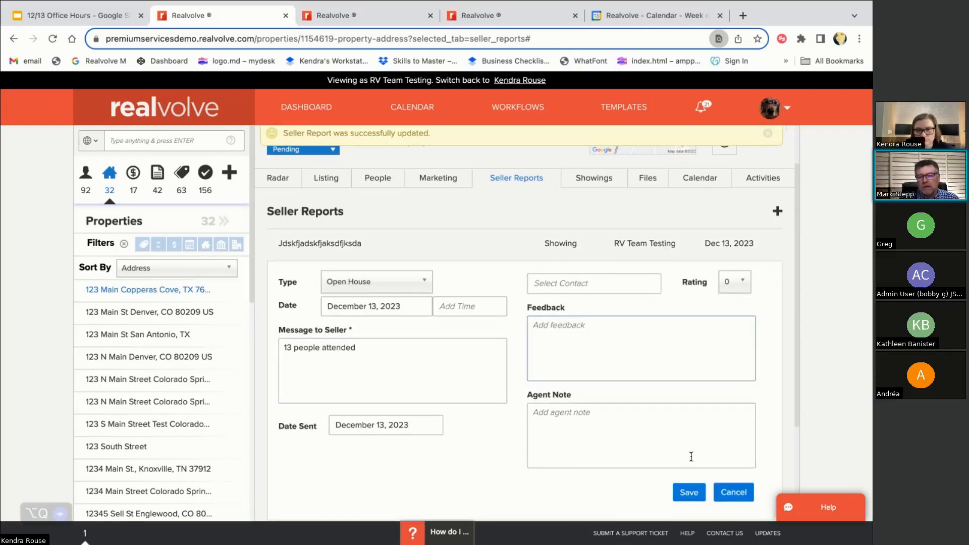
{"action": "left_click", "coordinate": [689, 492]}
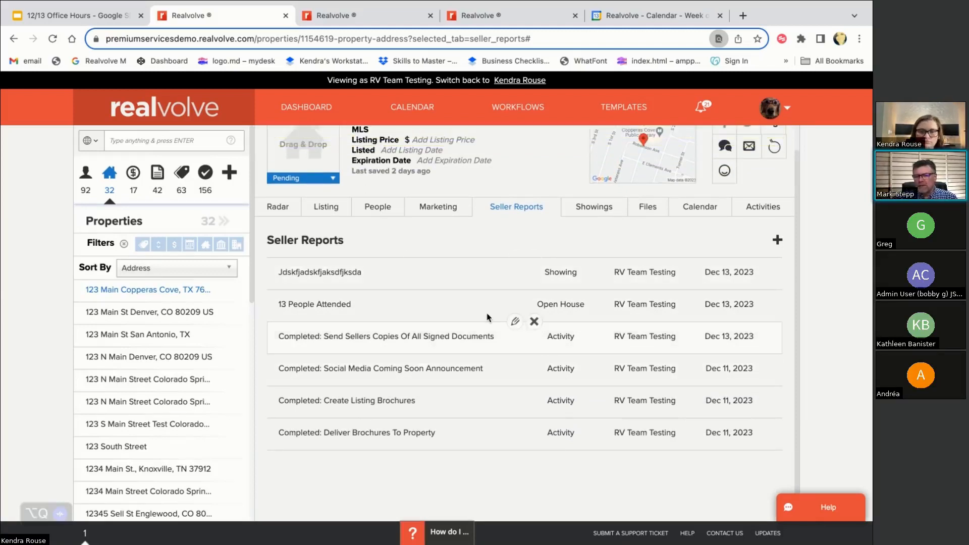
Give the signed-documents seller report a sent date of December 13 and save it
{"action": "left_click", "coordinate": [515, 325]}
{"action": "scroll", "coordinate": [432, 427], "scroll_direction": "down", "scroll_amount": 1}
{"action": "left_click", "coordinate": [387, 442]}
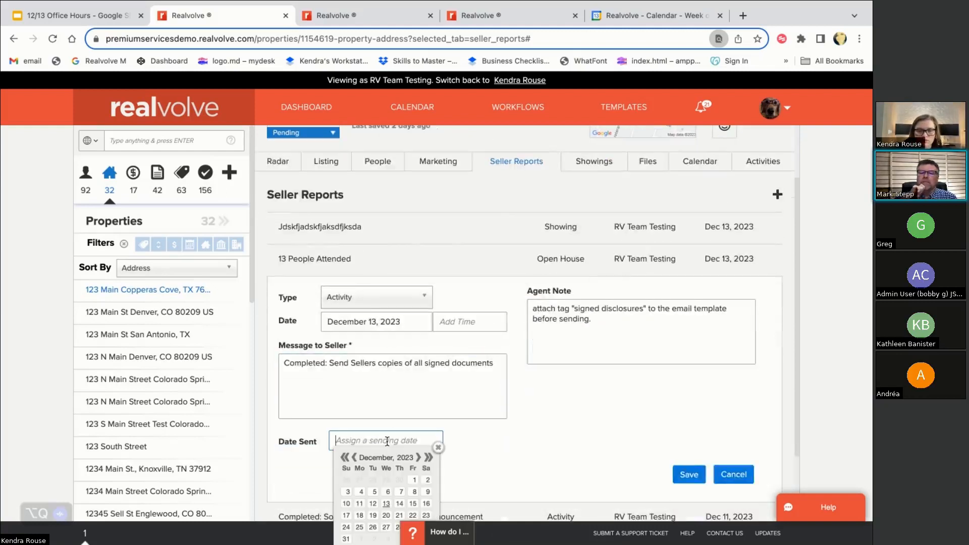
{"action": "left_click", "coordinate": [386, 503]}
{"action": "left_click", "coordinate": [688, 474]}
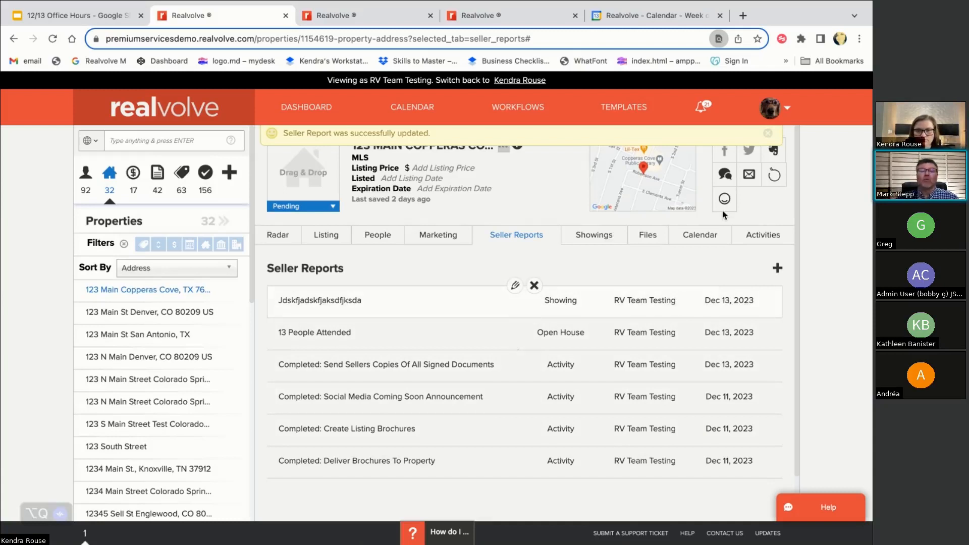
Start a property email from the 1RVS2 Seller Report template, addressed to the agent's e-mail
{"action": "left_click", "coordinate": [750, 177]}
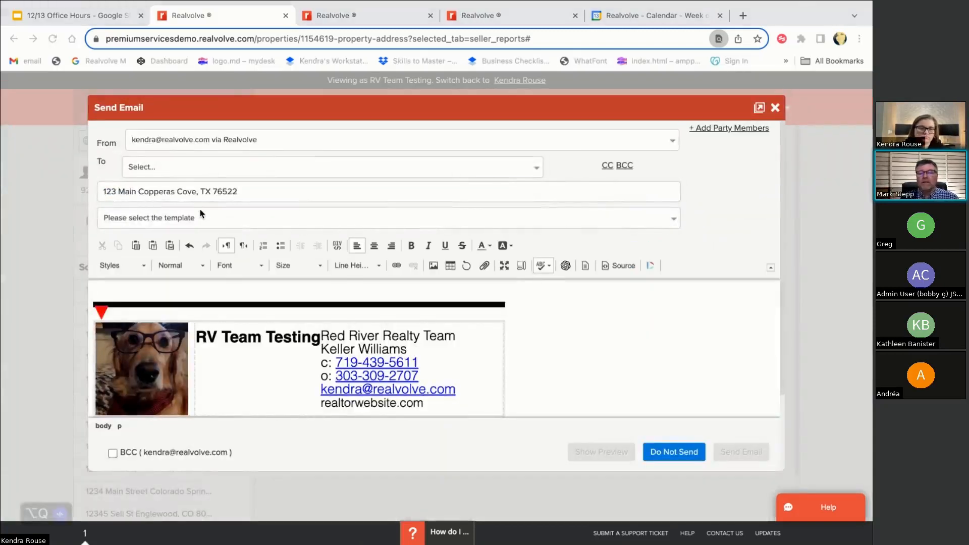
{"action": "left_click", "coordinate": [181, 219]}
{"action": "type", "text": "seller"}
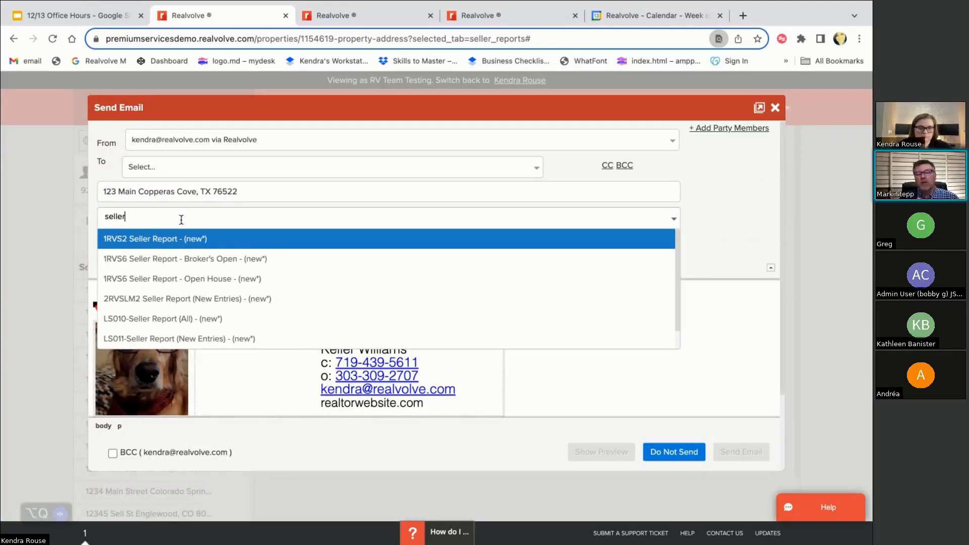
{"action": "left_click", "coordinate": [162, 241]}
{"action": "left_click", "coordinate": [359, 167]}
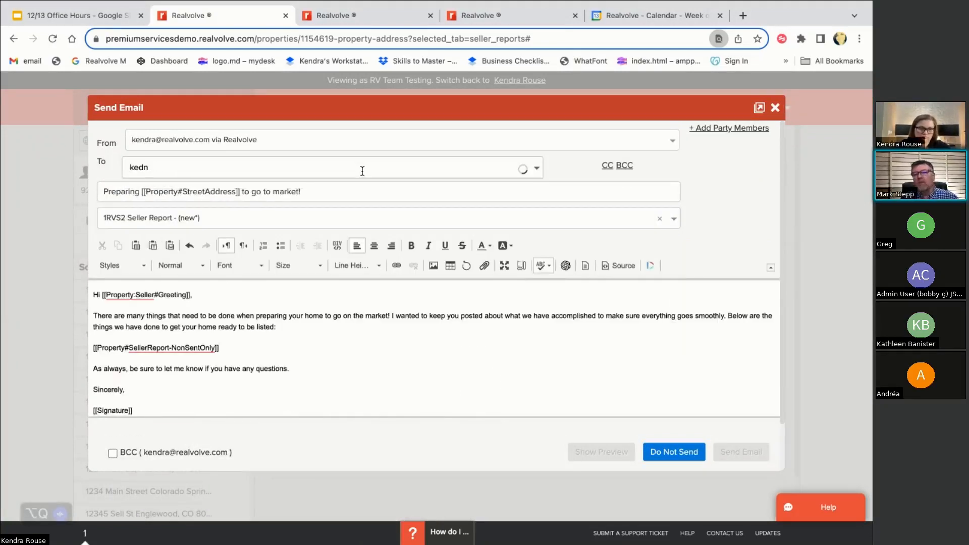
{"action": "key", "text": "Return"}
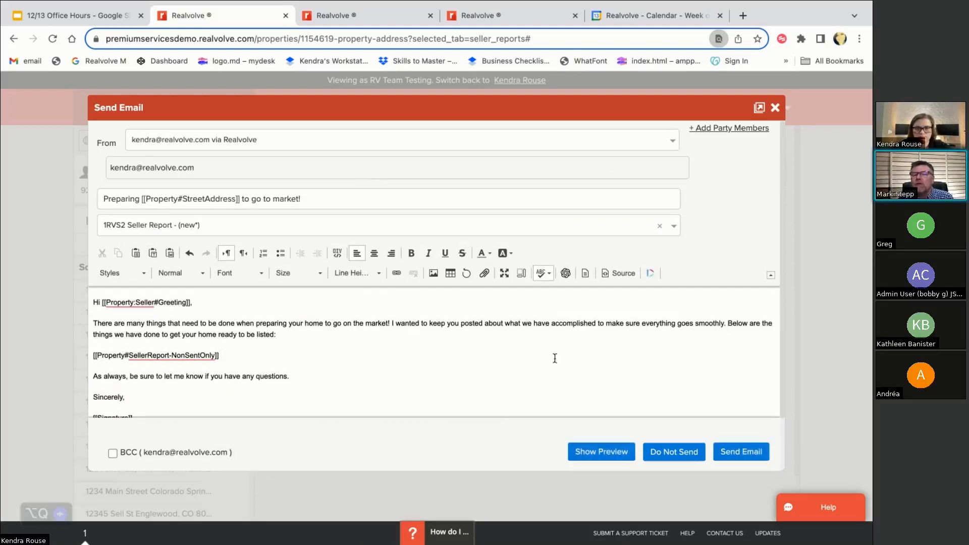
Preview the email with merged content, then close the email dialog
{"action": "left_click", "coordinate": [592, 452]}
{"action": "scroll", "coordinate": [474, 423], "scroll_direction": "down", "scroll_amount": 3}
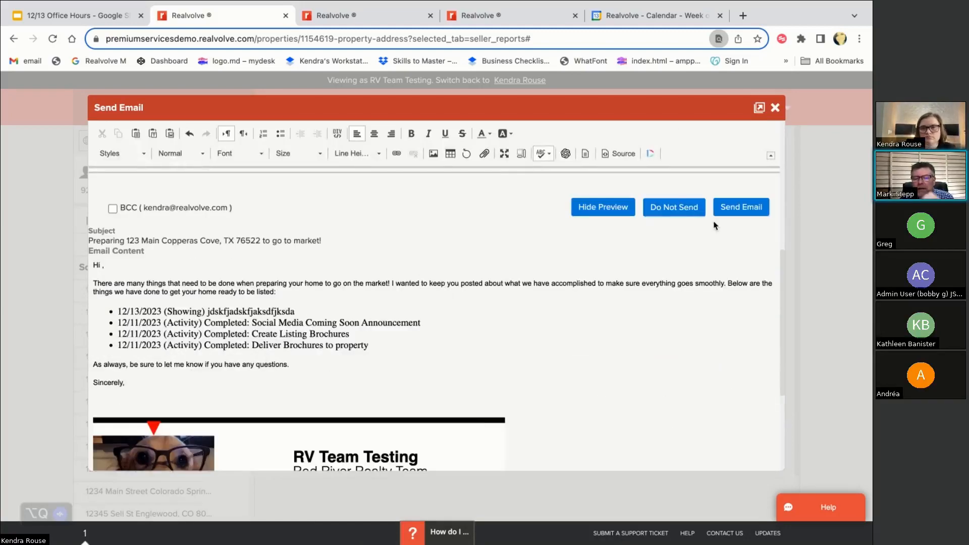
{"action": "left_click", "coordinate": [841, 25]}
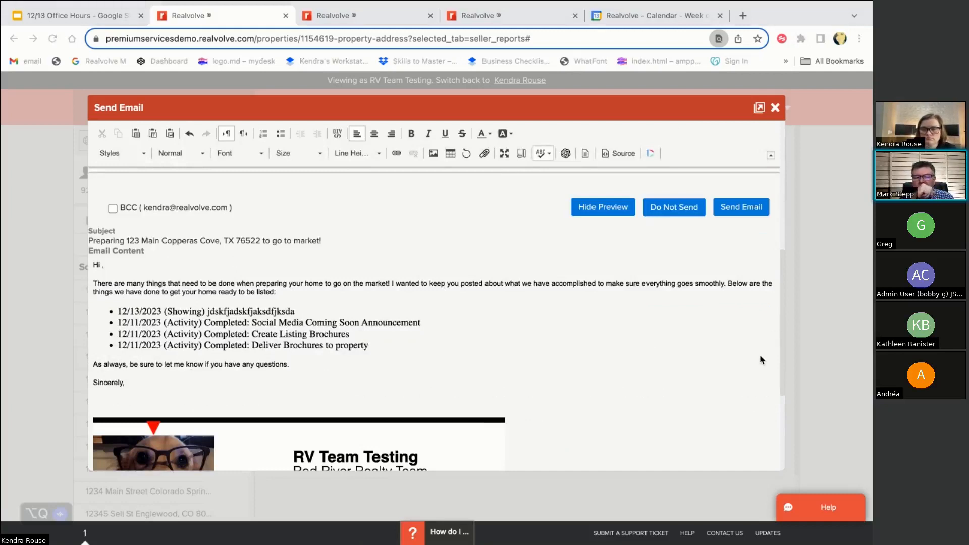
{"action": "scroll", "coordinate": [409, 327], "scroll_direction": "down", "scroll_amount": 1}
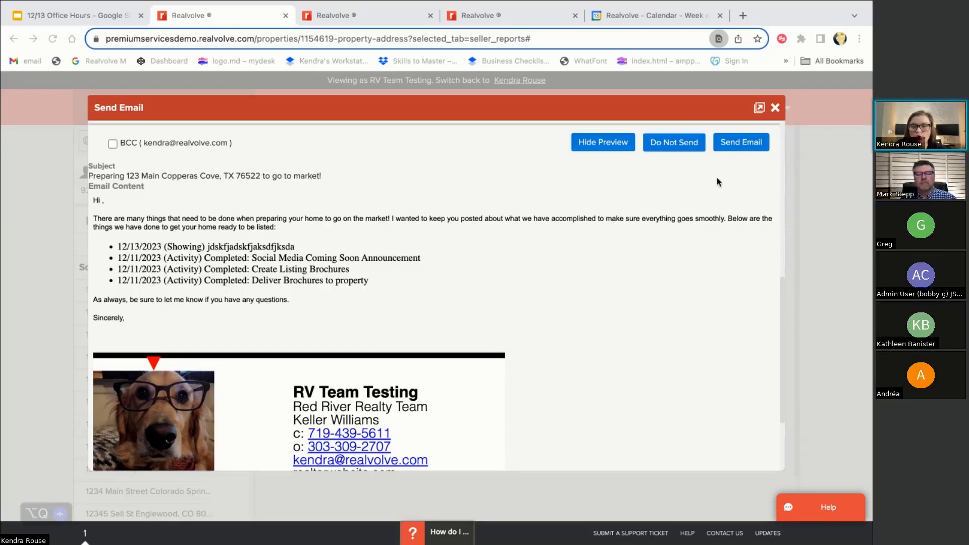
{"action": "left_click", "coordinate": [777, 107]}
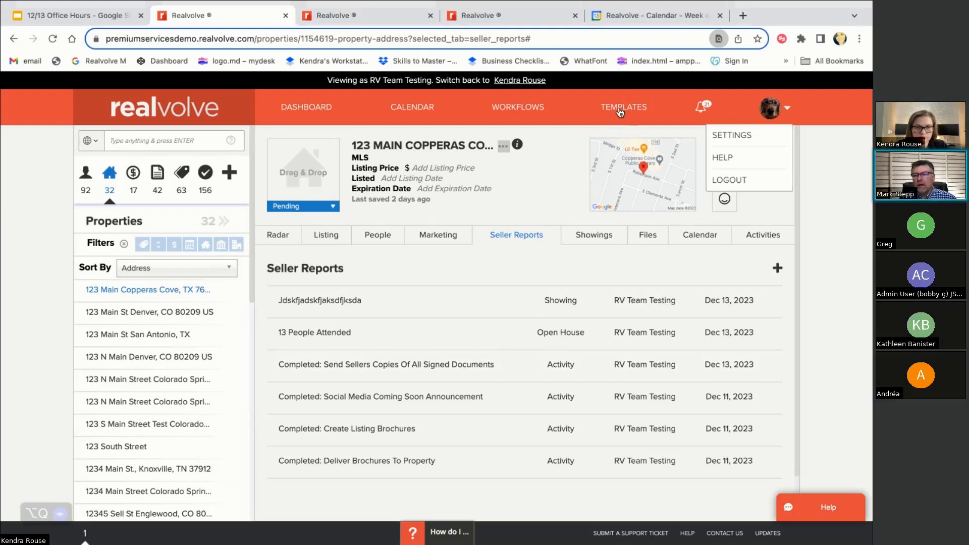
Return to the browser tab showing the 1RVS2 Listing Pre-MLS workflow's activities
{"action": "mouse_move", "coordinate": [500, 350]}
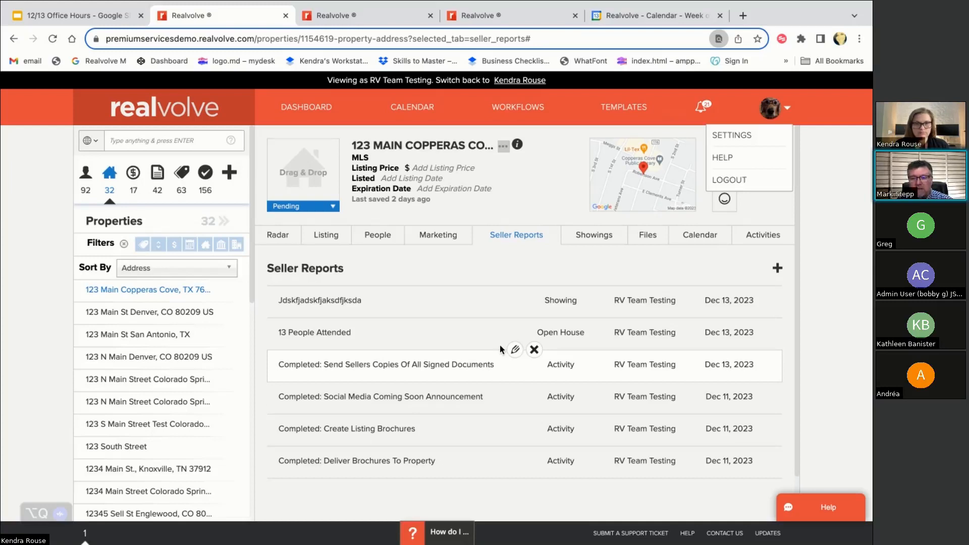
{"action": "left_click", "coordinate": [374, 15]}
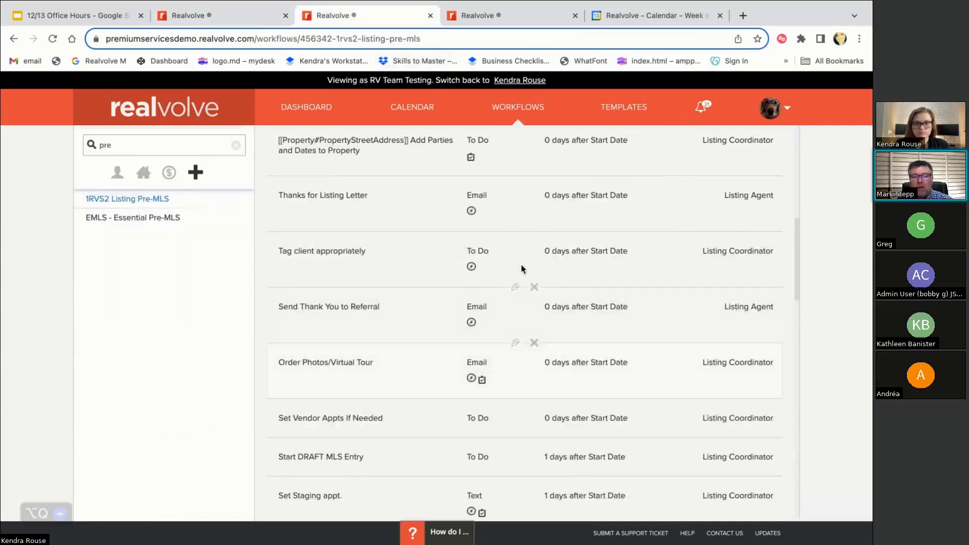
Add a [[Property#SellerReport]] checklist item to the Tag client appropriately activity
{"action": "left_click", "coordinate": [515, 231]}
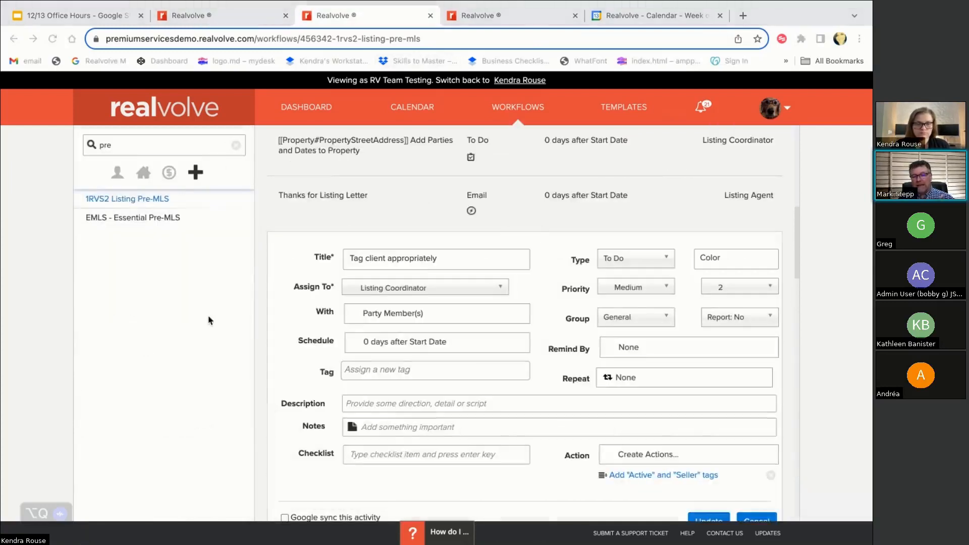
{"action": "left_click", "coordinate": [369, 453]}
{"action": "type", "text": "[[report"}
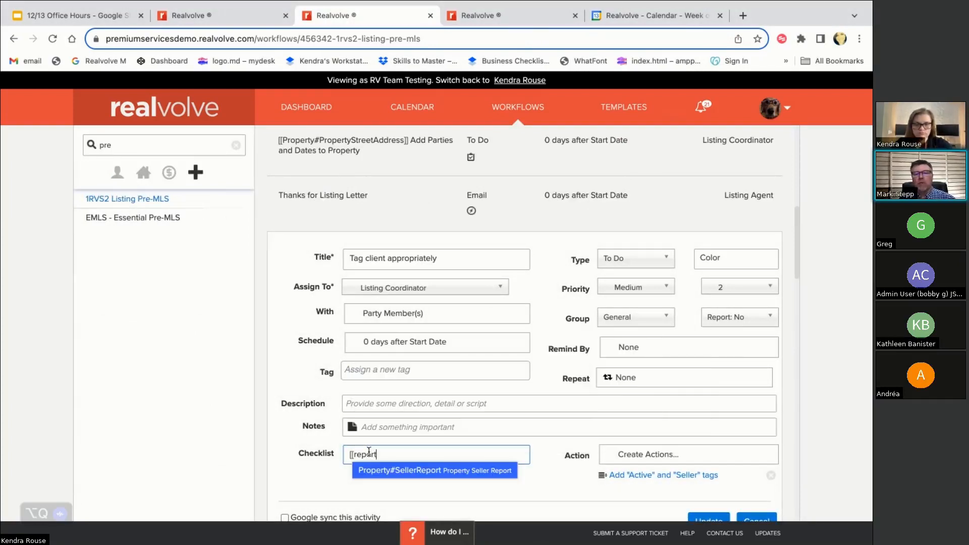
{"action": "left_click", "coordinate": [376, 469]}
{"action": "key", "text": "Return"}
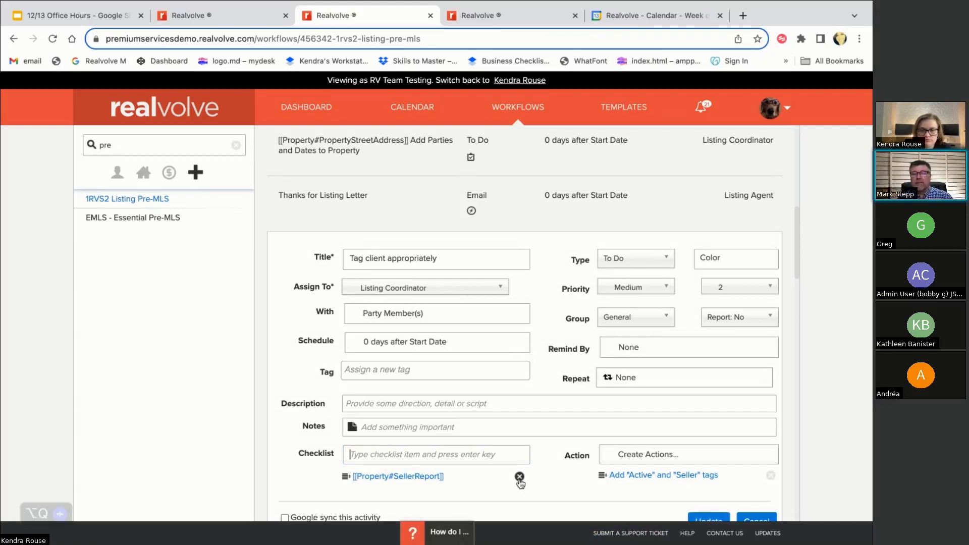
Re-add the [[Property#SellerReport]] checklist item, update the activity, and return to the property tab
{"action": "left_click", "coordinate": [519, 477]}
{"action": "scroll", "coordinate": [521, 483], "scroll_direction": "down", "scroll_amount": 3}
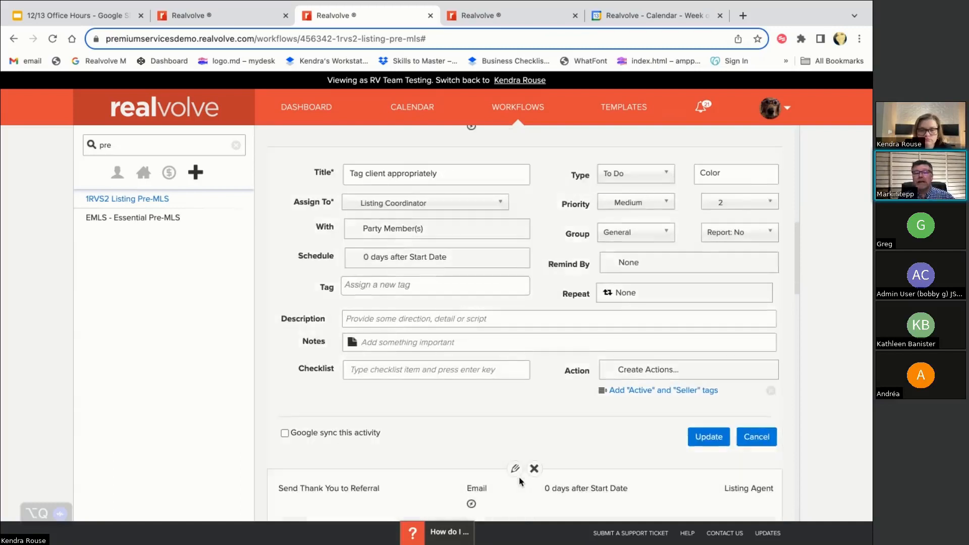
{"action": "left_click", "coordinate": [431, 382]}
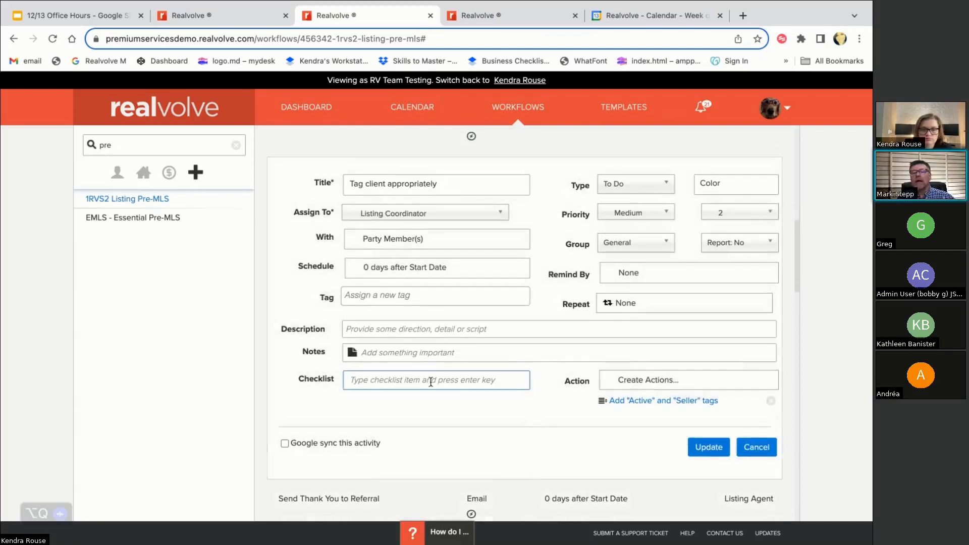
{"action": "type", "text": "[[seller"}
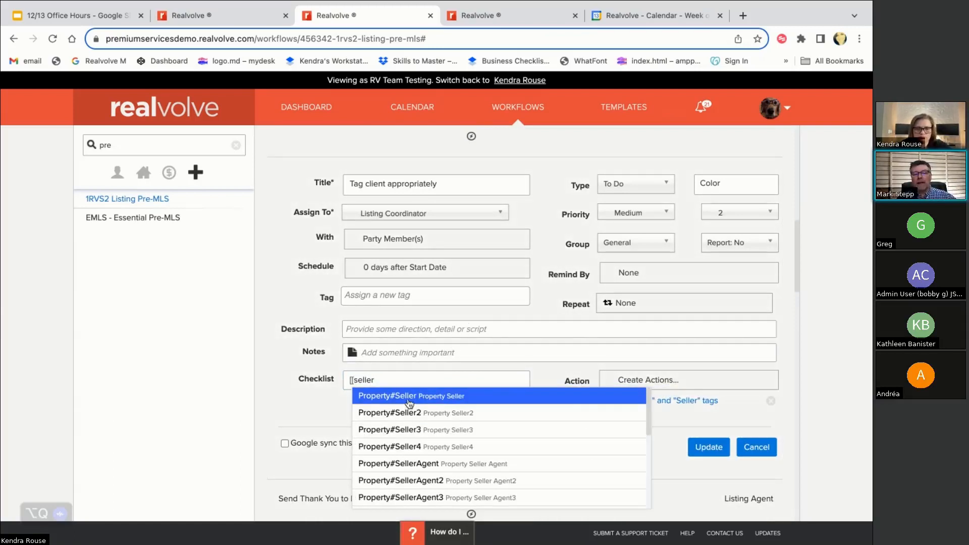
{"action": "type", "text": "re"}
{"action": "left_click", "coordinate": [410, 411]}
{"action": "key", "text": "Return"}
{"action": "left_click", "coordinate": [708, 447]}
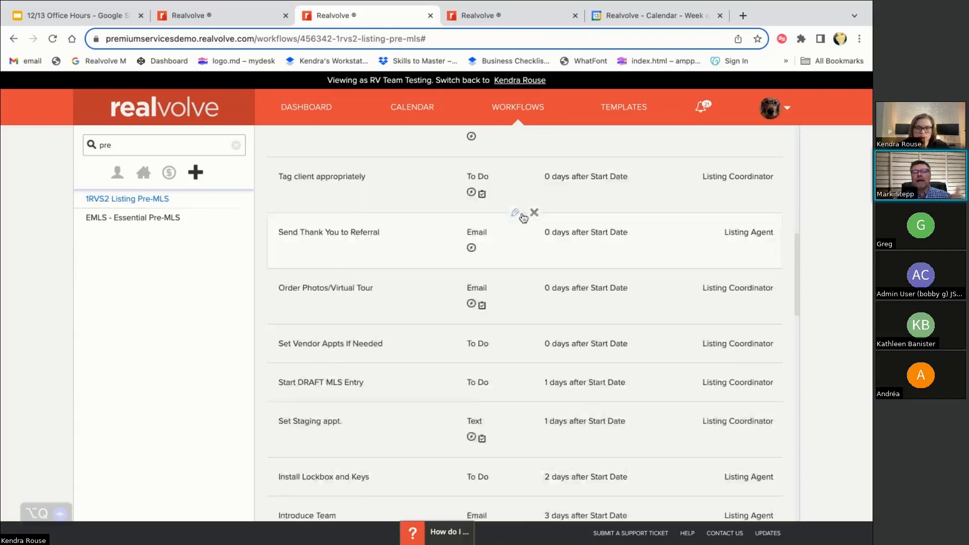
{"action": "left_click", "coordinate": [247, 15]}
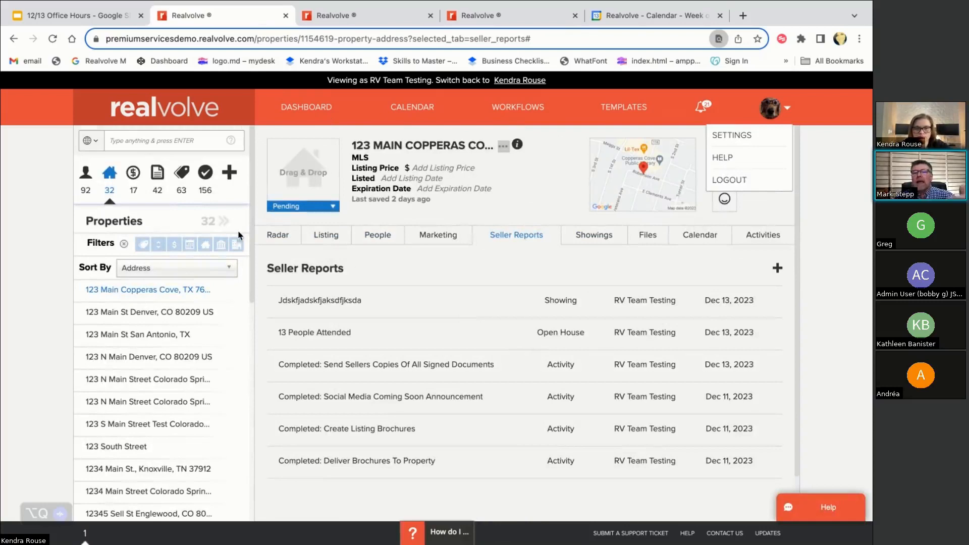
Delete the property's existing workflow activities and start the 1RVS2 Listing Pre-MLS workflow
{"action": "left_click", "coordinate": [279, 235]}
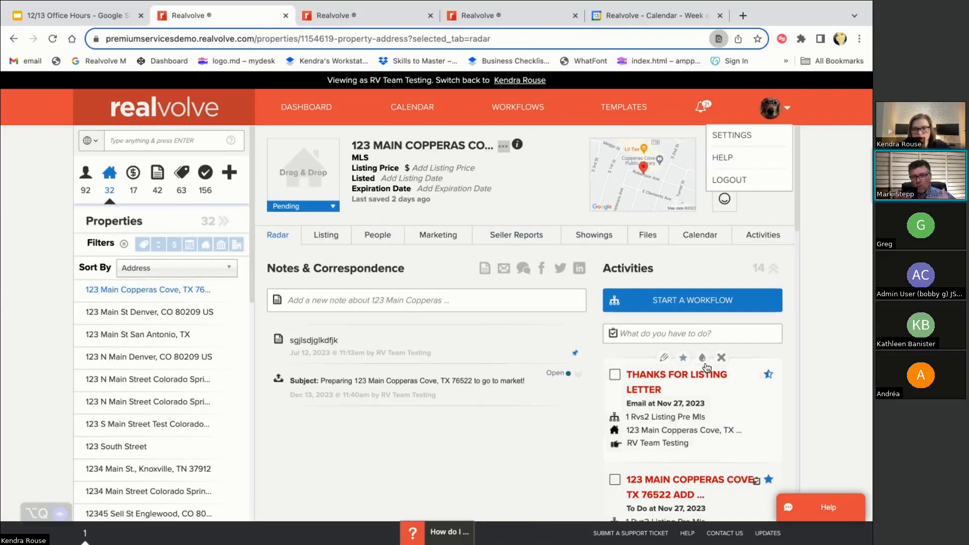
{"action": "left_click", "coordinate": [722, 357]}
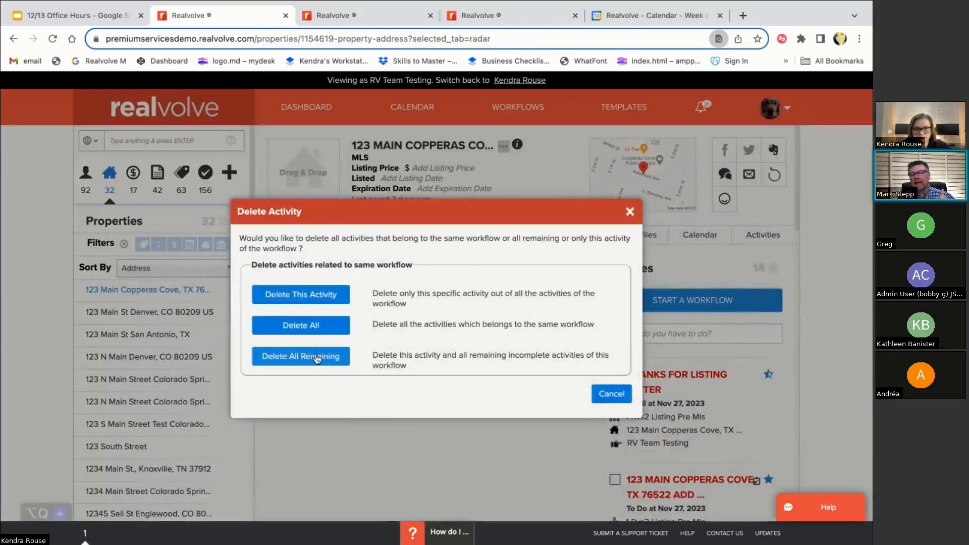
{"action": "left_click", "coordinate": [316, 353]}
{"action": "left_click", "coordinate": [704, 303]}
{"action": "left_click", "coordinate": [631, 347]}
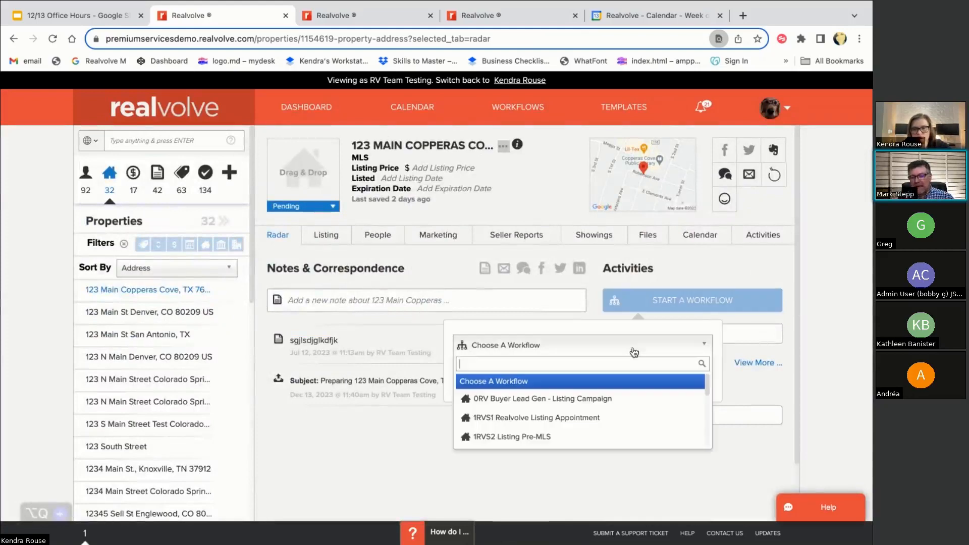
{"action": "type", "text": "rvs"}
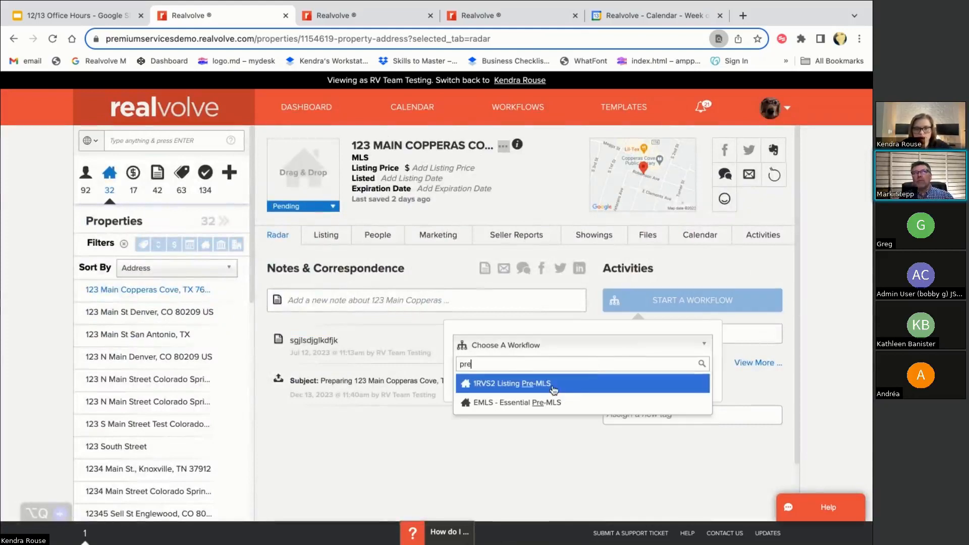
{"action": "left_click", "coordinate": [552, 386]}
{"action": "left_click", "coordinate": [607, 406]}
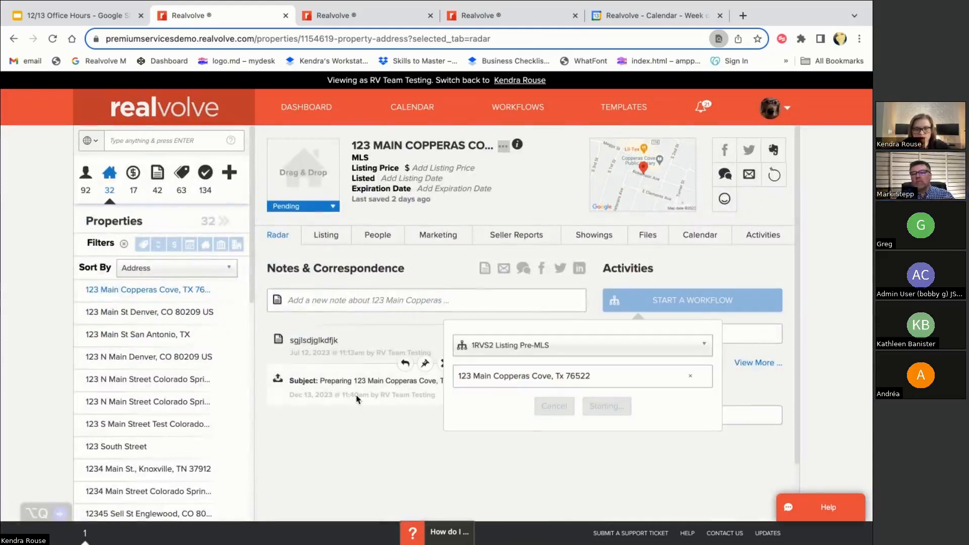
Exclude Coming Soon, General, Home Warranty, Referral, Staging and Vendor Work groups, keeping only Tag client appropriately
{"action": "left_click", "coordinate": [331, 411]}
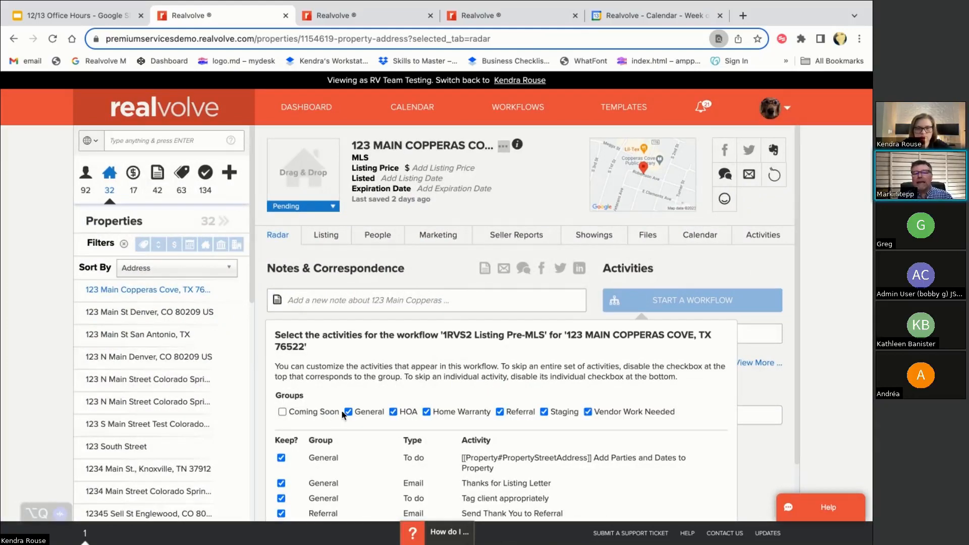
{"action": "left_click", "coordinate": [348, 412]}
{"action": "left_click", "coordinate": [430, 415]}
{"action": "left_click", "coordinate": [501, 414]}
{"action": "left_click", "coordinate": [544, 412]}
{"action": "left_click", "coordinate": [588, 412]}
{"action": "scroll", "coordinate": [527, 416], "scroll_direction": "down", "scroll_amount": 2}
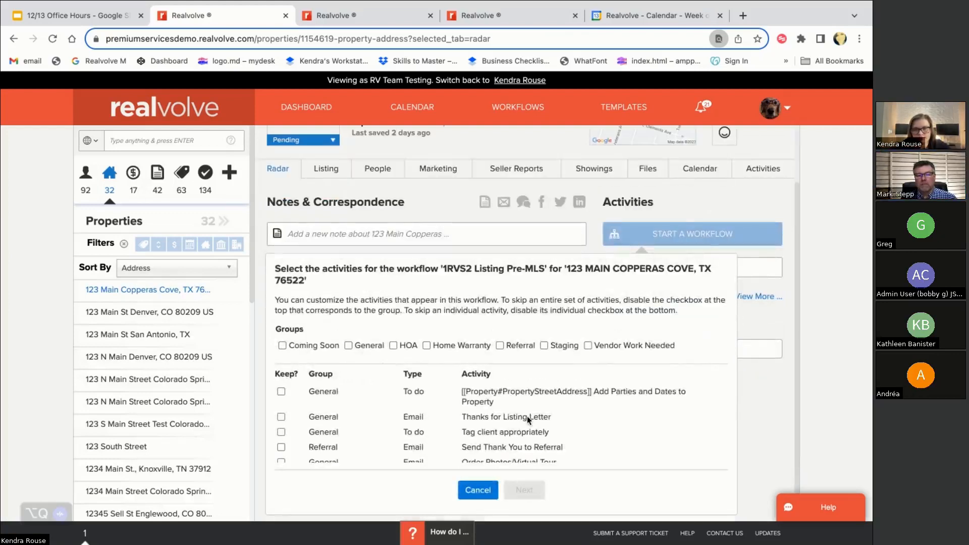
{"action": "scroll", "coordinate": [475, 449], "scroll_direction": "down", "scroll_amount": 1}
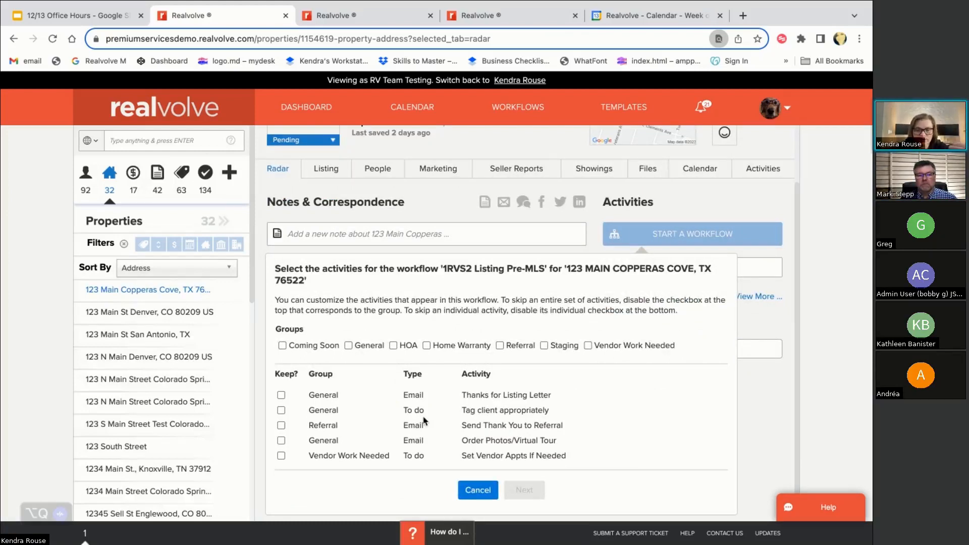
{"action": "scroll", "coordinate": [424, 420], "scroll_direction": "down", "scroll_amount": 1}
{"action": "left_click", "coordinate": [281, 407]}
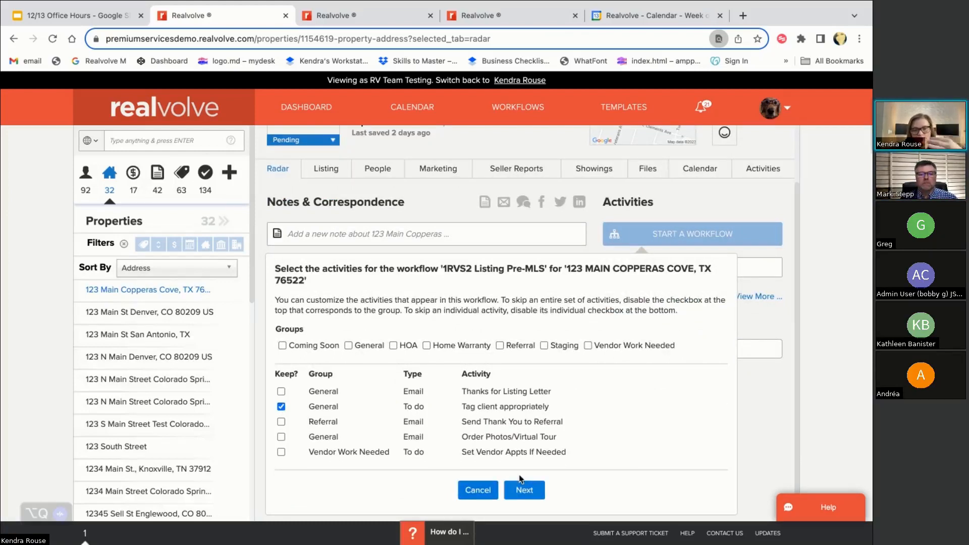
Accept the listing coordinator assignment, finish the workflow setup, and reload the property page
{"action": "left_click", "coordinate": [526, 490]}
{"action": "left_click", "coordinate": [526, 362]}
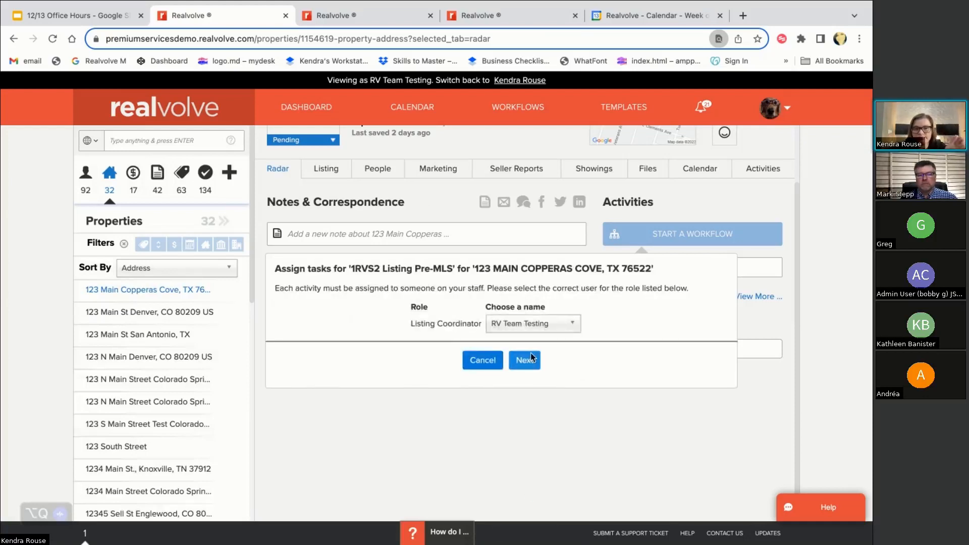
{"action": "left_click", "coordinate": [544, 475]}
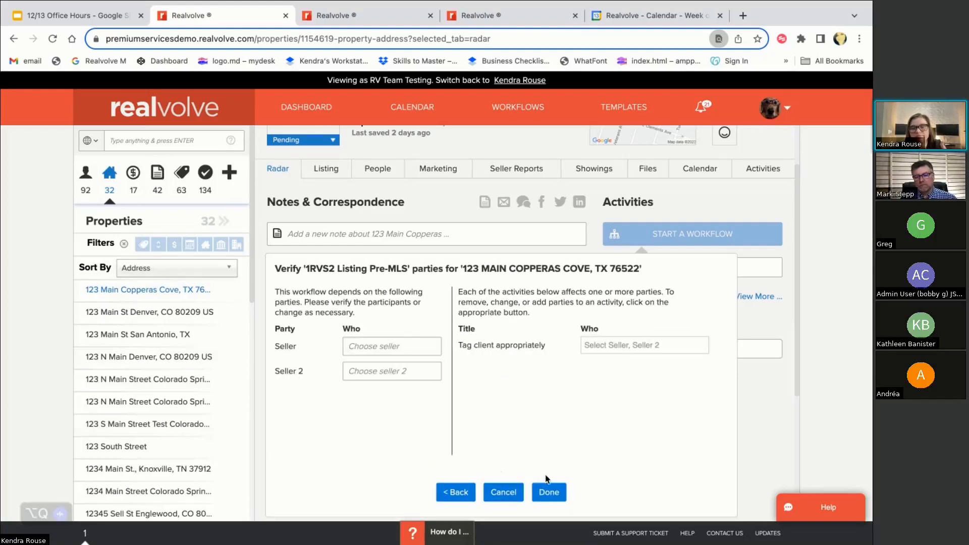
{"action": "left_click", "coordinate": [558, 494]}
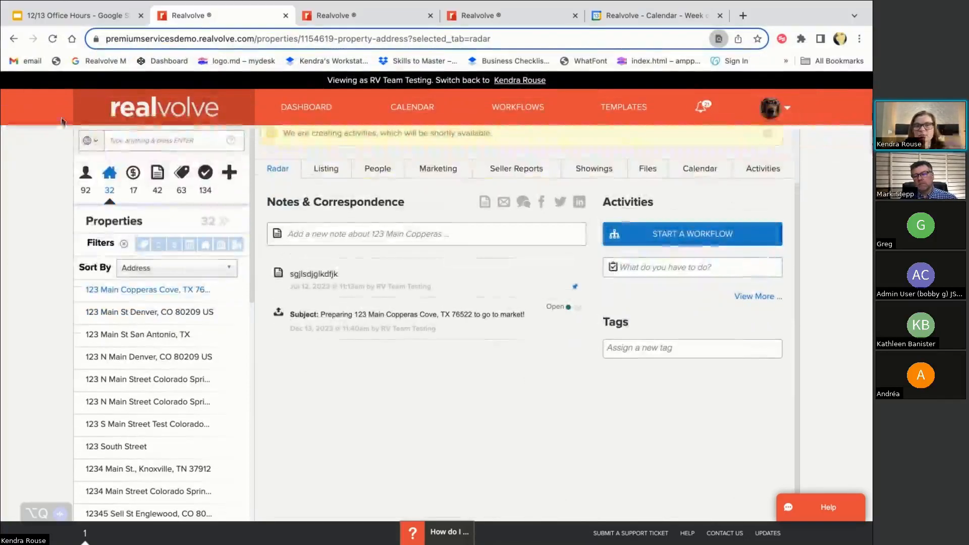
{"action": "left_click", "coordinate": [52, 39]}
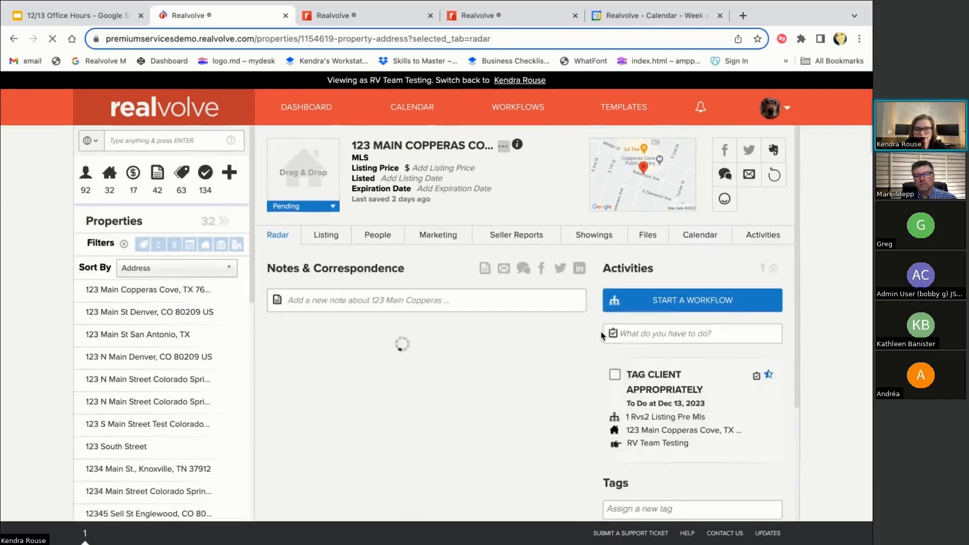
Complete the Tag client appropriately to-do, checking Seller Report with the note 'Dropped of 20 Brochures'
{"action": "left_click", "coordinate": [615, 377]}
{"action": "scroll", "coordinate": [619, 392], "scroll_direction": "down", "scroll_amount": 2}
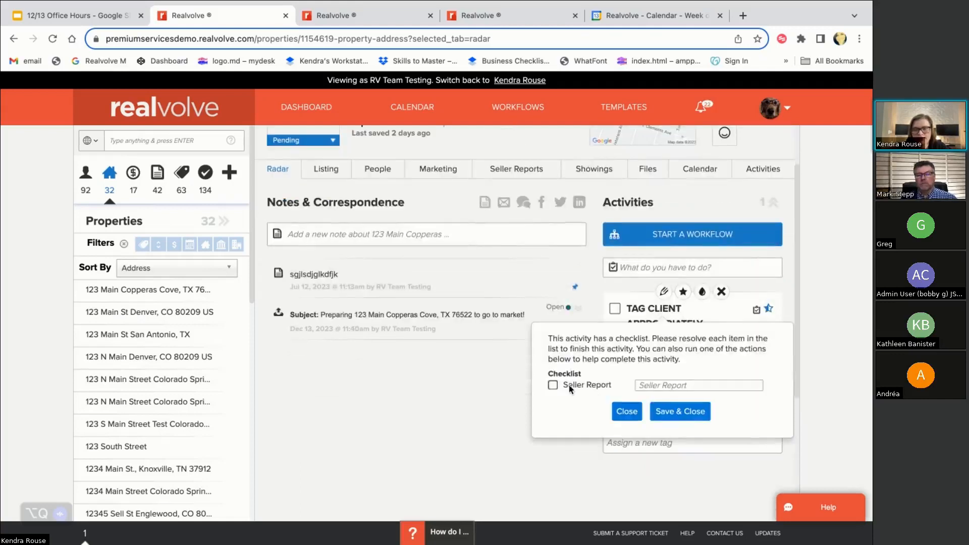
{"action": "left_click", "coordinate": [662, 387]}
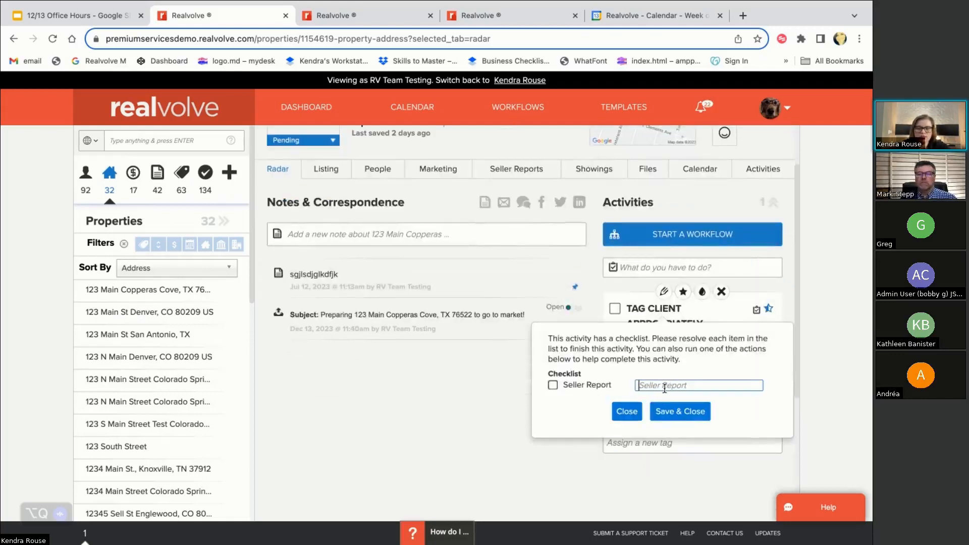
{"action": "type", "text": "C"}
{"action": "key", "text": "BackSpace"}
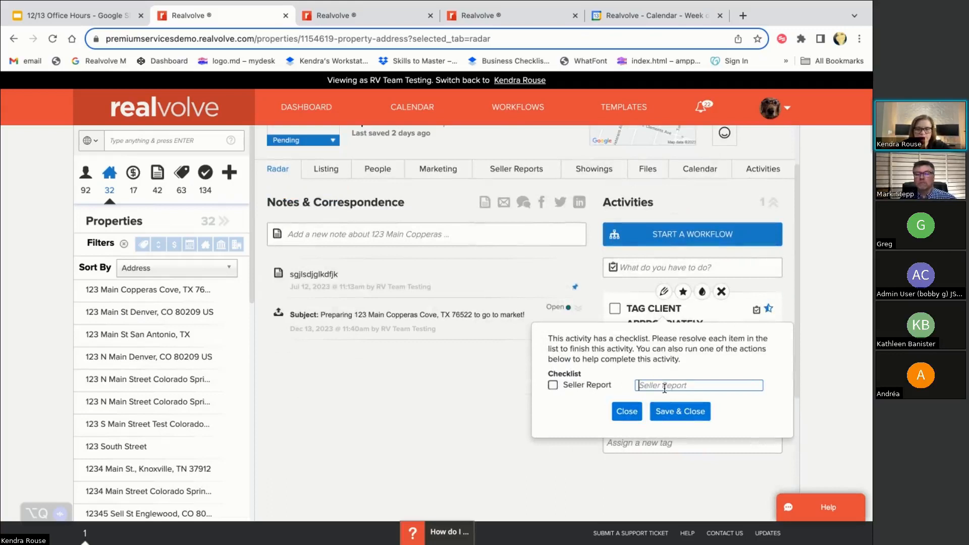
{"action": "type", "text": "Dr"}
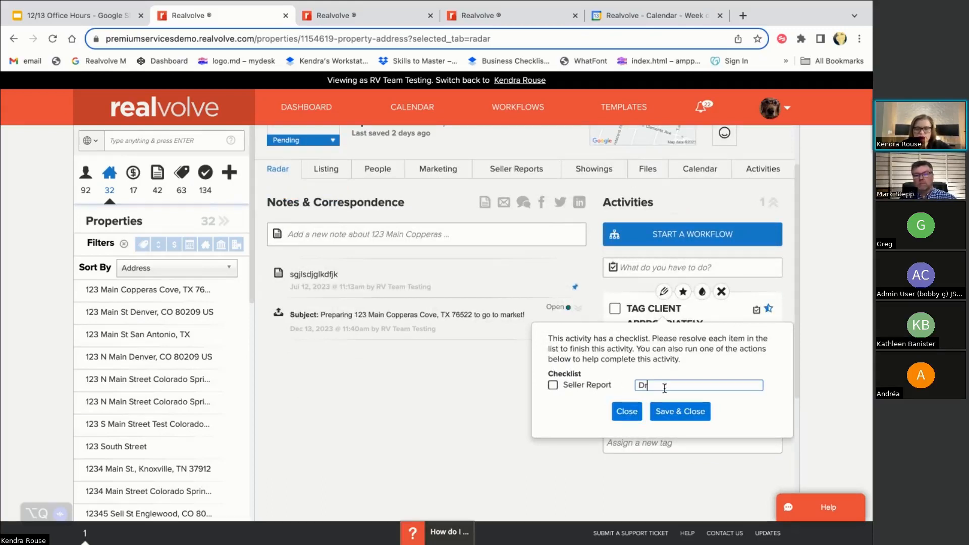
{"action": "type", "text": "opeed of"}
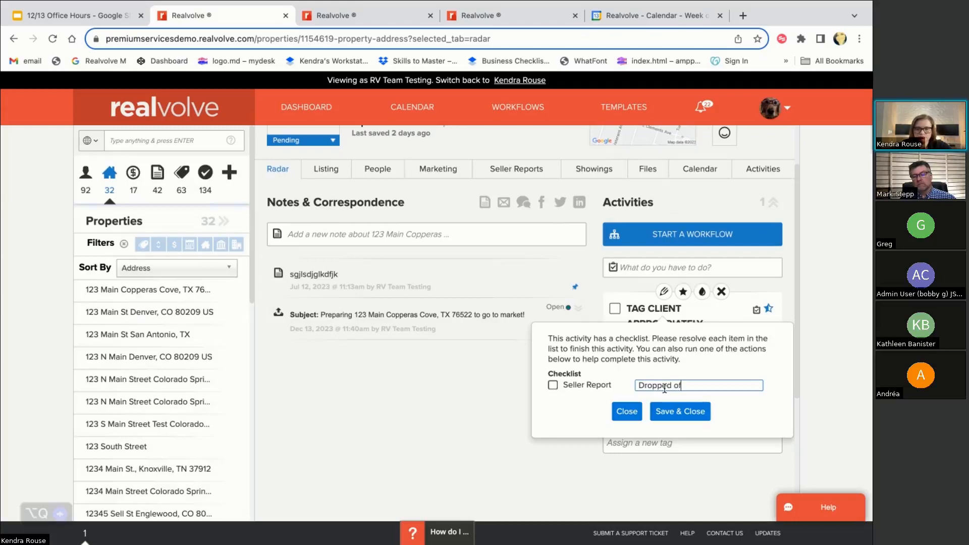
{"action": "type", "text": " 20"}
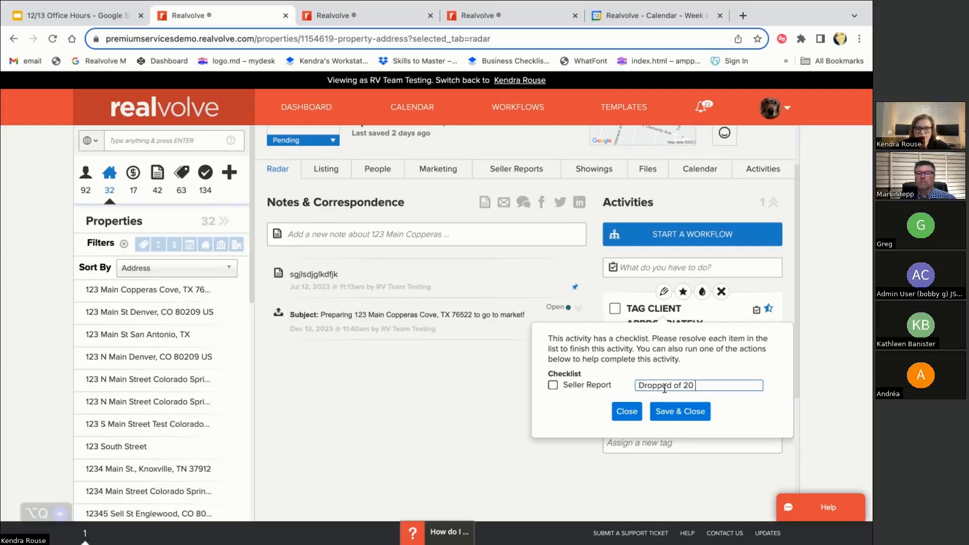
{"action": "type", "text": " Bro"}
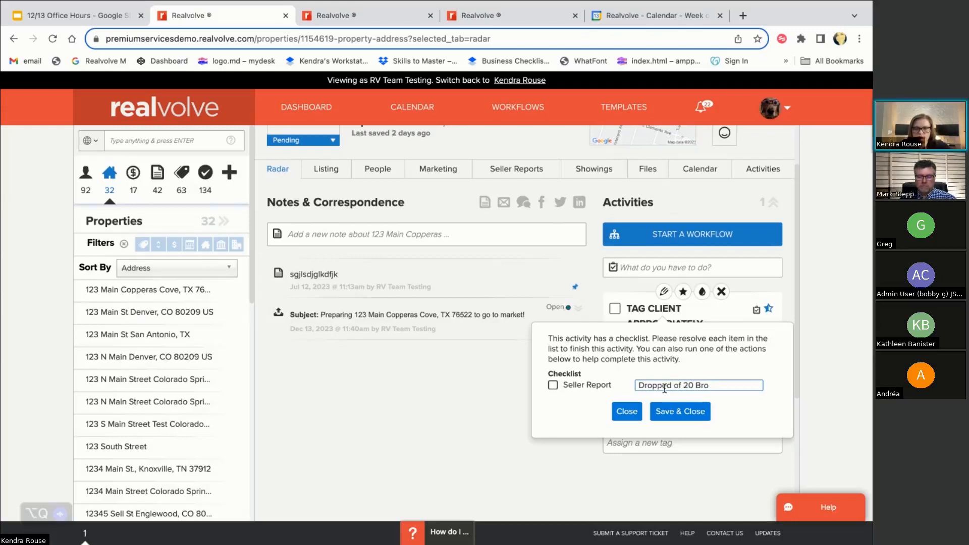
{"action": "type", "text": "chures"}
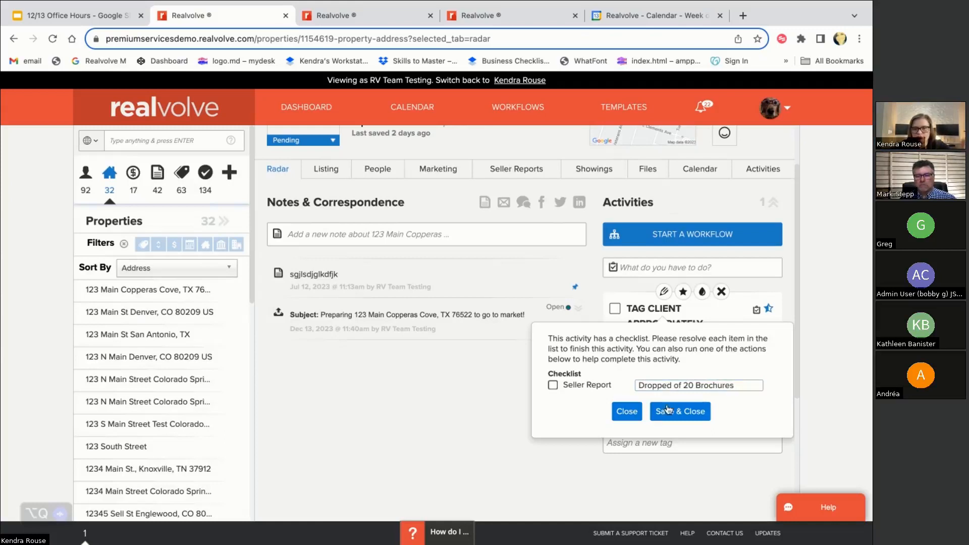
{"action": "left_click", "coordinate": [554, 384]}
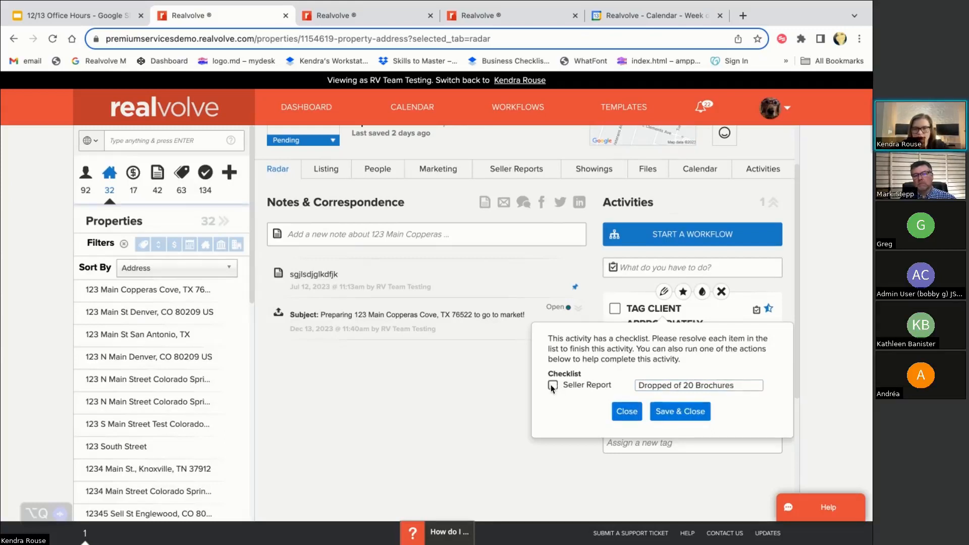
{"action": "left_click", "coordinate": [647, 430]}
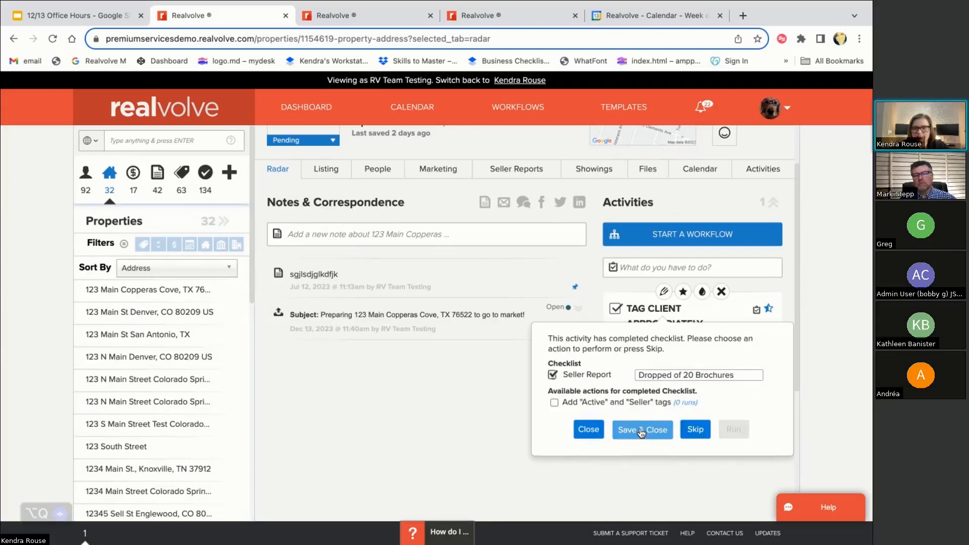
{"action": "scroll", "coordinate": [677, 377], "scroll_direction": "up", "scroll_amount": 1}
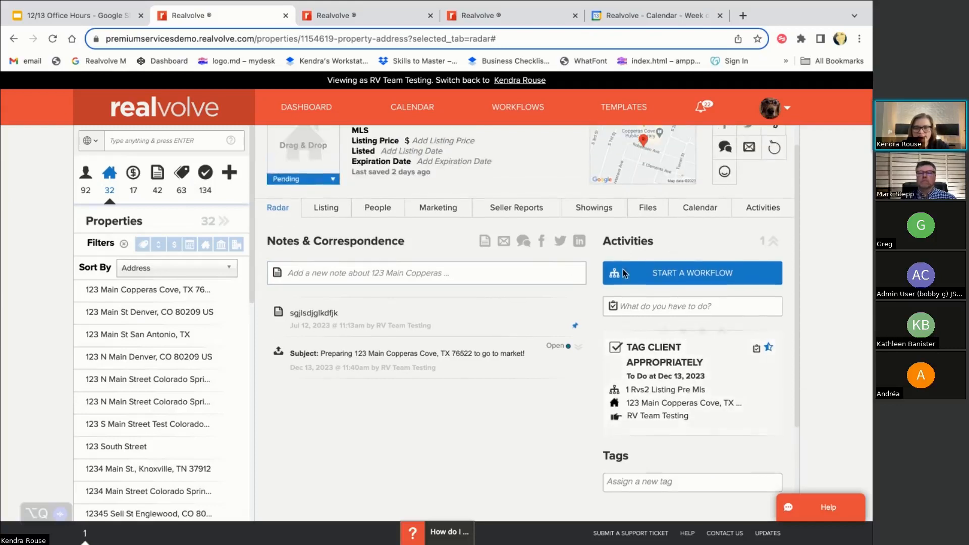
Review the property's Seller Reports list, then go to the message templates page
{"action": "left_click", "coordinate": [516, 211]}
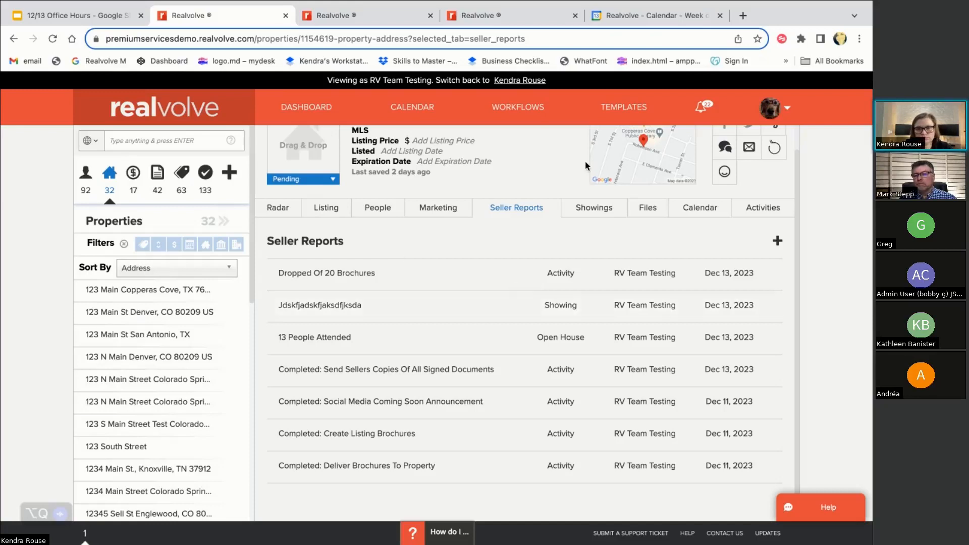
{"action": "left_click", "coordinate": [615, 109]}
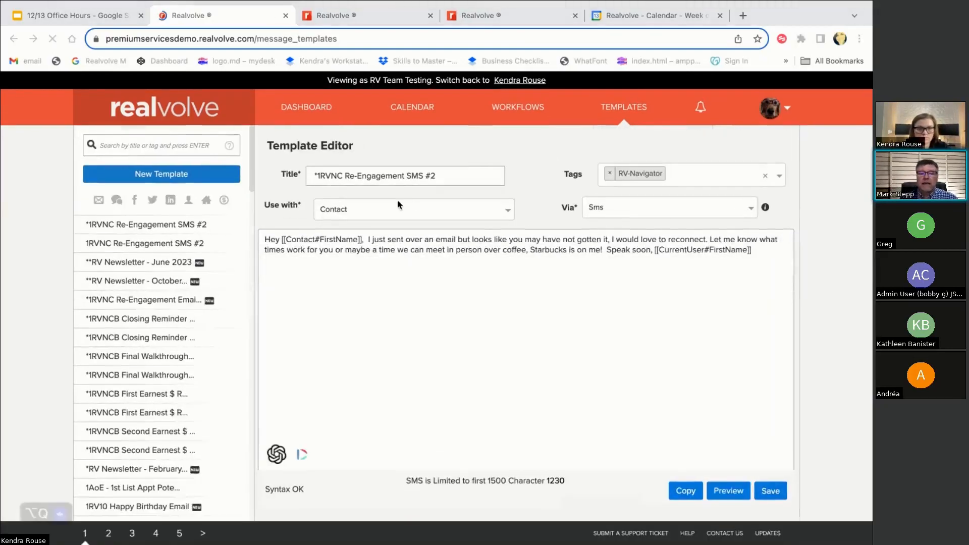
Search templates for 'new year' and open the 1RVH1 Happy New Year template
{"action": "left_click", "coordinate": [123, 146]}
{"action": "type", "text": "new year"}
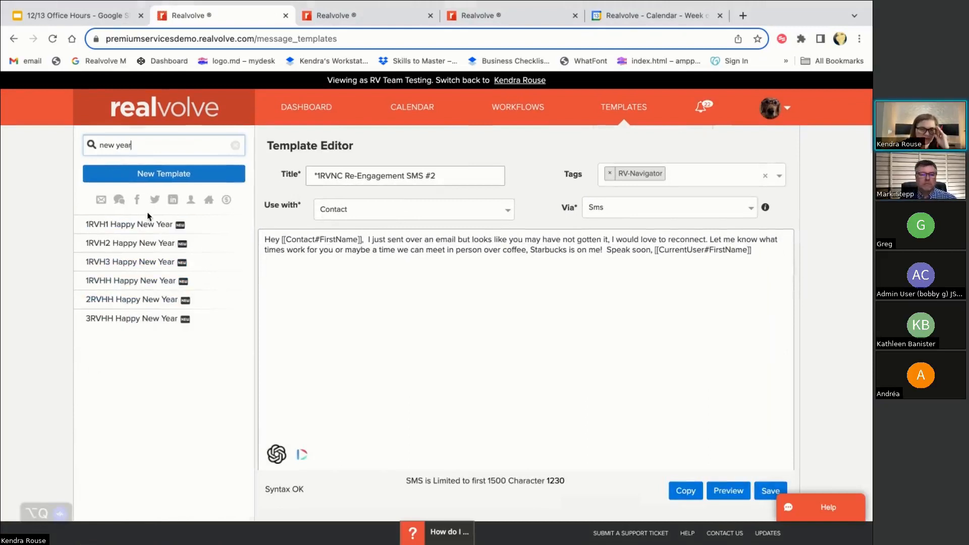
{"action": "left_click", "coordinate": [134, 226]}
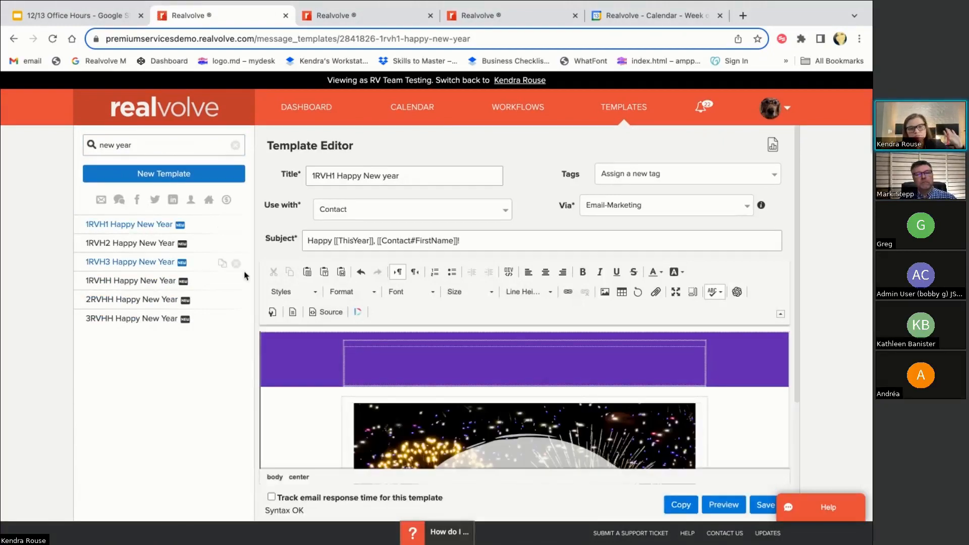
{"action": "scroll", "coordinate": [432, 399], "scroll_direction": "down", "scroll_amount": 3}
{"action": "scroll", "coordinate": [433, 399], "scroll_direction": "up", "scroll_amount": 3}
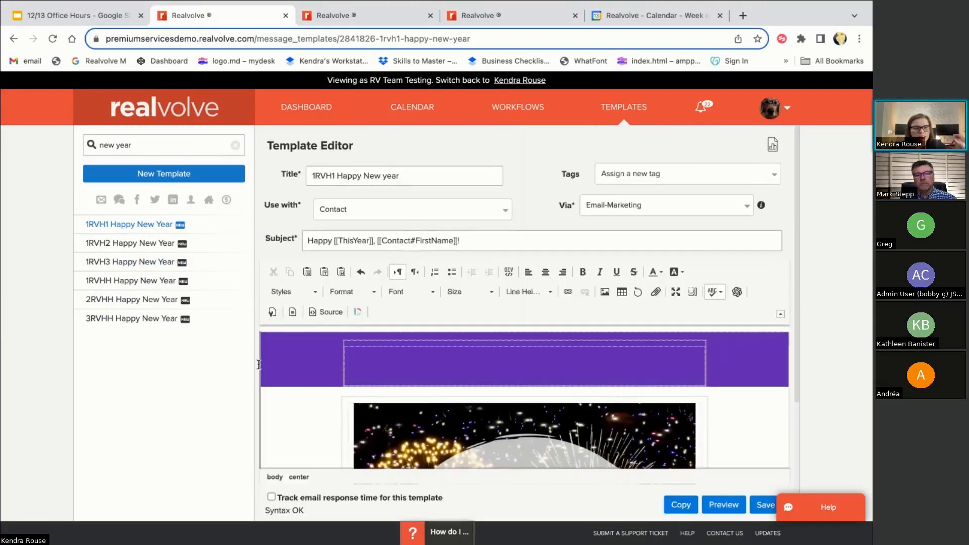
Make the subject end with 'Happy', dropping 2024 after trying a [[year merge field
{"action": "left_click", "coordinate": [326, 243]}
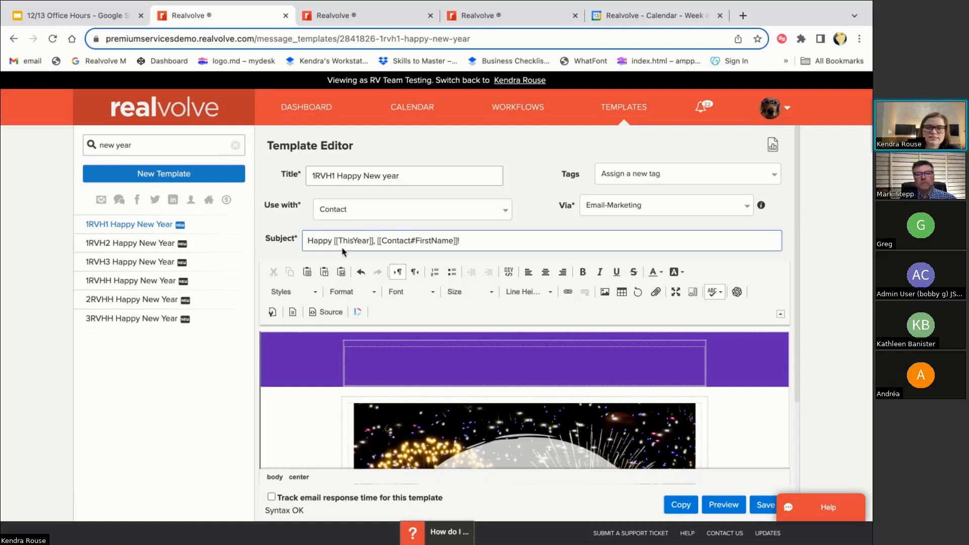
{"action": "left_click_drag", "start_coordinate": [334, 241], "coordinate": [374, 240]}
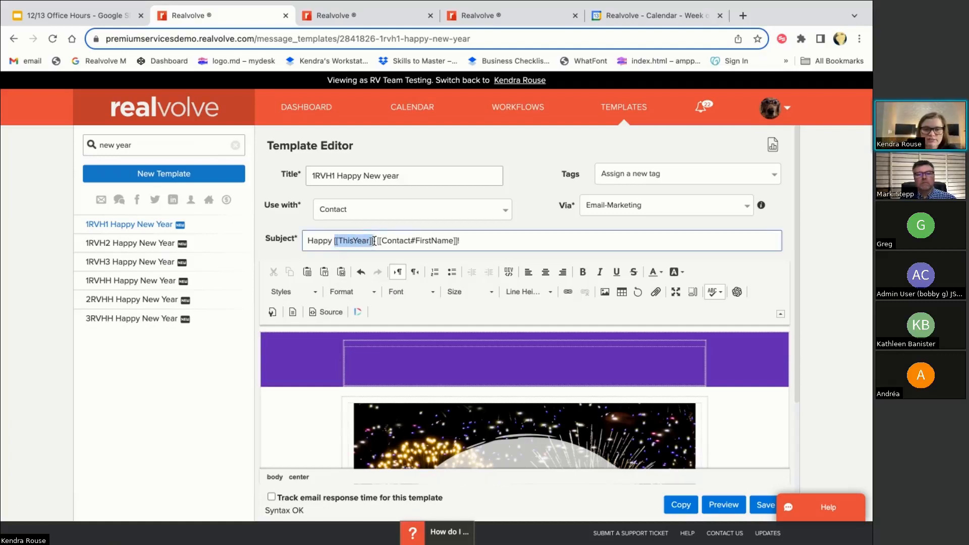
{"action": "left_click", "coordinate": [505, 244]}
{"action": "type", "text": "H"}
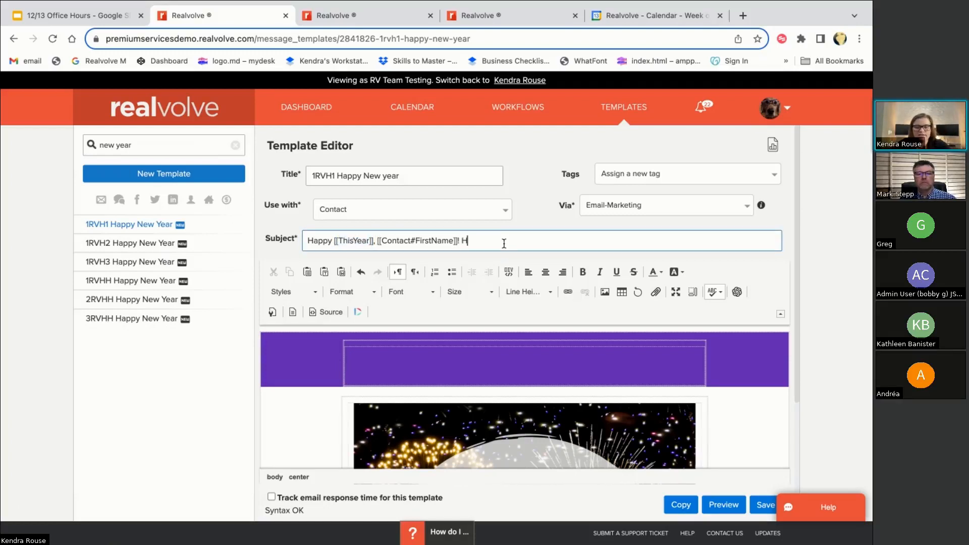
{"action": "type", "text": "appy 2024"}
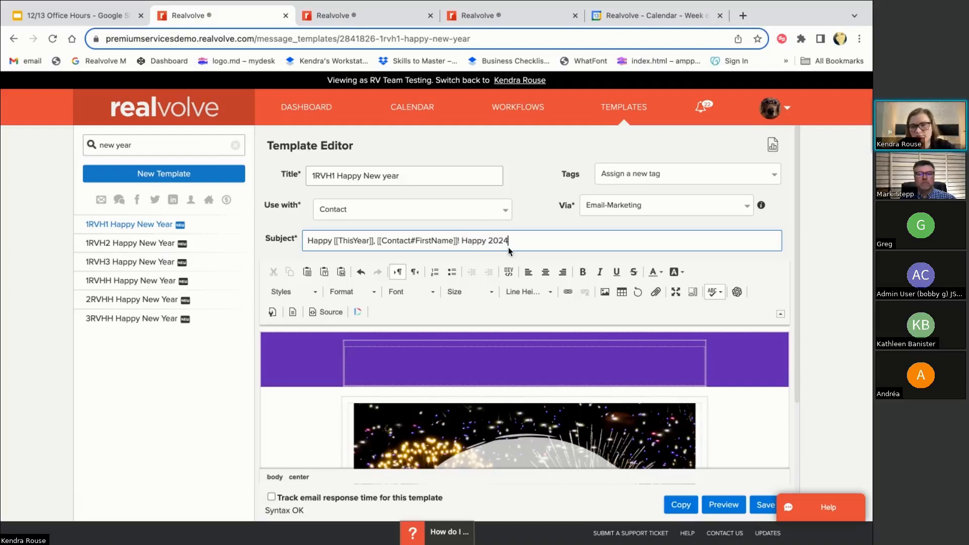
{"action": "key", "text": "BackSpace"}
{"action": "key", "text": "BackSpace"}
{"action": "key", "text": "BackSpace"}
{"action": "key", "text": "BackSpace"}
{"action": "key", "text": "BackSpace"}
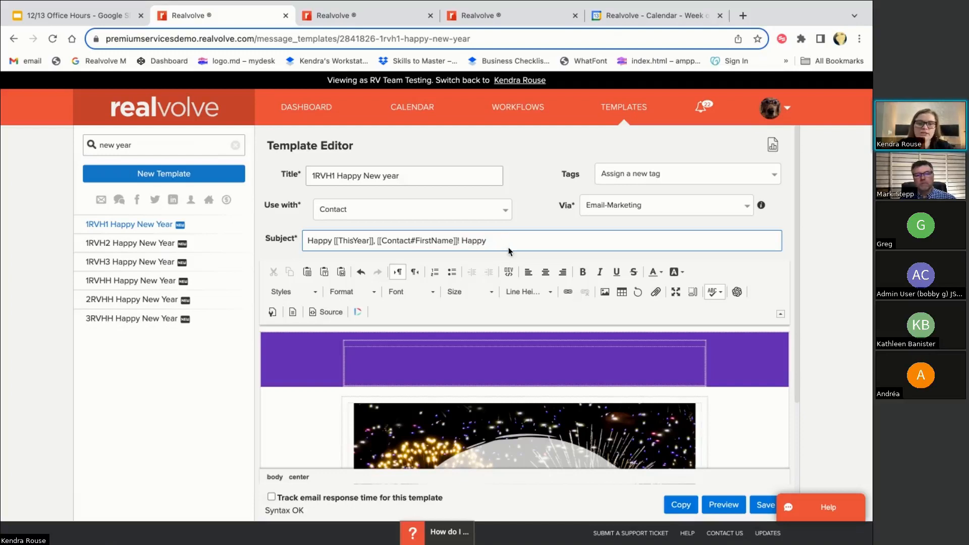
{"action": "type", "text": "[[year"}
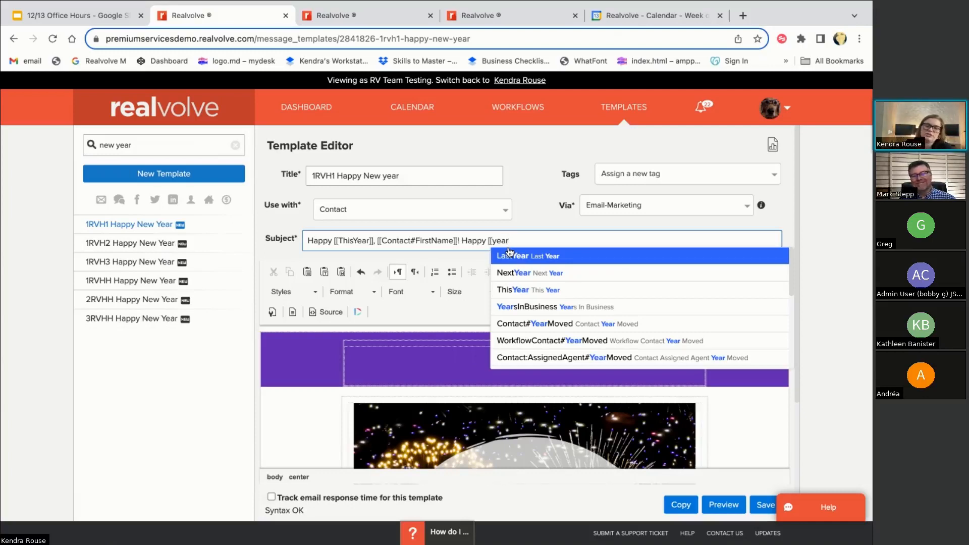
{"action": "key", "text": "BackSpace"}
{"action": "key", "text": "BackSpace"}
{"action": "key", "text": "BackSpace"}
{"action": "key", "text": "BackSpace"}
{"action": "key", "text": "BackSpace"}
{"action": "key", "text": "BackSpace"}
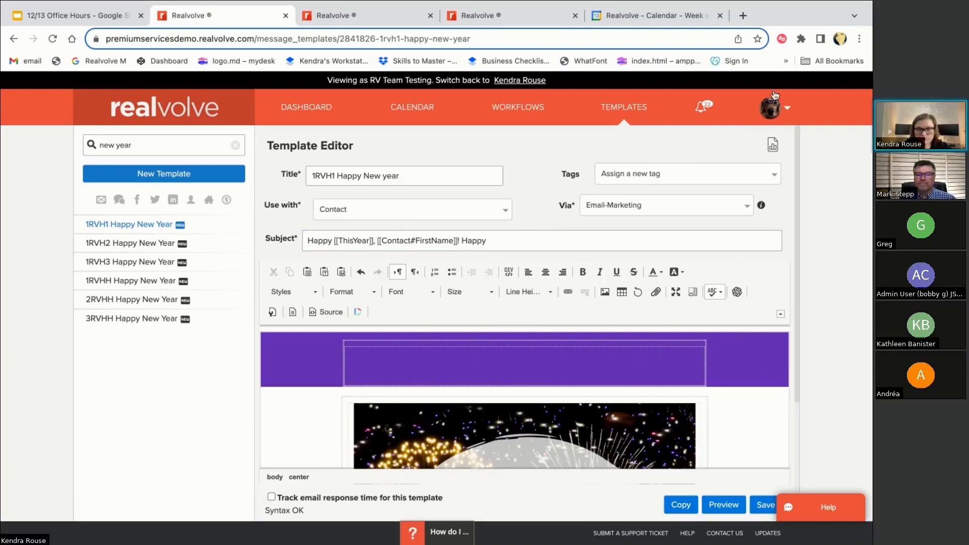
On the third browser tab, open My Account settings from the avatar menu
{"action": "left_click", "coordinate": [356, 17]}
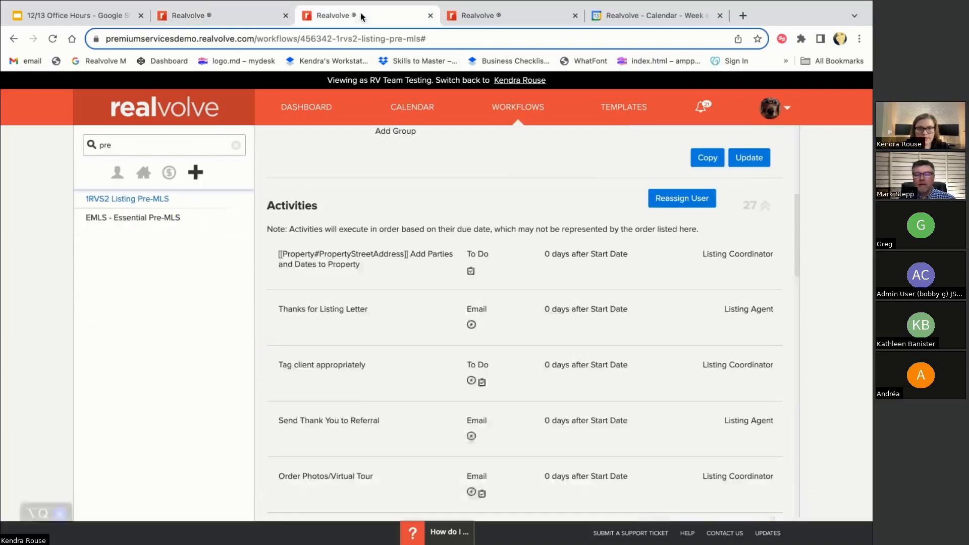
{"action": "left_click", "coordinate": [785, 108]}
{"action": "left_click", "coordinate": [733, 135]}
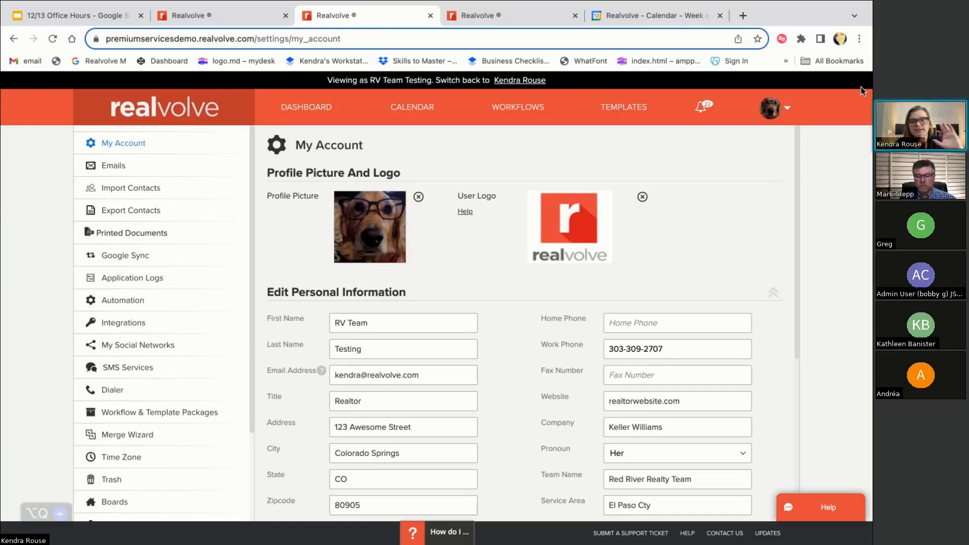
{"action": "left_click", "coordinate": [785, 114]}
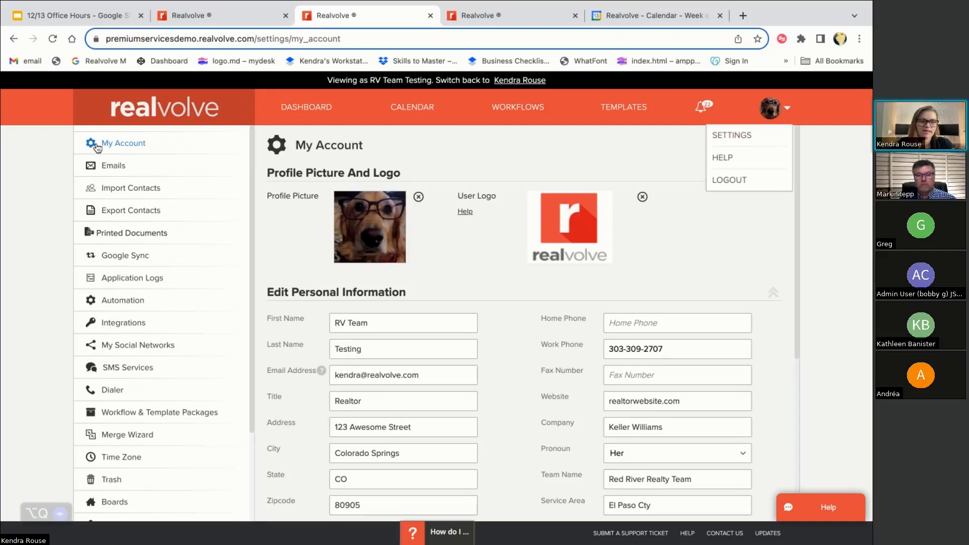
{"action": "scroll", "coordinate": [423, 295], "scroll_direction": "down", "scroll_amount": 1}
{"action": "scroll", "coordinate": [460, 333], "scroll_direction": "down", "scroll_amount": 2}
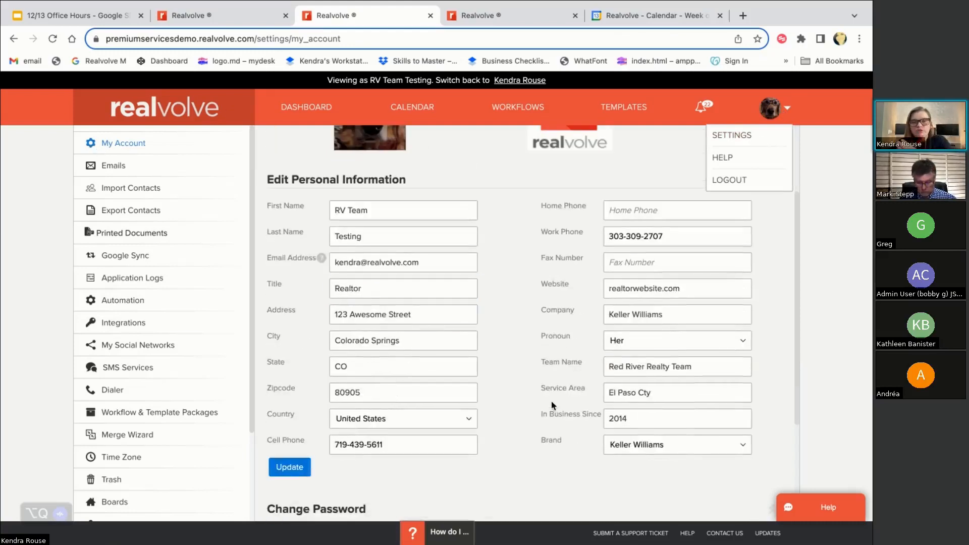
{"action": "scroll", "coordinate": [540, 412], "scroll_direction": "down", "scroll_amount": 1}
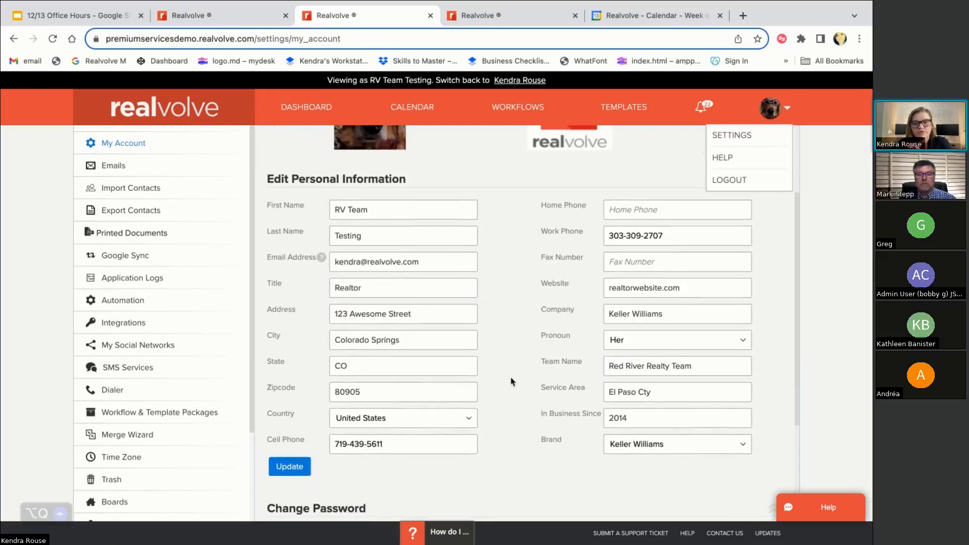
{"action": "scroll", "coordinate": [513, 384], "scroll_direction": "up", "scroll_amount": 1}
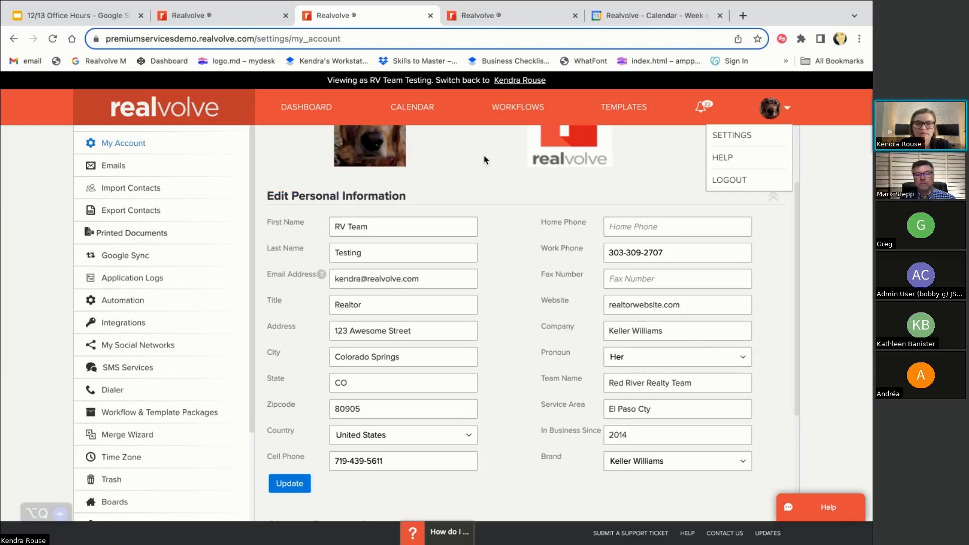
{"action": "left_click", "coordinate": [235, 19]}
Start typing a [[currentuser merge field on a new line below the signature
{"action": "scroll", "coordinate": [445, 363], "scroll_direction": "down", "scroll_amount": 3}
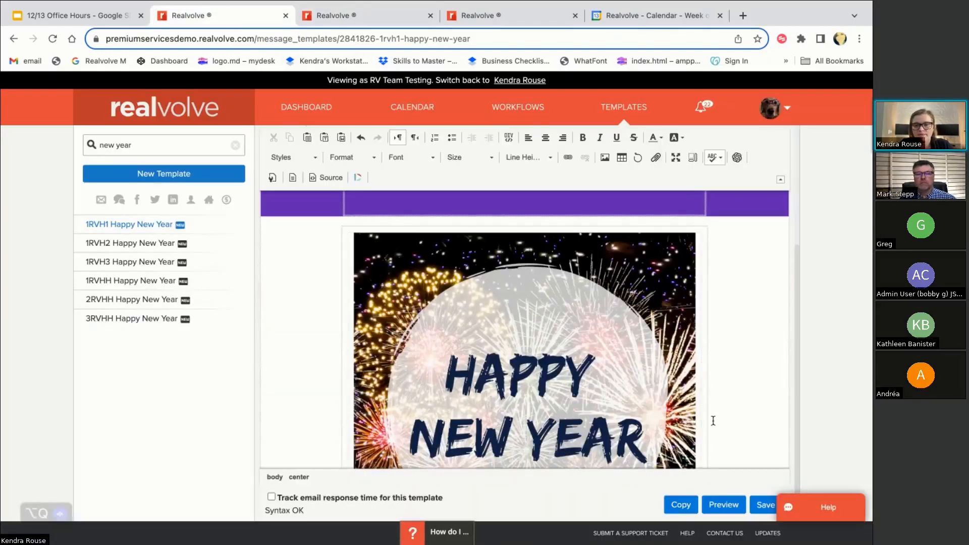
{"action": "scroll", "coordinate": [717, 413], "scroll_direction": "down", "scroll_amount": 5}
{"action": "left_click", "coordinate": [589, 418]}
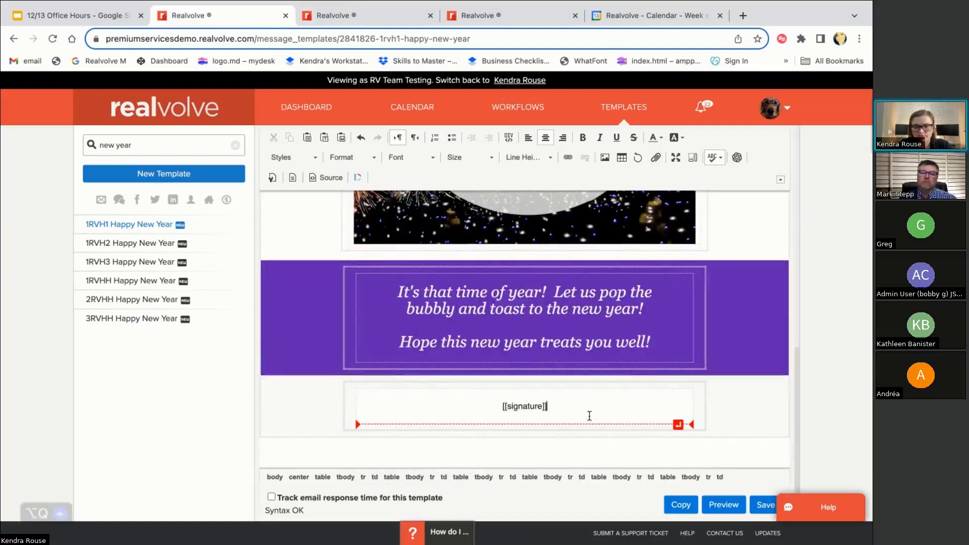
{"action": "key", "text": "Return"}
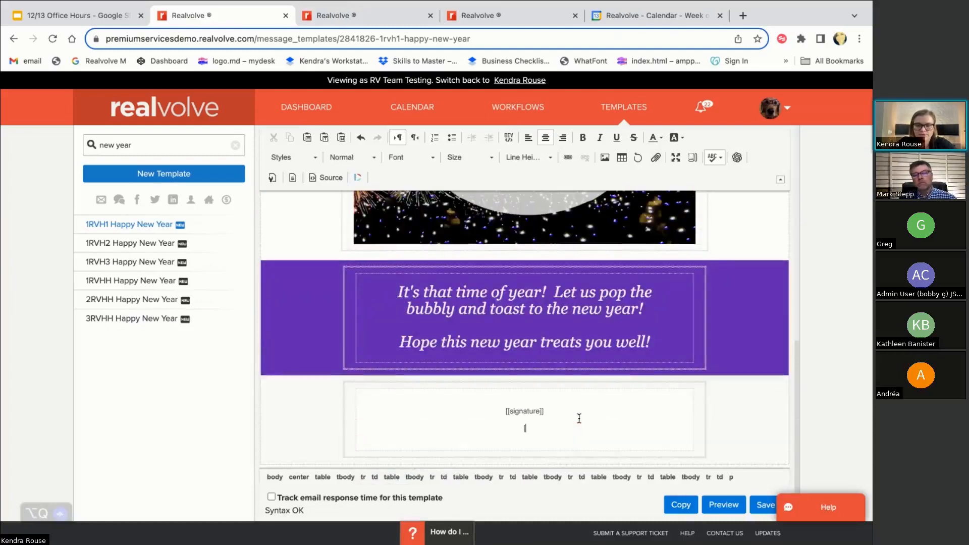
{"action": "type", "text": "[[current"}
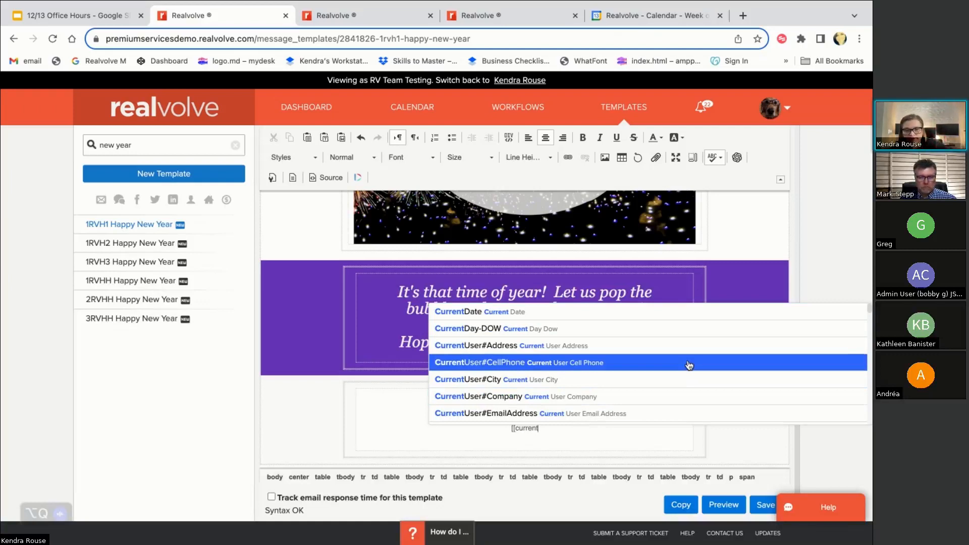
{"action": "type", "text": "user"}
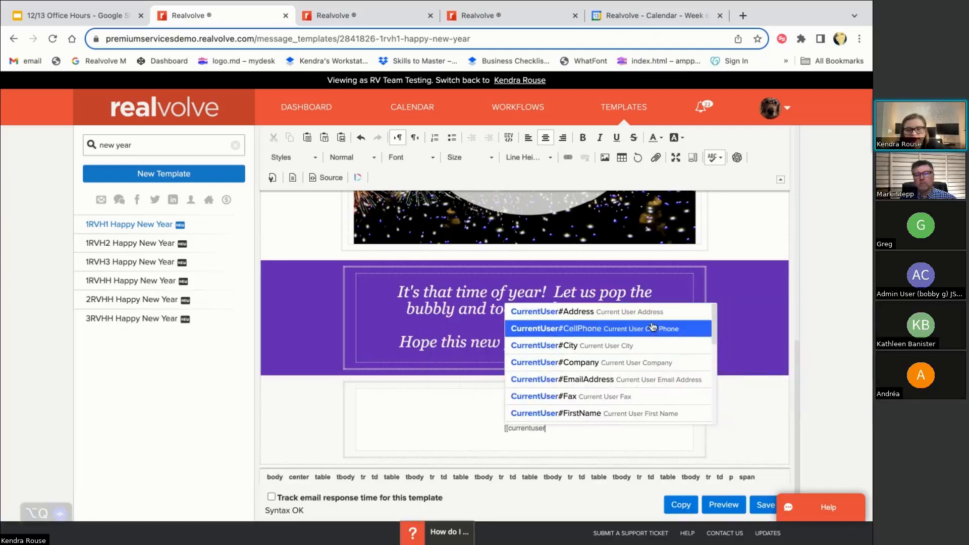
{"action": "scroll", "coordinate": [635, 394], "scroll_direction": "down", "scroll_amount": 1}
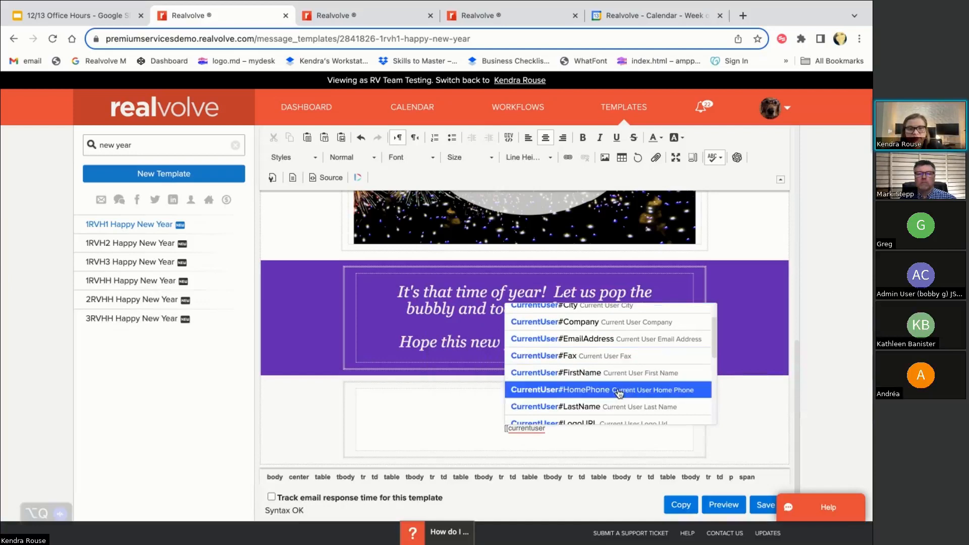
Look over the My Account settings tab, then return to the template editor
{"action": "left_click", "coordinate": [388, 15]}
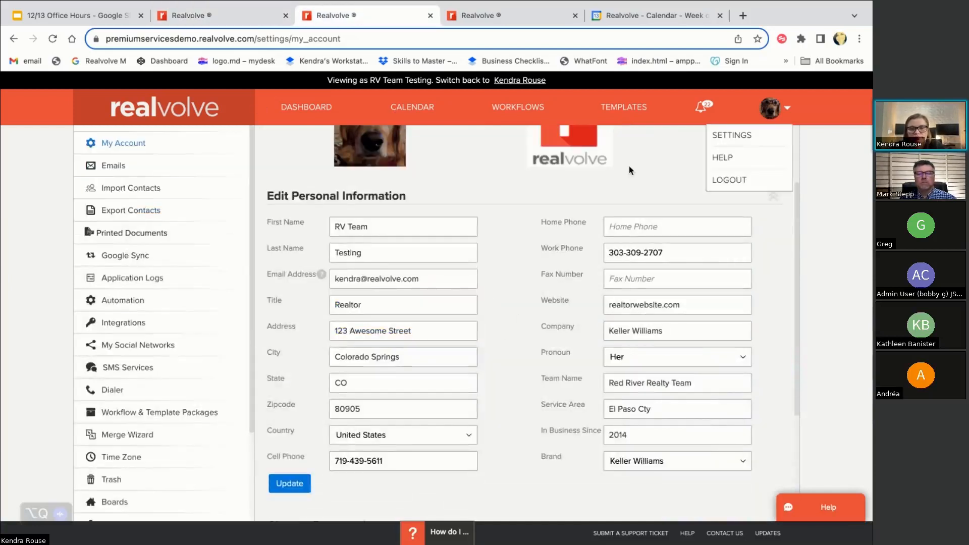
{"action": "scroll", "coordinate": [480, 304], "scroll_direction": "up", "scroll_amount": 2}
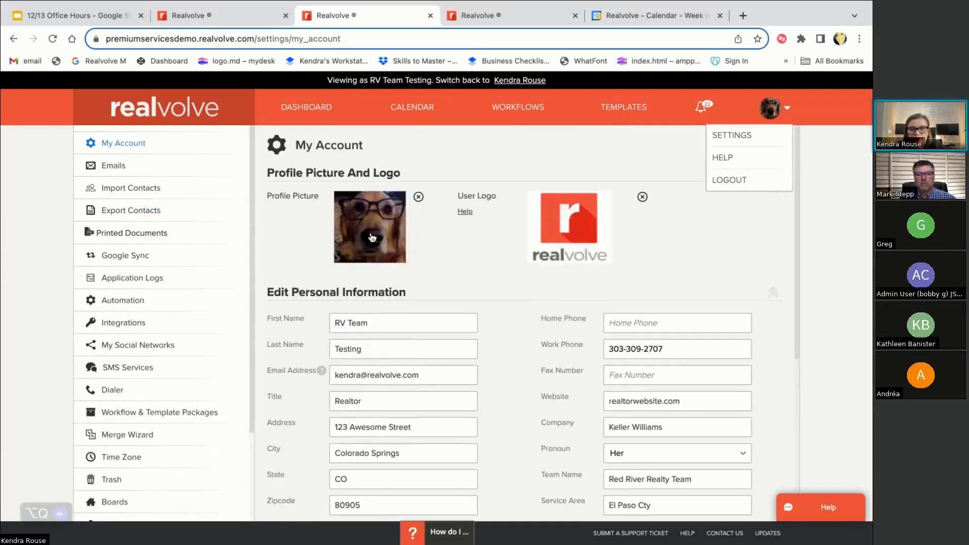
{"action": "scroll", "coordinate": [557, 380], "scroll_direction": "down", "scroll_amount": 3}
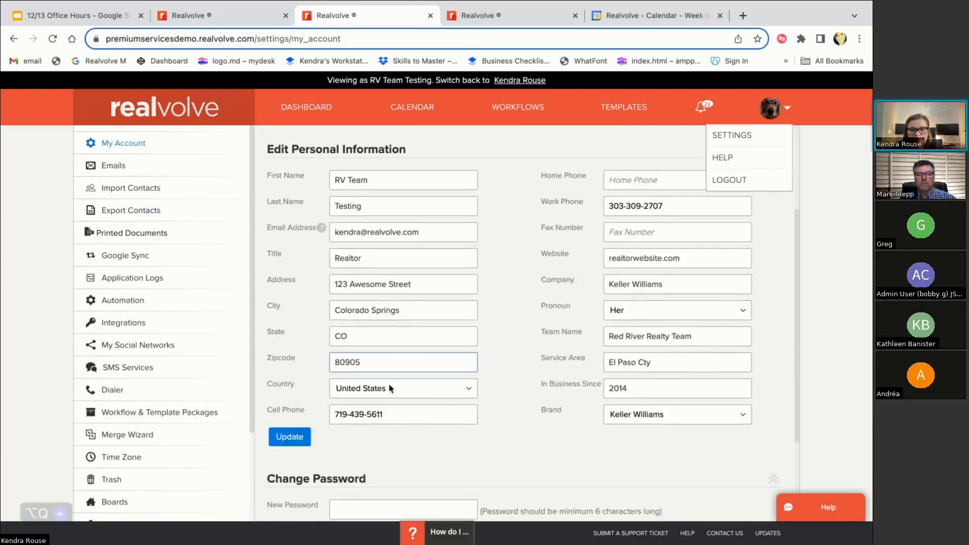
{"action": "left_click", "coordinate": [183, 21]}
Delete the unfinished [[currentuser text from the Happy New Year template body
{"action": "scroll", "coordinate": [621, 392], "scroll_direction": "down", "scroll_amount": 2}
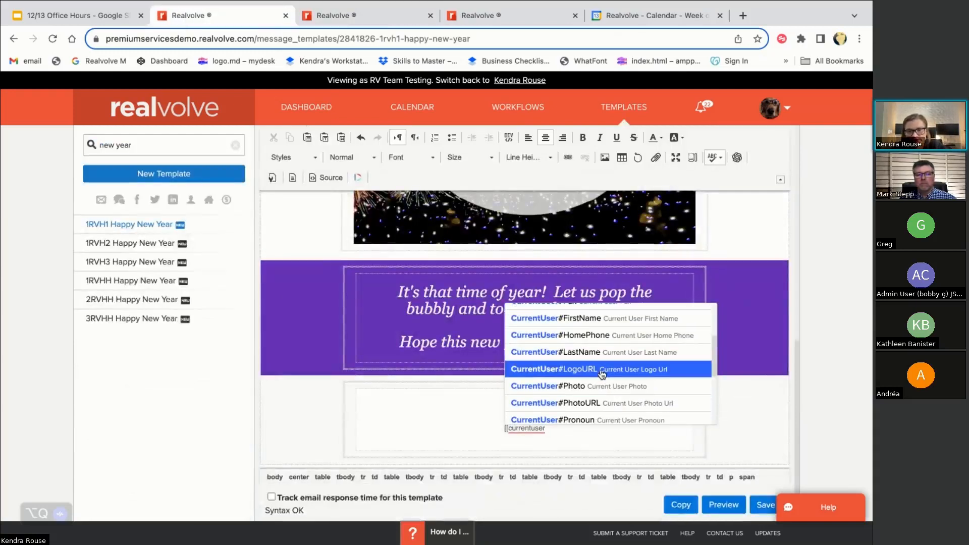
{"action": "scroll", "coordinate": [606, 399], "scroll_direction": "down", "scroll_amount": 3}
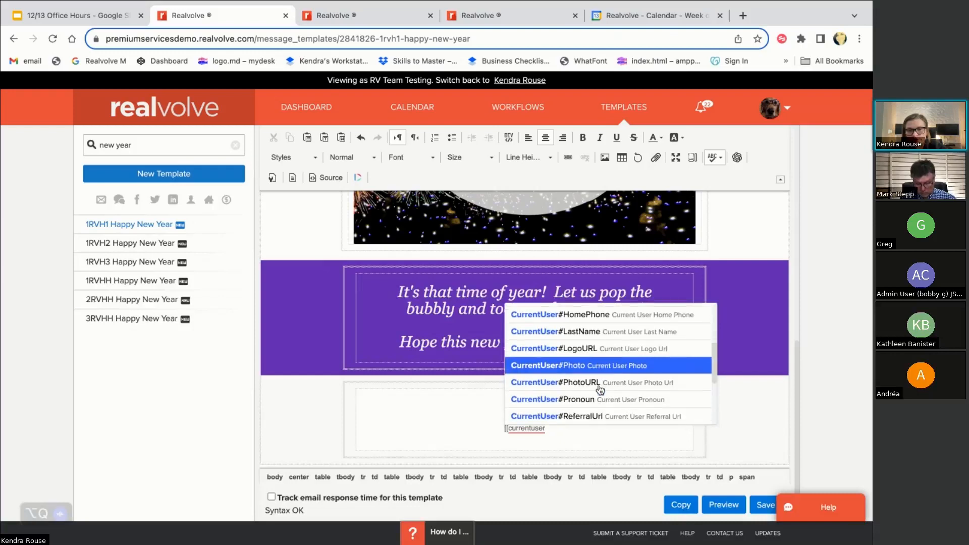
{"action": "scroll", "coordinate": [617, 409], "scroll_direction": "down", "scroll_amount": 2}
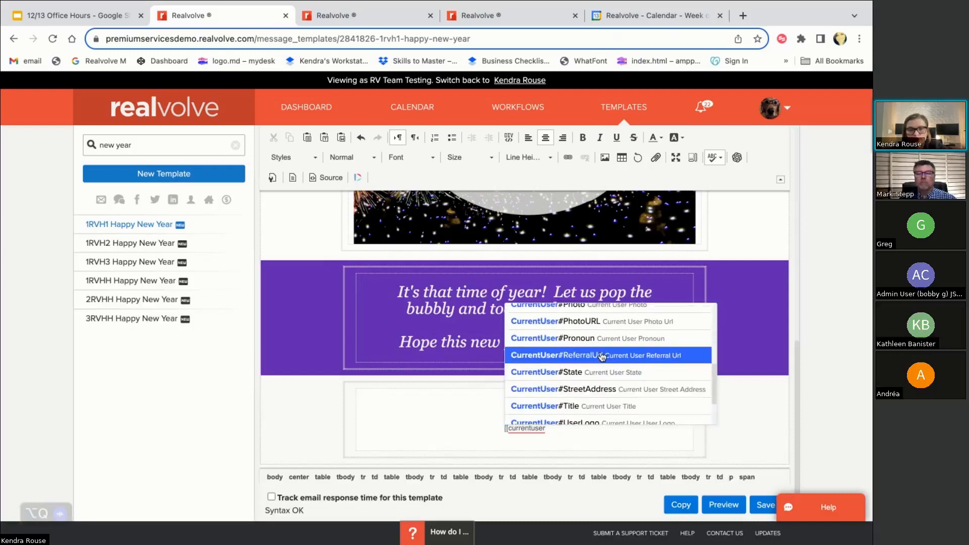
{"action": "scroll", "coordinate": [621, 397], "scroll_direction": "down", "scroll_amount": 2}
{"action": "scroll", "coordinate": [613, 358], "scroll_direction": "up", "scroll_amount": 1}
{"action": "scroll", "coordinate": [613, 356], "scroll_direction": "up", "scroll_amount": 6}
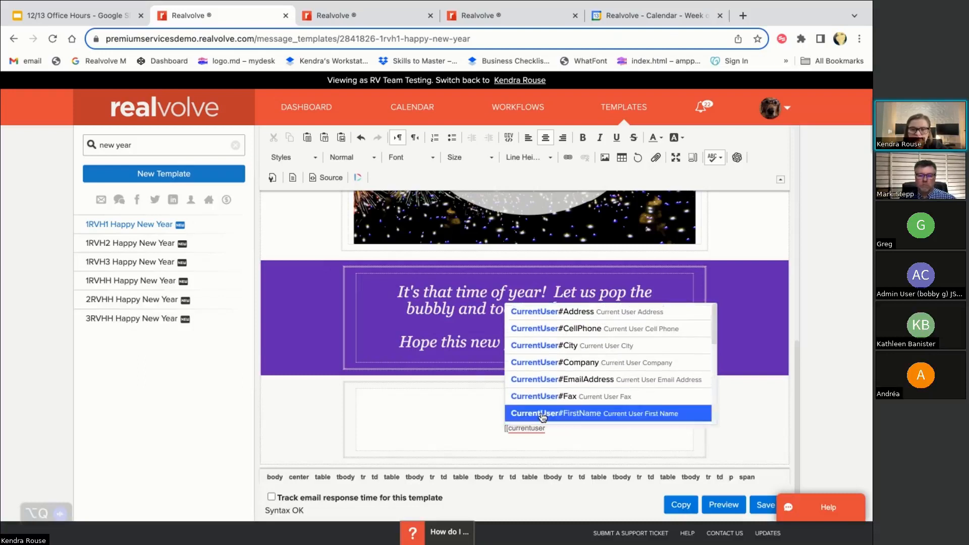
{"action": "left_click_drag", "start_coordinate": [560, 435], "coordinate": [484, 431]}
{"action": "key", "text": "BackSpace"}
{"action": "scroll", "coordinate": [516, 435], "scroll_direction": "up", "scroll_amount": 3}
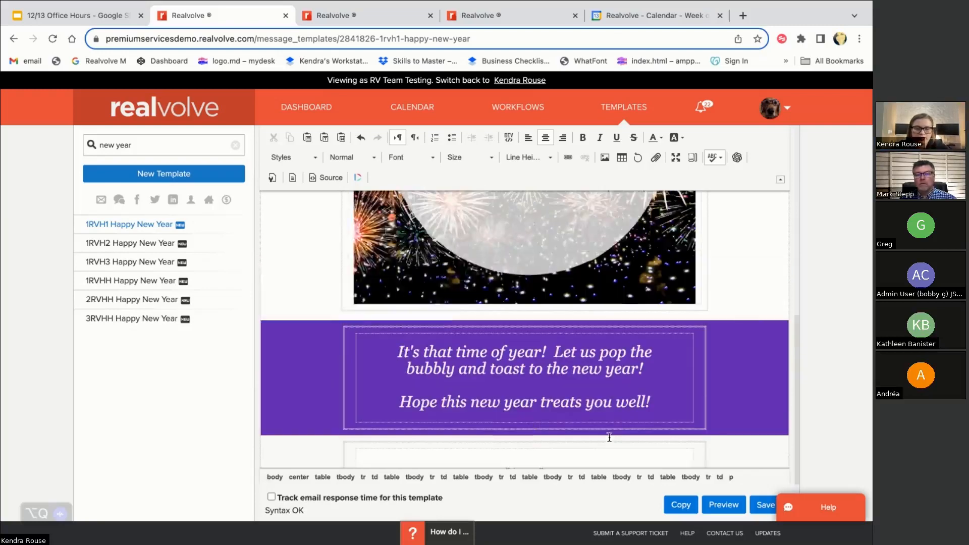
{"action": "left_click_drag", "start_coordinate": [151, 144], "coordinate": [22, 141]}
Search templates for 'opening' and open 1RVB2 Opening Email To Buyer
{"action": "key", "text": "BackSpace"}
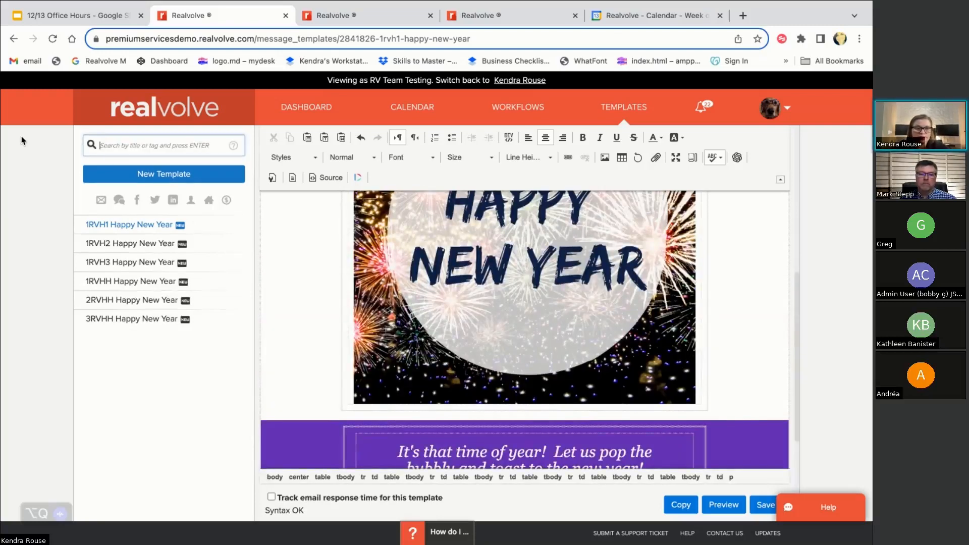
{"action": "key", "text": "Return"}
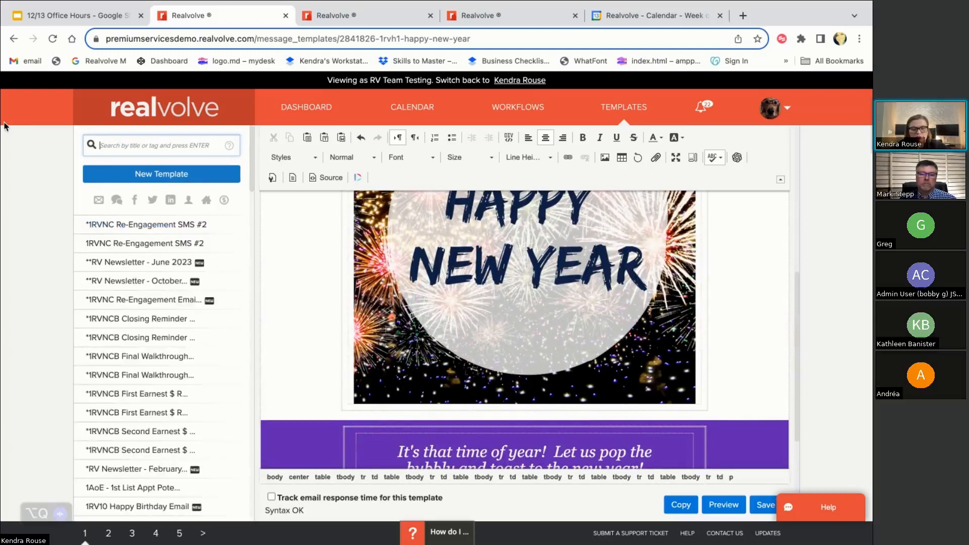
{"action": "type", "text": "opening"}
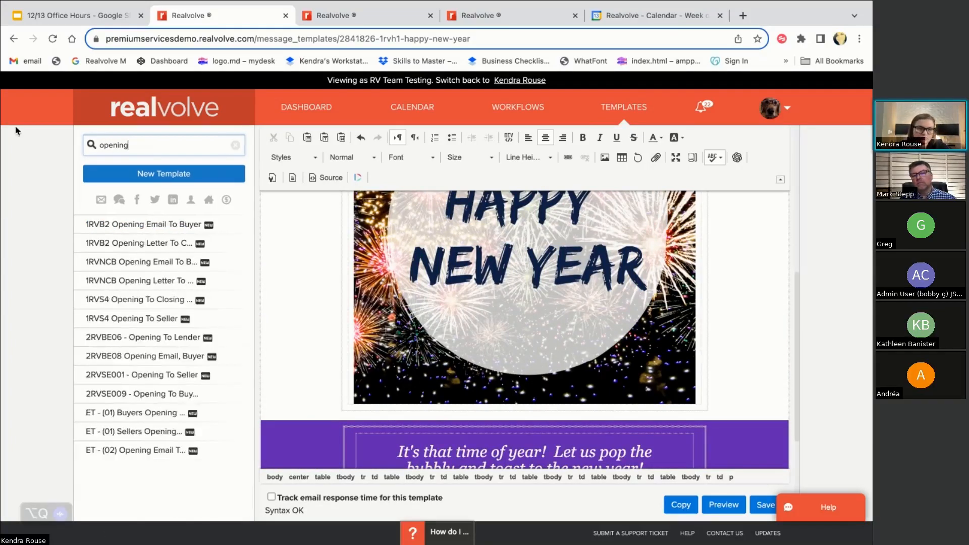
{"action": "left_click", "coordinate": [139, 231]}
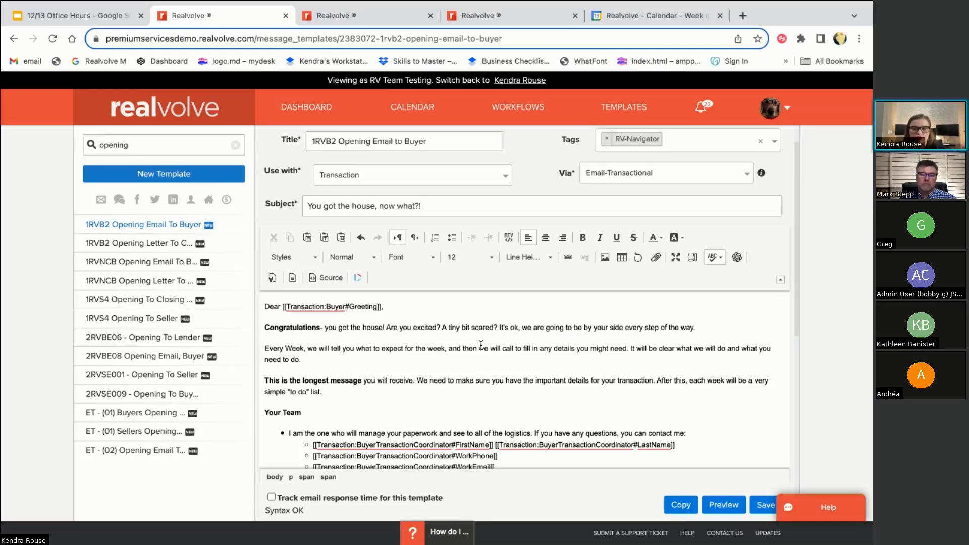
Add 'he will be reaching out to you.' above the longest-message paragraph, then begin a merge field below
{"action": "scroll", "coordinate": [481, 354], "scroll_direction": "down", "scroll_amount": 1}
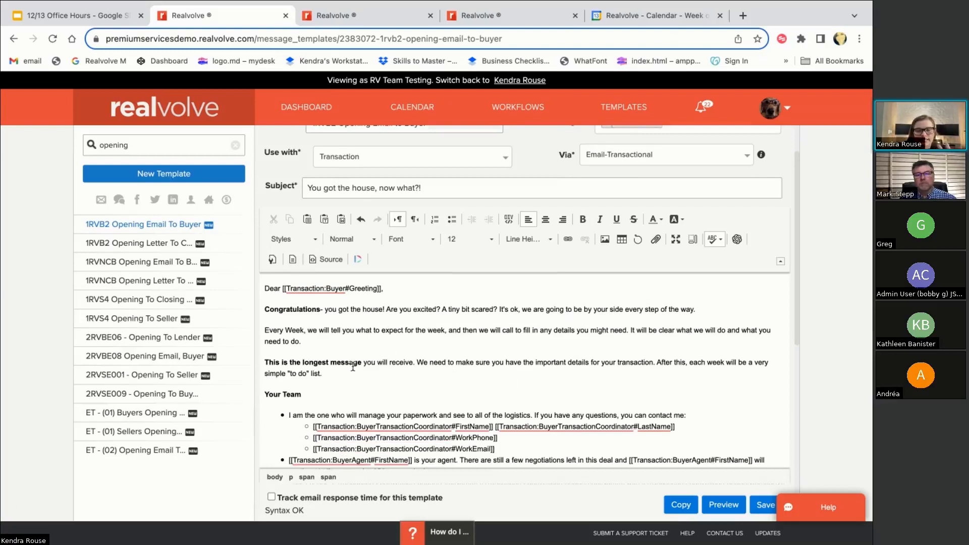
{"action": "scroll", "coordinate": [353, 368], "scroll_direction": "down", "scroll_amount": 1}
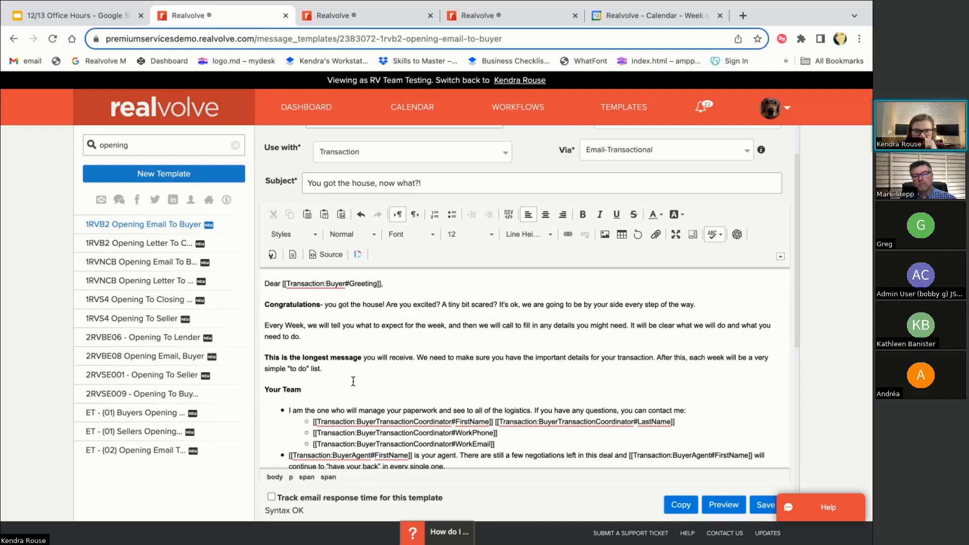
{"action": "left_click", "coordinate": [341, 347]}
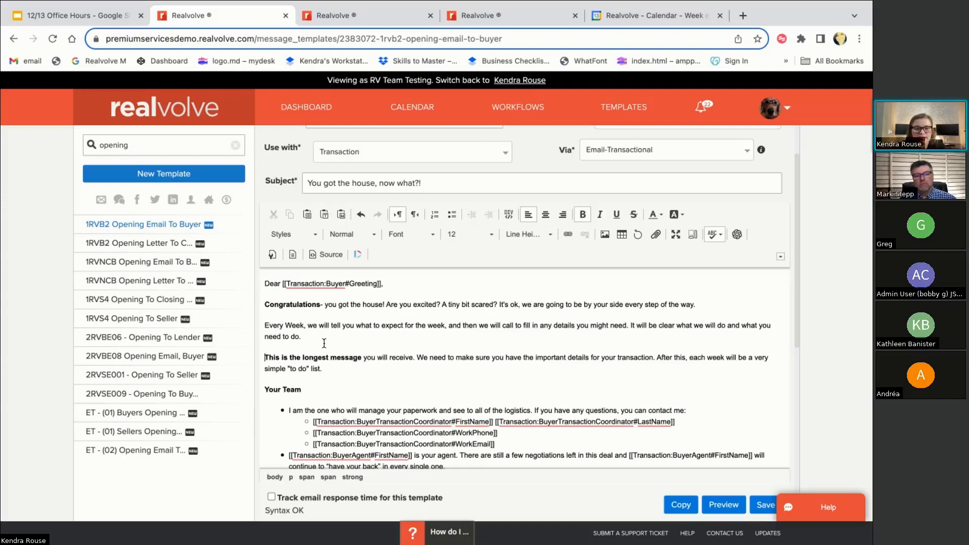
{"action": "key", "text": "Return"}
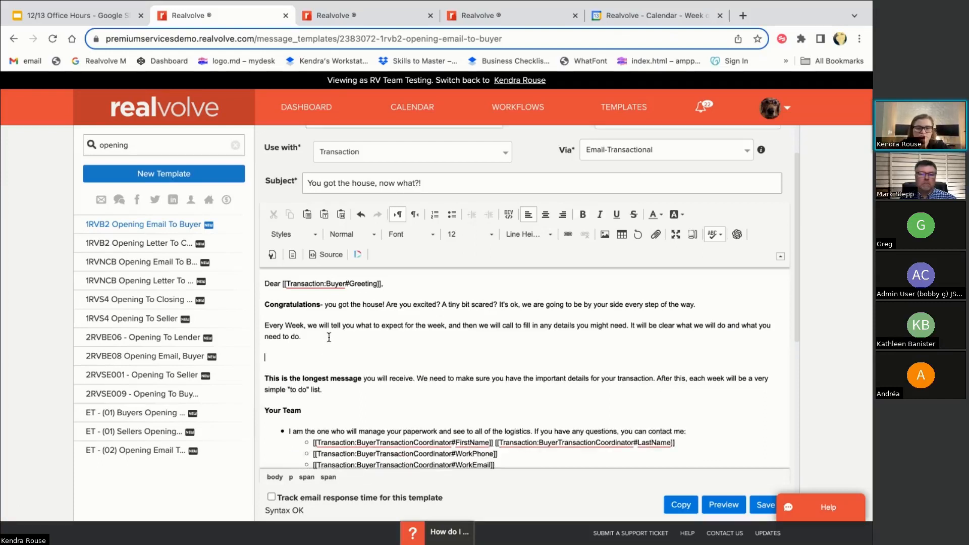
{"action": "type", "text": "he will be reaching out"}
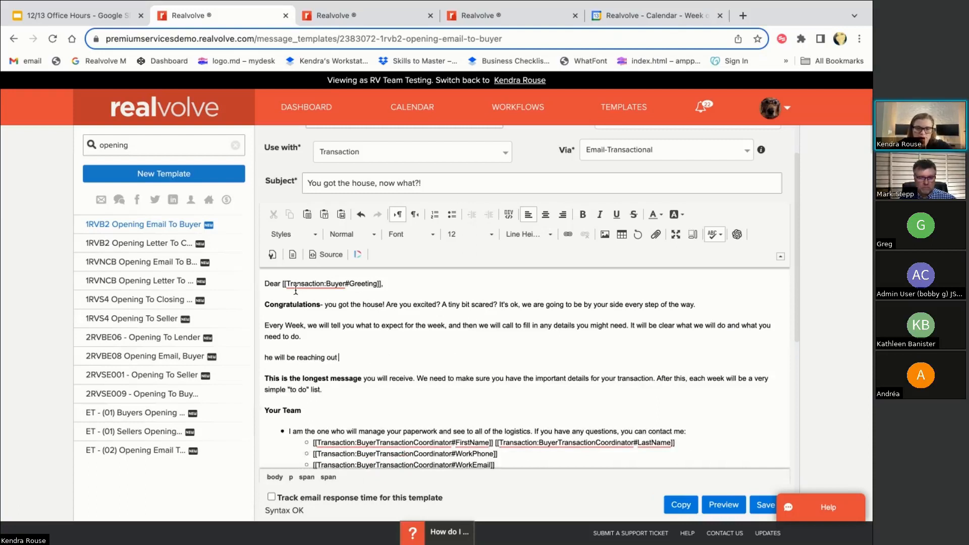
{"action": "type", "text": " to you."}
{"action": "key", "text": "Return"}
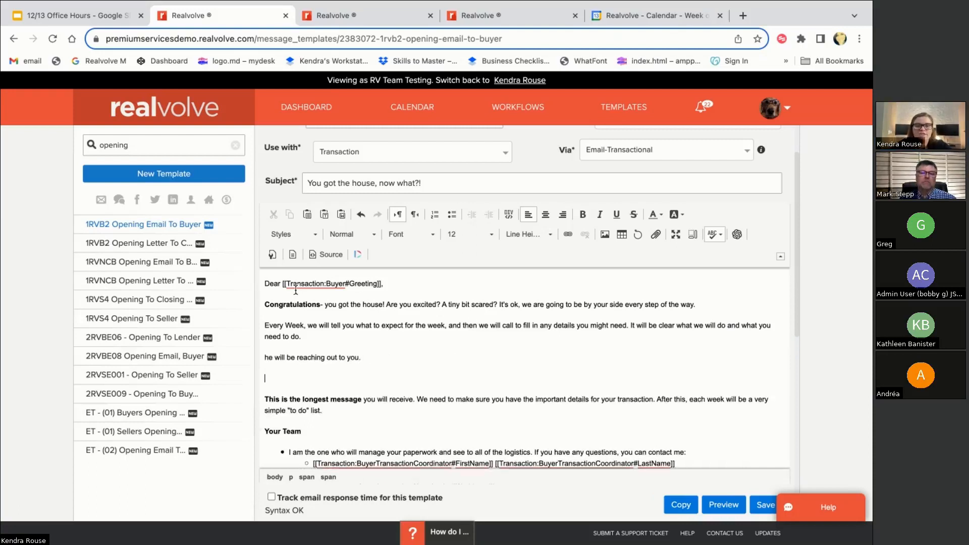
{"action": "type", "text": "[["}
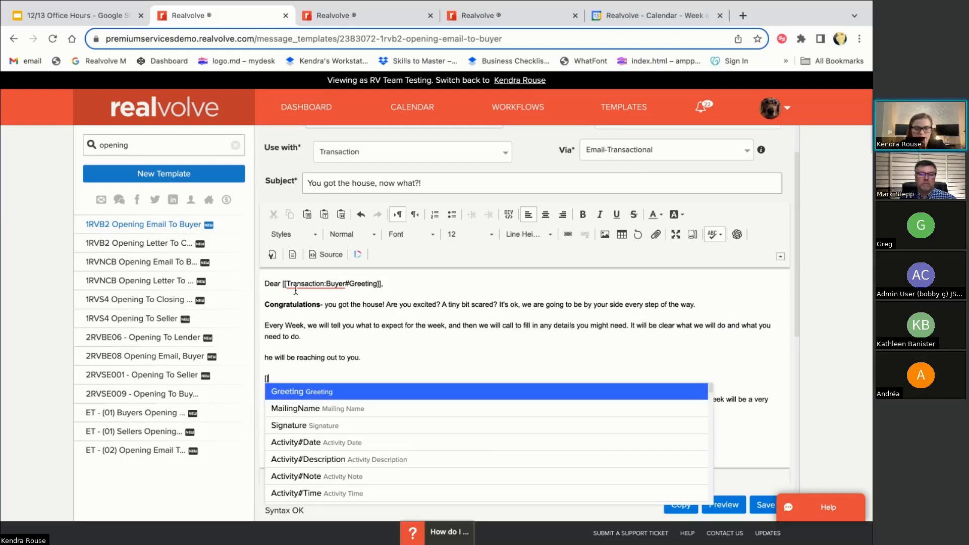
{"action": "type", "text": "prou"}
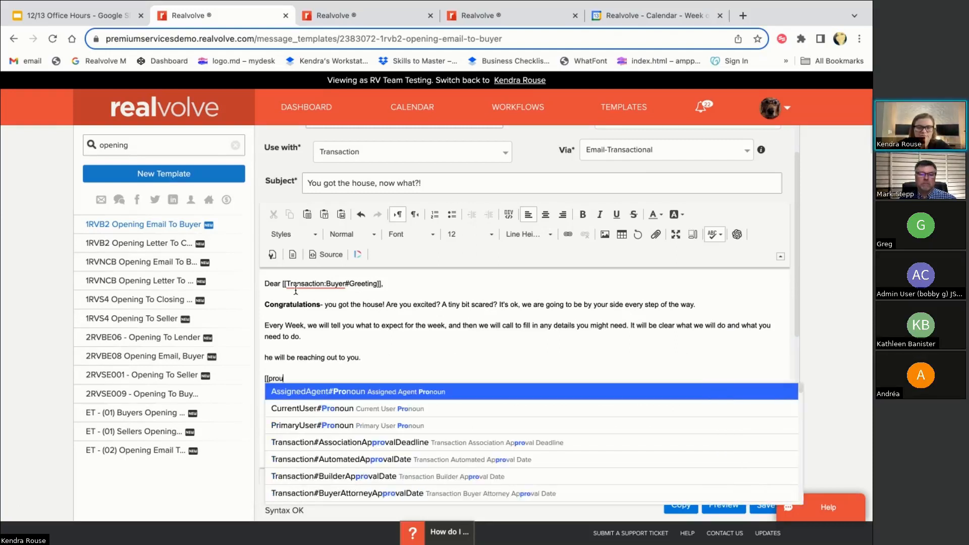
Narrow the merge-field search to 'buyertransactioncoordinator#pro' to list the pronoun fields
{"action": "key", "text": "BackSpace"}
{"action": "type", "text": "no"}
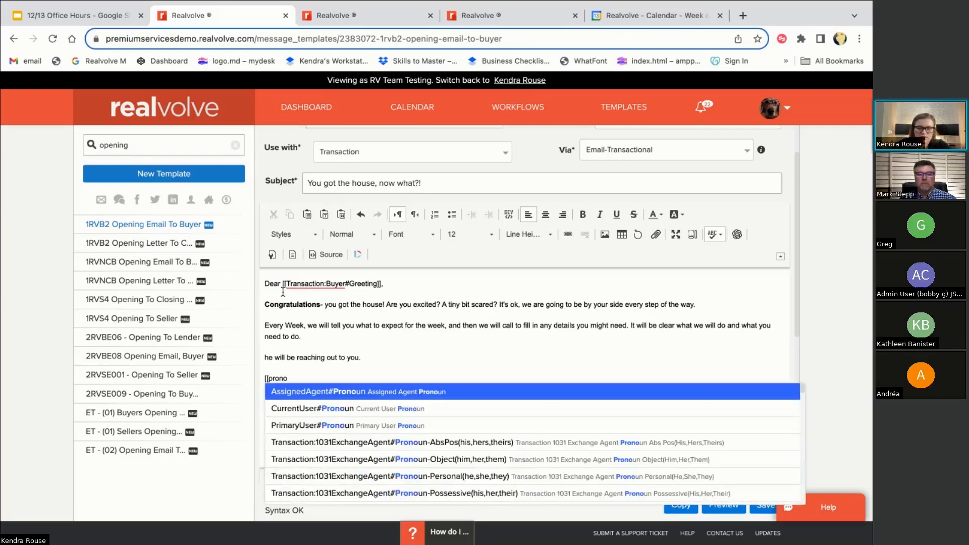
{"action": "type", "text": "un"}
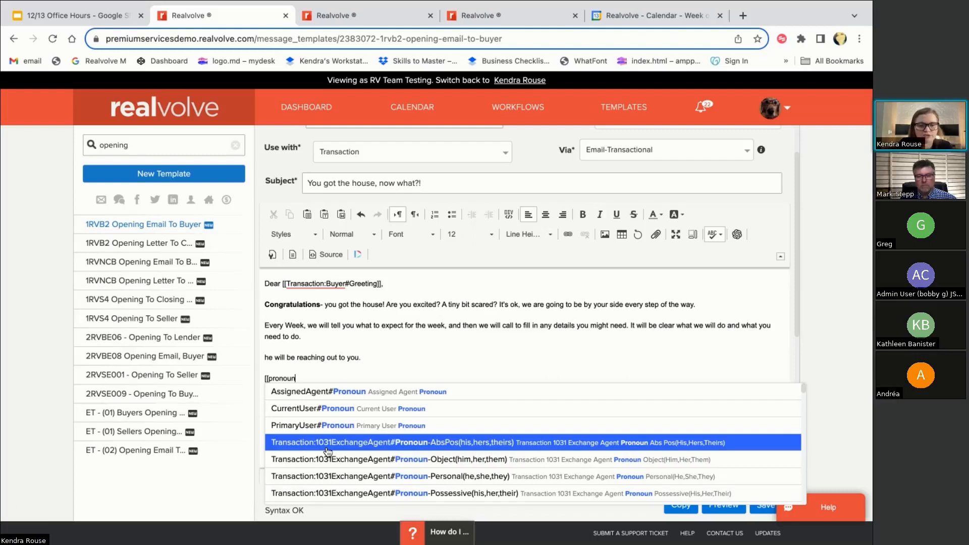
{"action": "key", "text": "BackSpace"}
{"action": "key", "text": "BackSpace"}
{"action": "key", "text": "BackSpace"}
{"action": "key", "text": "BackSpace"}
{"action": "key", "text": "BackSpace"}
{"action": "key", "text": "BackSpace"}
{"action": "key", "text": "BackSpace"}
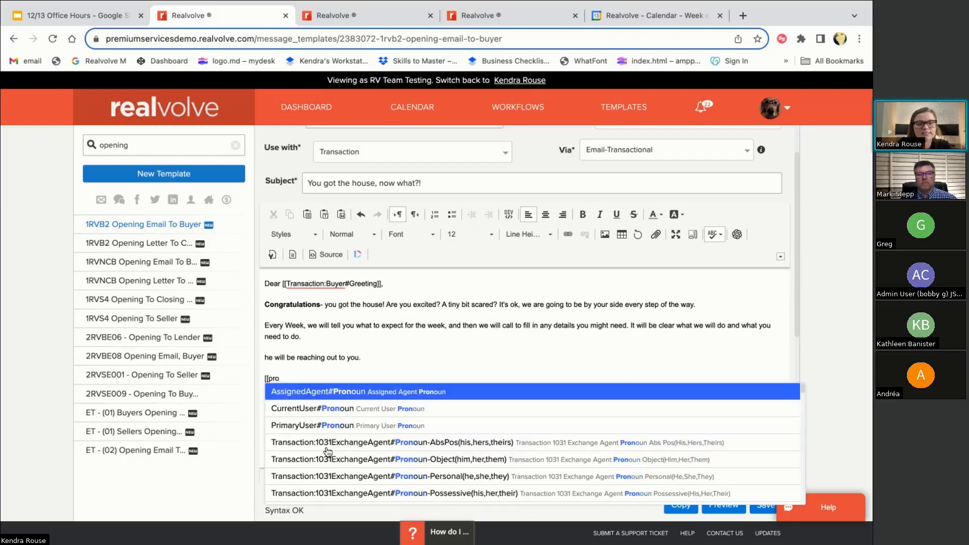
{"action": "scroll", "coordinate": [346, 374], "scroll_direction": "up", "scroll_amount": 1}
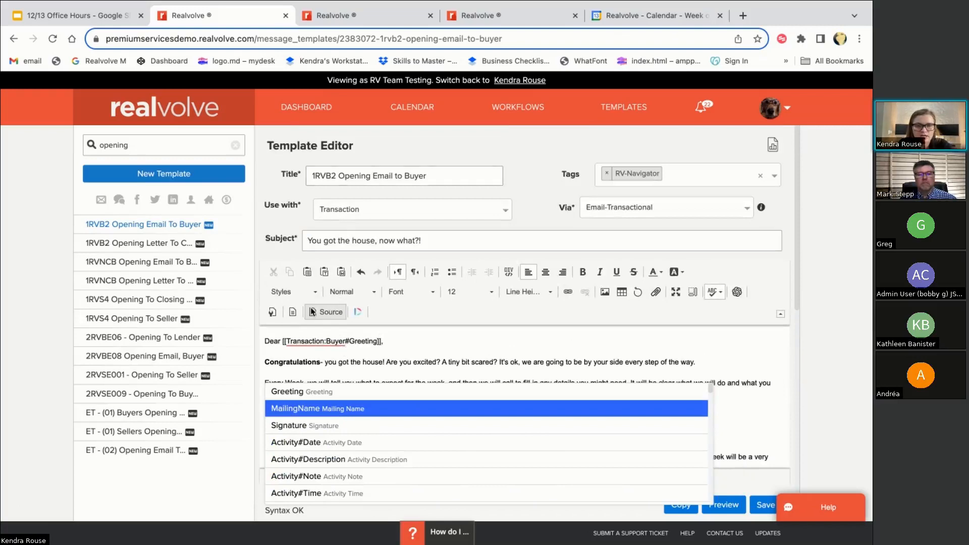
{"action": "scroll", "coordinate": [337, 239], "scroll_direction": "down", "scroll_amount": 2}
{"action": "type", "text": "buyer"}
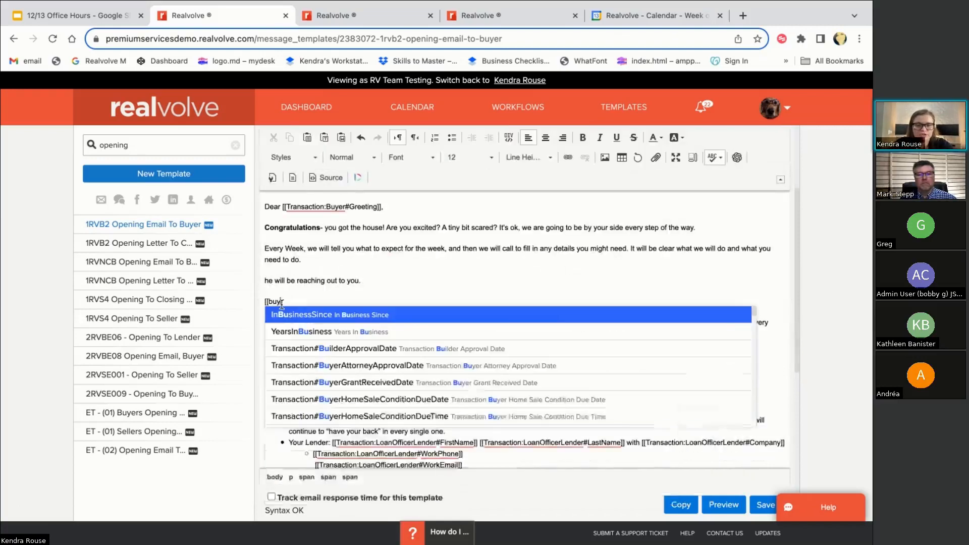
{"action": "type", "text": "transac"}
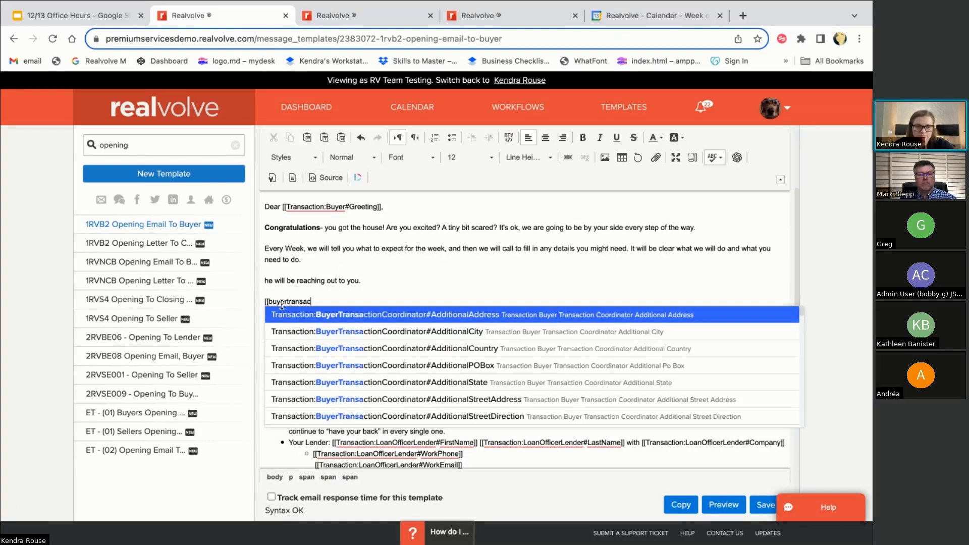
{"action": "type", "text": "tioncoordin"}
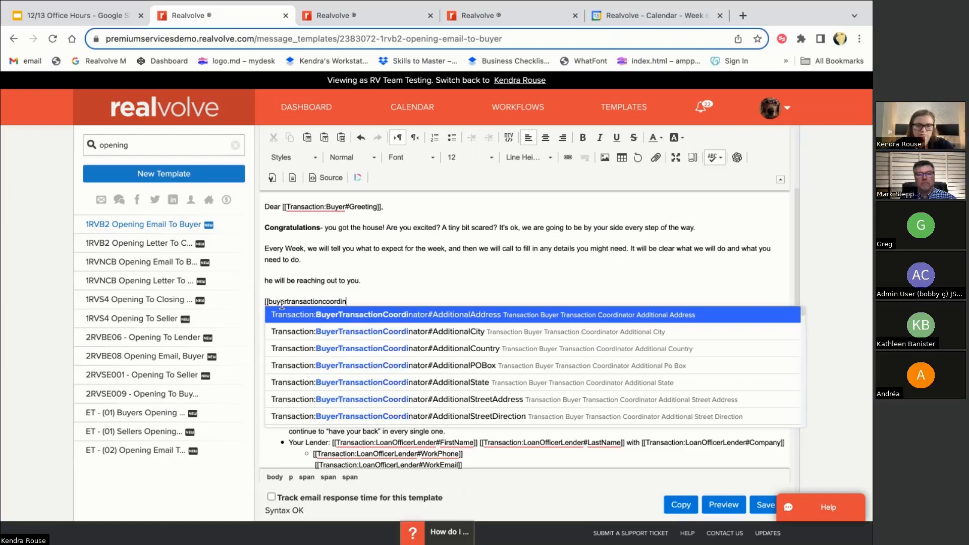
{"action": "type", "text": "ator#"}
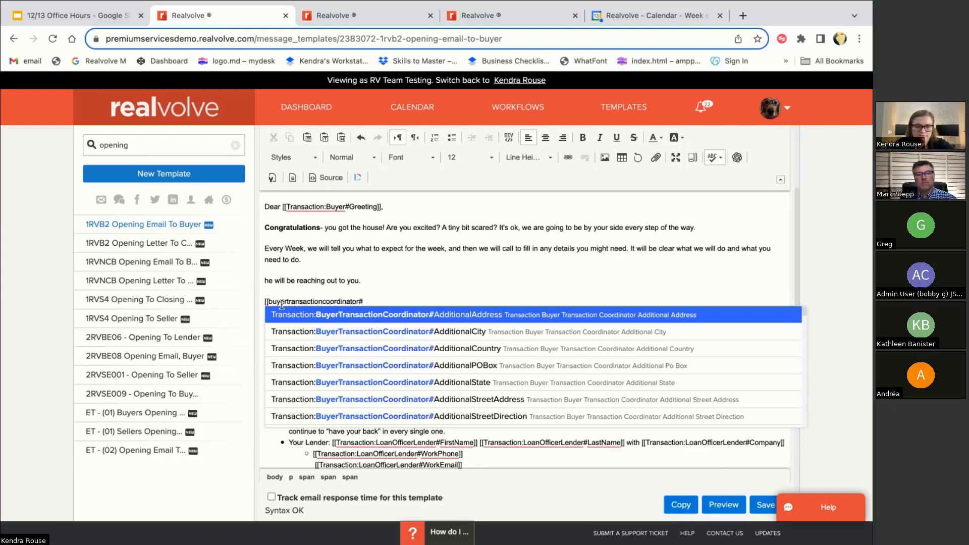
{"action": "type", "text": "pro"}
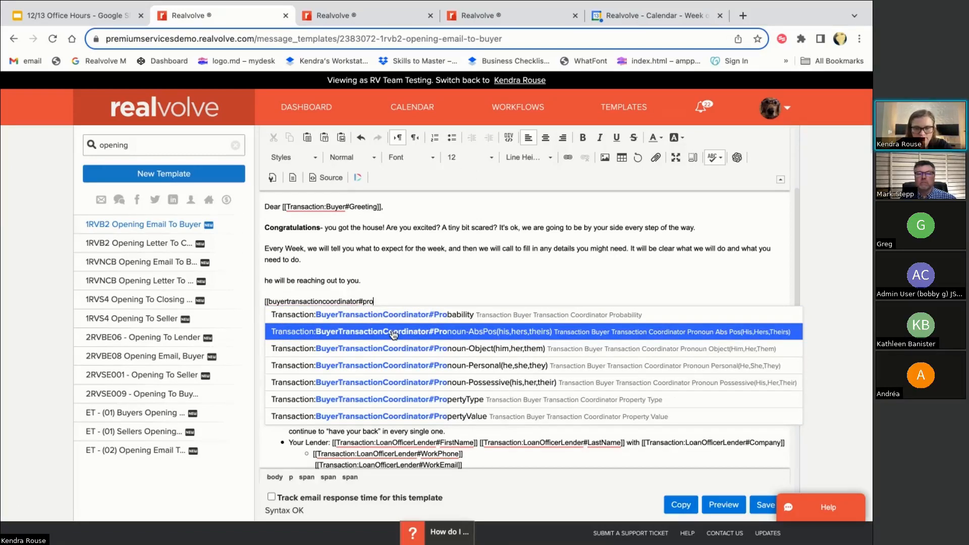
{"action": "type", "text": "n"}
{"action": "key", "text": "BackSpace"}
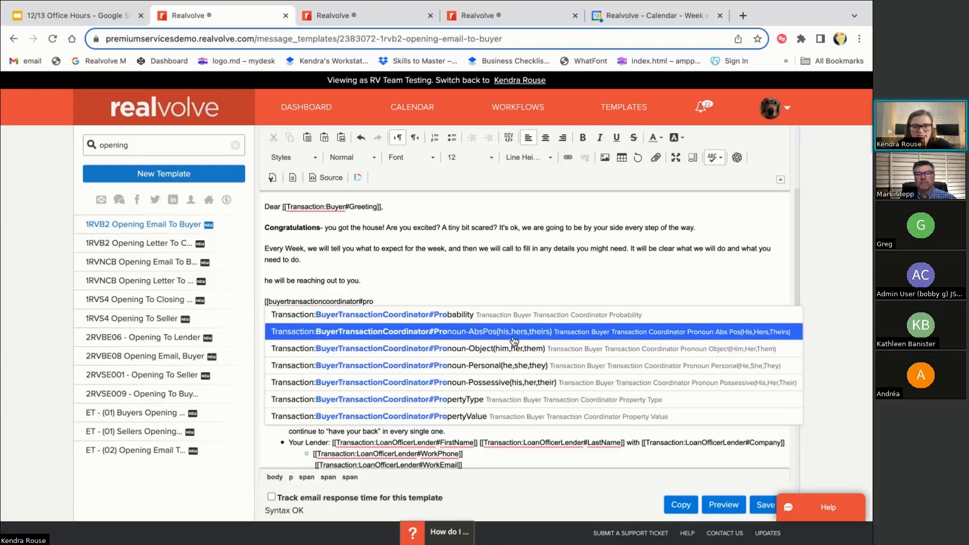
Insert the BuyerTransactionCoordinator Pronoun-Personal field followed by 'will be reaching out to you.'
{"action": "left_click", "coordinate": [489, 370]}
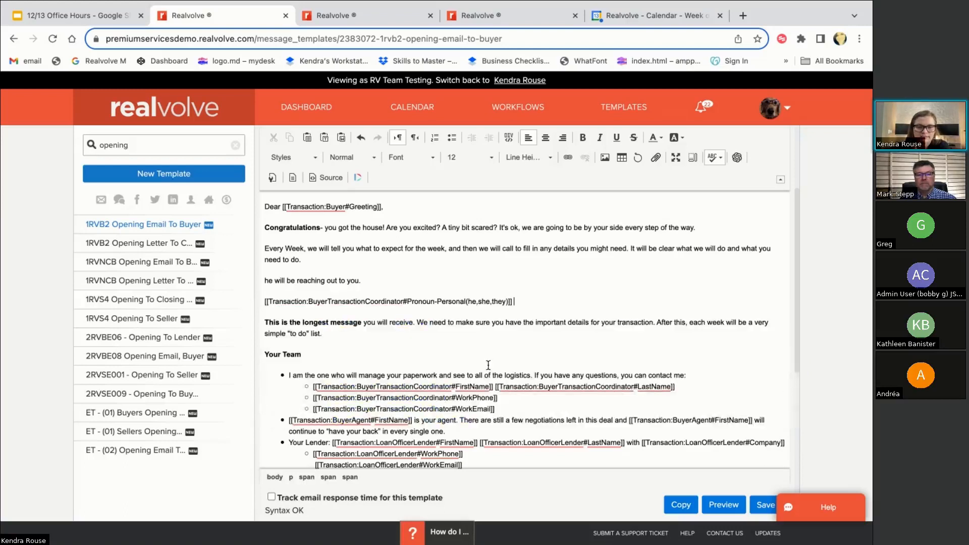
{"action": "type", "text": "will be reachin"}
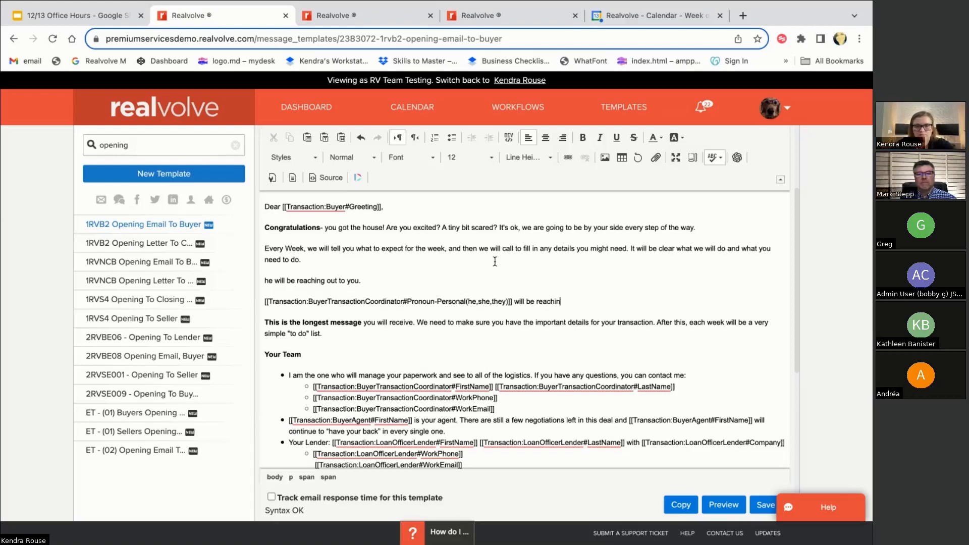
{"action": "type", "text": "g out to you."}
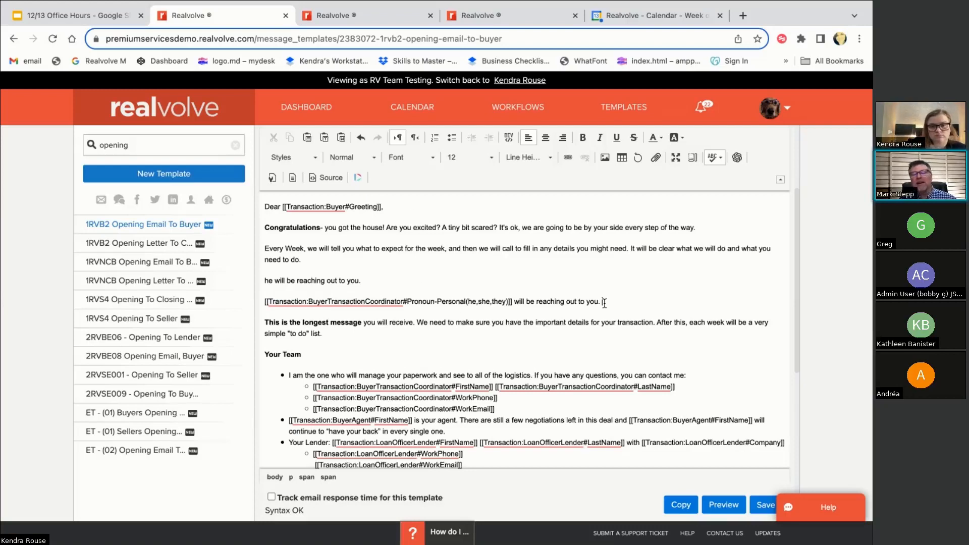
{"action": "triple_click", "coordinate": [623, 304]}
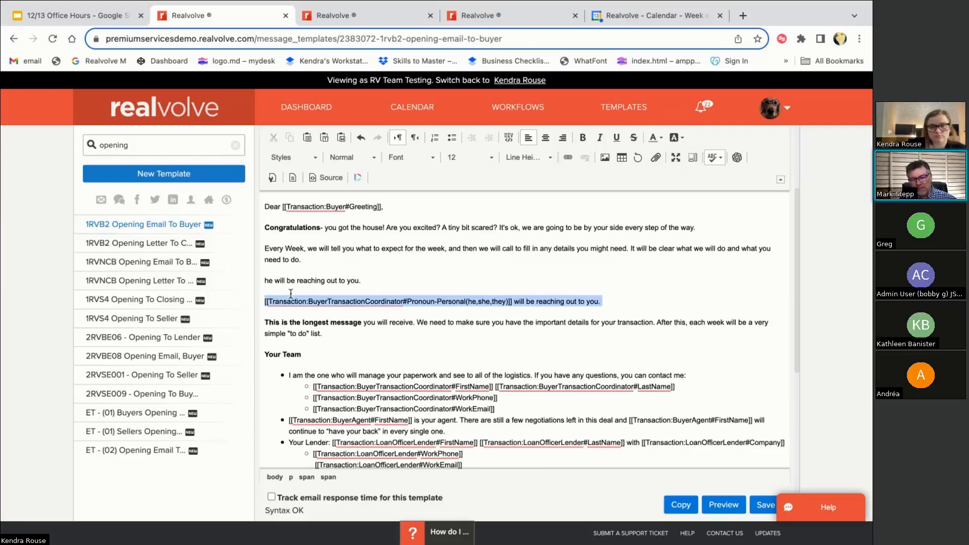
{"action": "left_click", "coordinate": [258, 286], "text": "shift"}
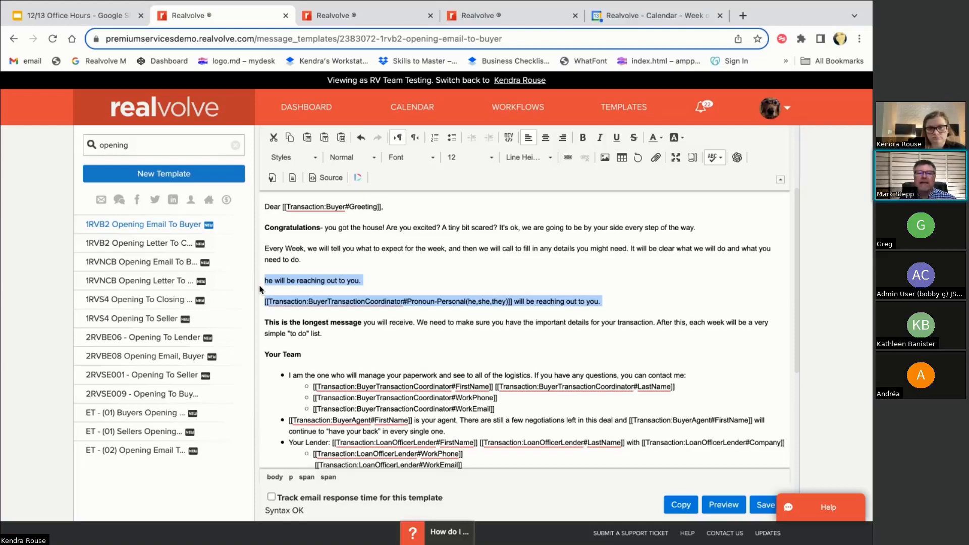
{"action": "left_click", "coordinate": [621, 313]}
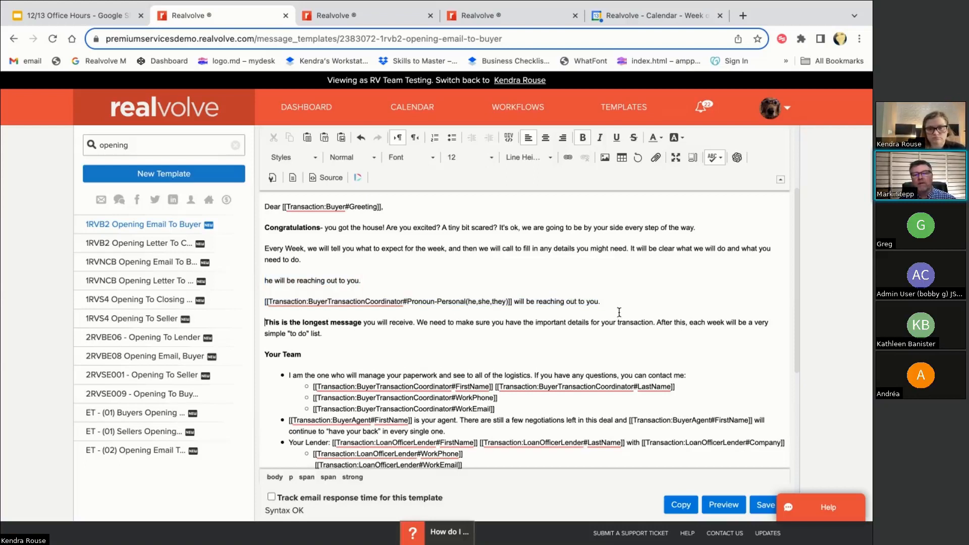
{"action": "left_click", "coordinate": [616, 305]}
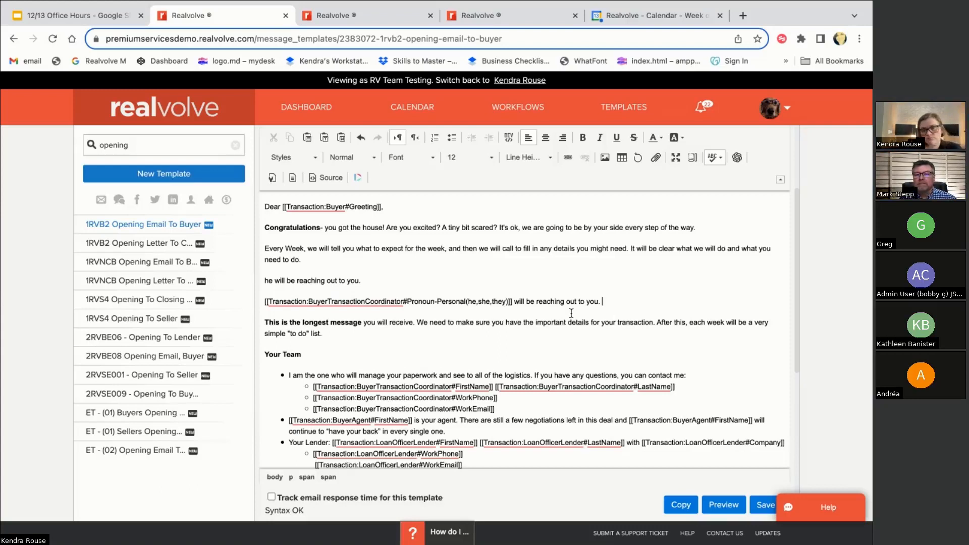
Go to the Dashboard, then present the Premium Services slide full screen in Google Slides
{"action": "left_click", "coordinate": [295, 107]}
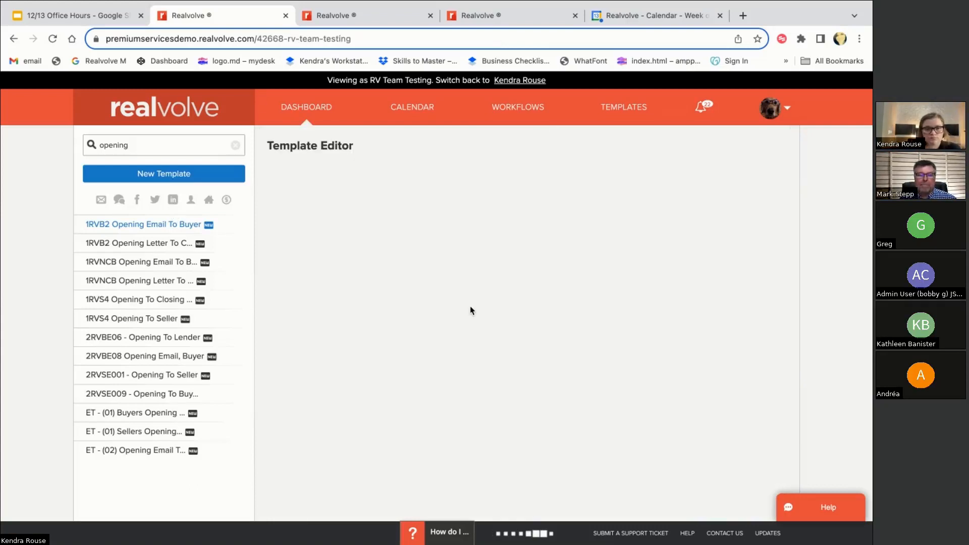
{"action": "left_click", "coordinate": [71, 15]}
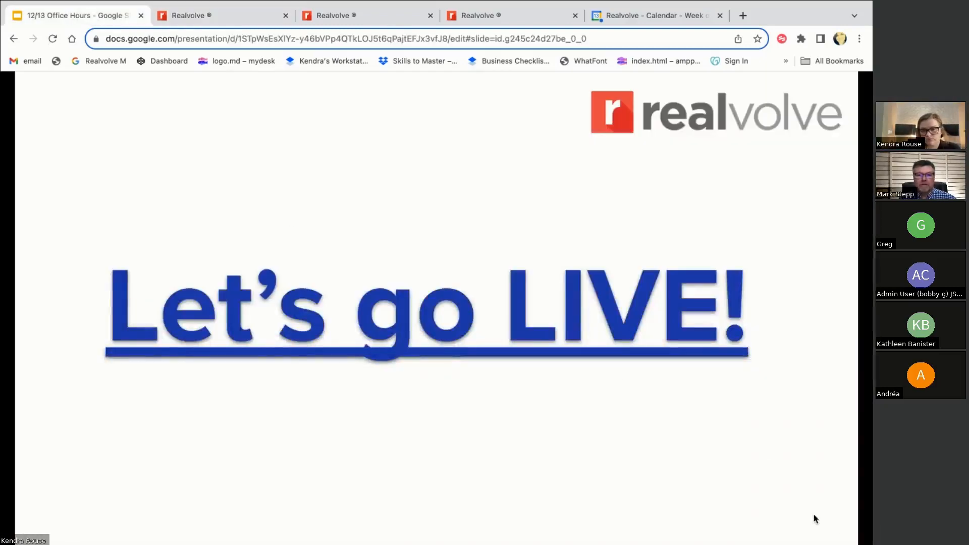
{"action": "left_click", "coordinate": [824, 526]}
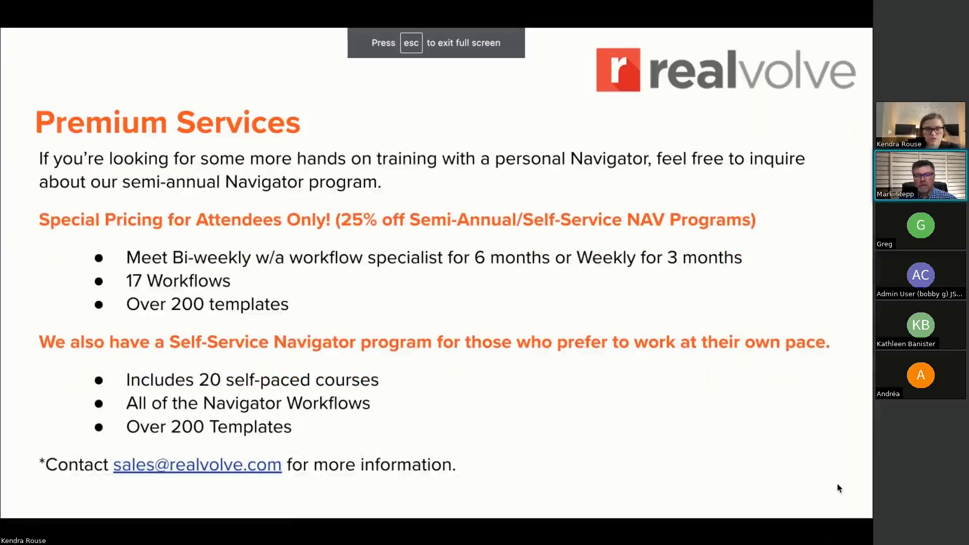